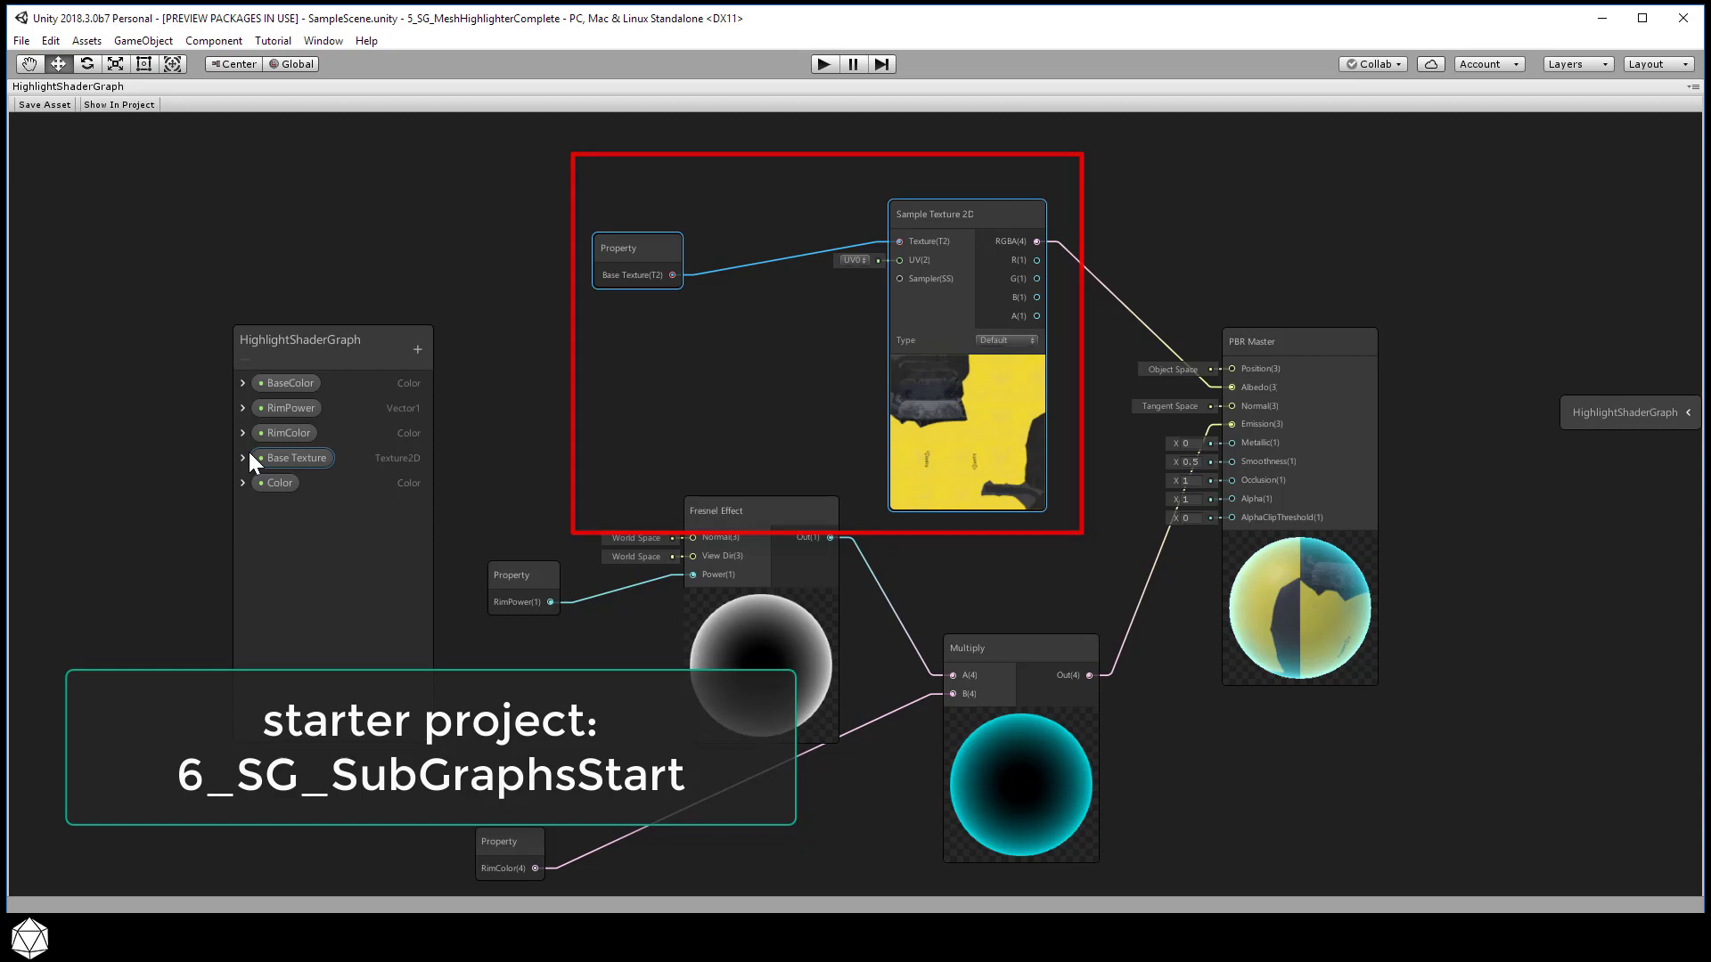
Step: Inspect the Base Texture property and the textures assigned to HardHat_Mat's Metallic, Normal Map and Occlusion slots
{"action": "left_click", "coordinate": [243, 458]}
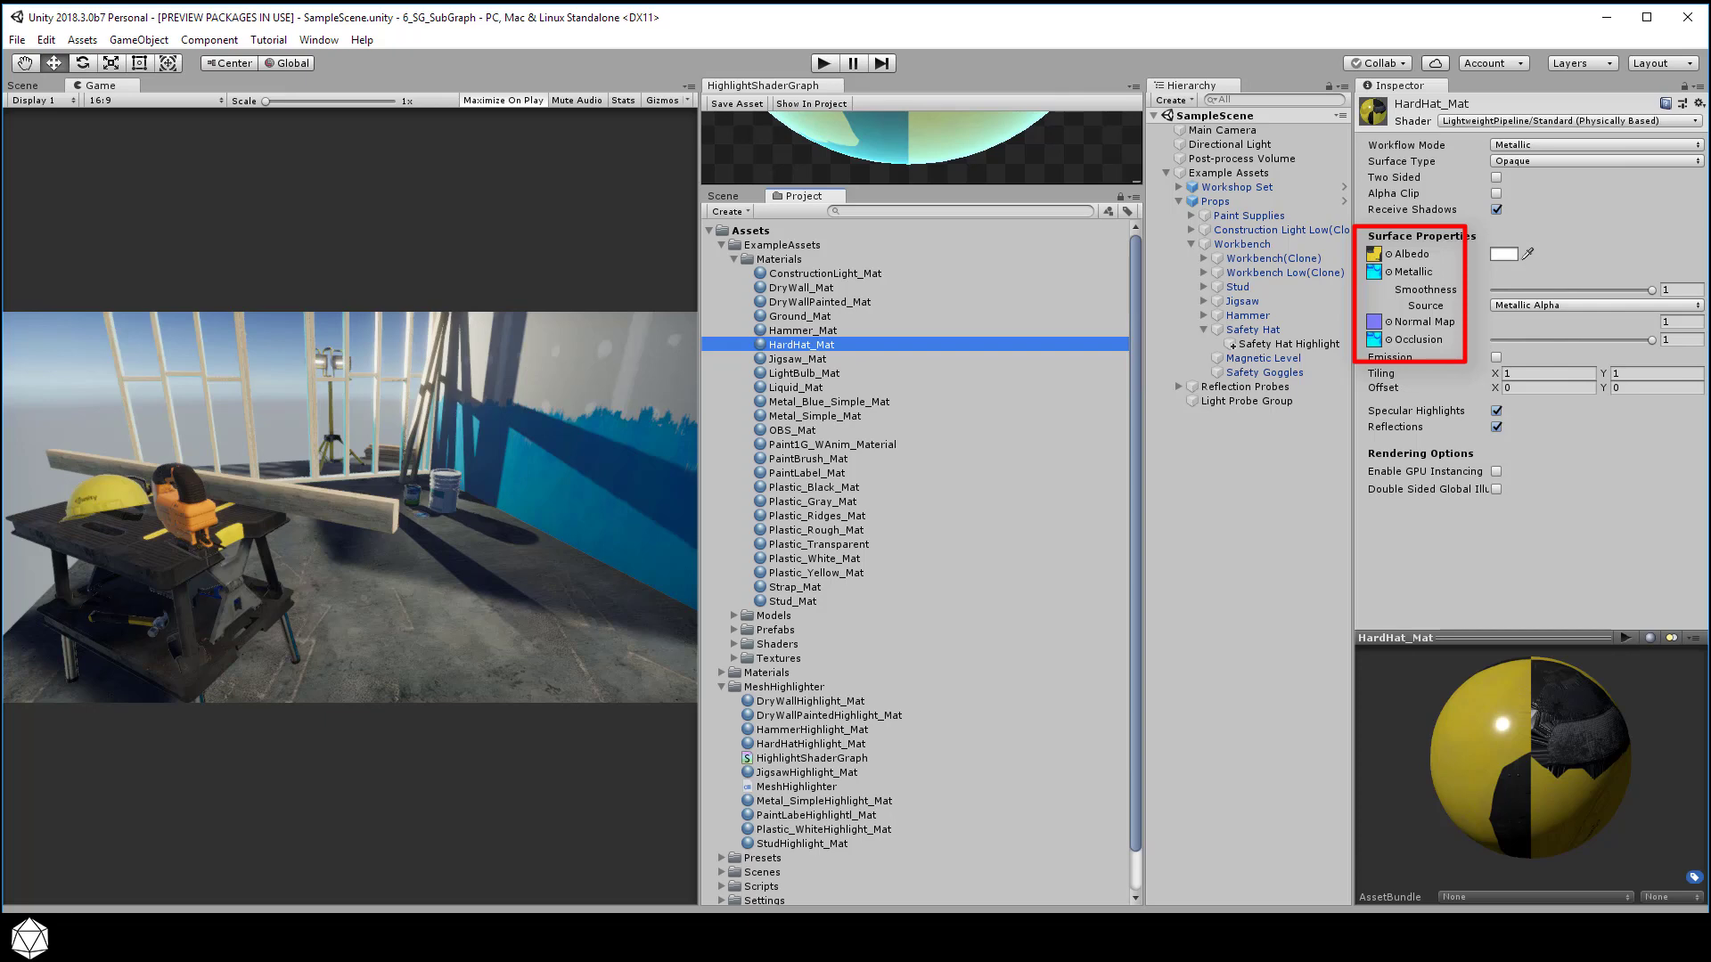
{"action": "left_click", "coordinate": [1388, 271]}
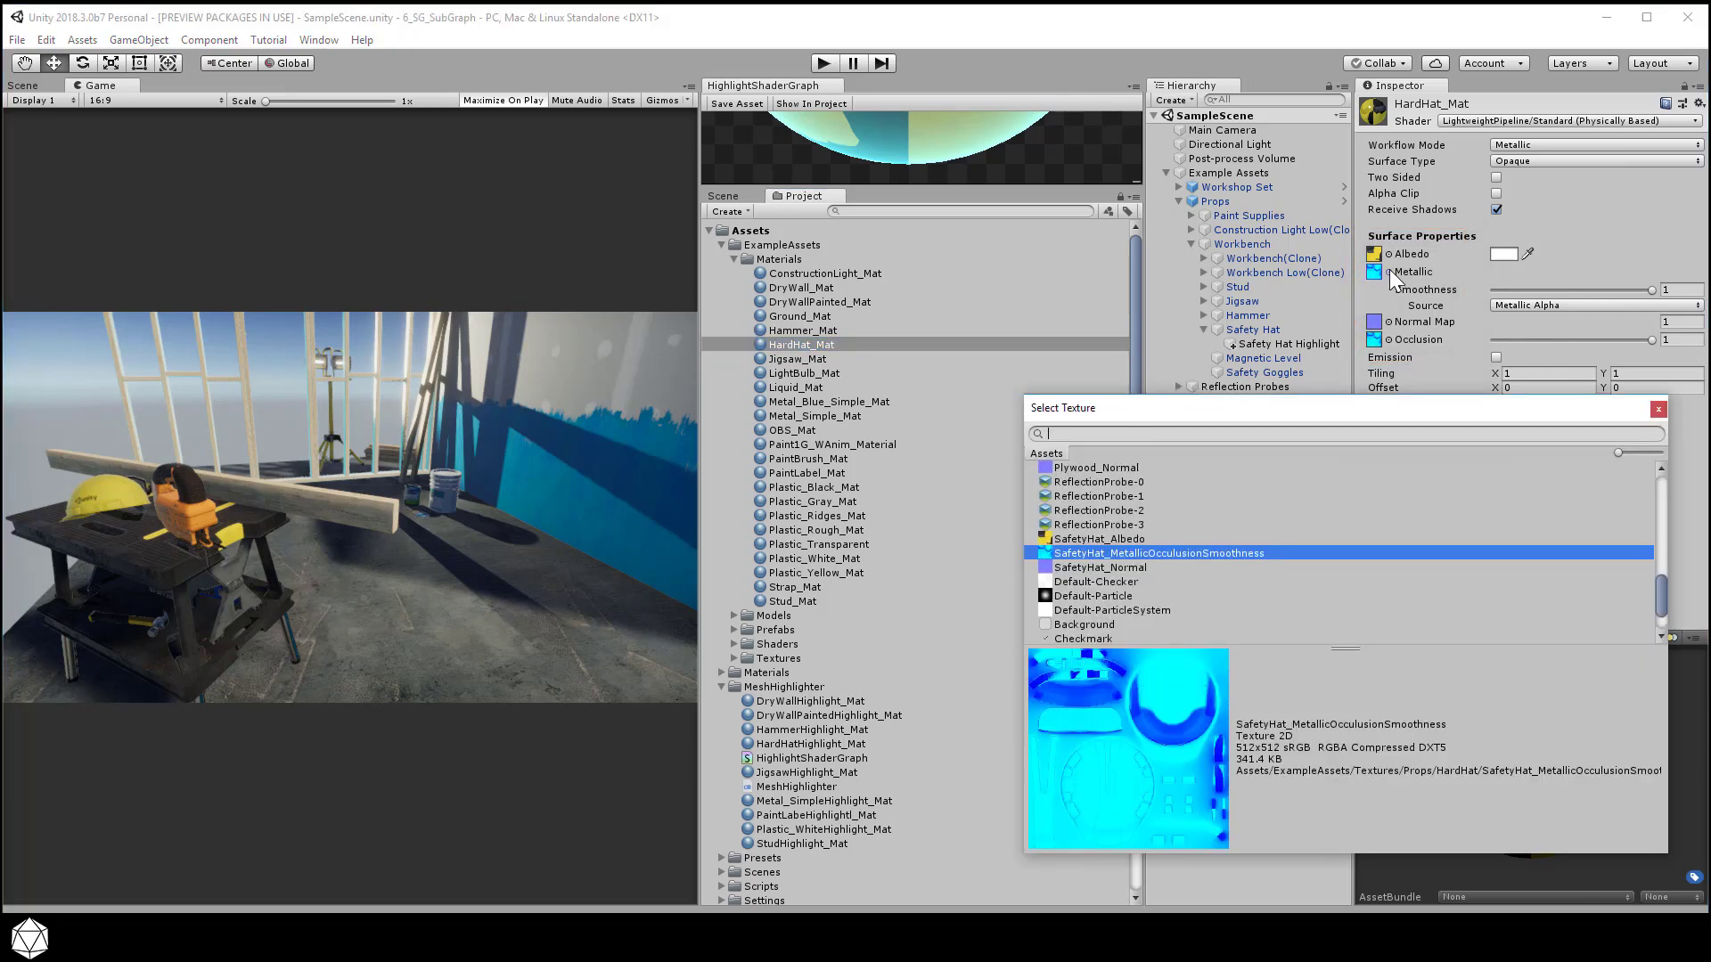
{"action": "left_click", "coordinate": [1658, 409]}
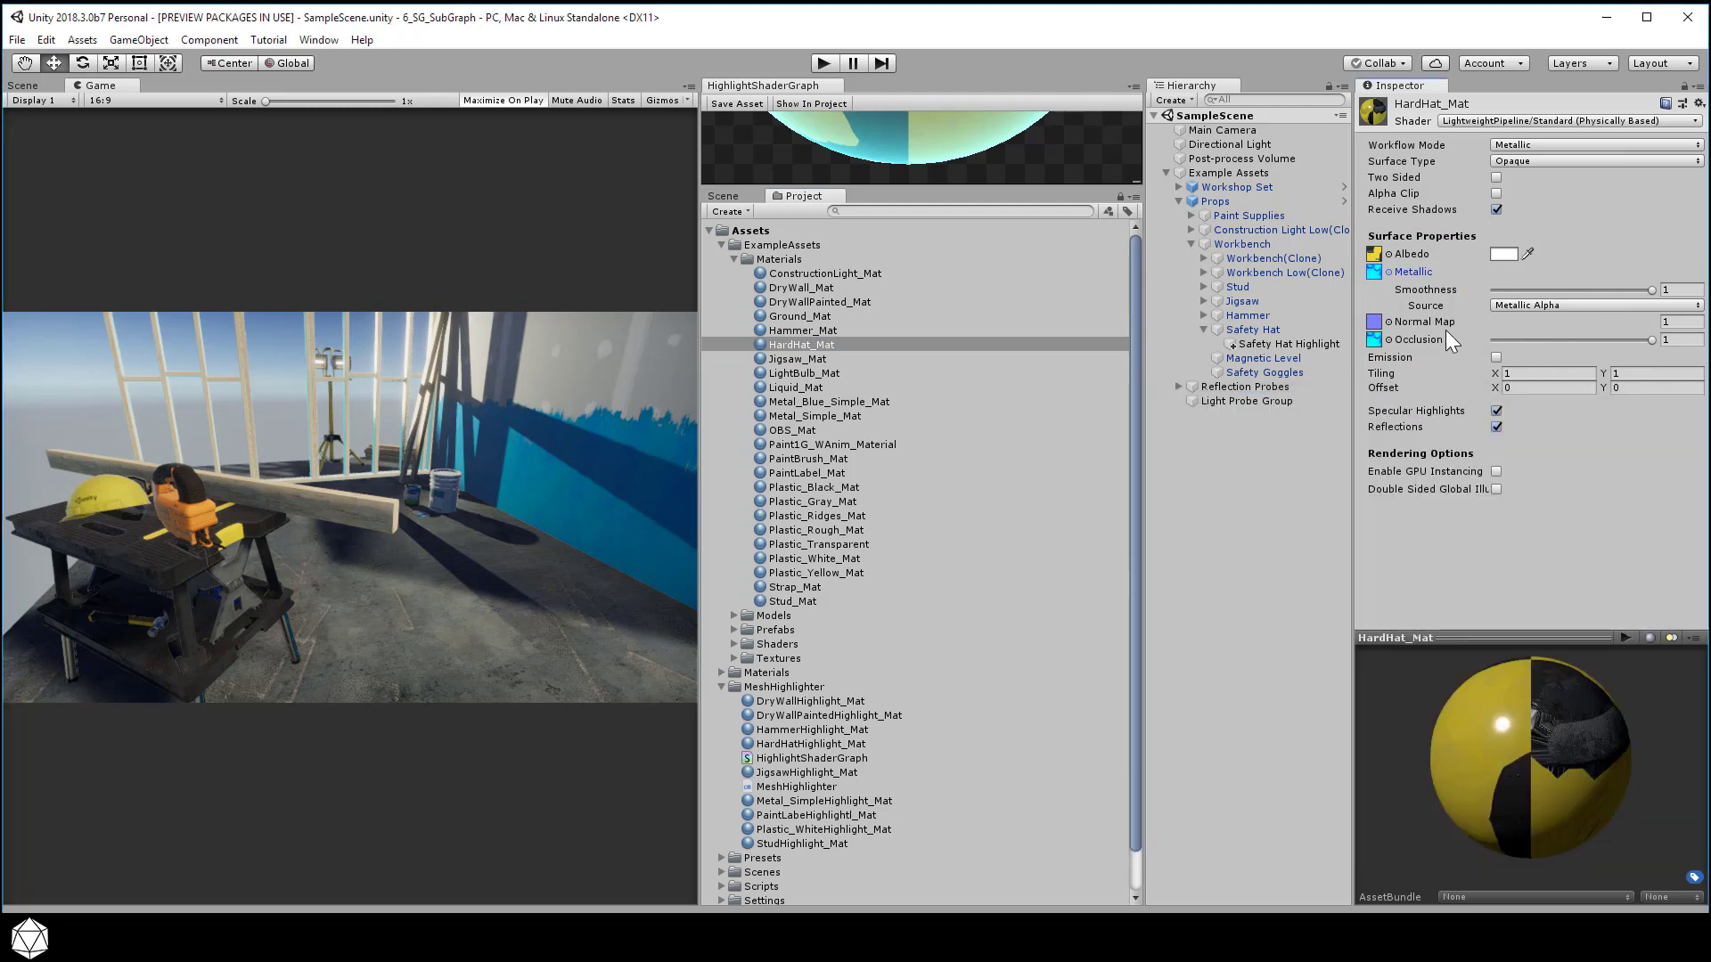
{"action": "left_click", "coordinate": [1389, 321]}
{"action": "left_click", "coordinate": [1656, 409]}
{"action": "left_click", "coordinate": [1388, 340]}
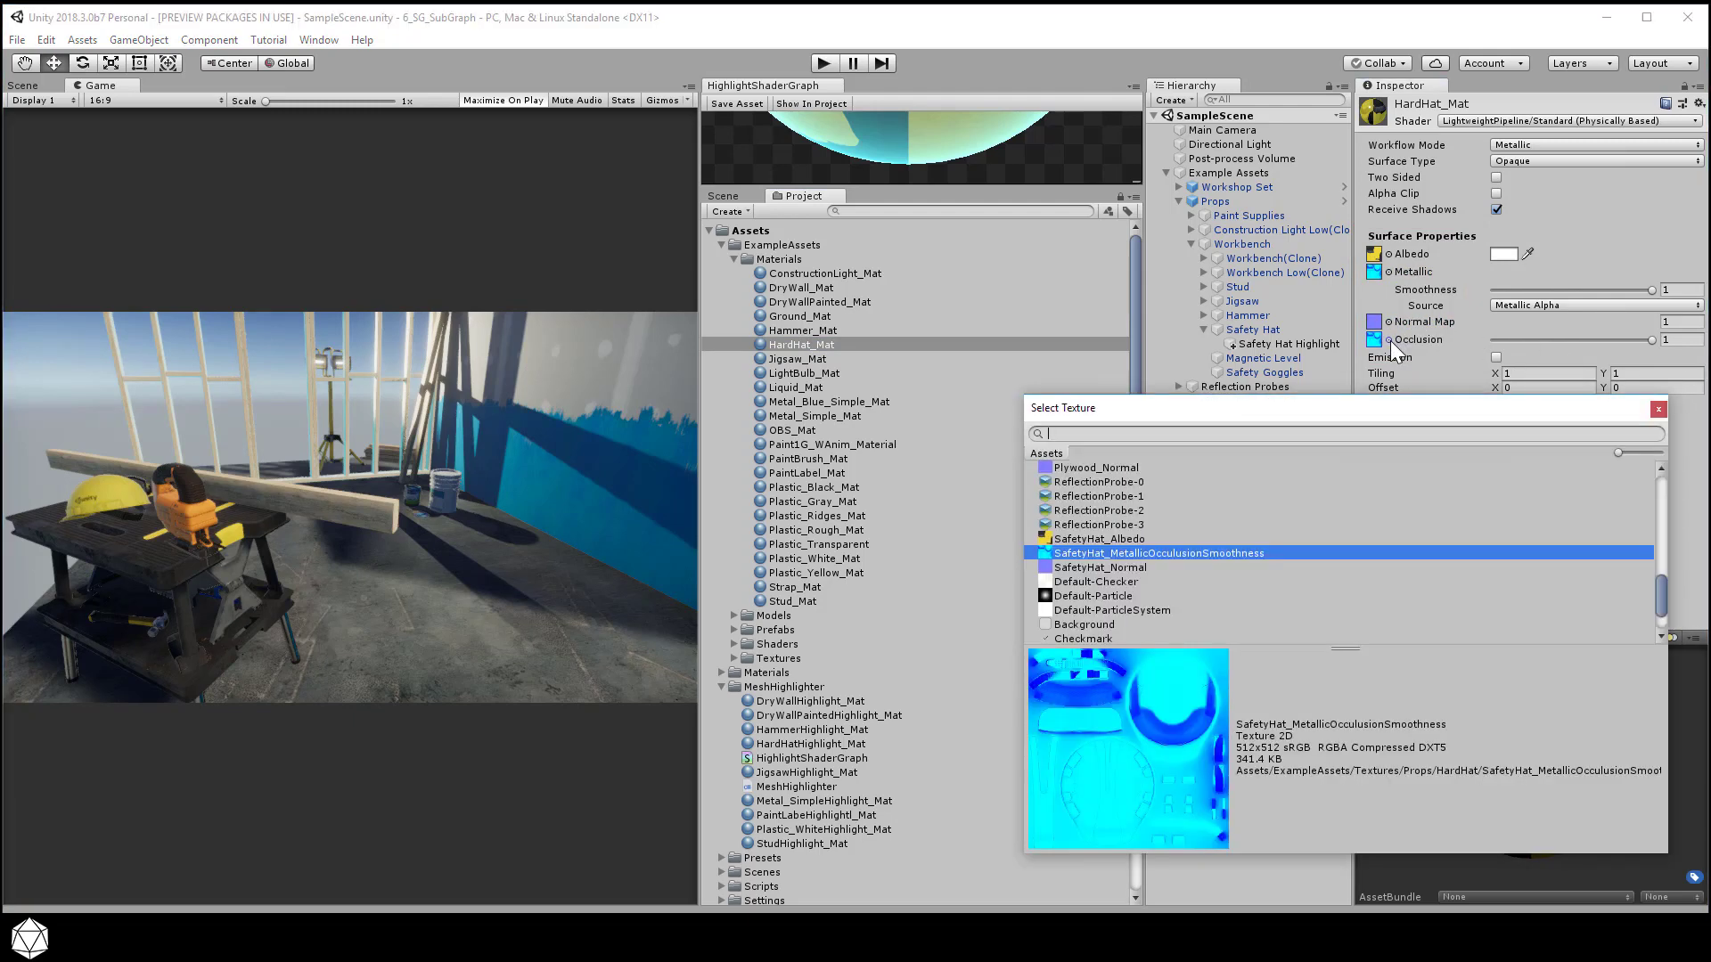
{"action": "left_click", "coordinate": [1659, 409]}
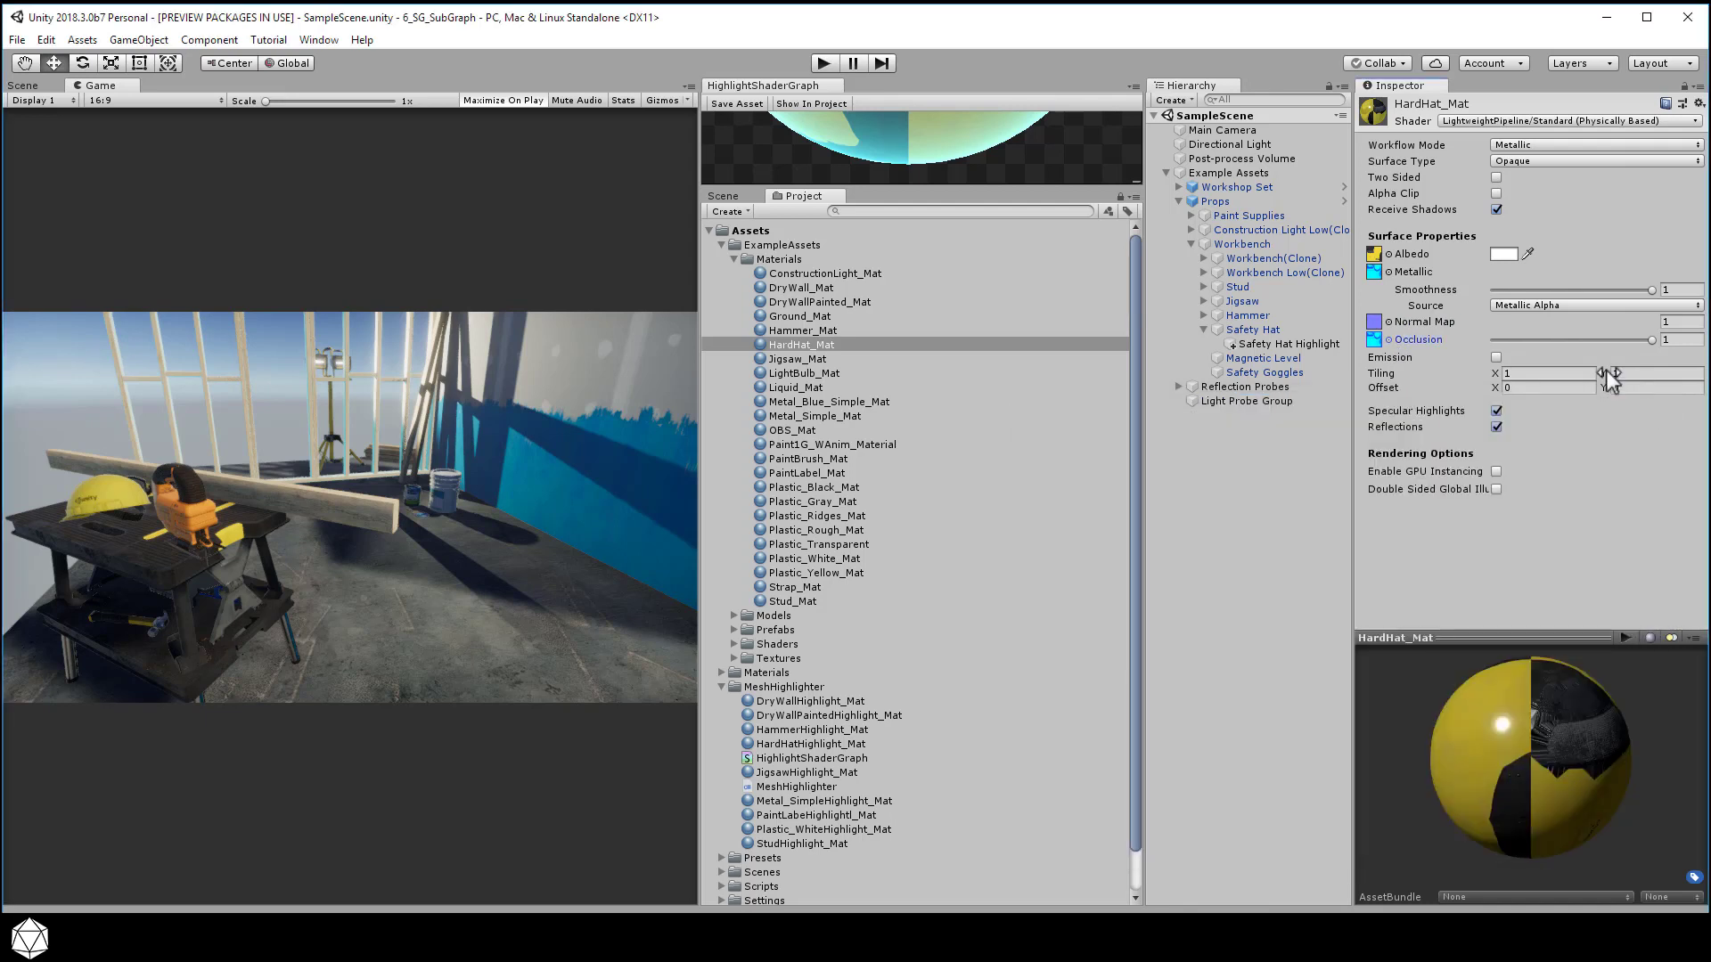
Step: Maximize the shader graph and shift the Base Texture property and its Sample Texture 2D node upward to make room
{"action": "right_click", "coordinate": [780, 85]}
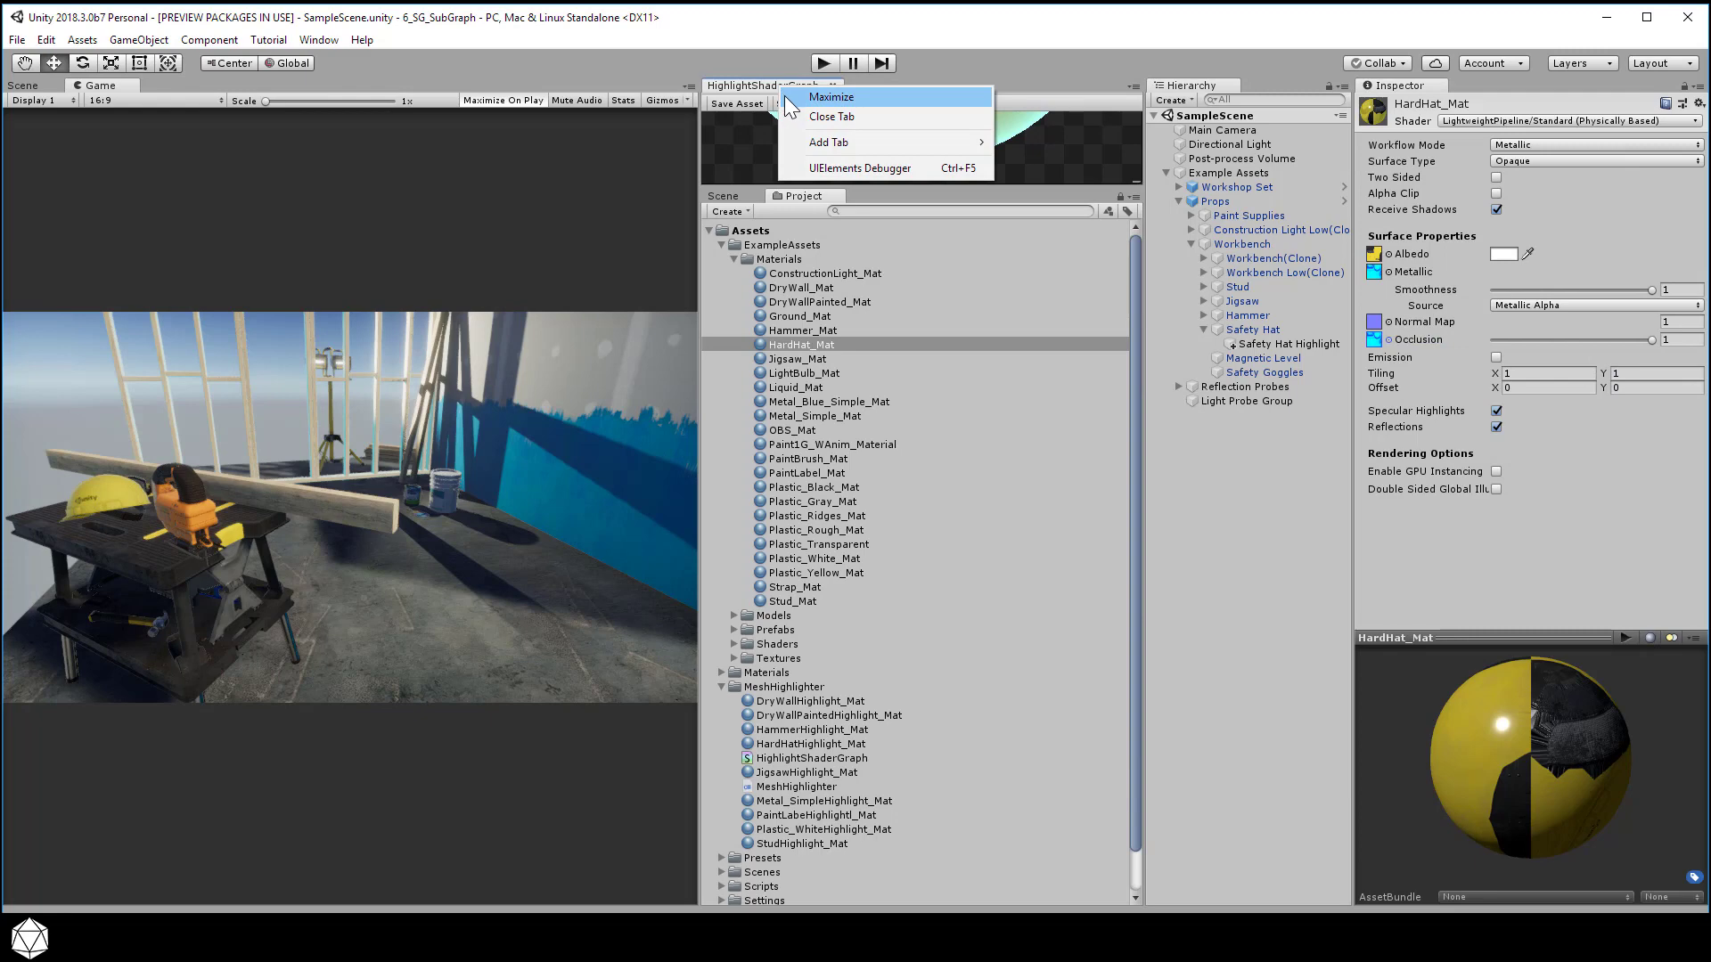
{"action": "left_click", "coordinate": [784, 94]}
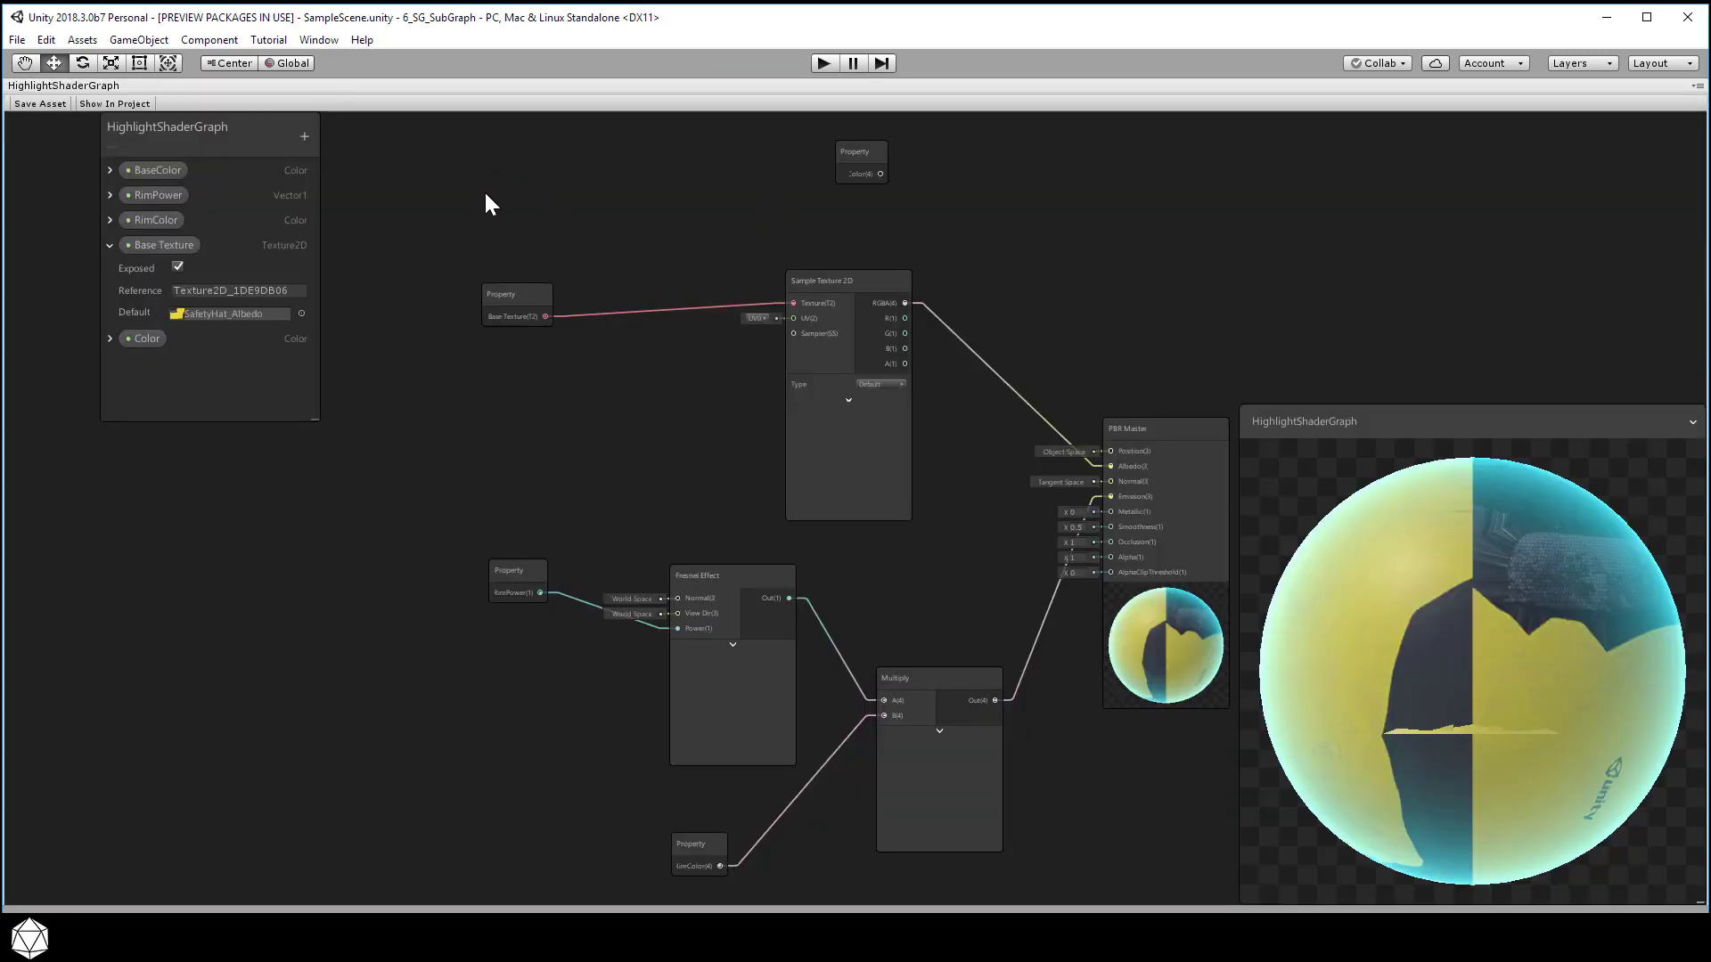
{"action": "left_click_drag", "start_coordinate": [803, 282], "coordinate": [743, 227]}
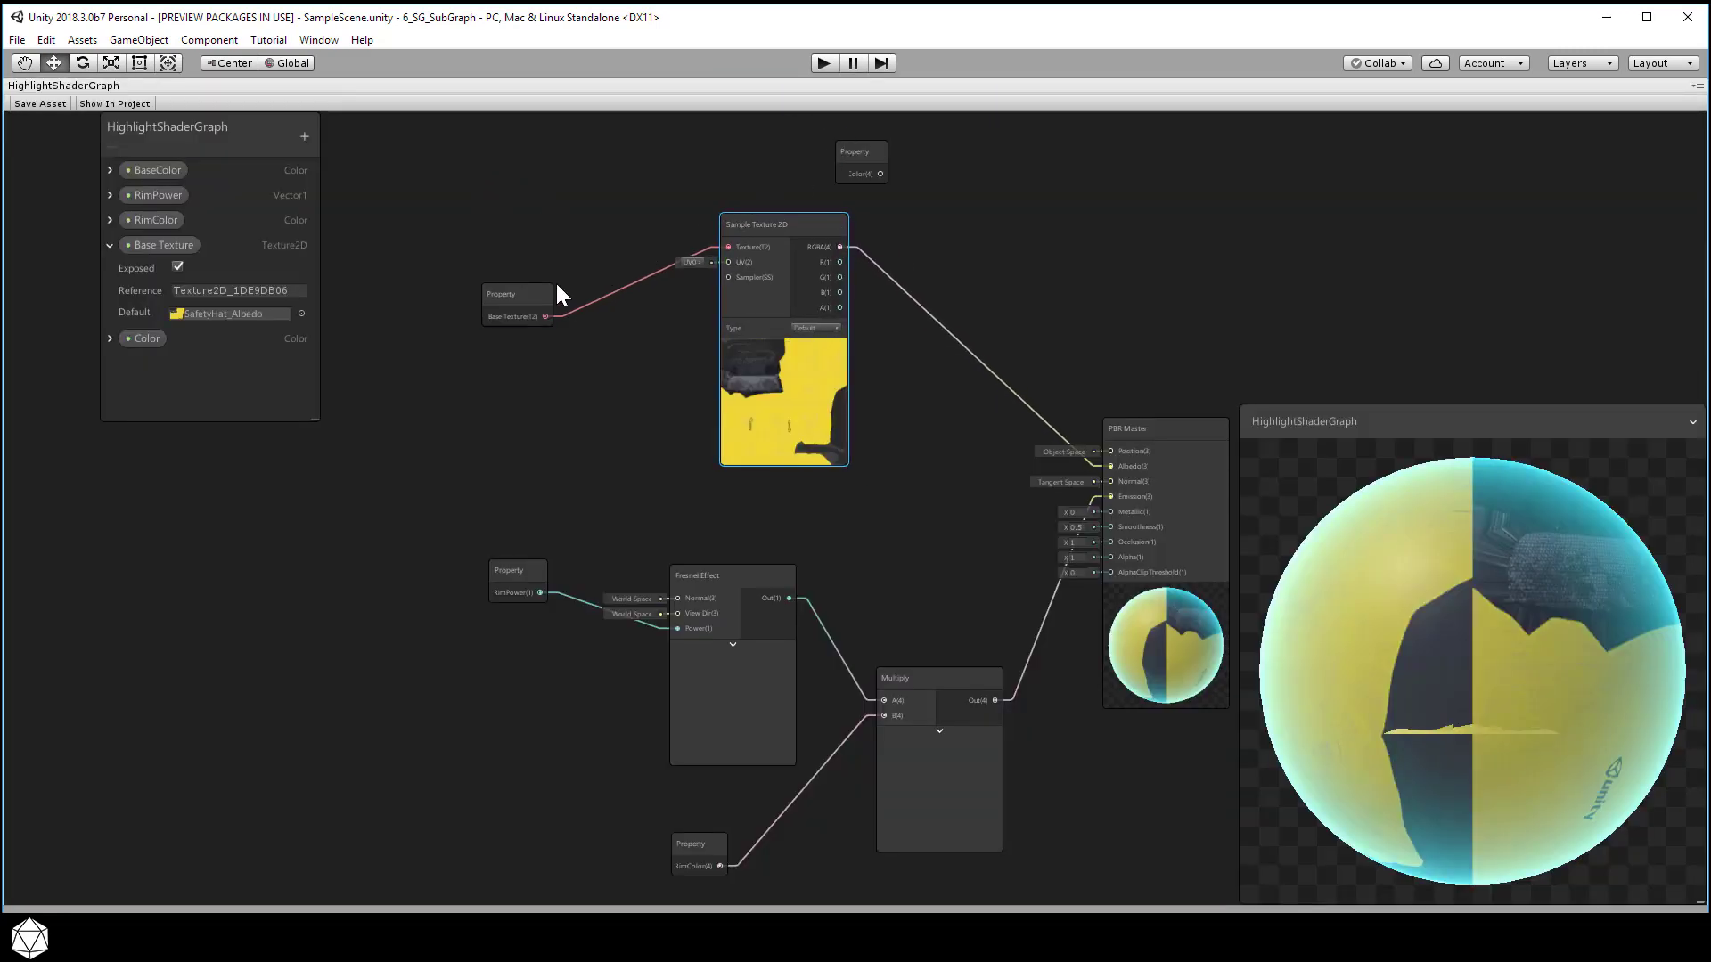
{"action": "left_click_drag", "start_coordinate": [535, 288], "coordinate": [531, 222]}
Step: Create a Texture 2D Asset node and place it below the Base Texture property node
{"action": "right_click", "coordinate": [452, 308]}
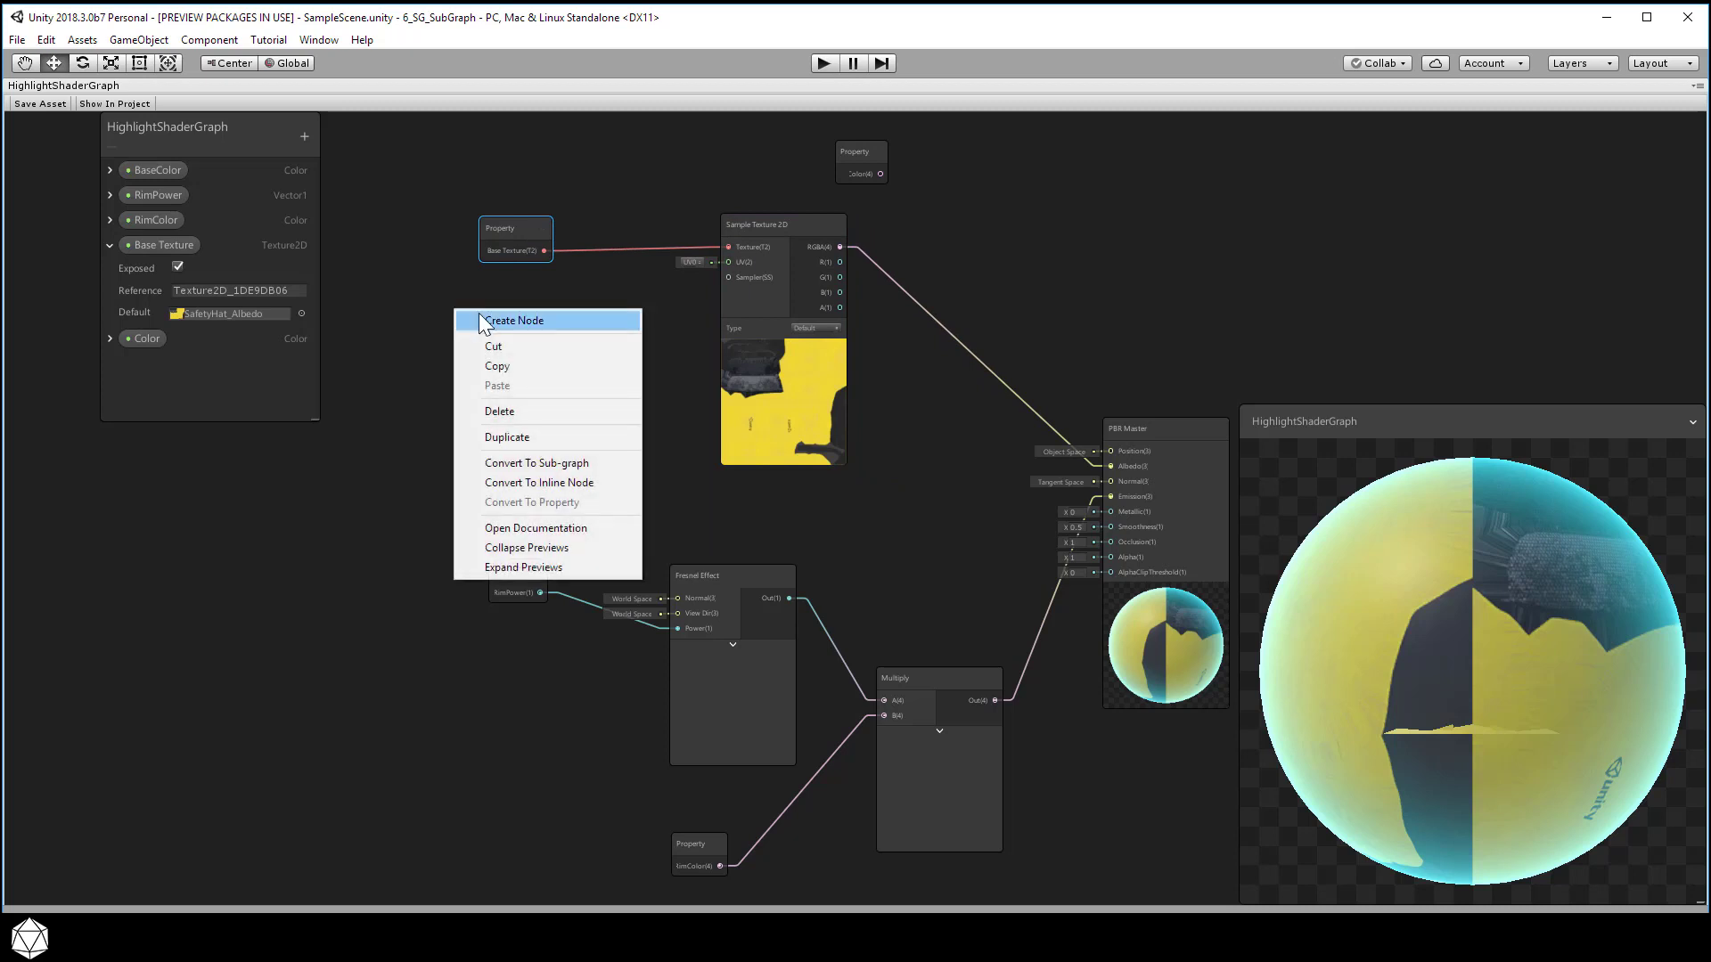
{"action": "left_click", "coordinate": [479, 316]}
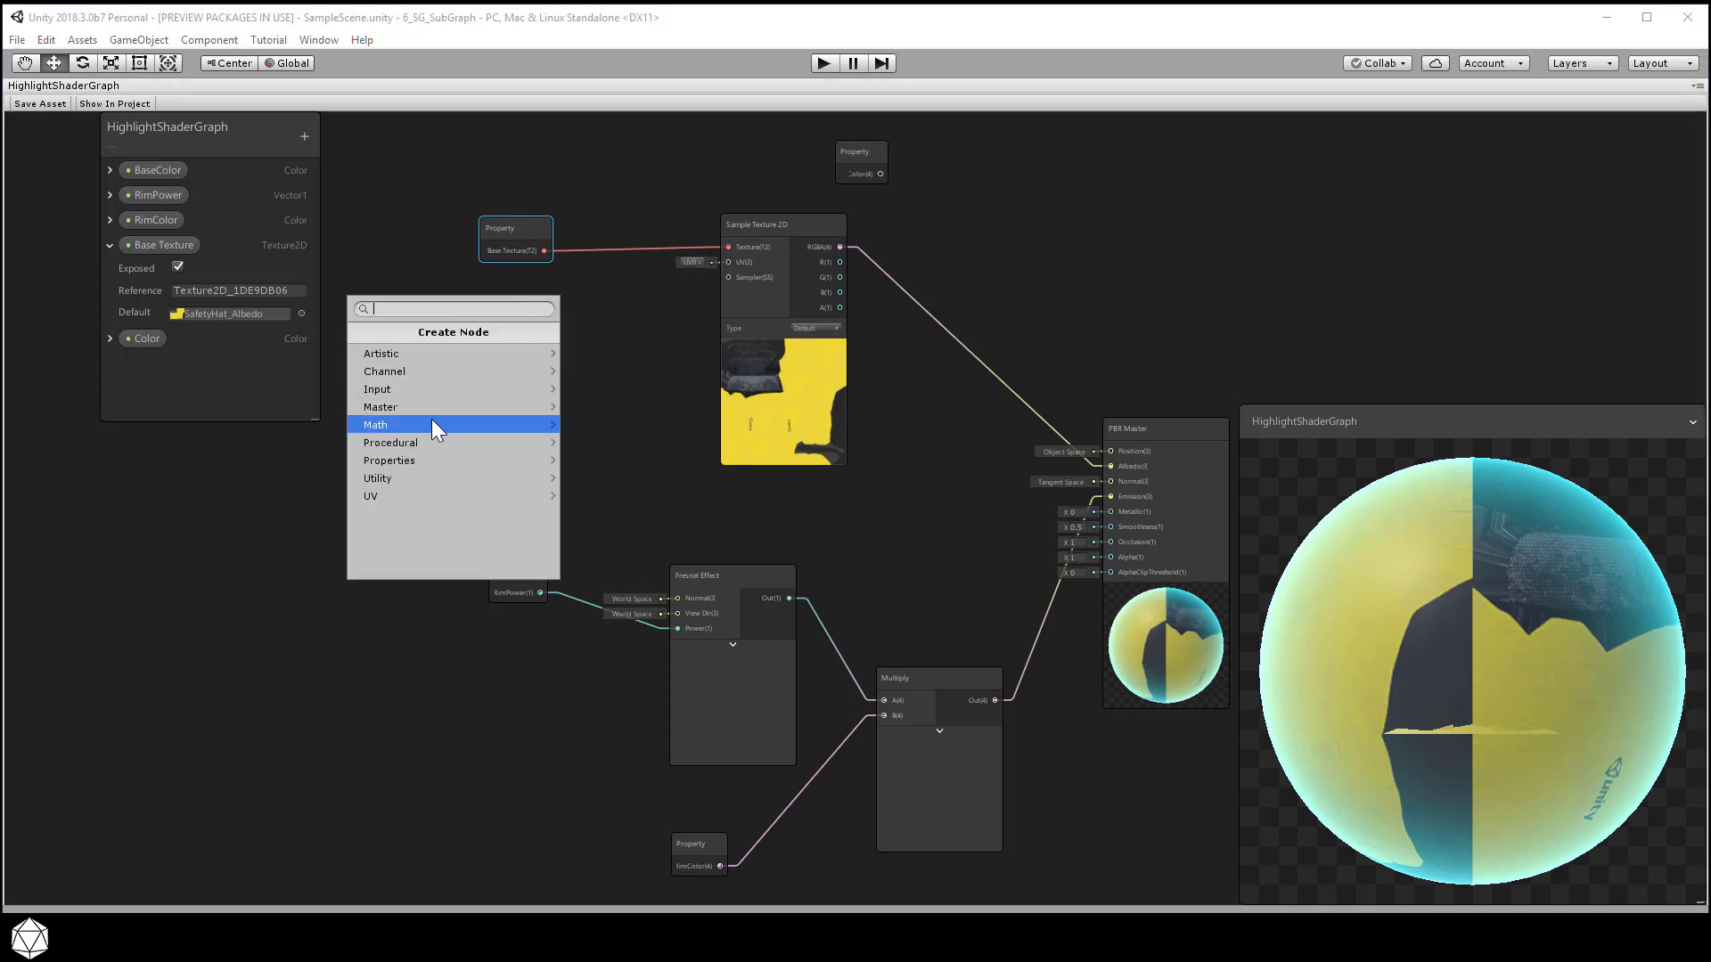
{"action": "left_click", "coordinate": [430, 392]}
{"action": "left_click", "coordinate": [419, 460]}
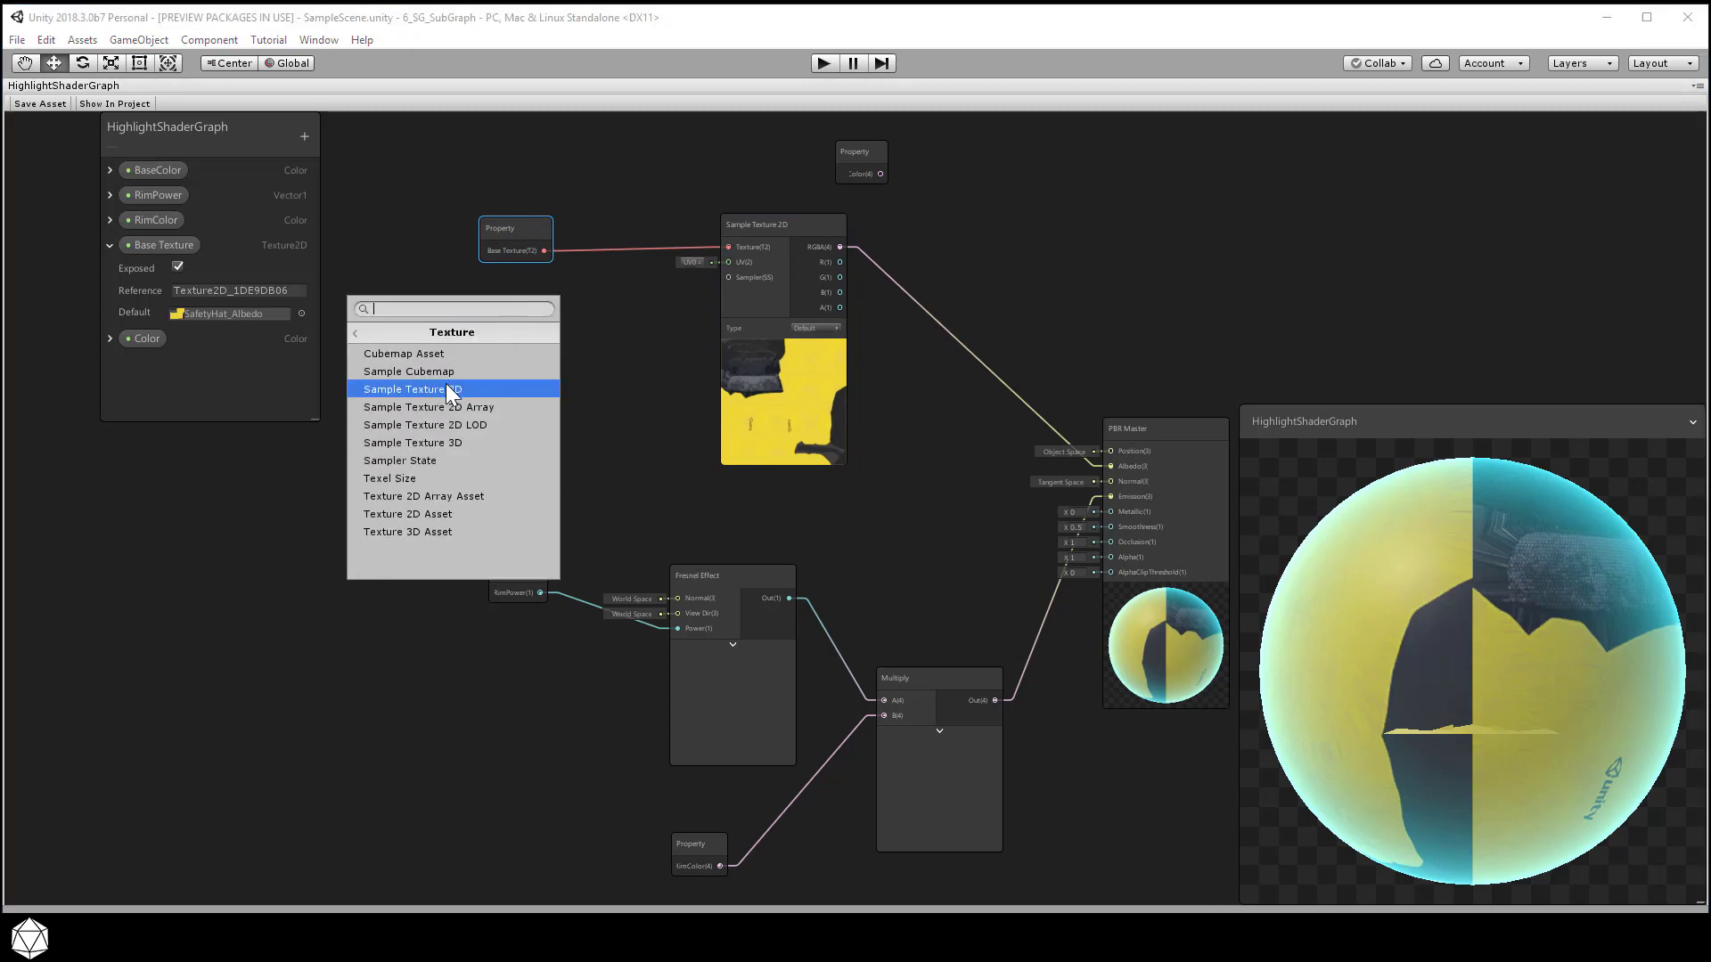
{"action": "left_click", "coordinate": [443, 515]}
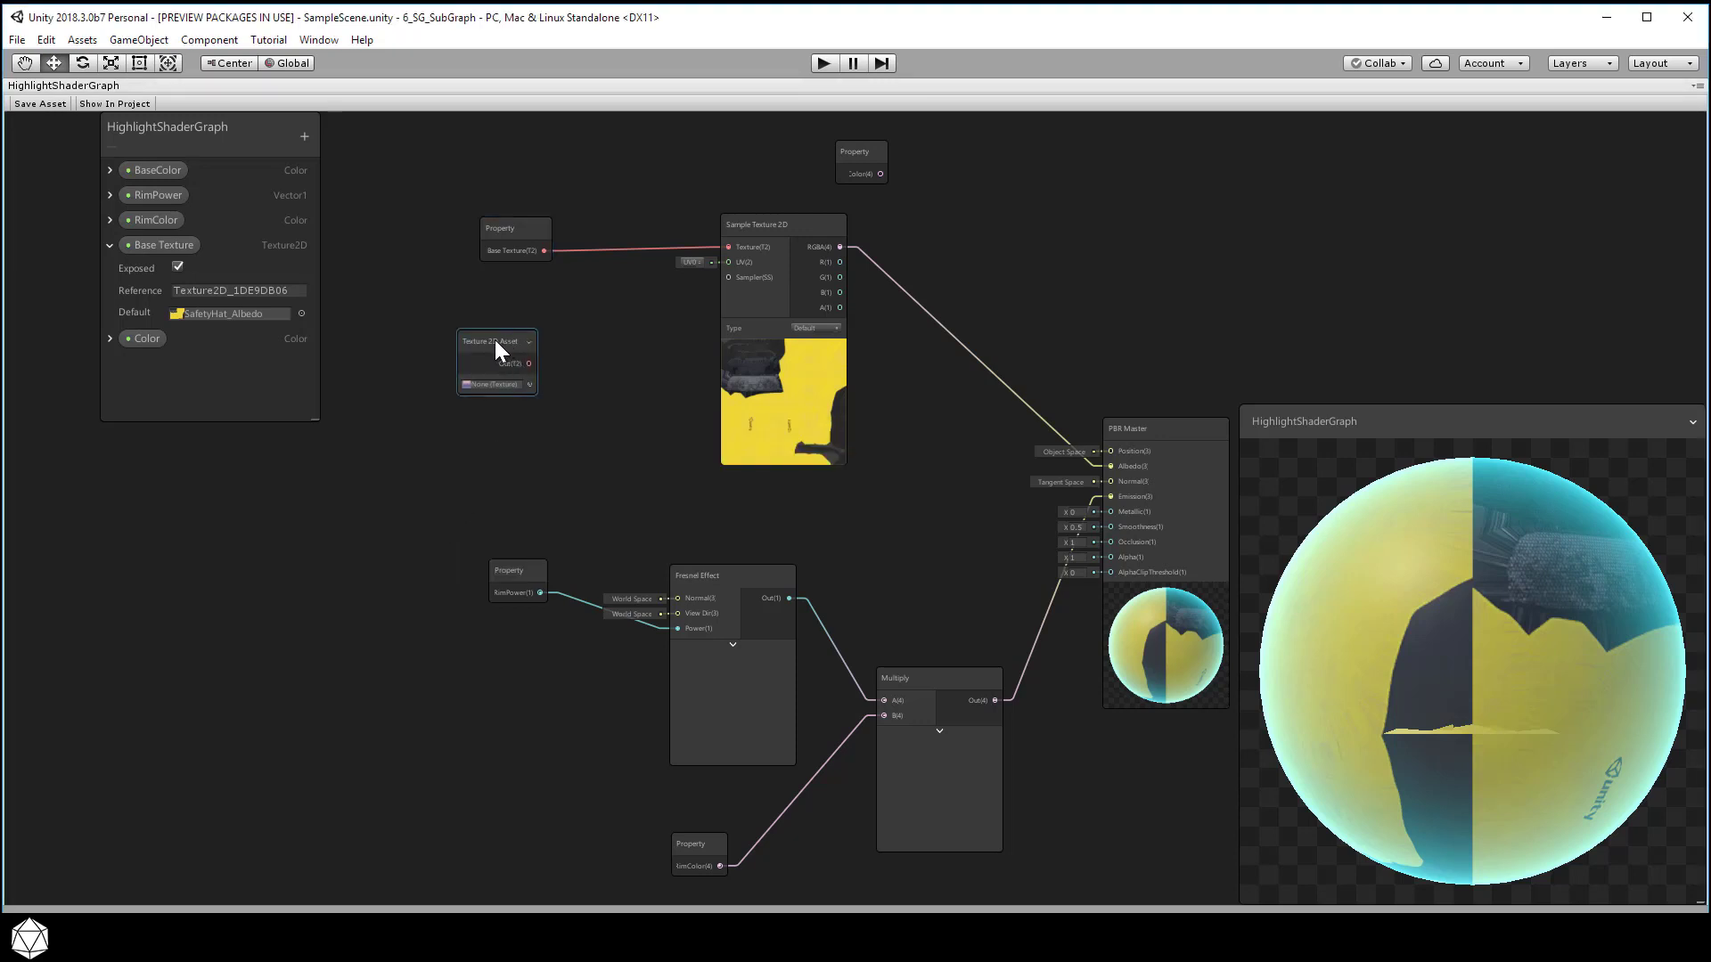
{"action": "left_click_drag", "start_coordinate": [495, 340], "coordinate": [468, 399]}
Step: Shift the existing Sample Texture 2D node and the Base Texture property node away from the PBR Master
{"action": "left_click_drag", "start_coordinate": [761, 227], "coordinate": [645, 195]}
{"action": "left_click", "coordinate": [524, 255]}
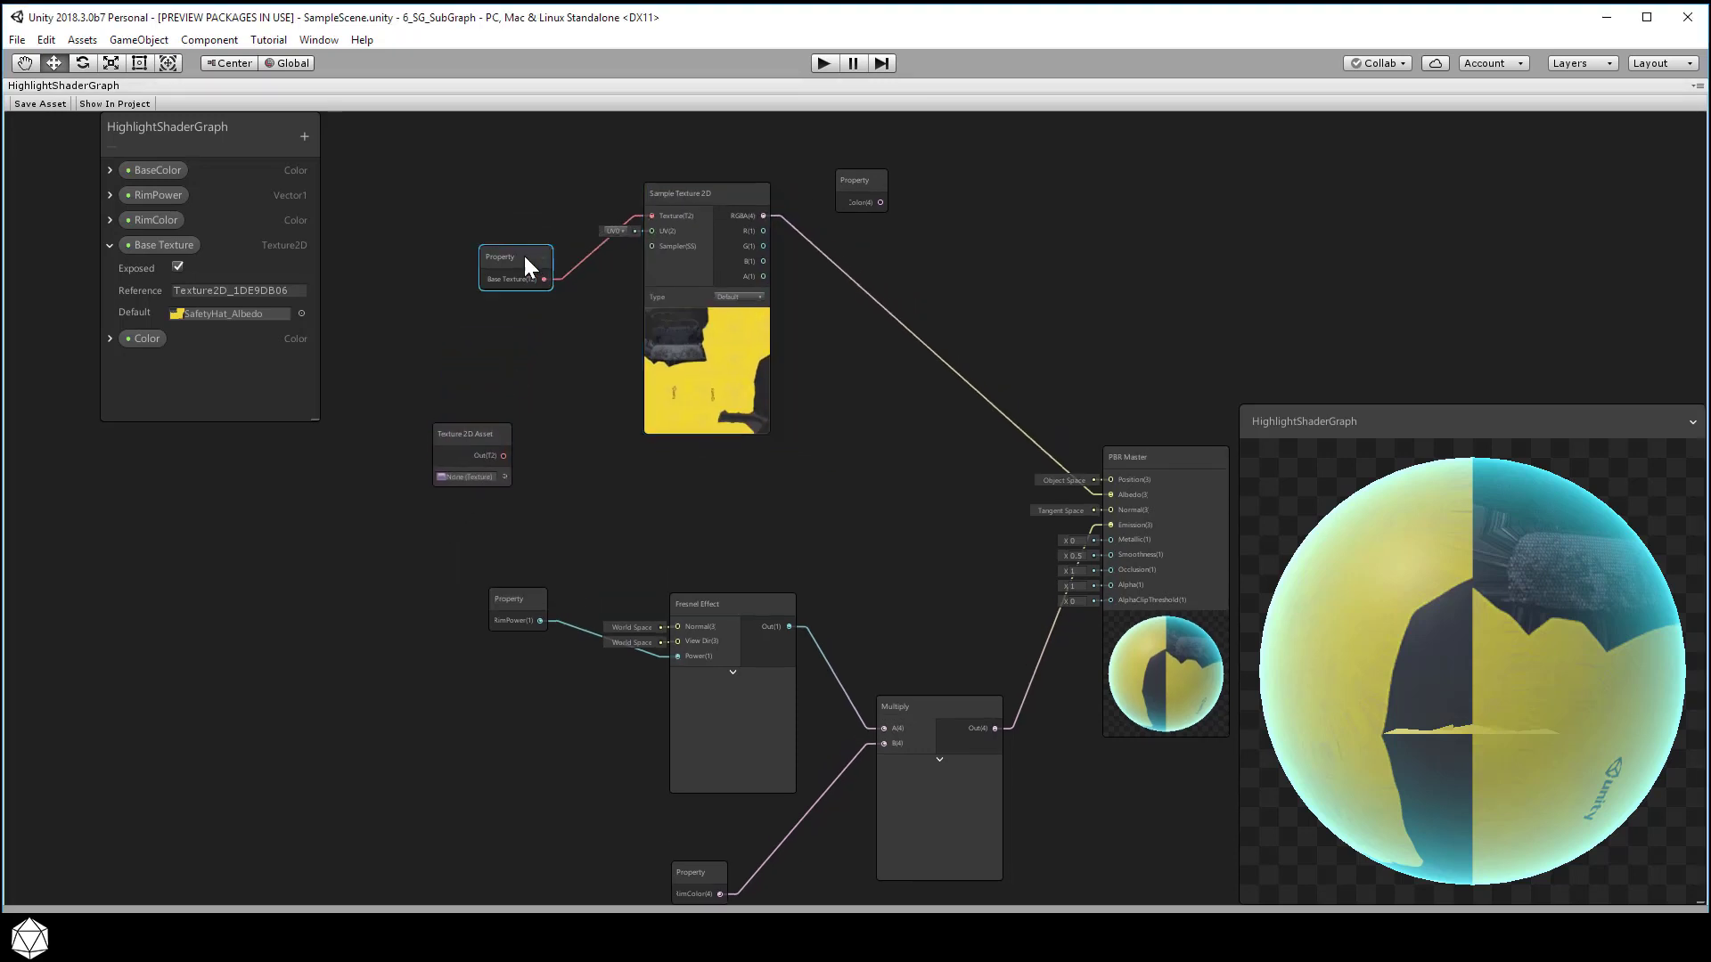
{"action": "left_click_drag", "start_coordinate": [524, 255], "coordinate": [475, 216]}
Step: Create a Sample Texture 2D node fed by the Texture 2D Asset and connect its RGBA output to the PBR Master's Normal input
{"action": "left_click_drag", "start_coordinate": [505, 454], "coordinate": [638, 473]}
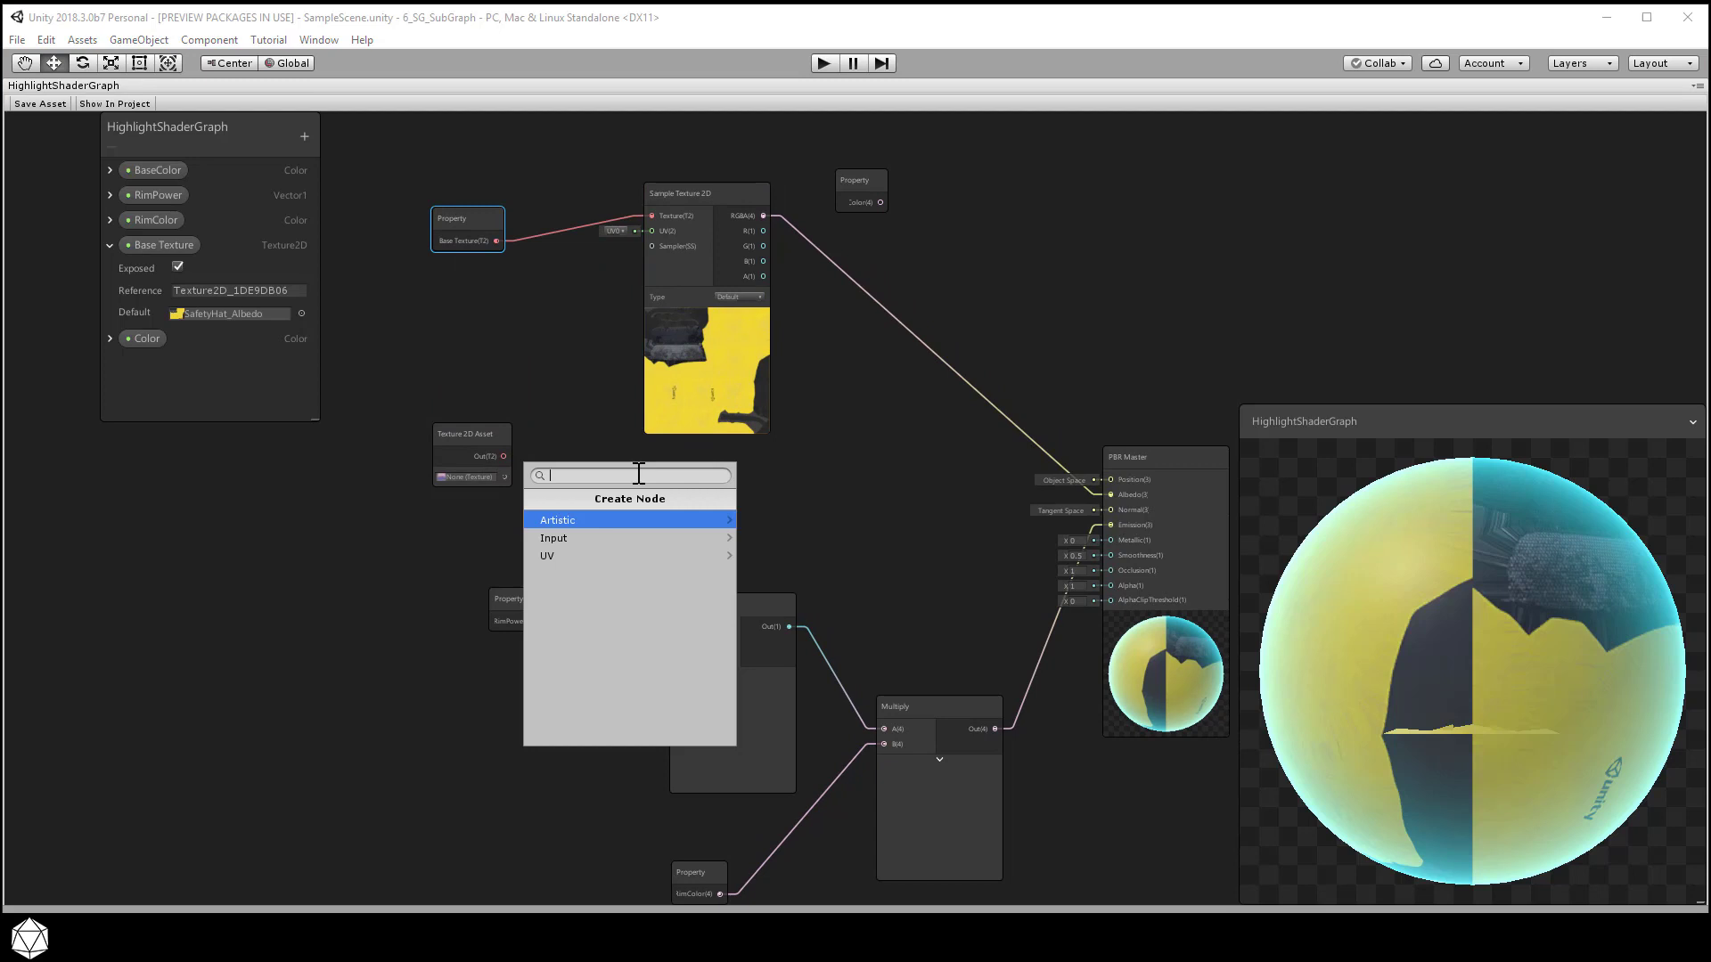
{"action": "left_click", "coordinate": [643, 535]}
{"action": "left_click", "coordinate": [656, 520]}
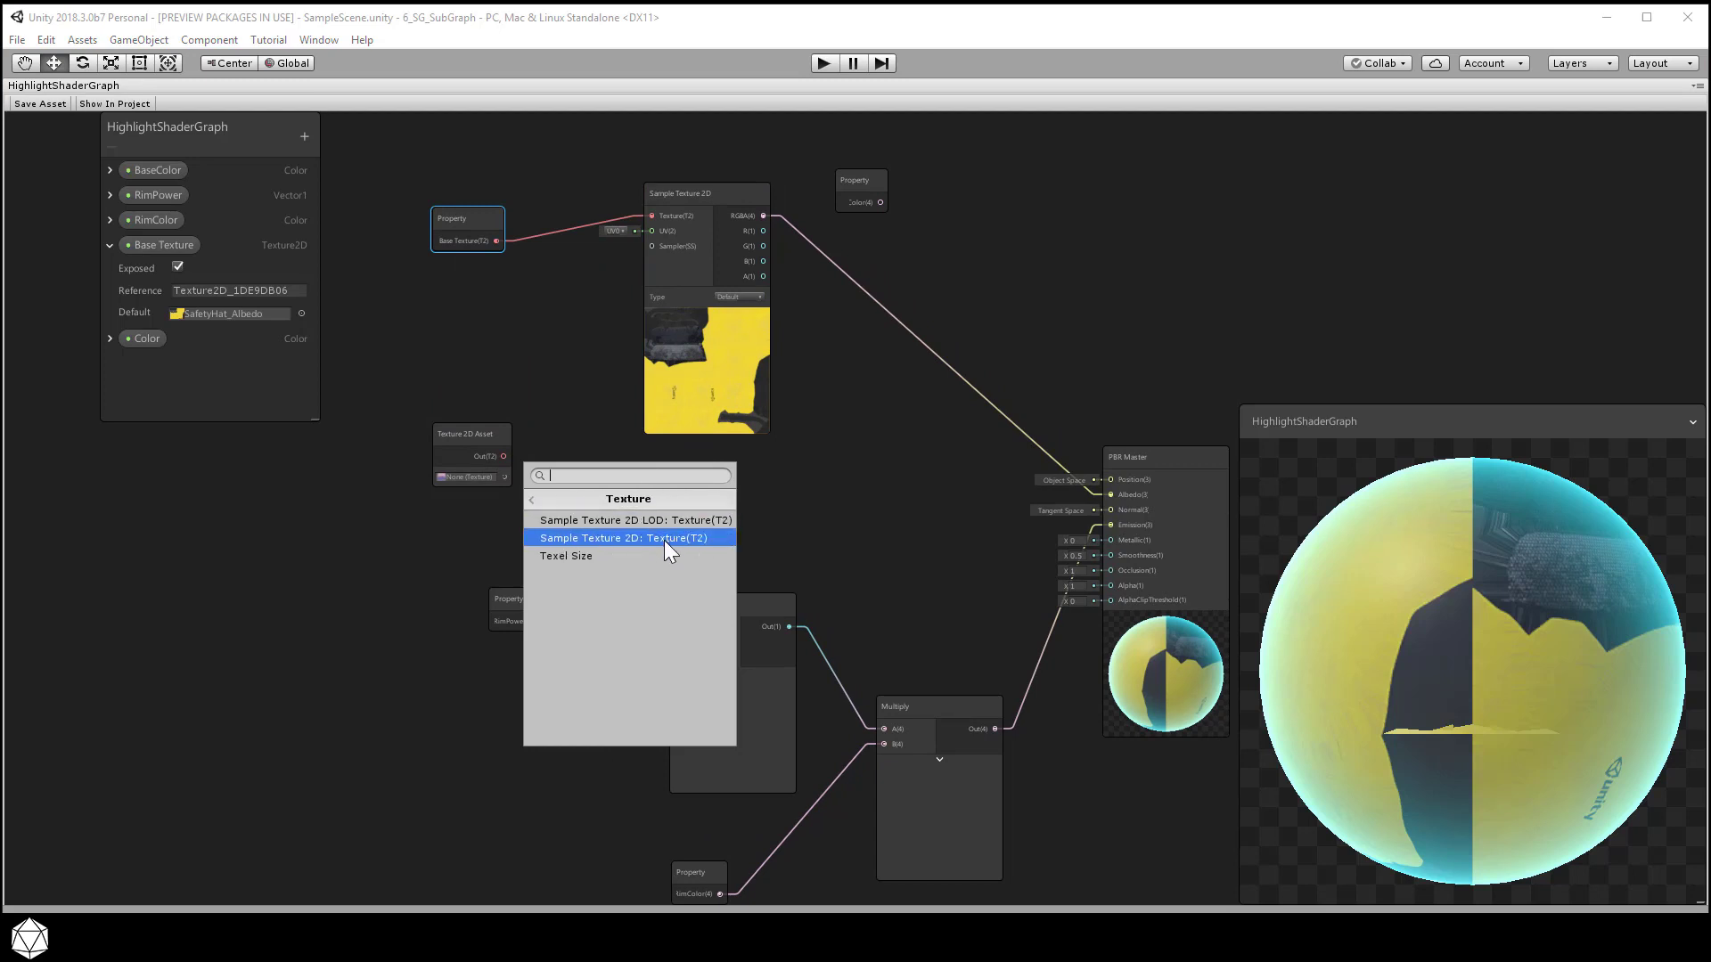
{"action": "left_click", "coordinate": [665, 540]}
{"action": "left_click_drag", "start_coordinate": [704, 462], "coordinate": [837, 419]}
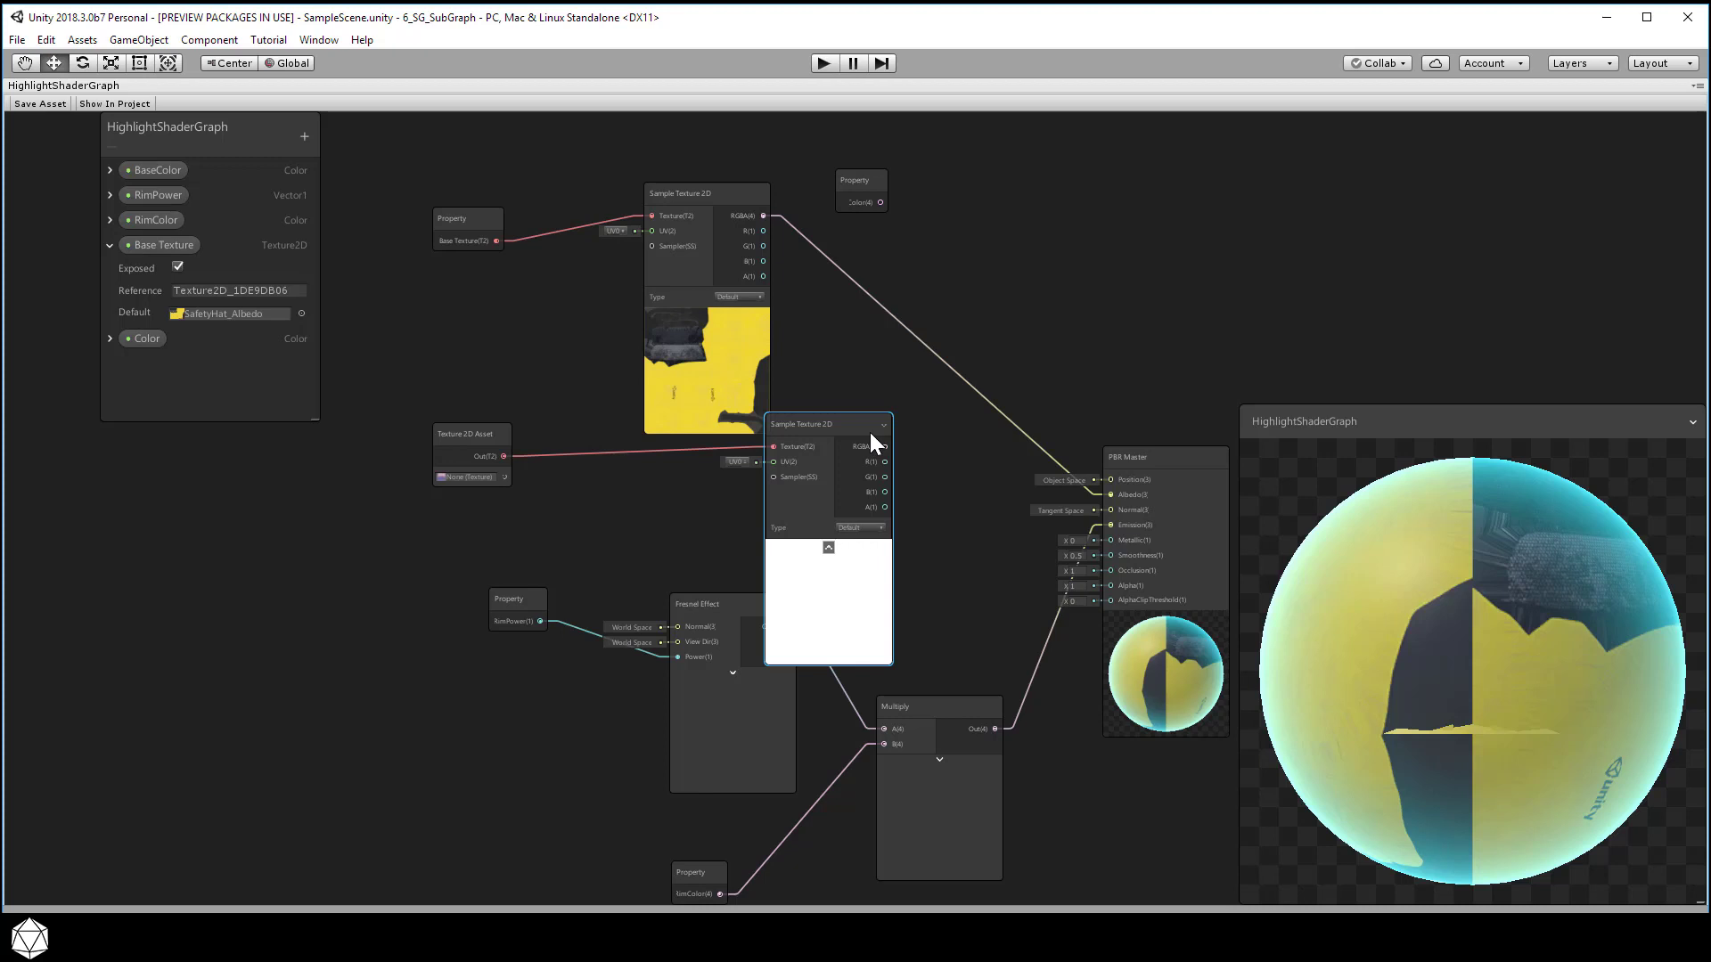
{"action": "left_click_drag", "start_coordinate": [886, 445], "coordinate": [1111, 510]}
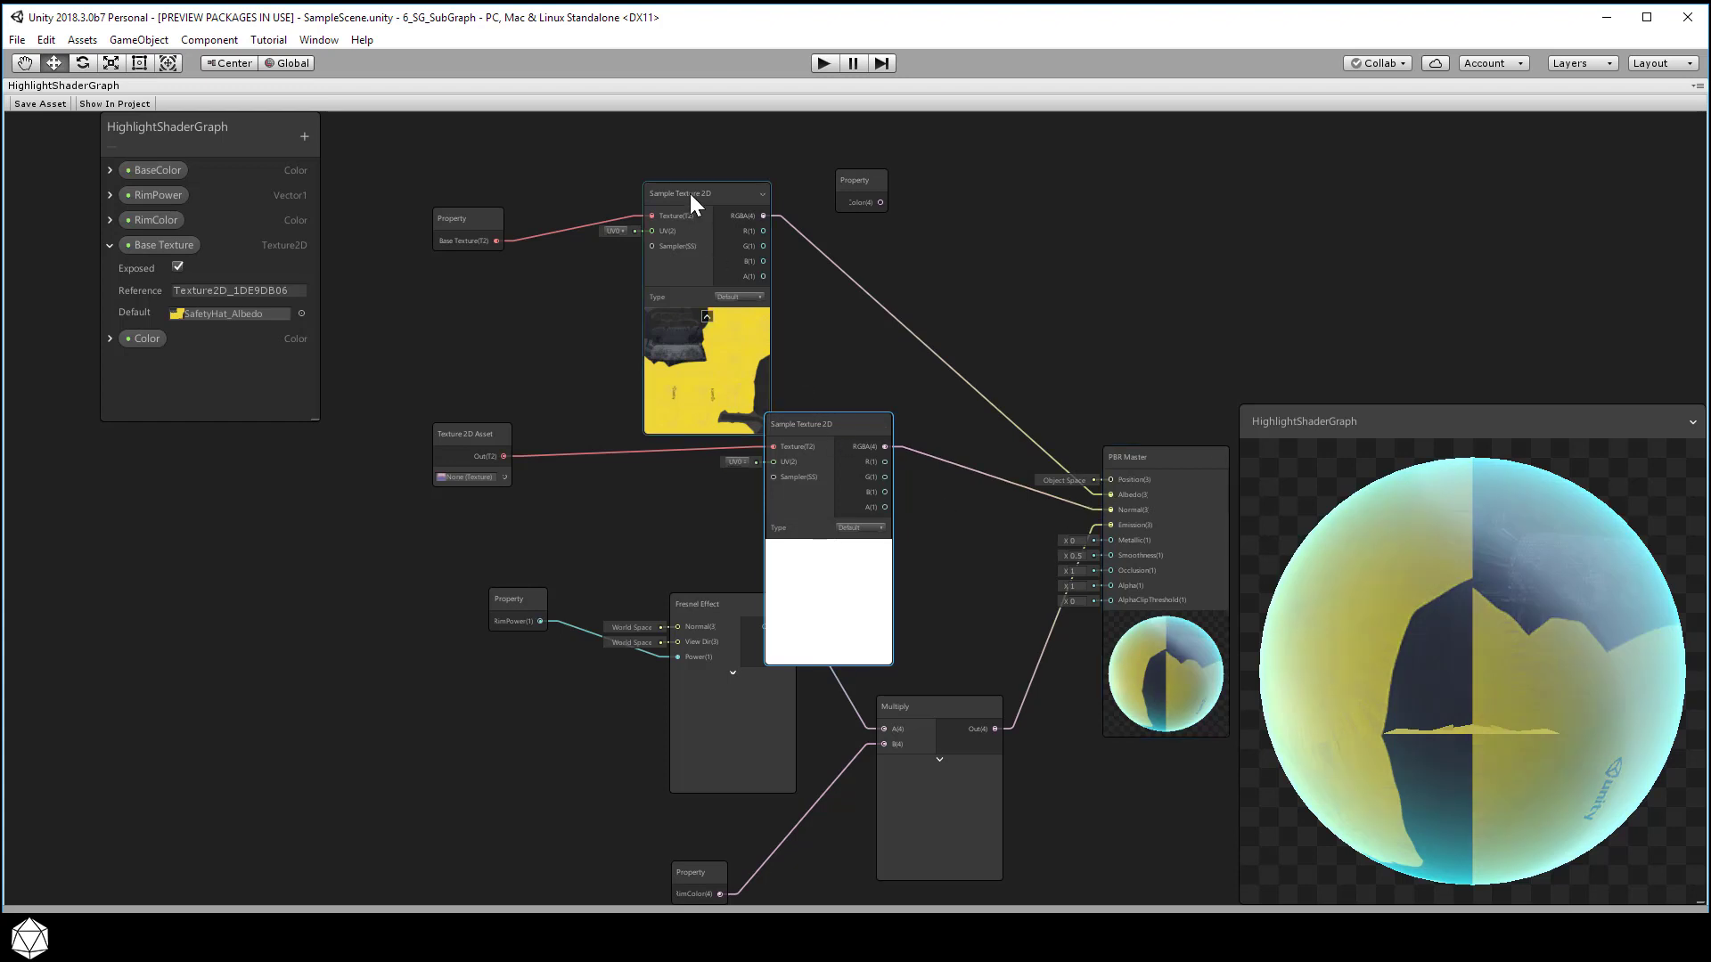
Step: Convert the Texture 2D Asset node to a property and save the shader graph asset
{"action": "left_click_drag", "start_coordinate": [690, 194], "coordinate": [693, 172]}
{"action": "scroll", "coordinate": [918, 585], "scroll_direction": "up", "scroll_amount": 2}
{"action": "middle_click_drag", "start_coordinate": [933, 589], "coordinate": [810, 589]}
{"action": "left_click", "coordinate": [237, 486]}
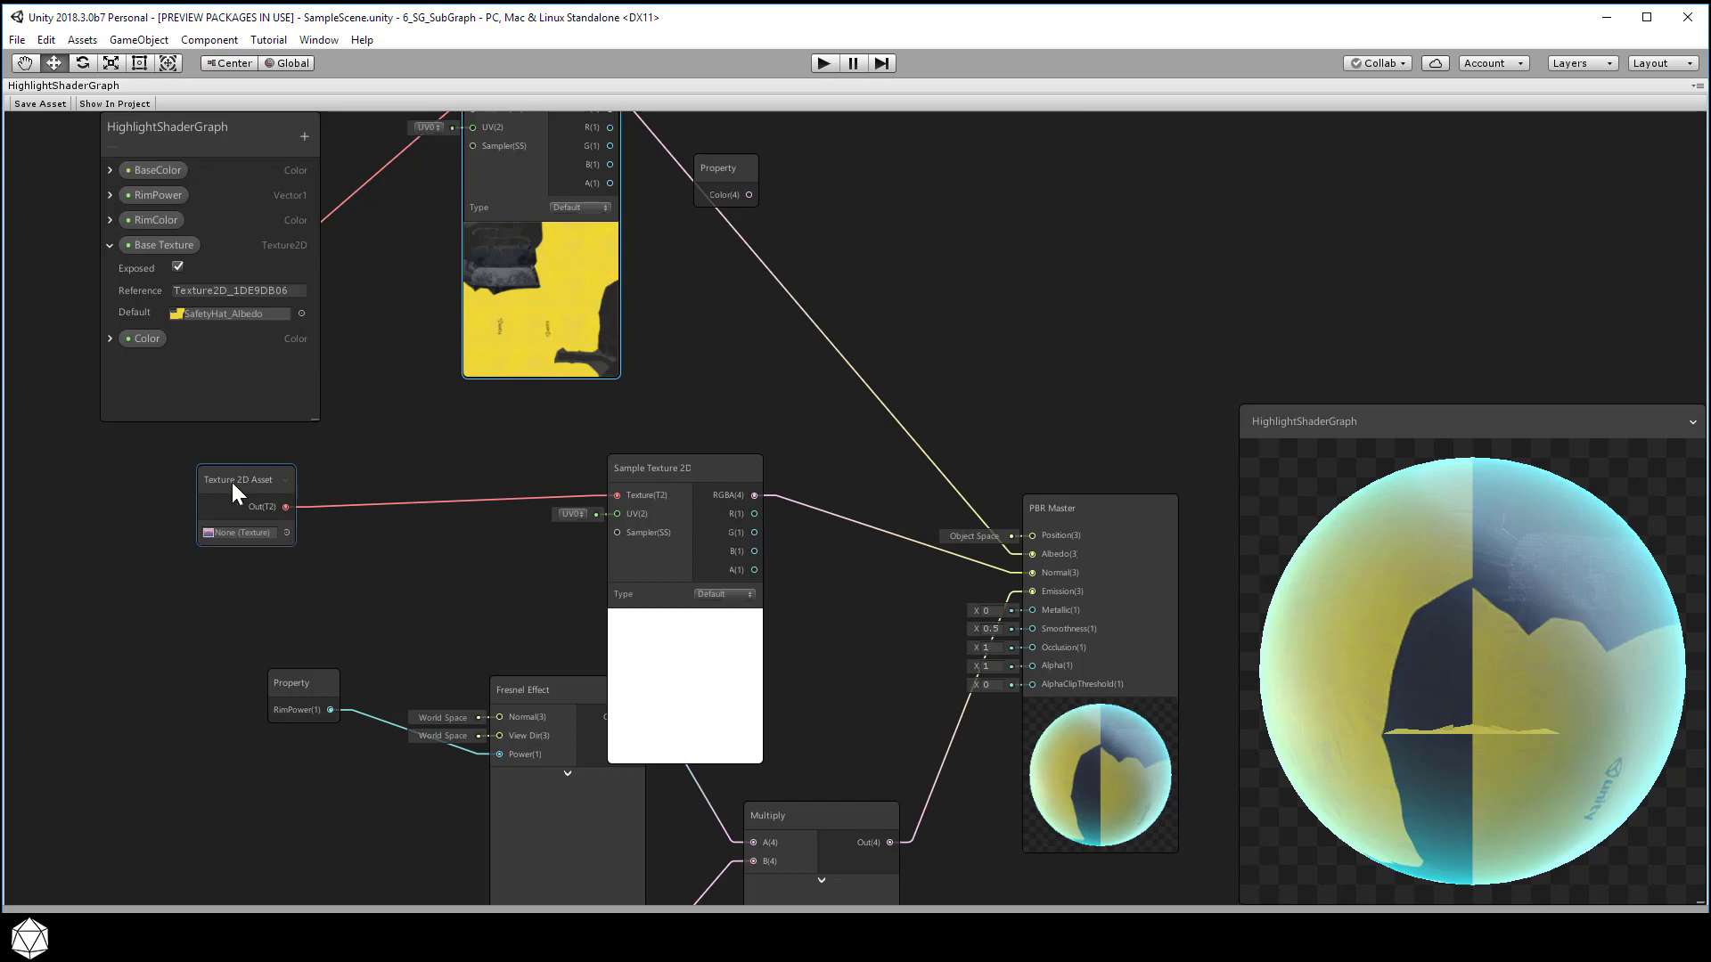
{"action": "right_click", "coordinate": [230, 482]}
{"action": "left_click", "coordinate": [290, 656]}
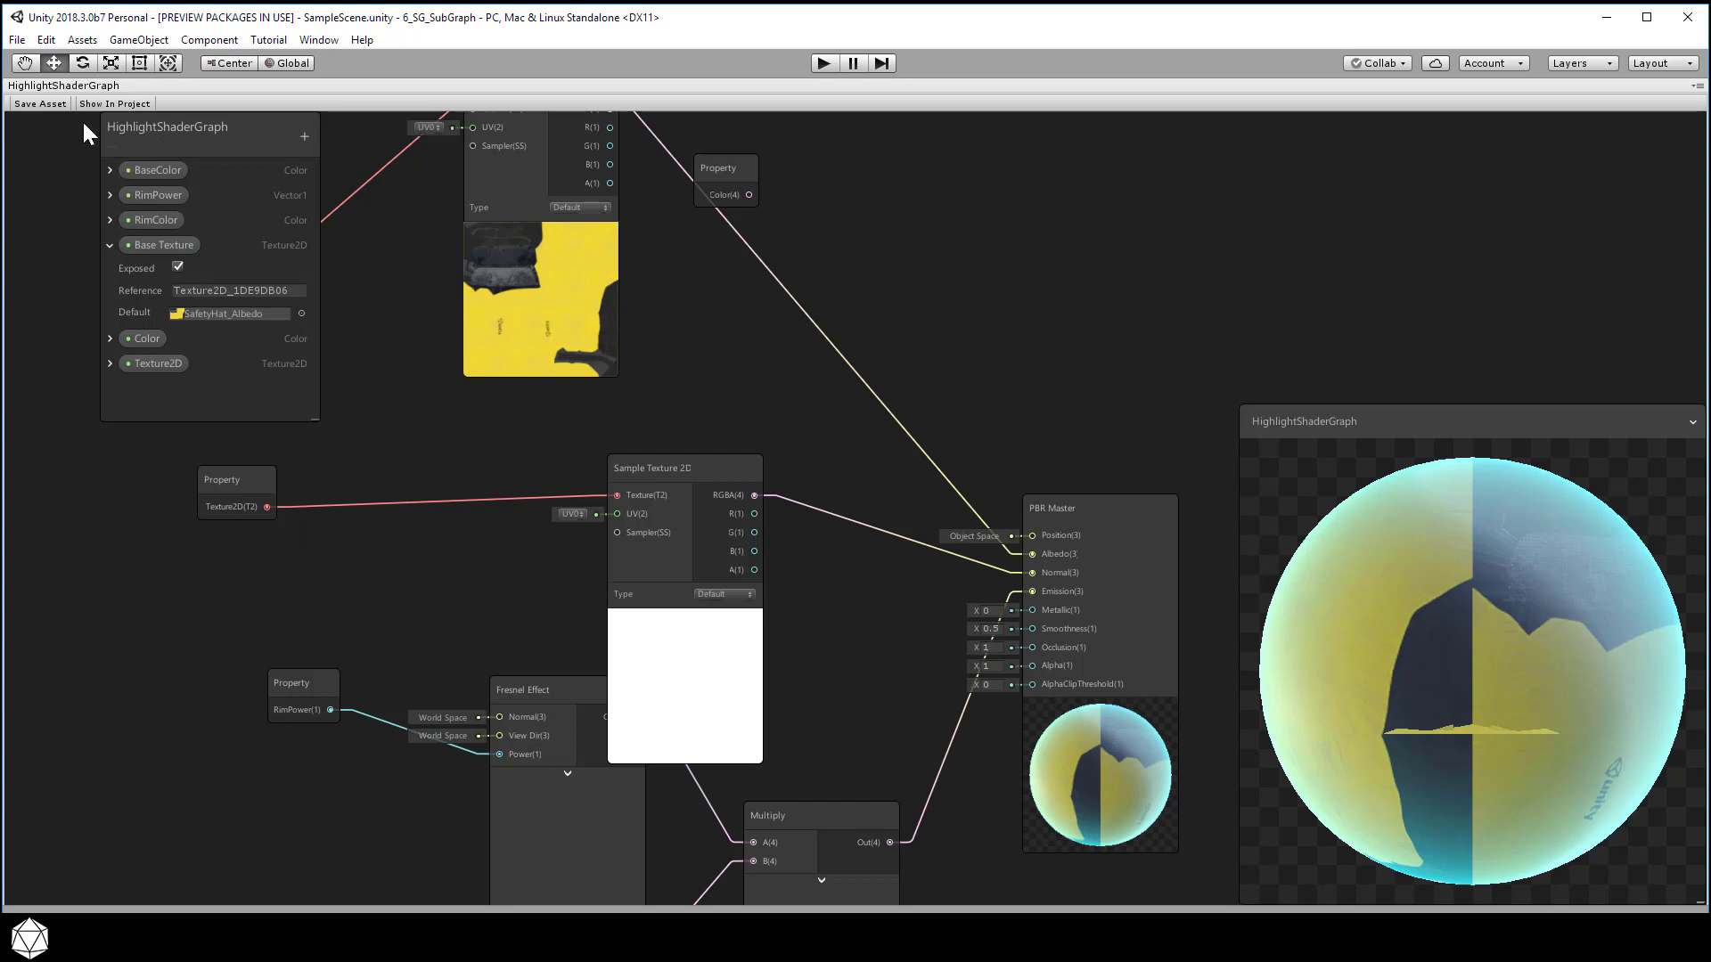
{"action": "left_click", "coordinate": [47, 103]}
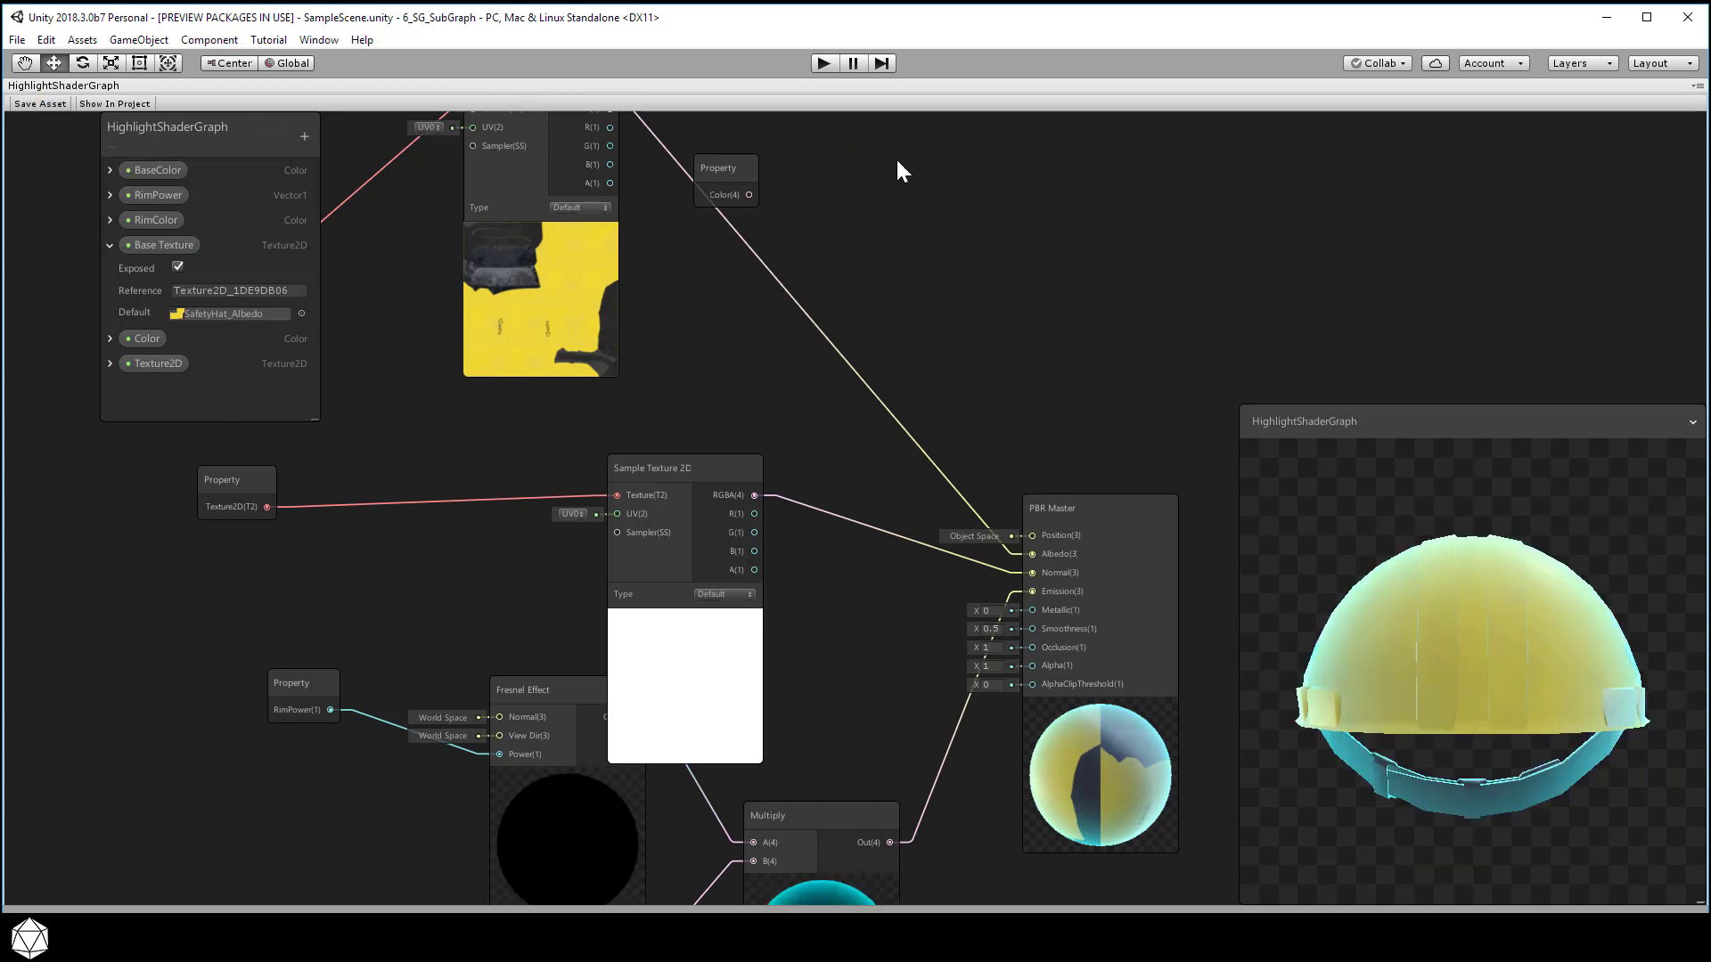
Step: Restore the graph window to the normal editor layout and run the scene in Play mode
{"action": "right_click", "coordinate": [666, 83]}
{"action": "left_click", "coordinate": [713, 93]}
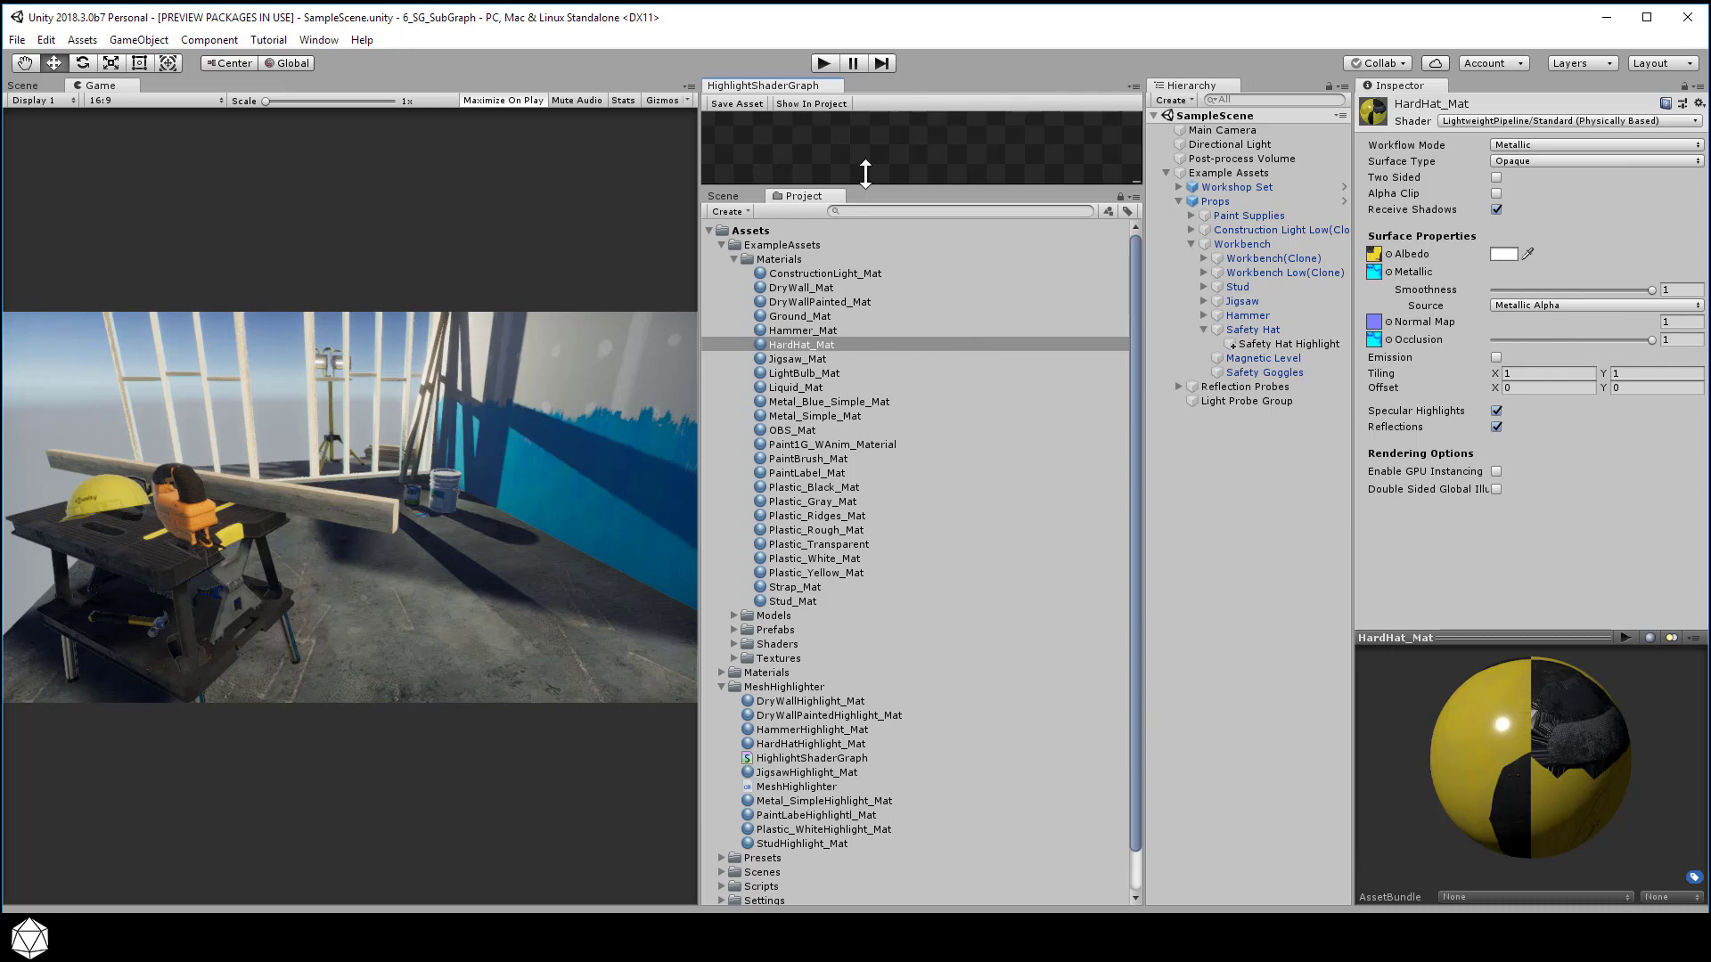
{"action": "left_click", "coordinate": [822, 64]}
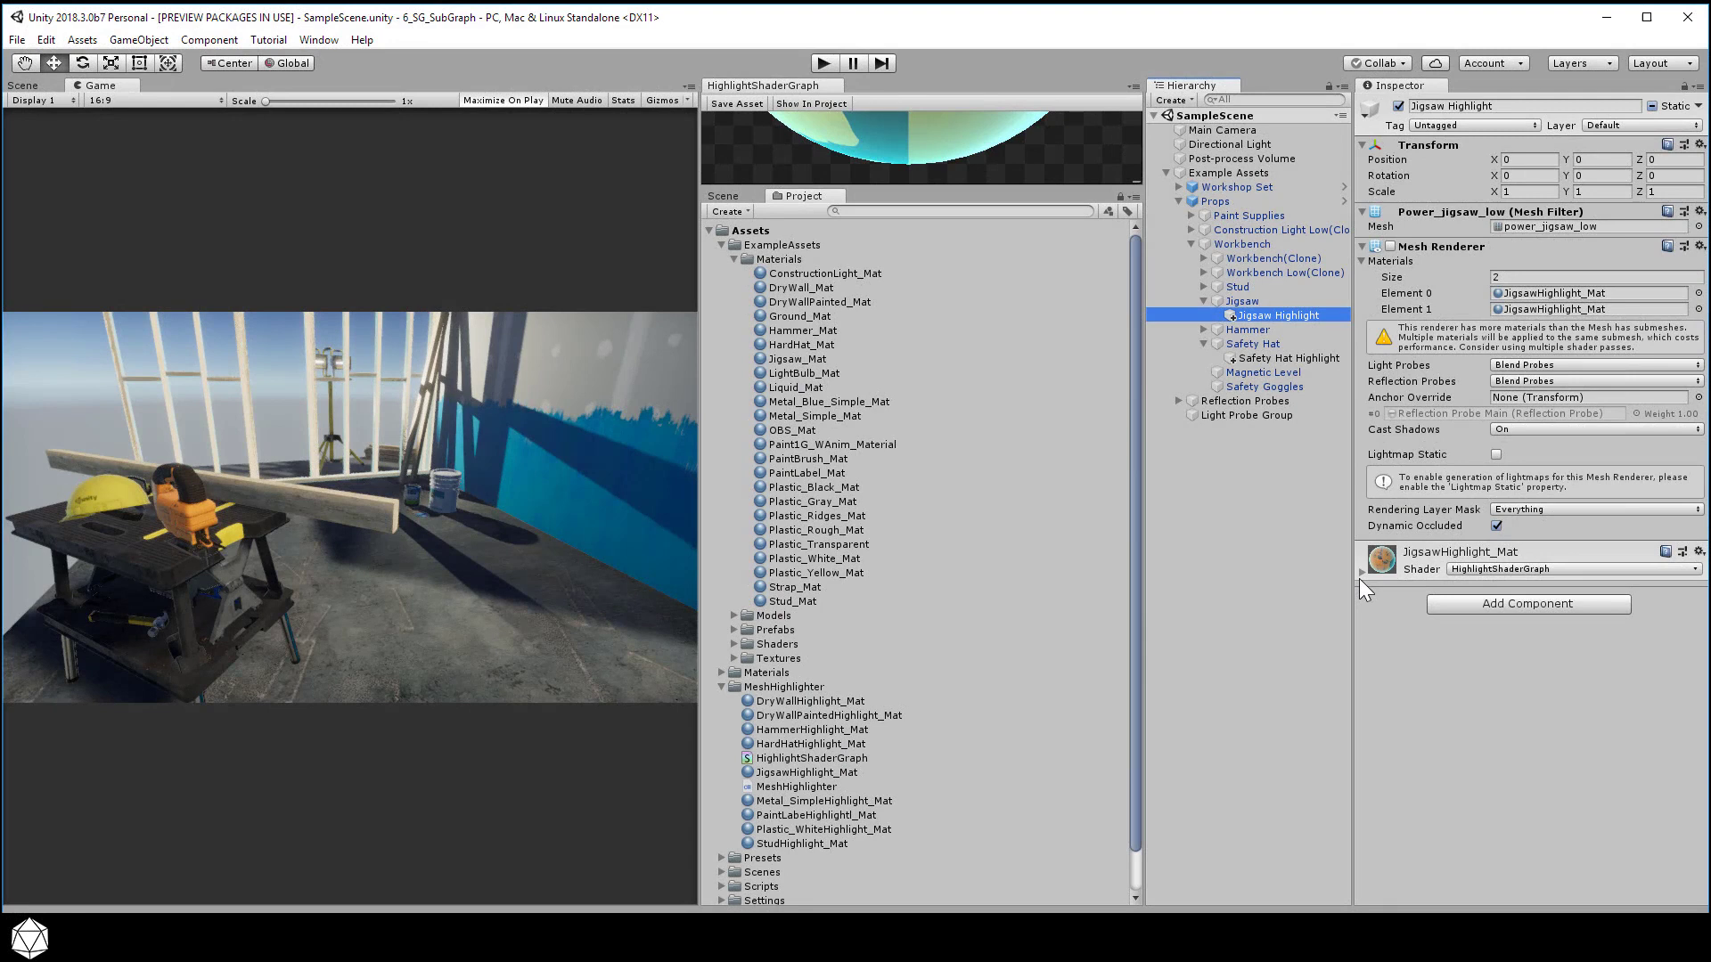
Step: Expand the JigsawHighlight_Mat settings and assign the Jigsaw_Normal texture to its Texture2D property
{"action": "left_click", "coordinate": [1362, 573]}
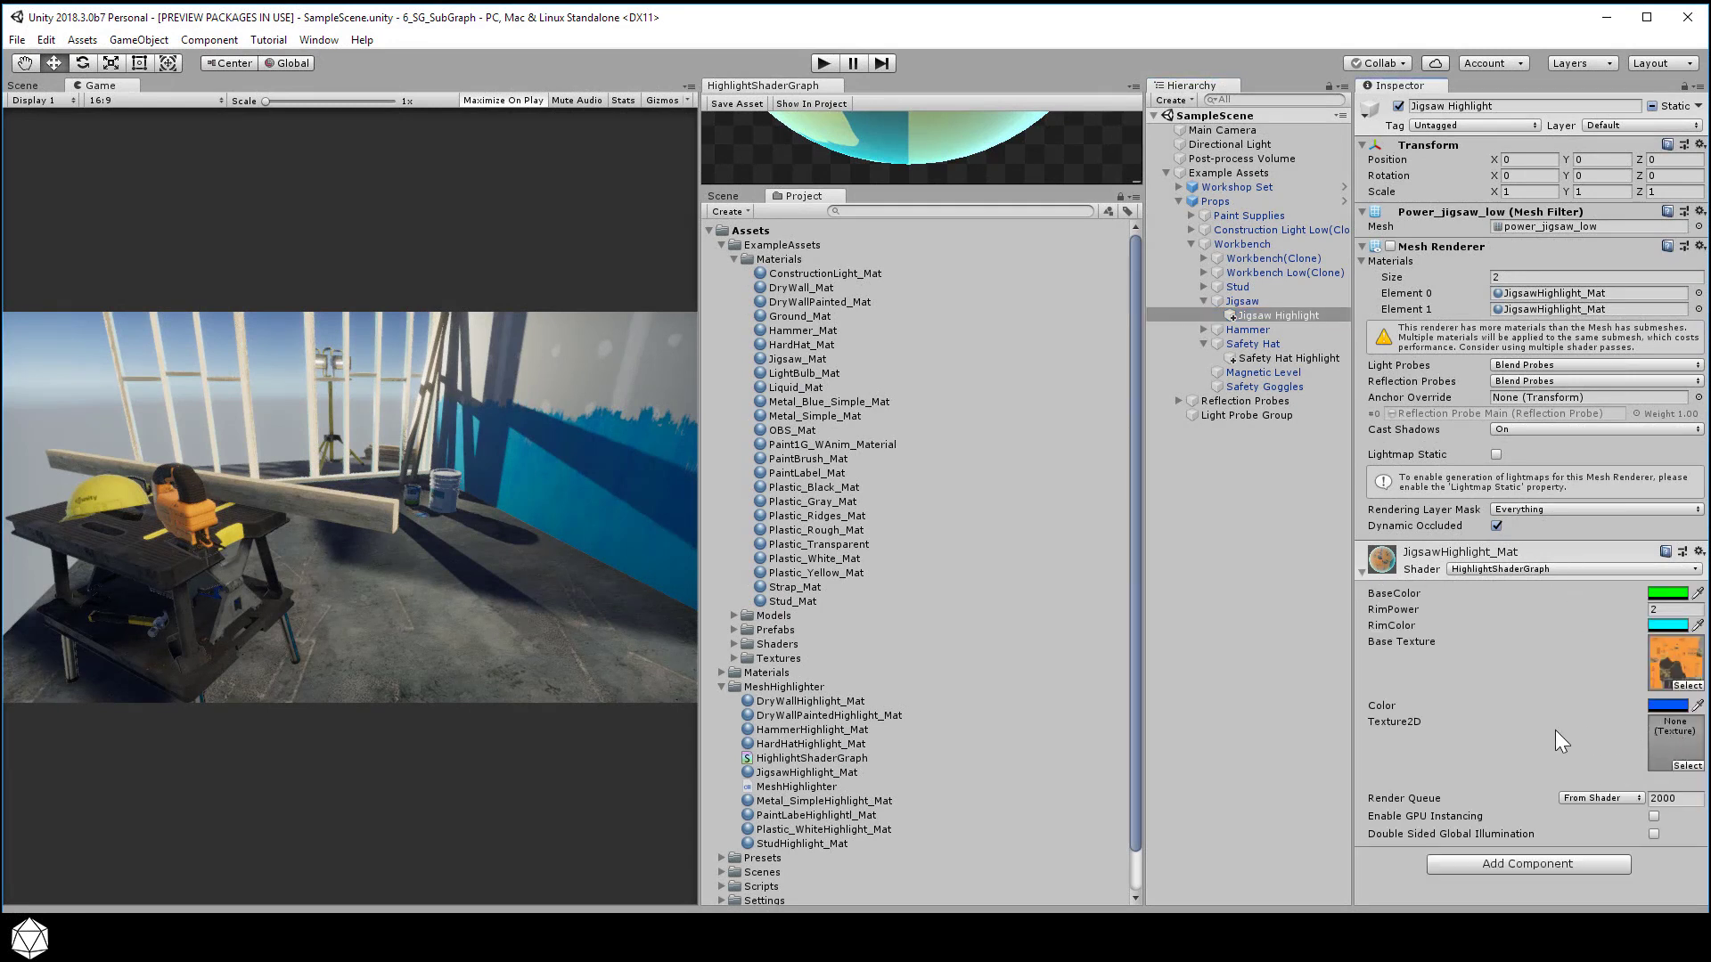
{"action": "left_click", "coordinate": [1687, 766]}
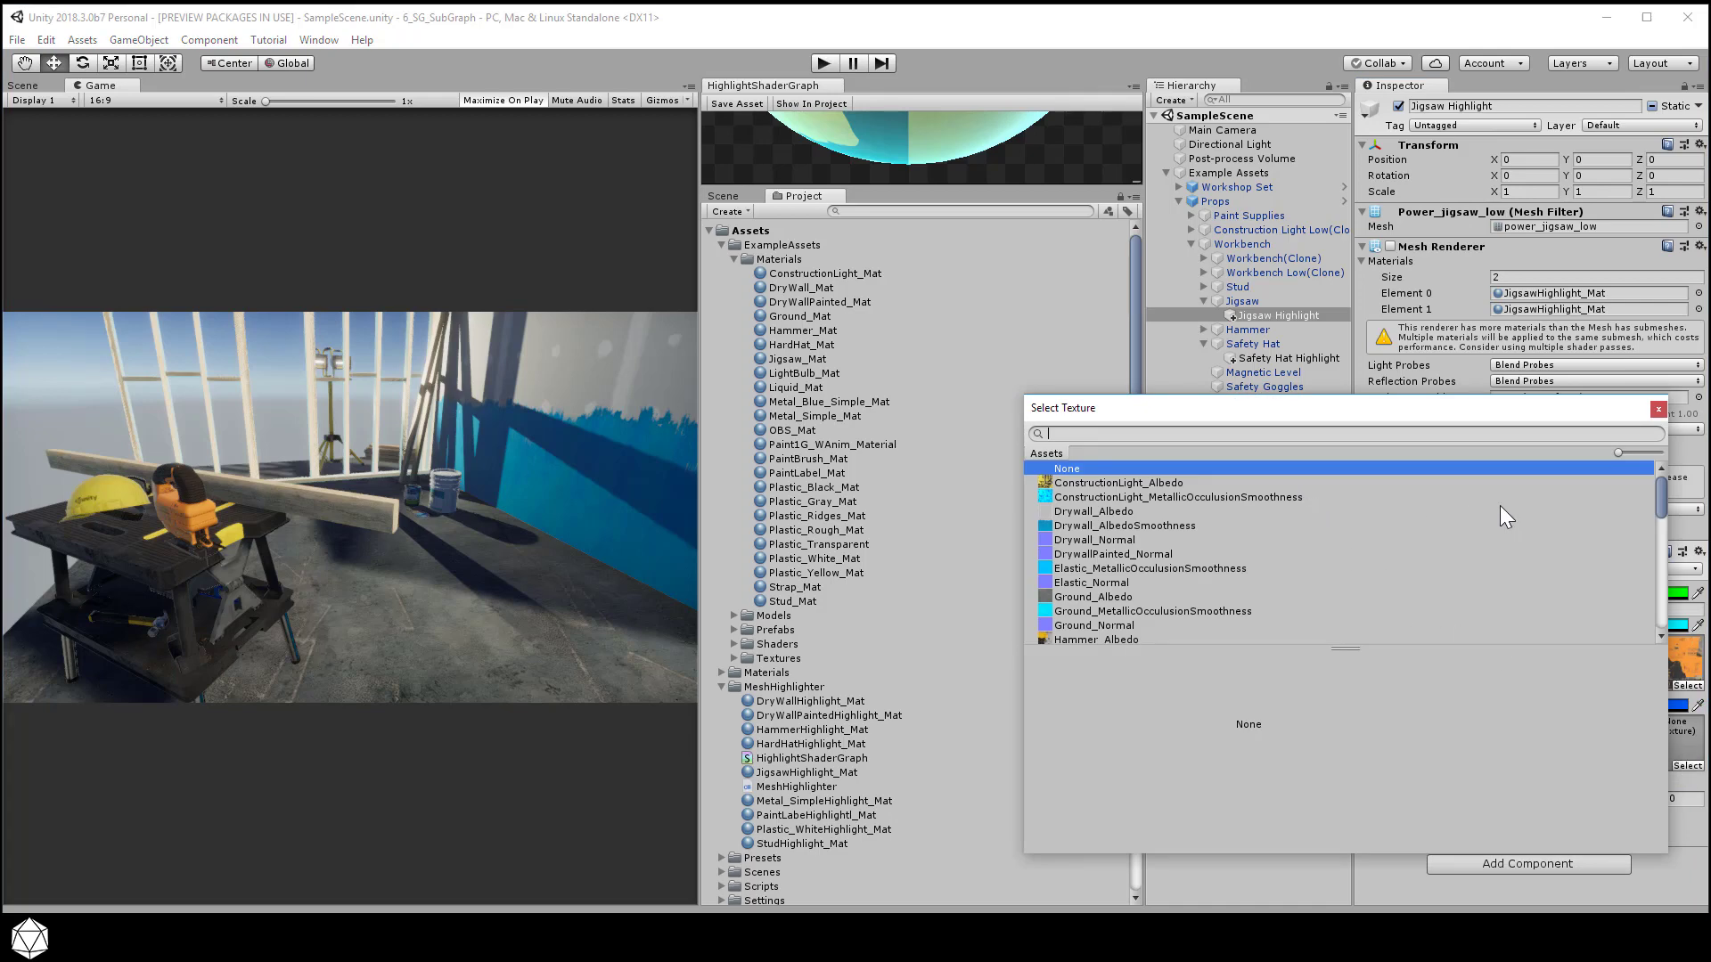
{"action": "left_click_drag", "start_coordinate": [1655, 501], "coordinate": [1660, 526]}
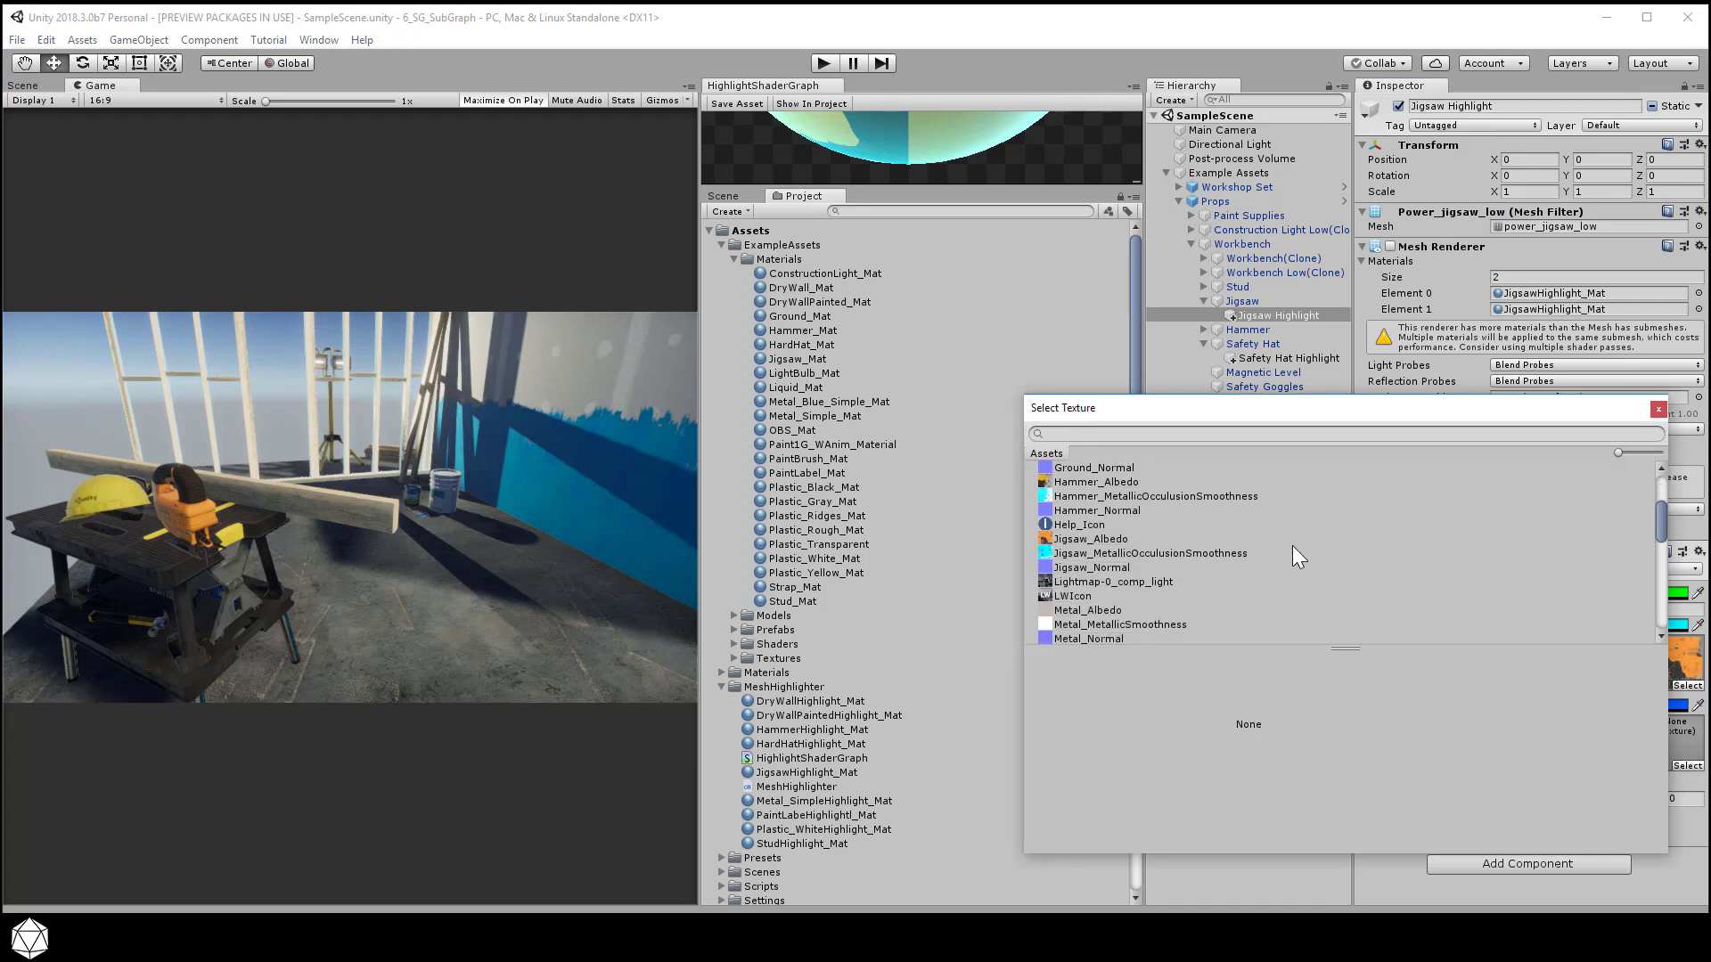
{"action": "left_click", "coordinate": [1141, 565]}
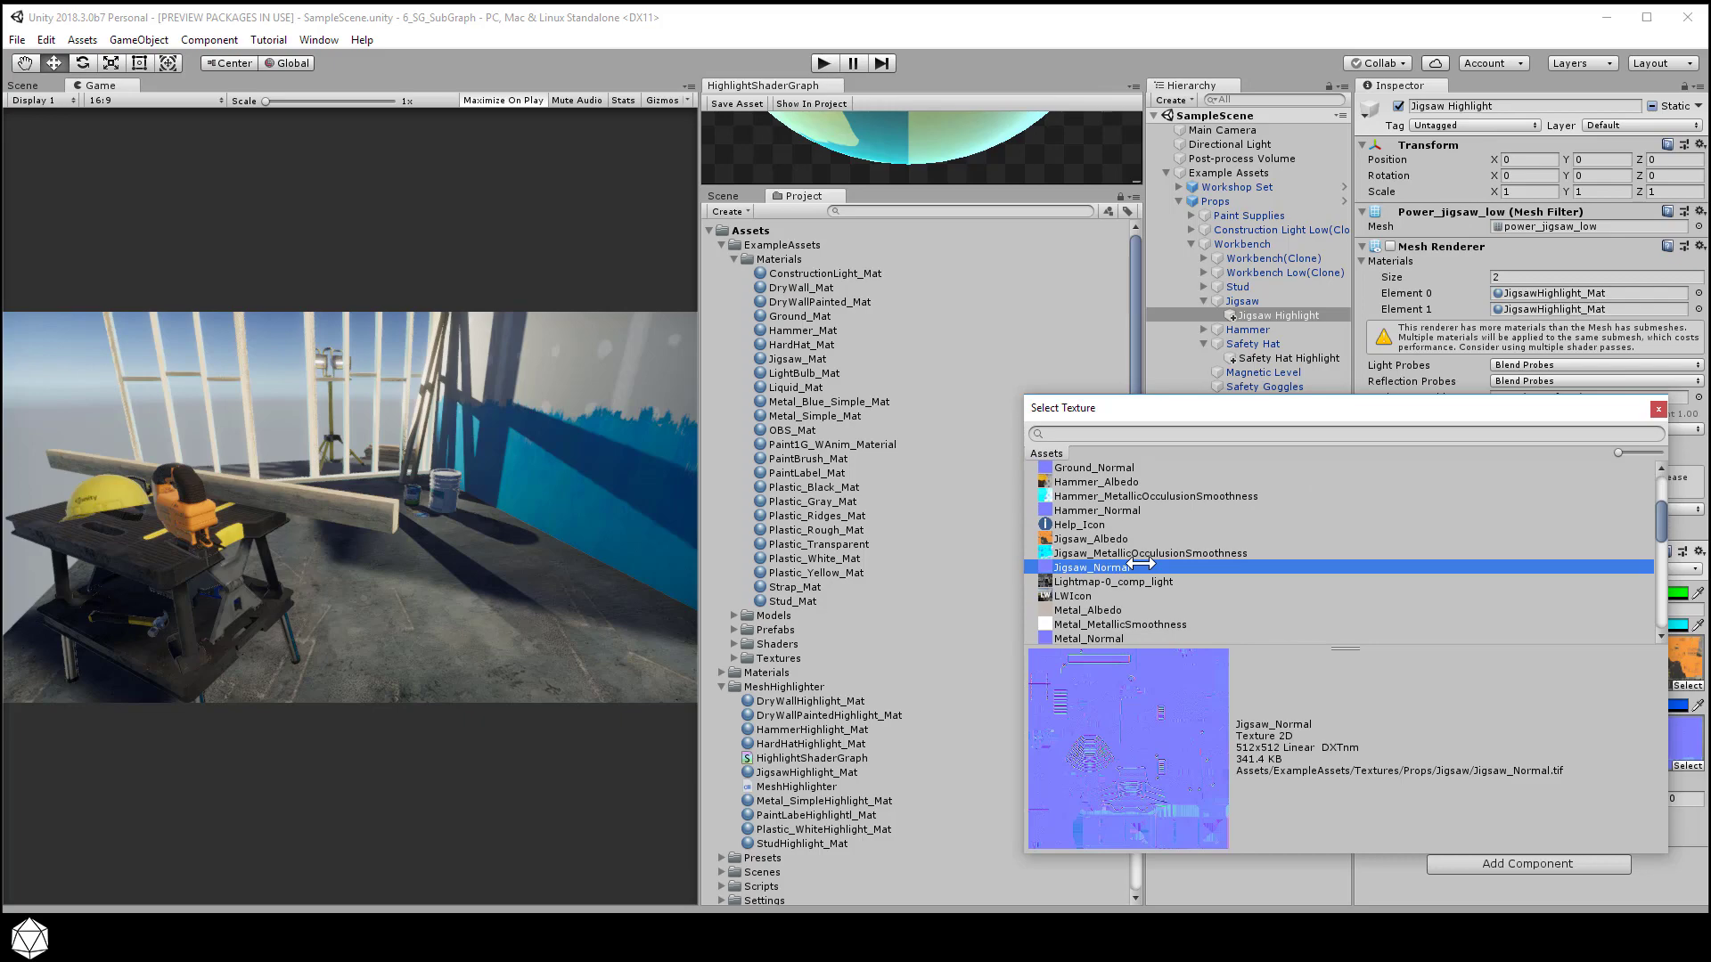
{"action": "double_click", "coordinate": [1141, 565]}
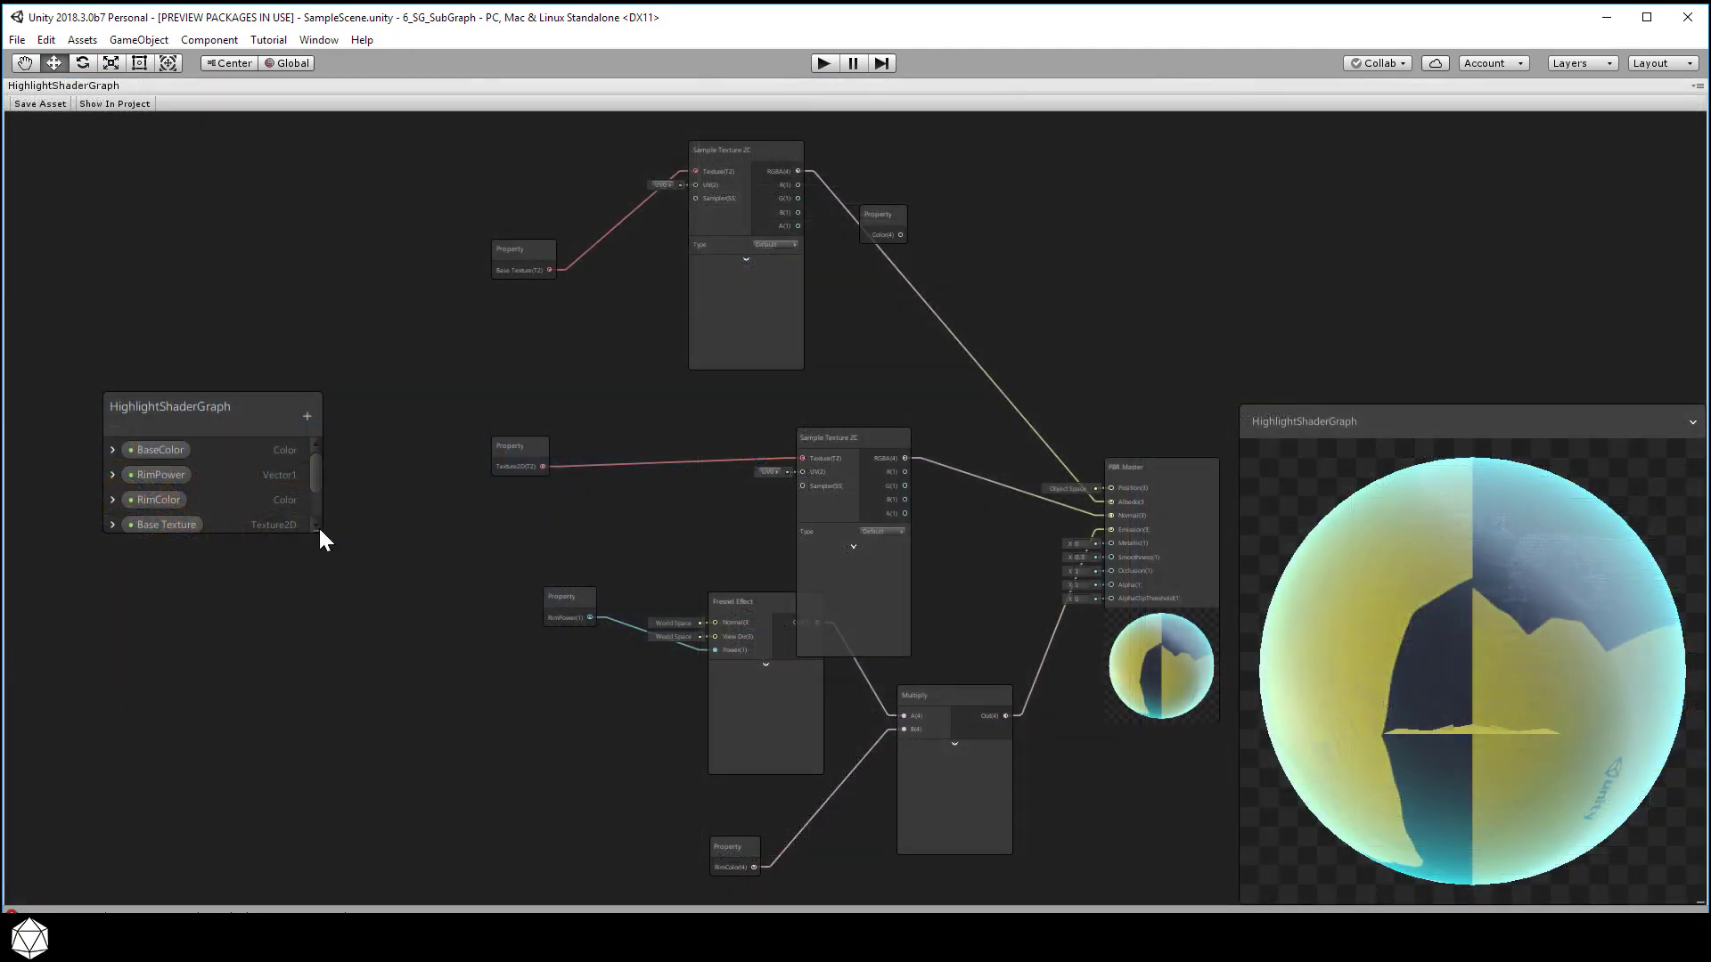
Step: Enlarge the graph's property blackboard and arrange the base texture, second texture and rim effect nodes in separate rows
{"action": "left_click_drag", "start_coordinate": [320, 533], "coordinate": [341, 756]}
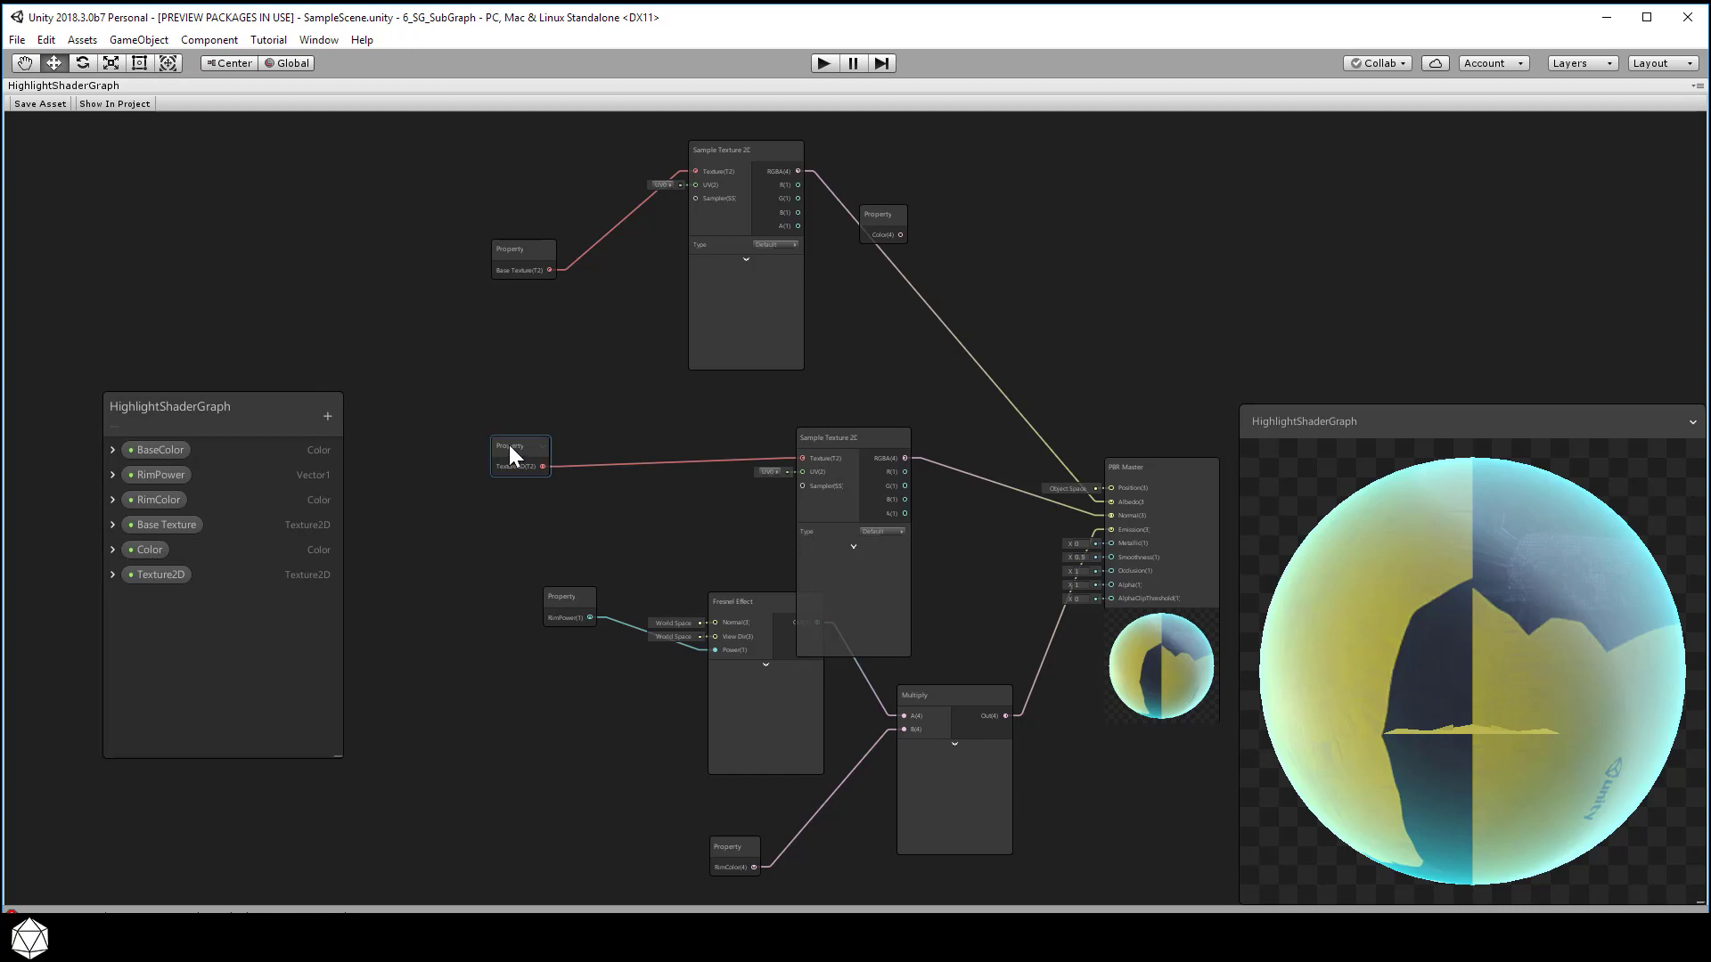
{"action": "left_click_drag", "start_coordinate": [510, 445], "coordinate": [496, 376]}
{"action": "left_click_drag", "start_coordinate": [800, 442], "coordinate": [684, 395]}
{"action": "left_click_drag", "start_coordinate": [505, 613], "coordinate": [899, 747]}
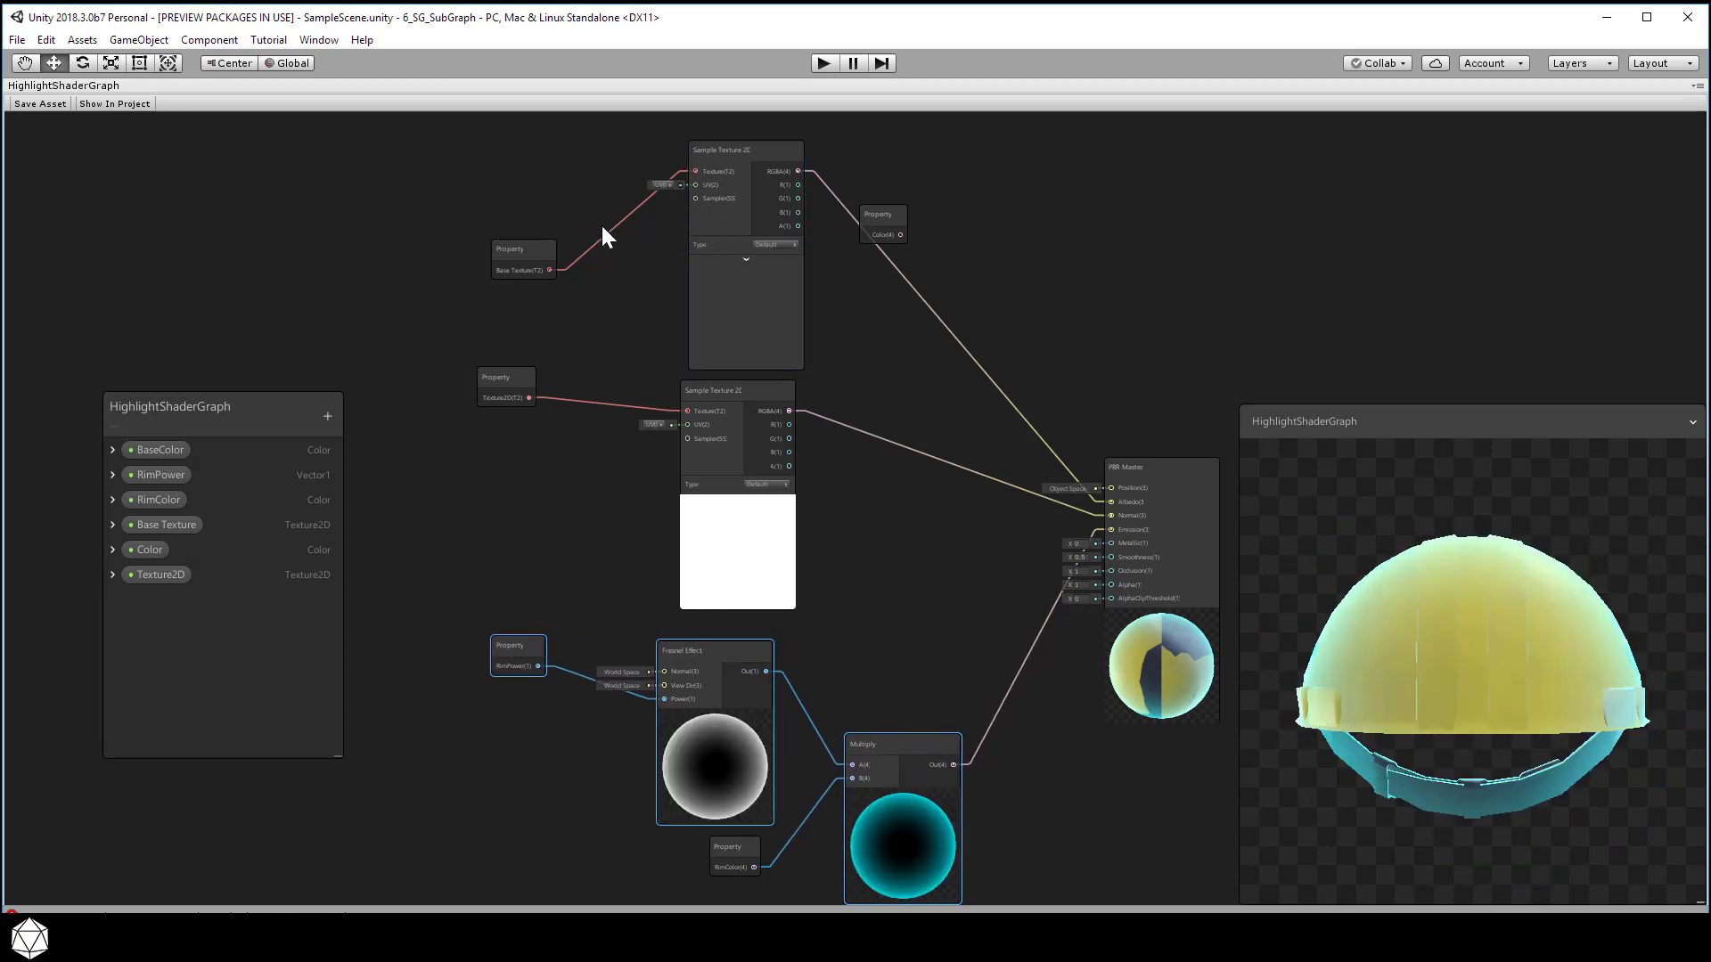
{"action": "left_click_drag", "start_coordinate": [508, 240], "coordinate": [450, 183]}
{"action": "left_click_drag", "start_coordinate": [714, 179], "coordinate": [713, 267]}
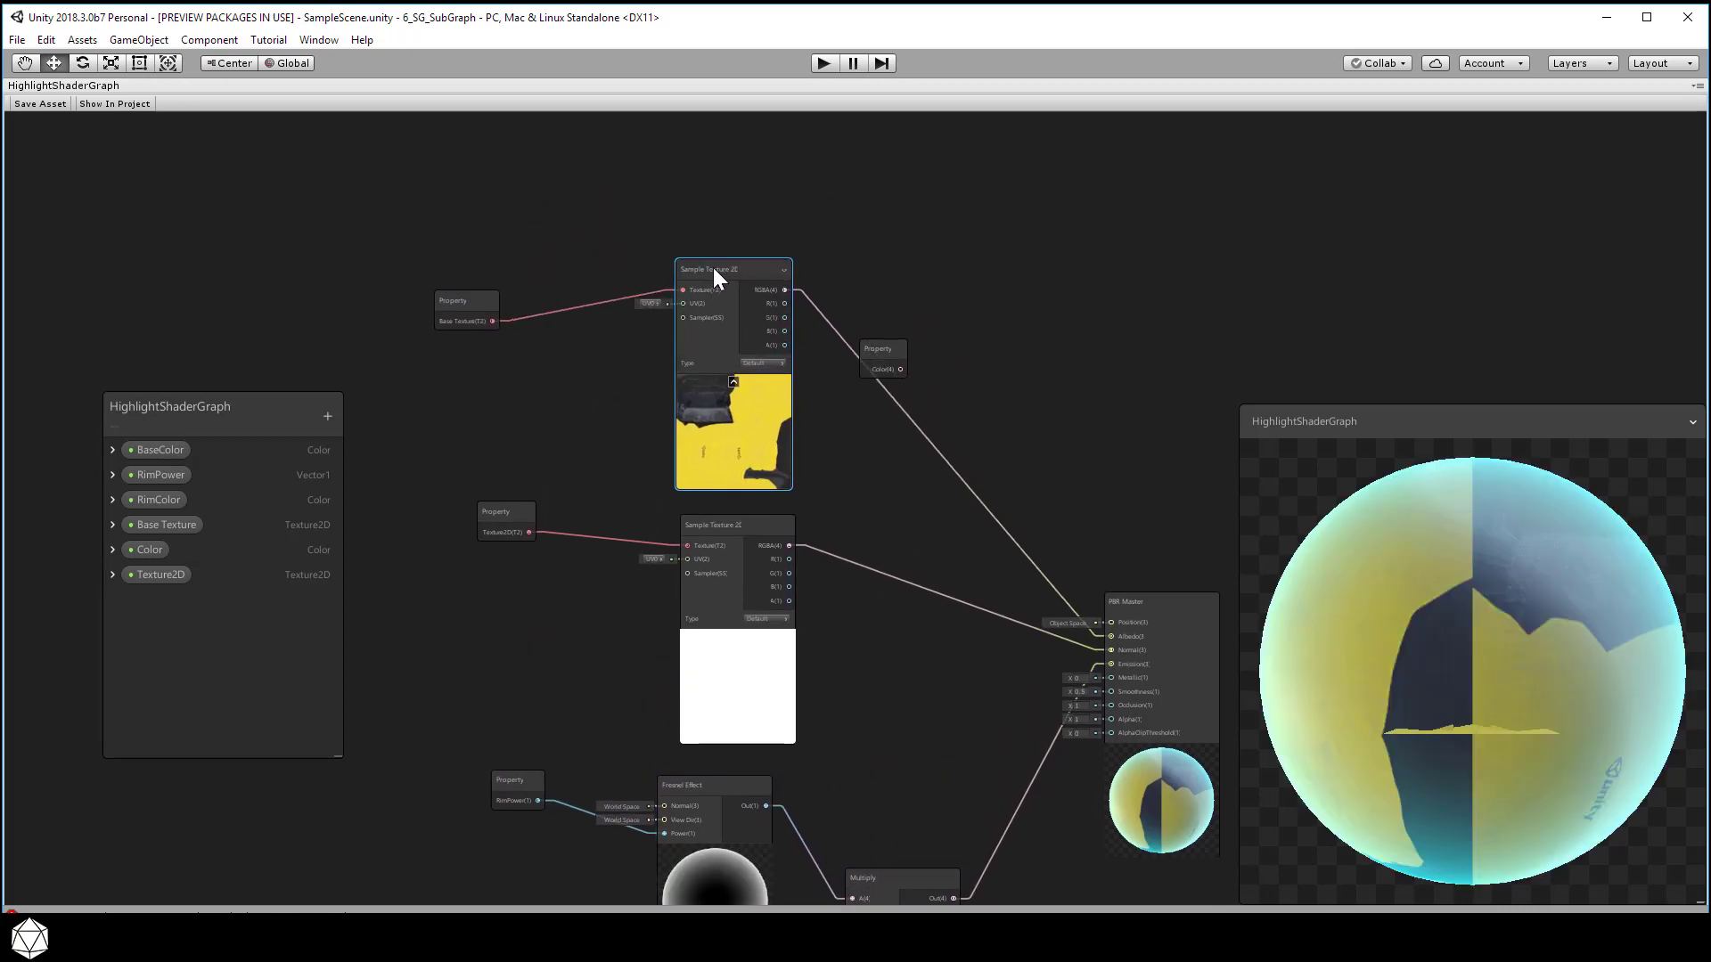
{"action": "left_click_drag", "start_coordinate": [505, 513], "coordinate": [467, 515]}
Step: Collapse the main preview and space the PBR Master node further apart from the two texture property and Sample Texture 2D pairs
{"action": "scroll", "coordinate": [651, 519], "scroll_direction": "up", "scroll_amount": 2}
{"action": "middle_click_drag", "start_coordinate": [943, 492], "coordinate": [852, 382]}
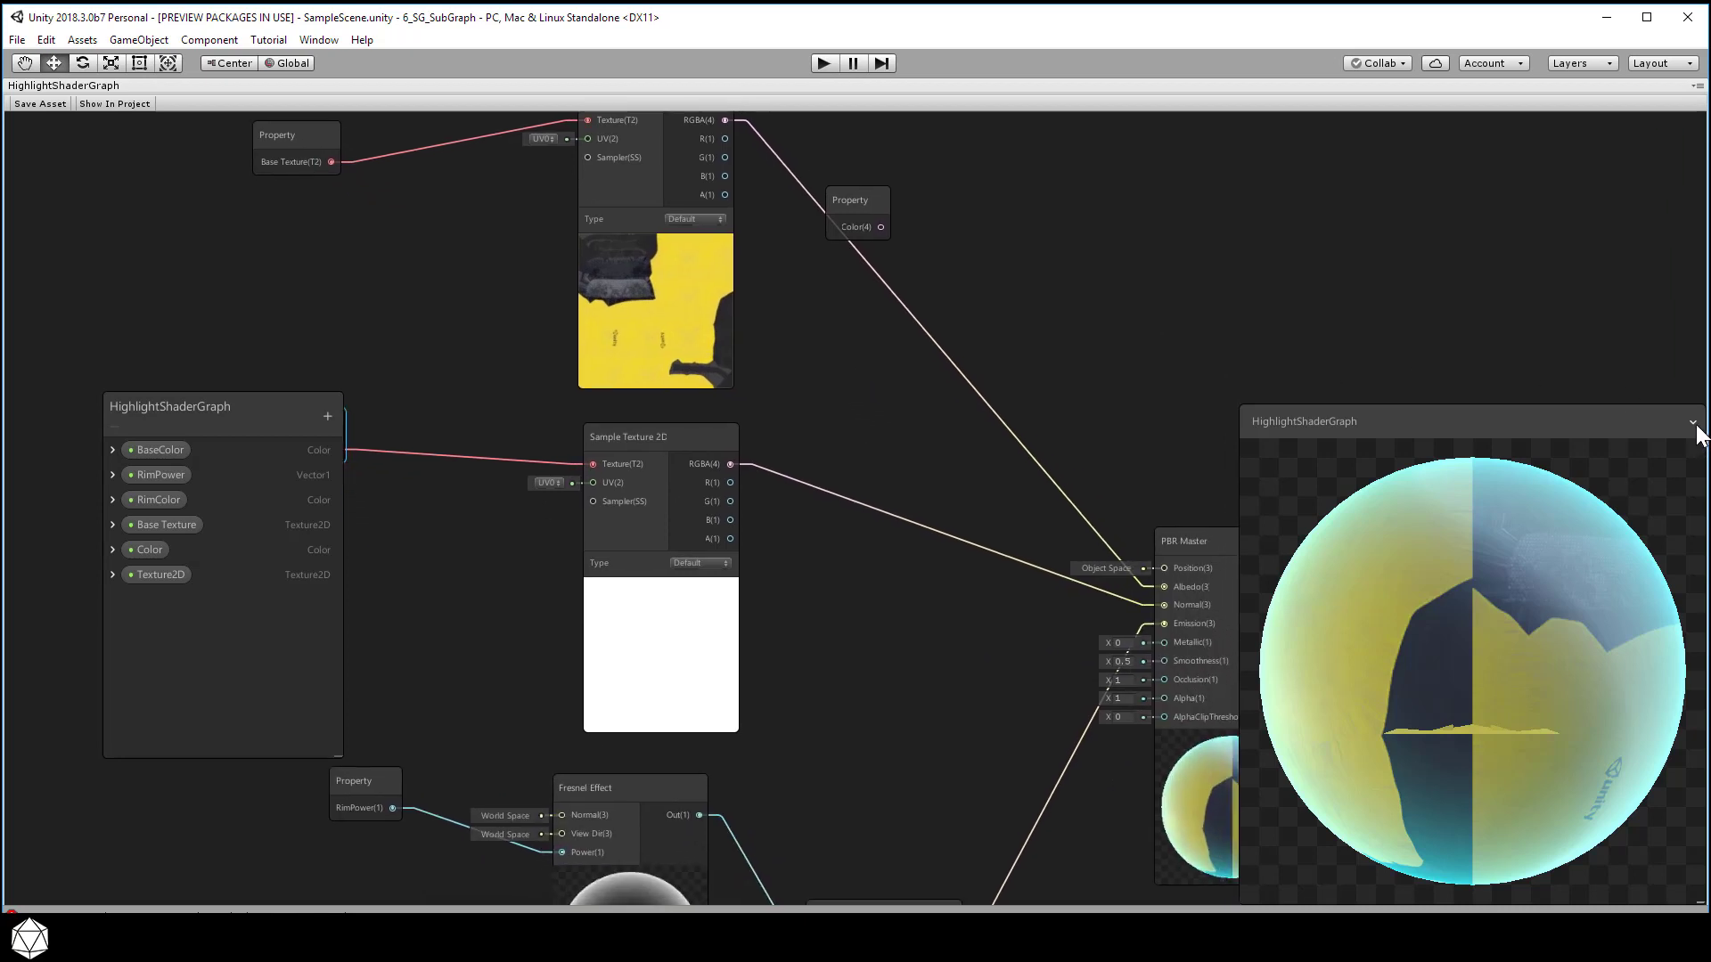
{"action": "left_click", "coordinate": [1692, 423]}
{"action": "left_click_drag", "start_coordinate": [1233, 544], "coordinate": [1270, 242]}
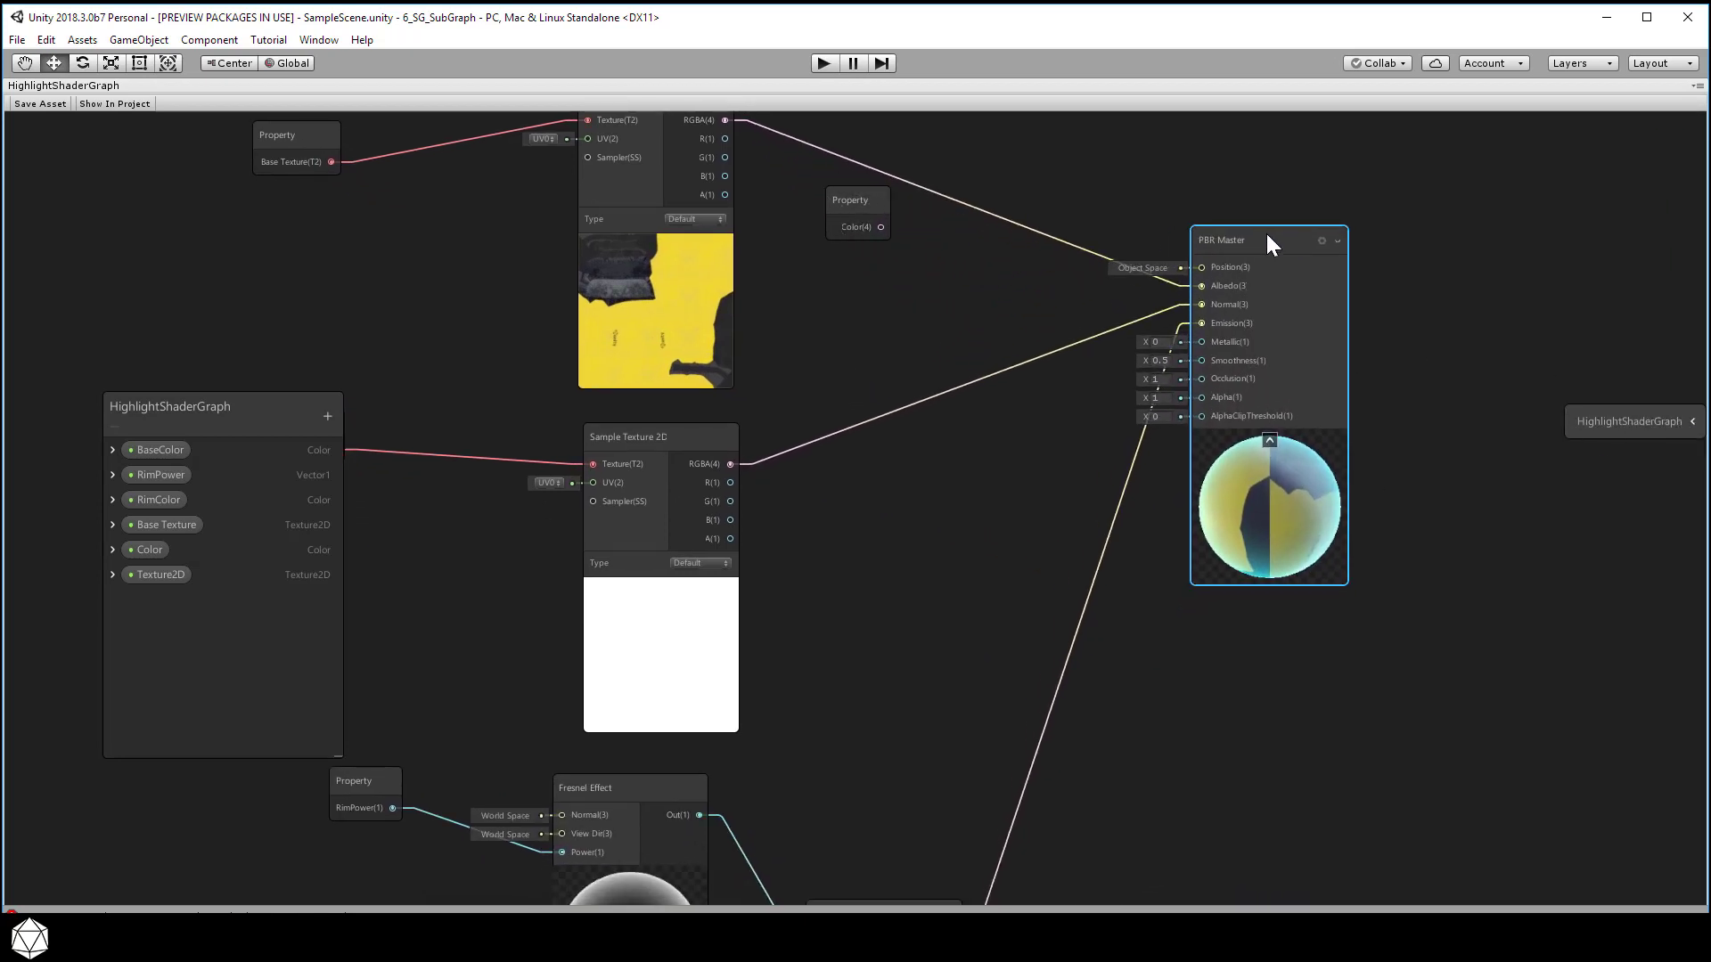
{"action": "middle_click_drag", "start_coordinate": [827, 335], "coordinate": [1032, 421]}
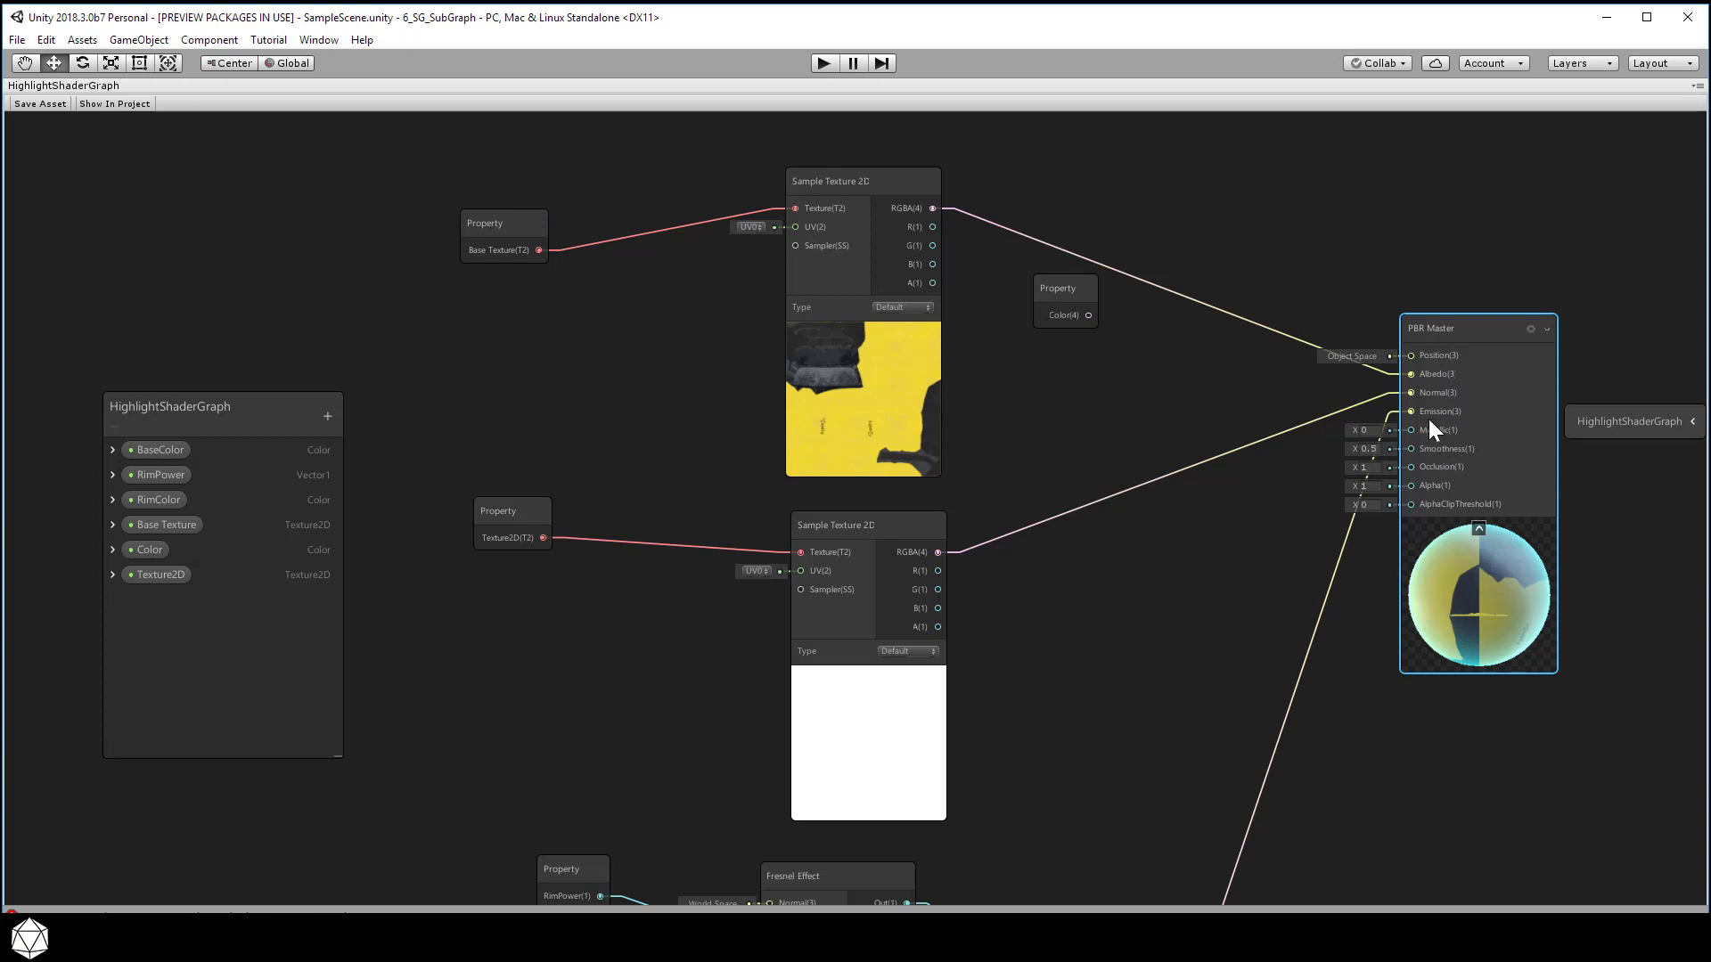
{"action": "left_click_drag", "start_coordinate": [1007, 704], "coordinate": [1007, 704]}
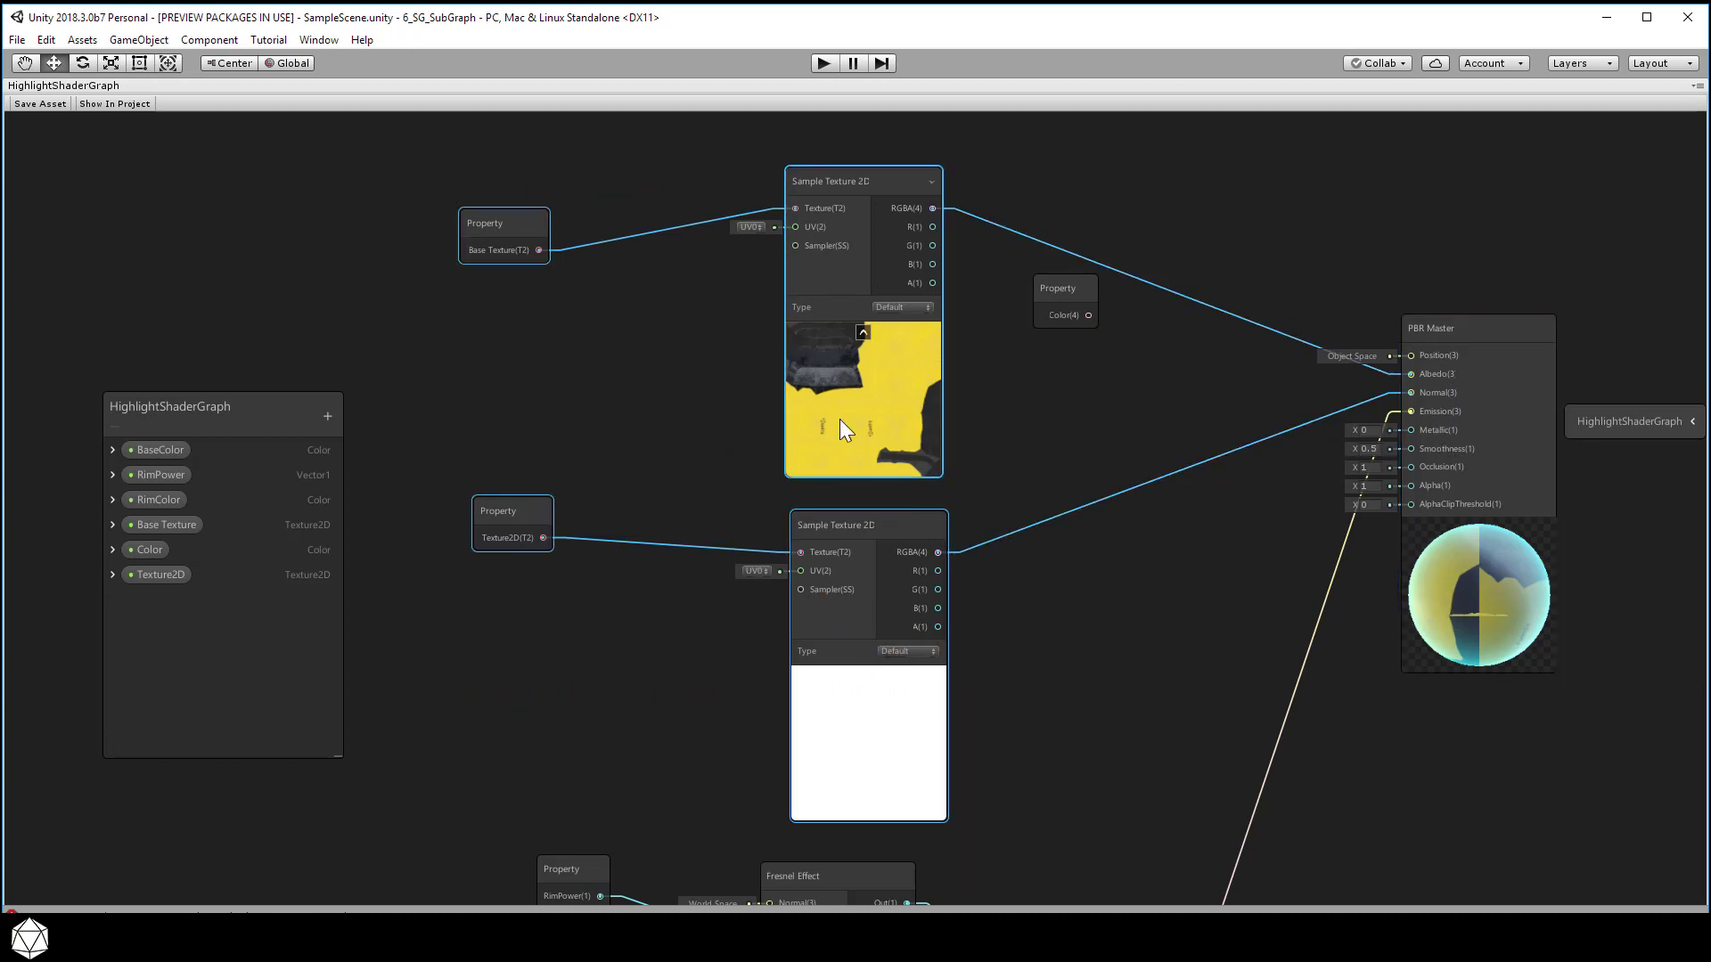
{"action": "left_click_drag", "start_coordinate": [868, 173], "coordinate": [796, 164]}
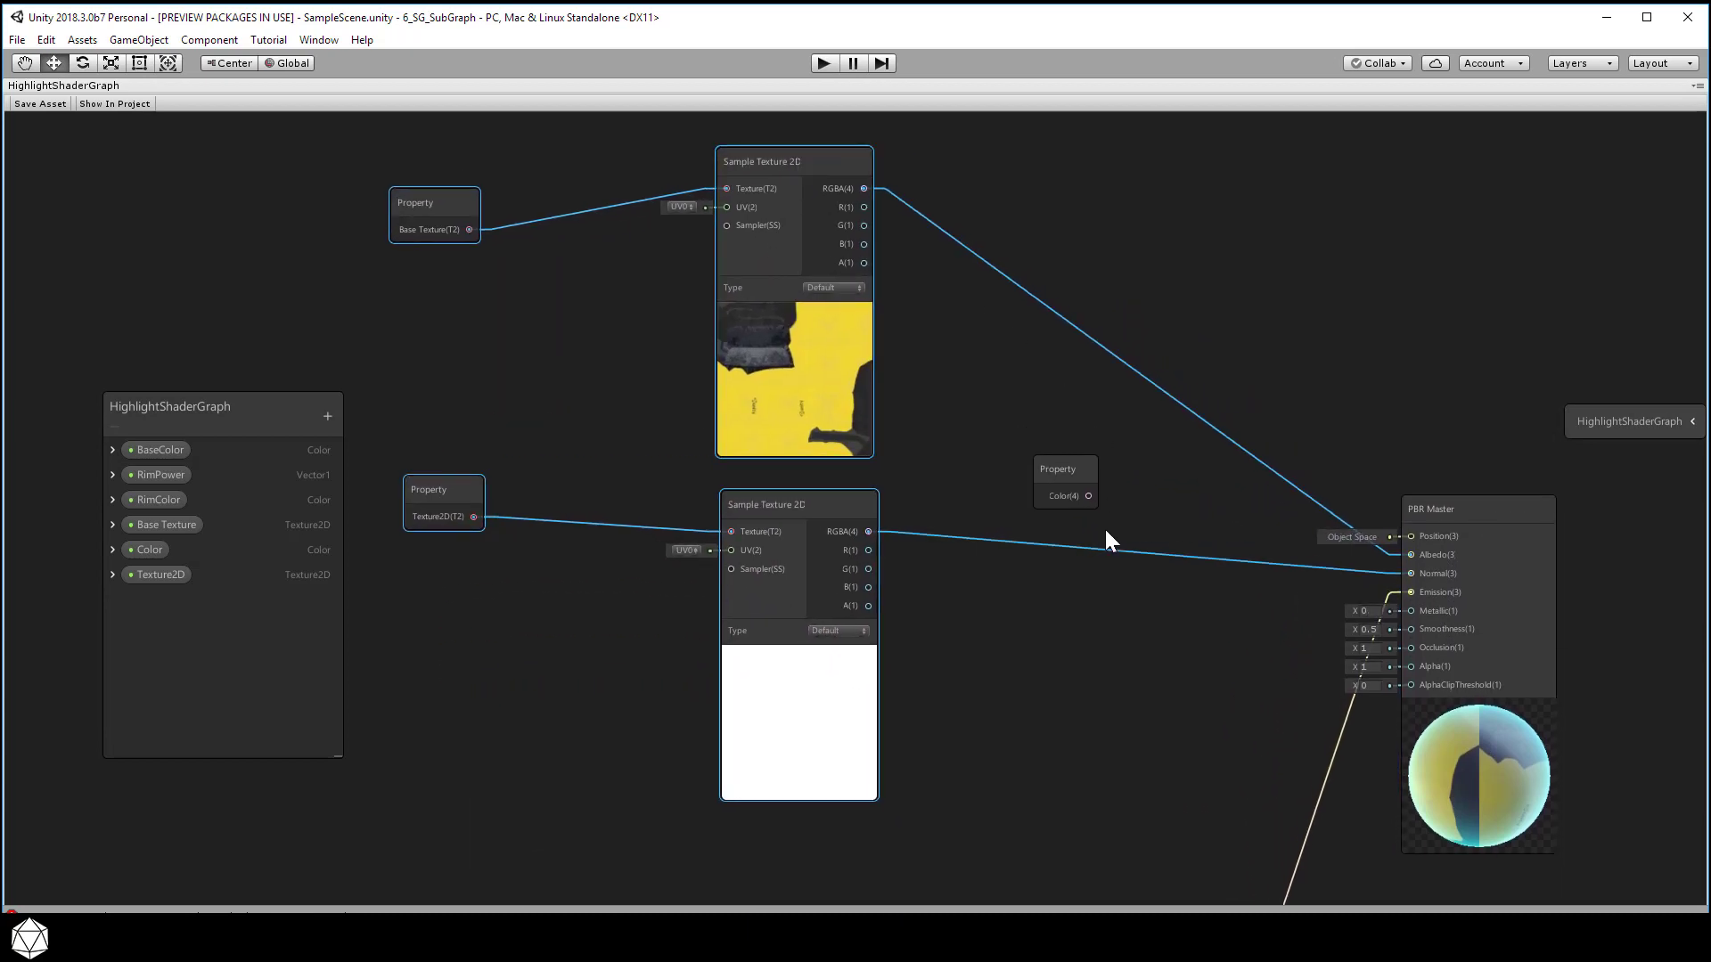
Step: Delete the unconnected Color property node from the HighlightShaderGraph workspace
{"action": "mouse_move", "coordinate": [1079, 633]}
{"action": "middle_mouse_down"}
{"action": "mouse_move", "coordinate": [1071, 552]}
{"action": "mouse_move", "coordinate": [1083, 631]}
{"action": "mouse_move", "coordinate": [1107, 635]}
{"action": "middle_mouse_up"}
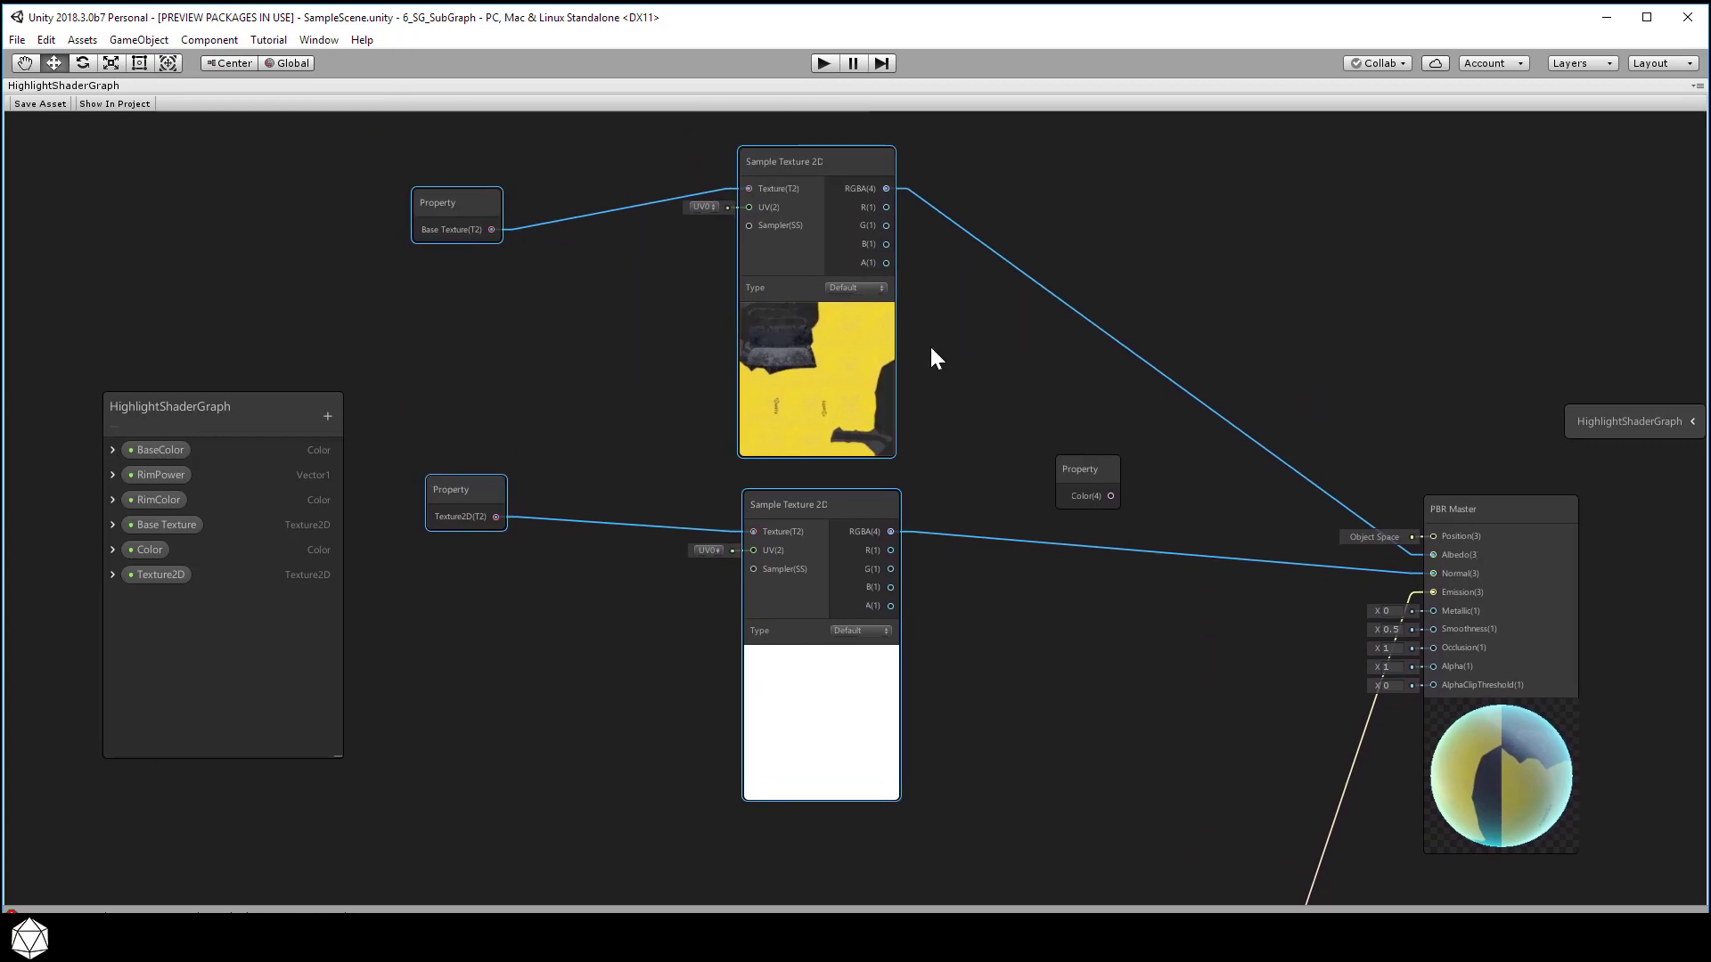
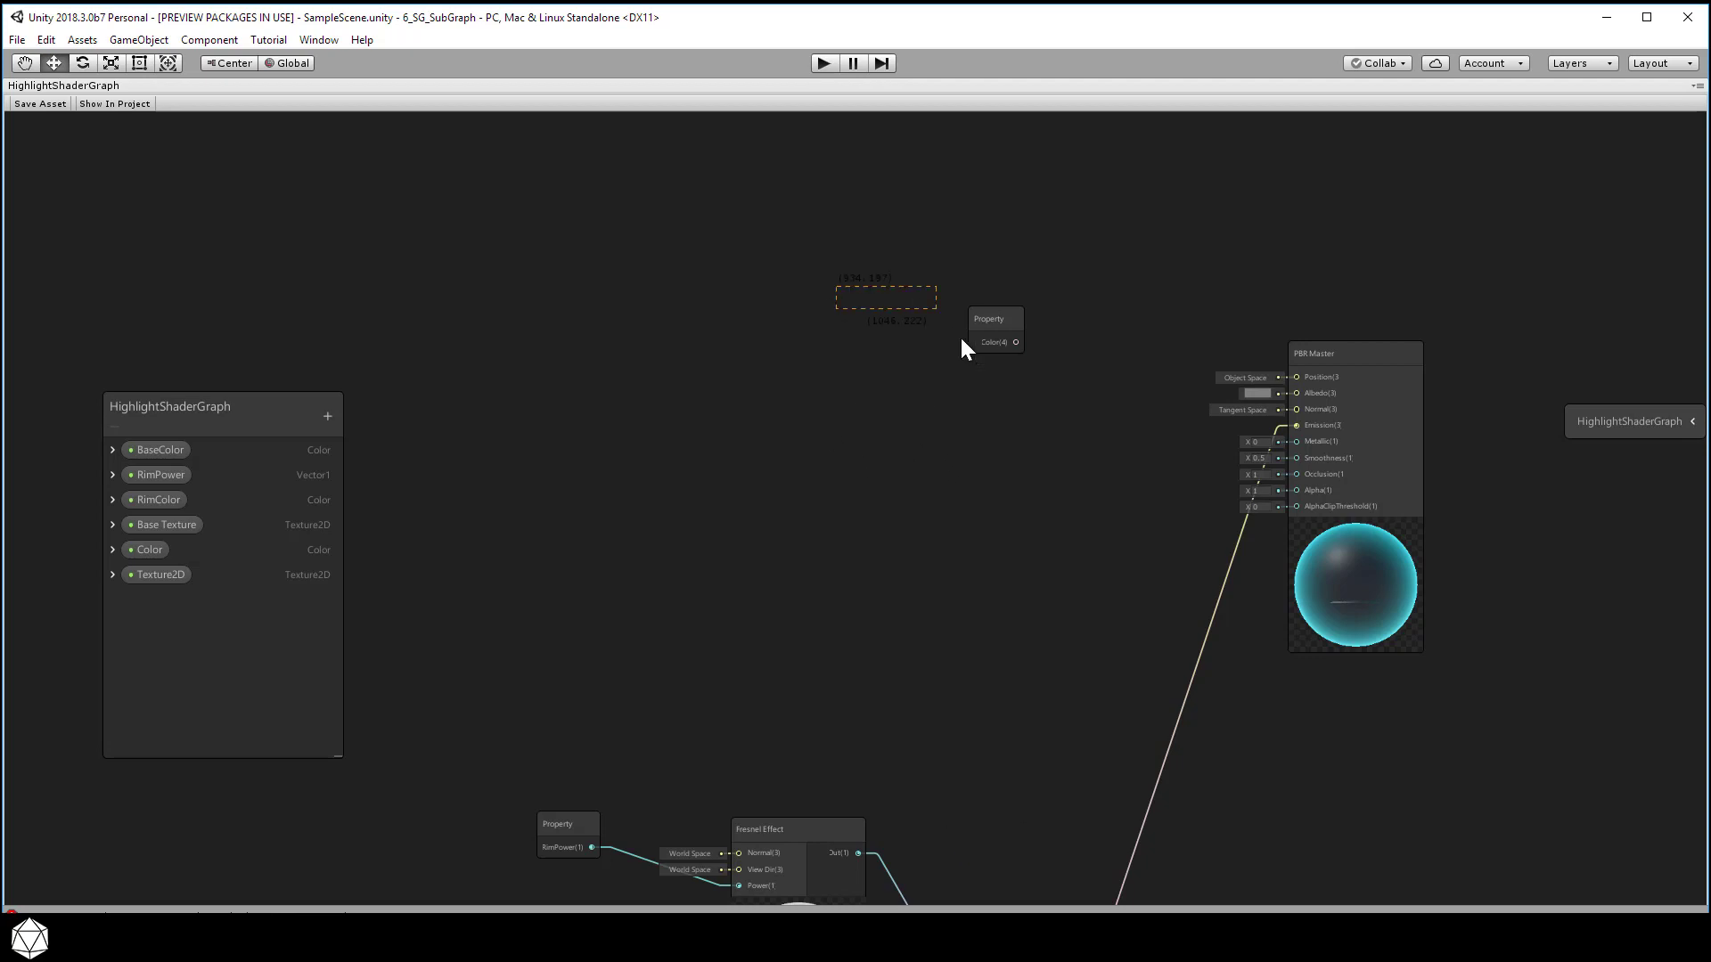
{"action": "right_click", "coordinate": [993, 313]}
{"action": "left_click", "coordinate": [1051, 396]}
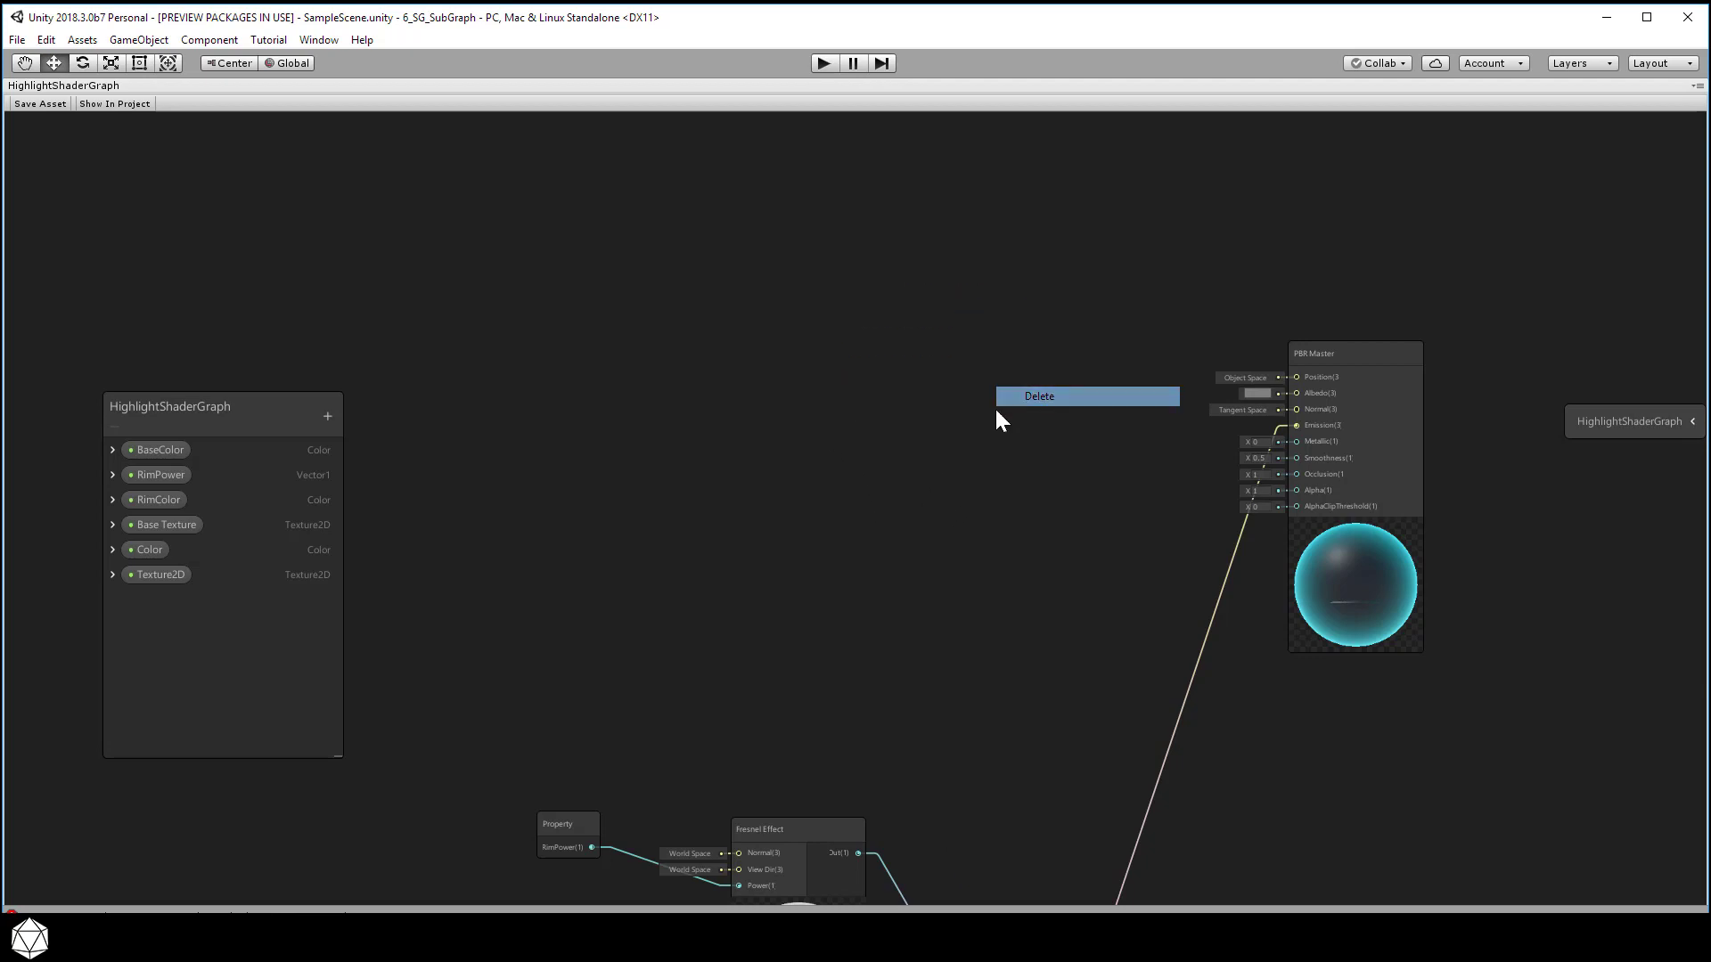
Step: Delete the Texture2D and Color properties from the HighlightShaderGraph blackboard, accepting the sub graph change
{"action": "middle_click_drag", "start_coordinate": [826, 554], "coordinate": [868, 531]}
{"action": "key", "text": "a"}
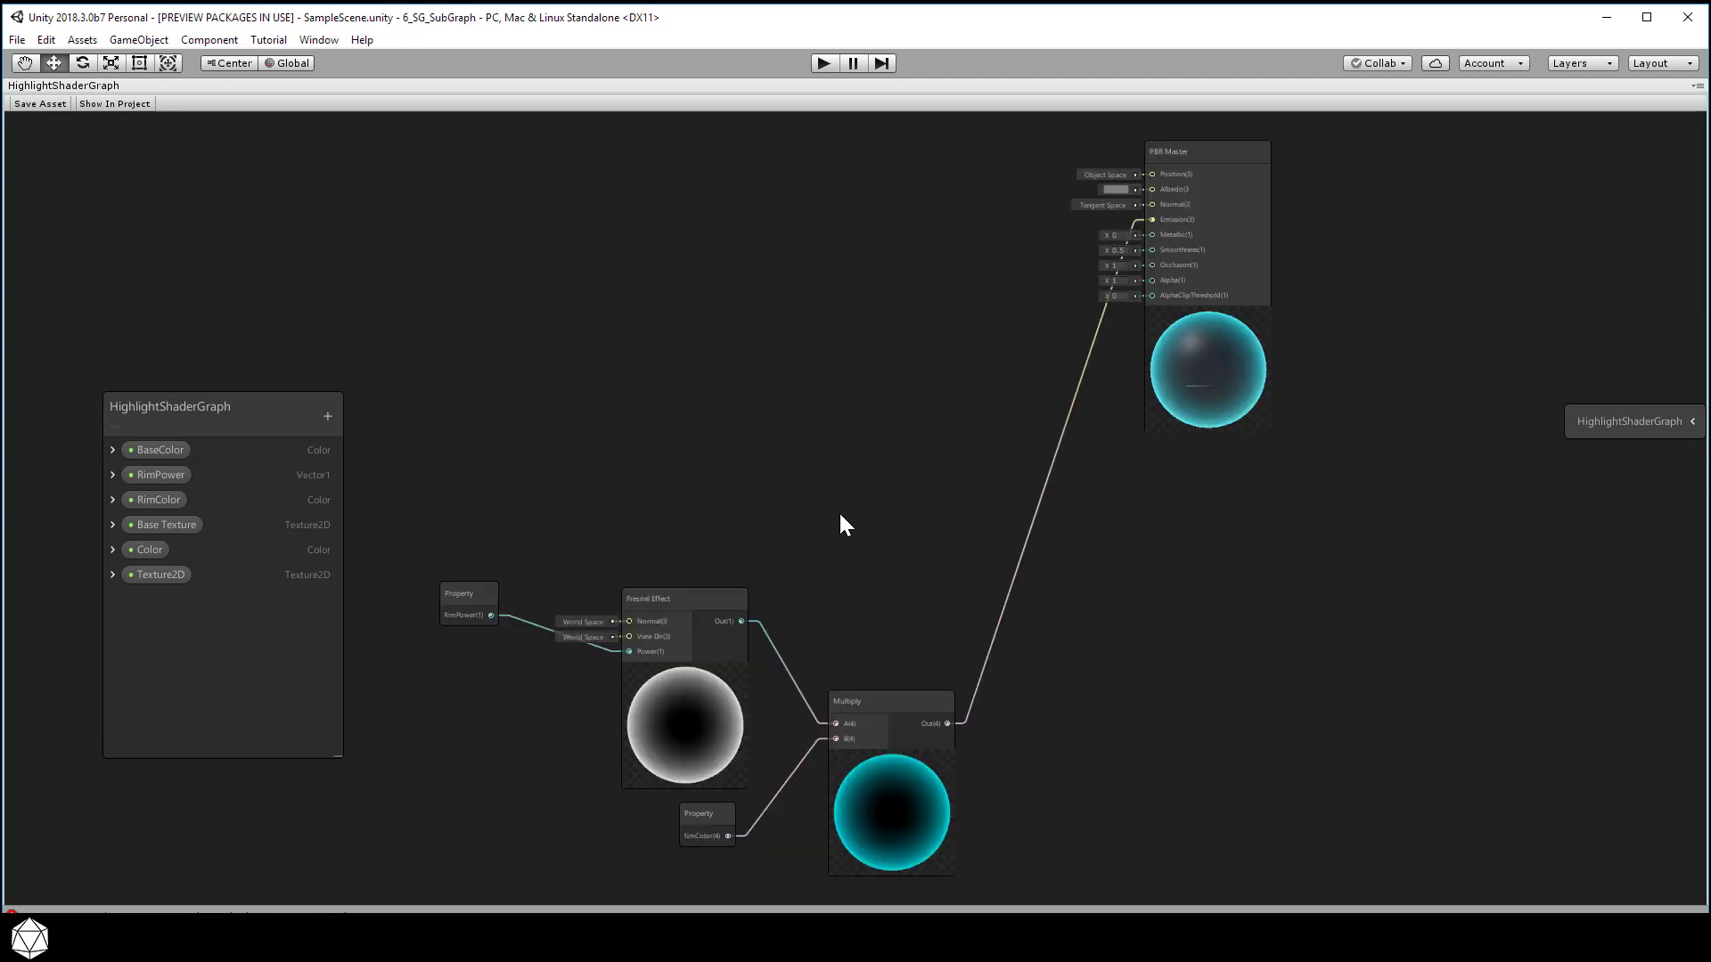
{"action": "right_click", "coordinate": [153, 574]}
{"action": "left_click", "coordinate": [199, 605]}
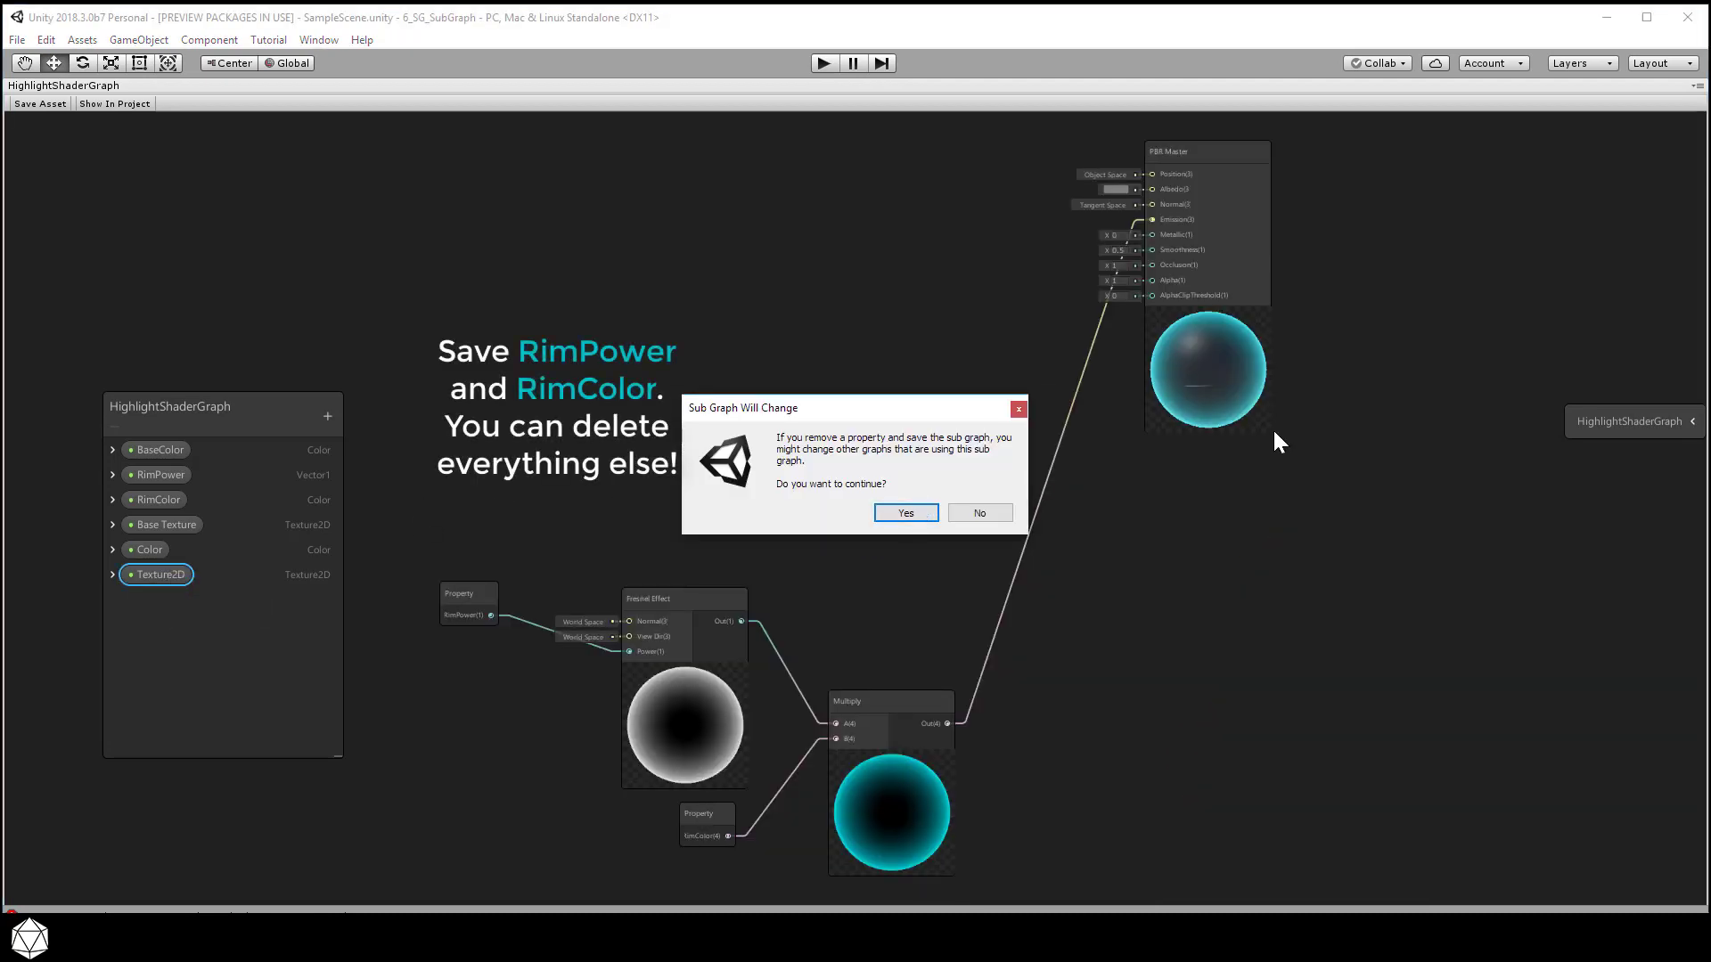
{"action": "left_click", "coordinate": [906, 513]}
{"action": "right_click", "coordinate": [146, 551]}
{"action": "left_click", "coordinate": [193, 582]}
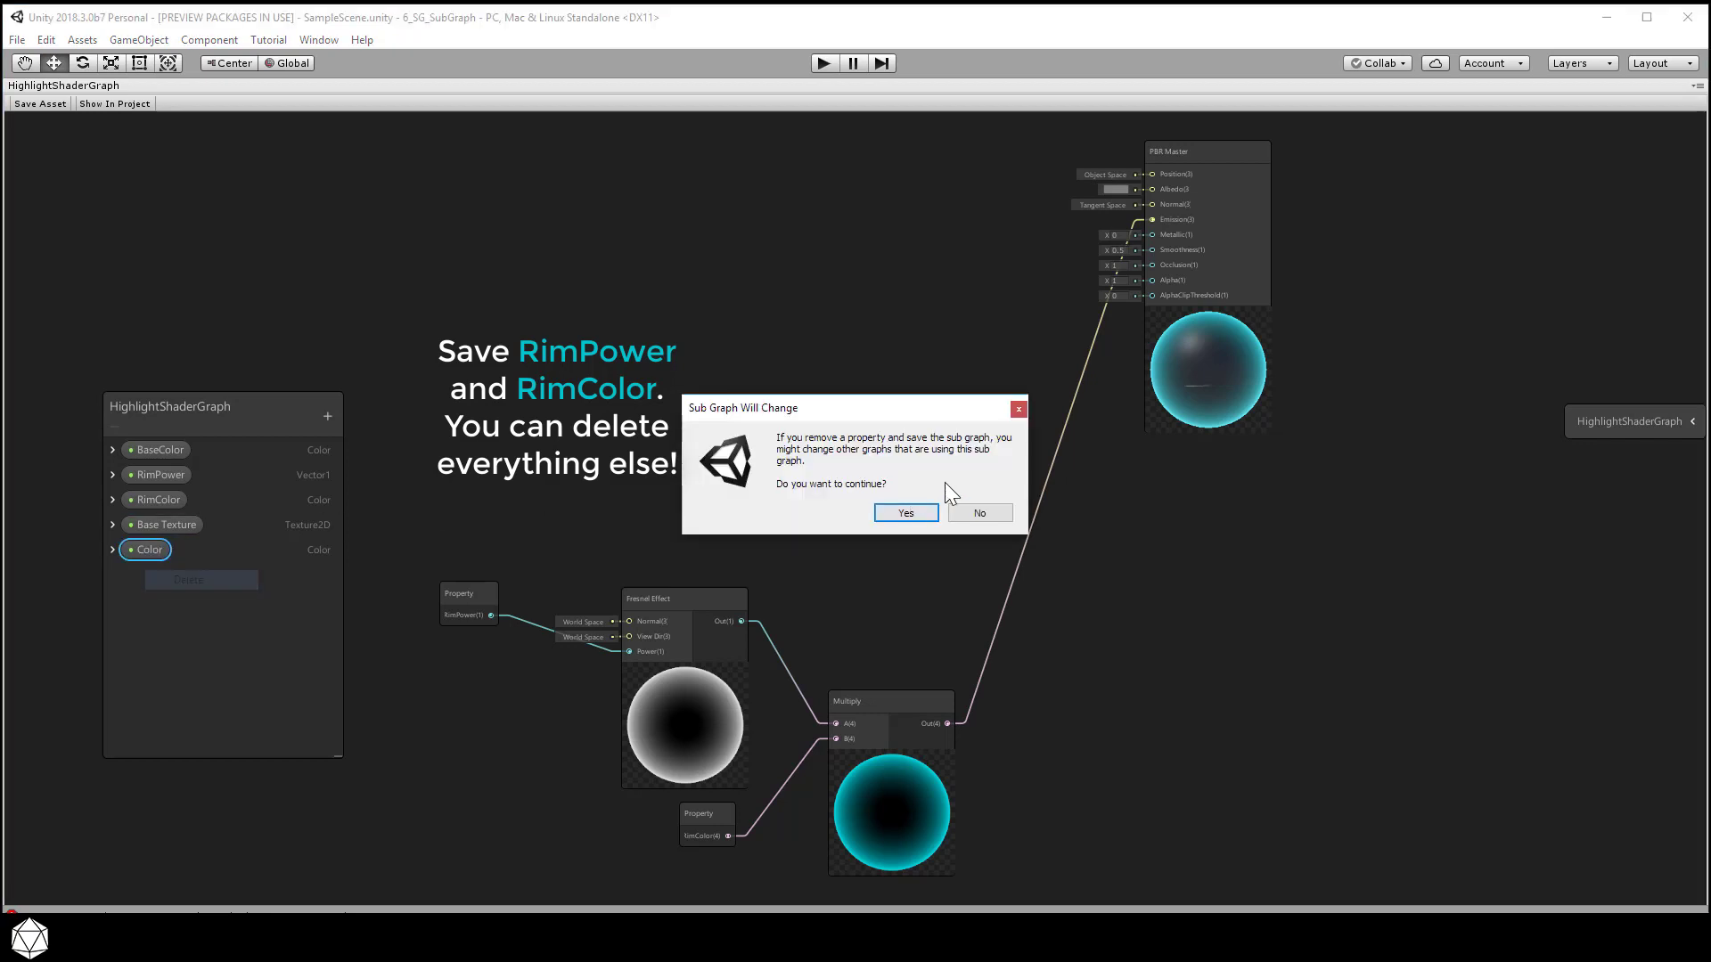
{"action": "left_click", "coordinate": [927, 513]}
Step: Delete the Base Texture and BaseColor properties and move the PBR Master node down nearer the rim effect nodes
{"action": "left_click", "coordinate": [148, 523]}
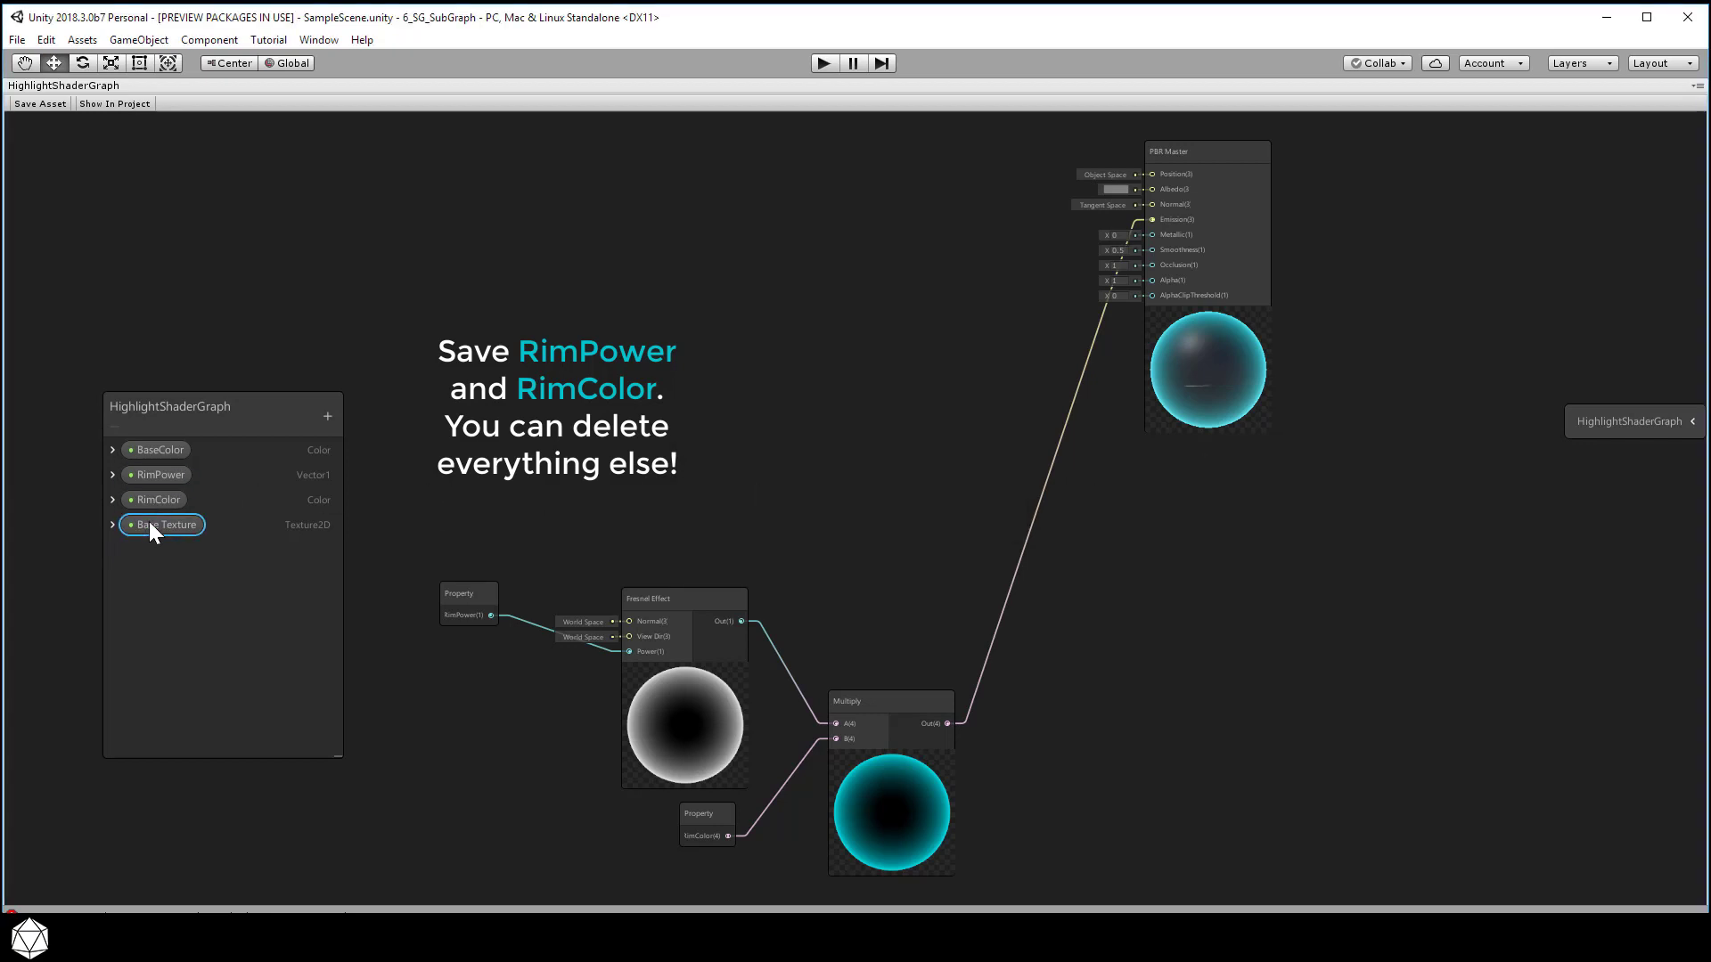
{"action": "right_click", "coordinate": [148, 523]}
{"action": "left_click", "coordinate": [249, 554]}
{"action": "left_click", "coordinate": [911, 510]}
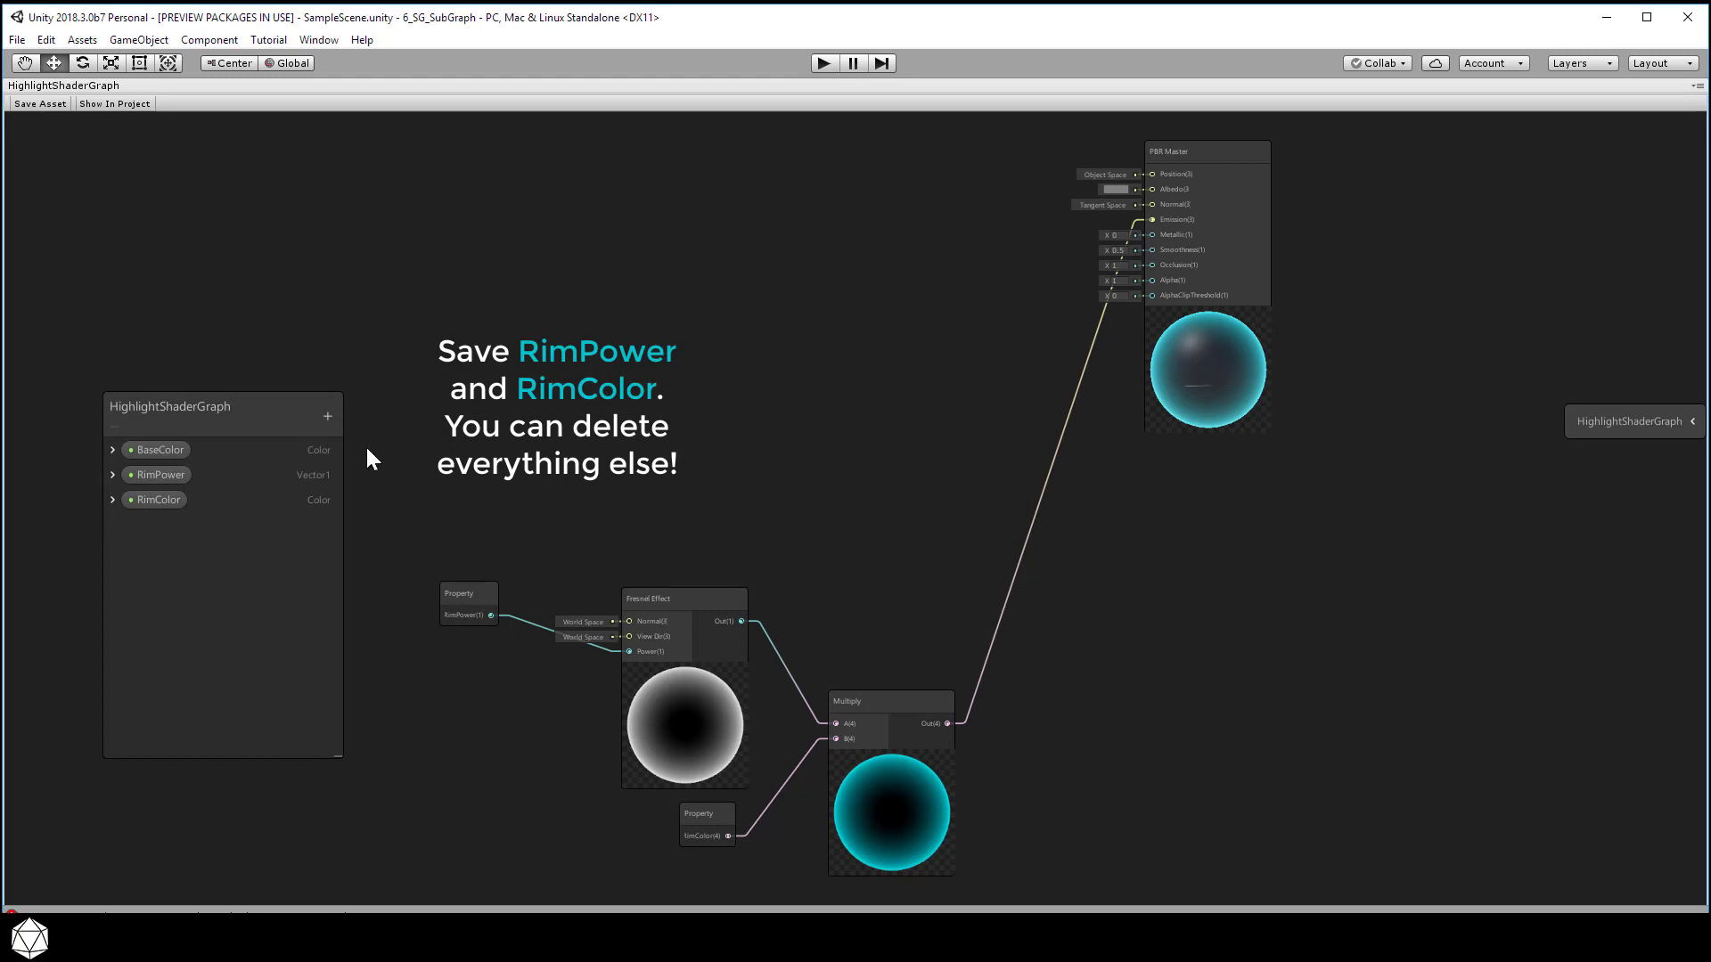
{"action": "left_click", "coordinate": [173, 451]}
{"action": "right_click", "coordinate": [173, 451]}
{"action": "left_click", "coordinate": [221, 477]}
{"action": "key", "text": "Return"}
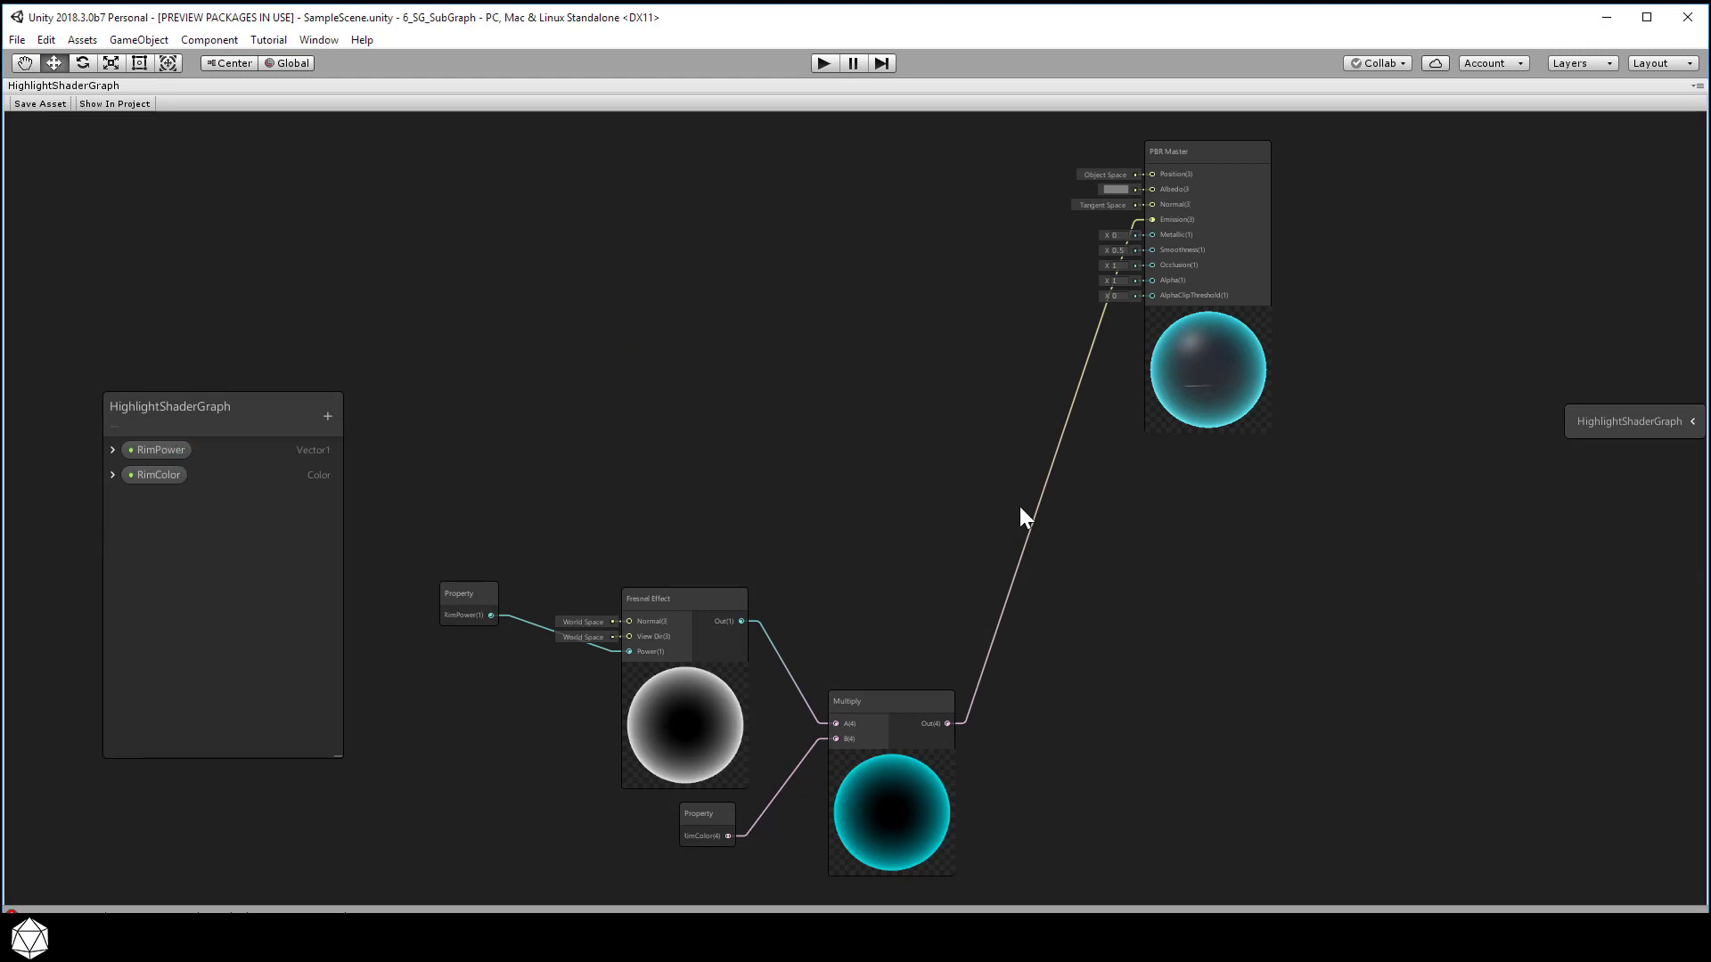
{"action": "left_click_drag", "start_coordinate": [1200, 158], "coordinate": [1225, 411]}
{"action": "scroll", "coordinate": [875, 416], "scroll_direction": "up", "scroll_amount": 2}
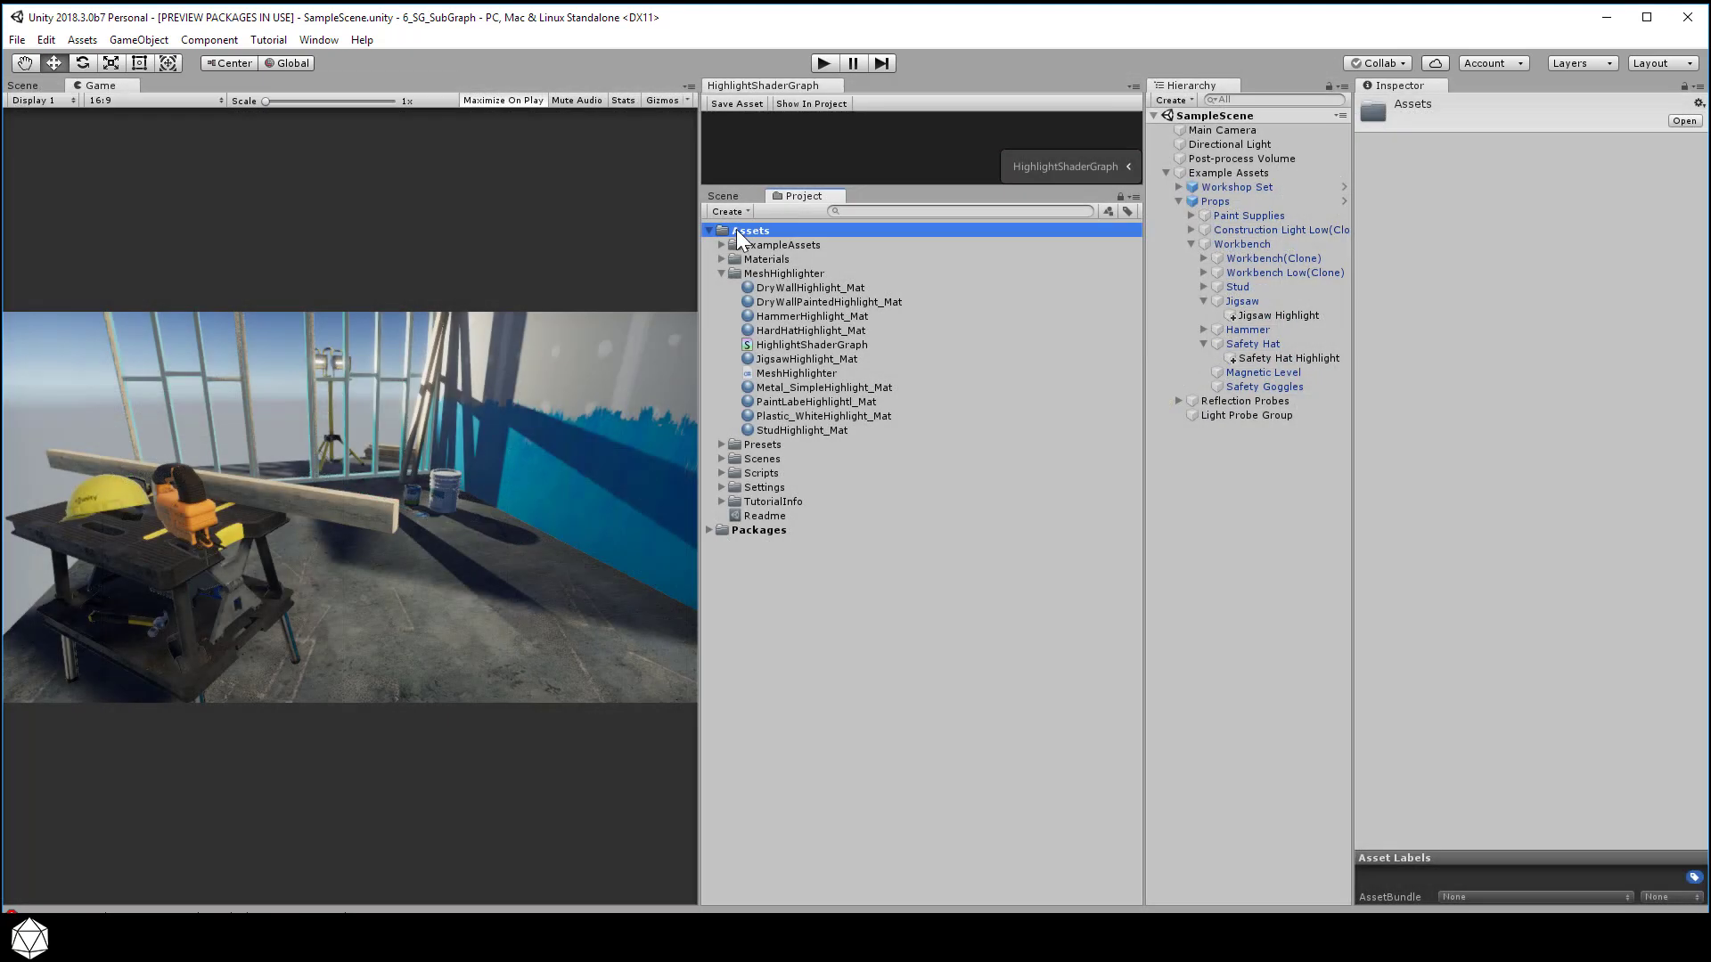
Step: Create a shader Sub Graph named PBRTextureSubGraph in Assets and move it into the MeshHighlighter folder
{"action": "right_click", "coordinate": [736, 228]}
{"action": "mouse_move", "coordinate": [776, 241]}
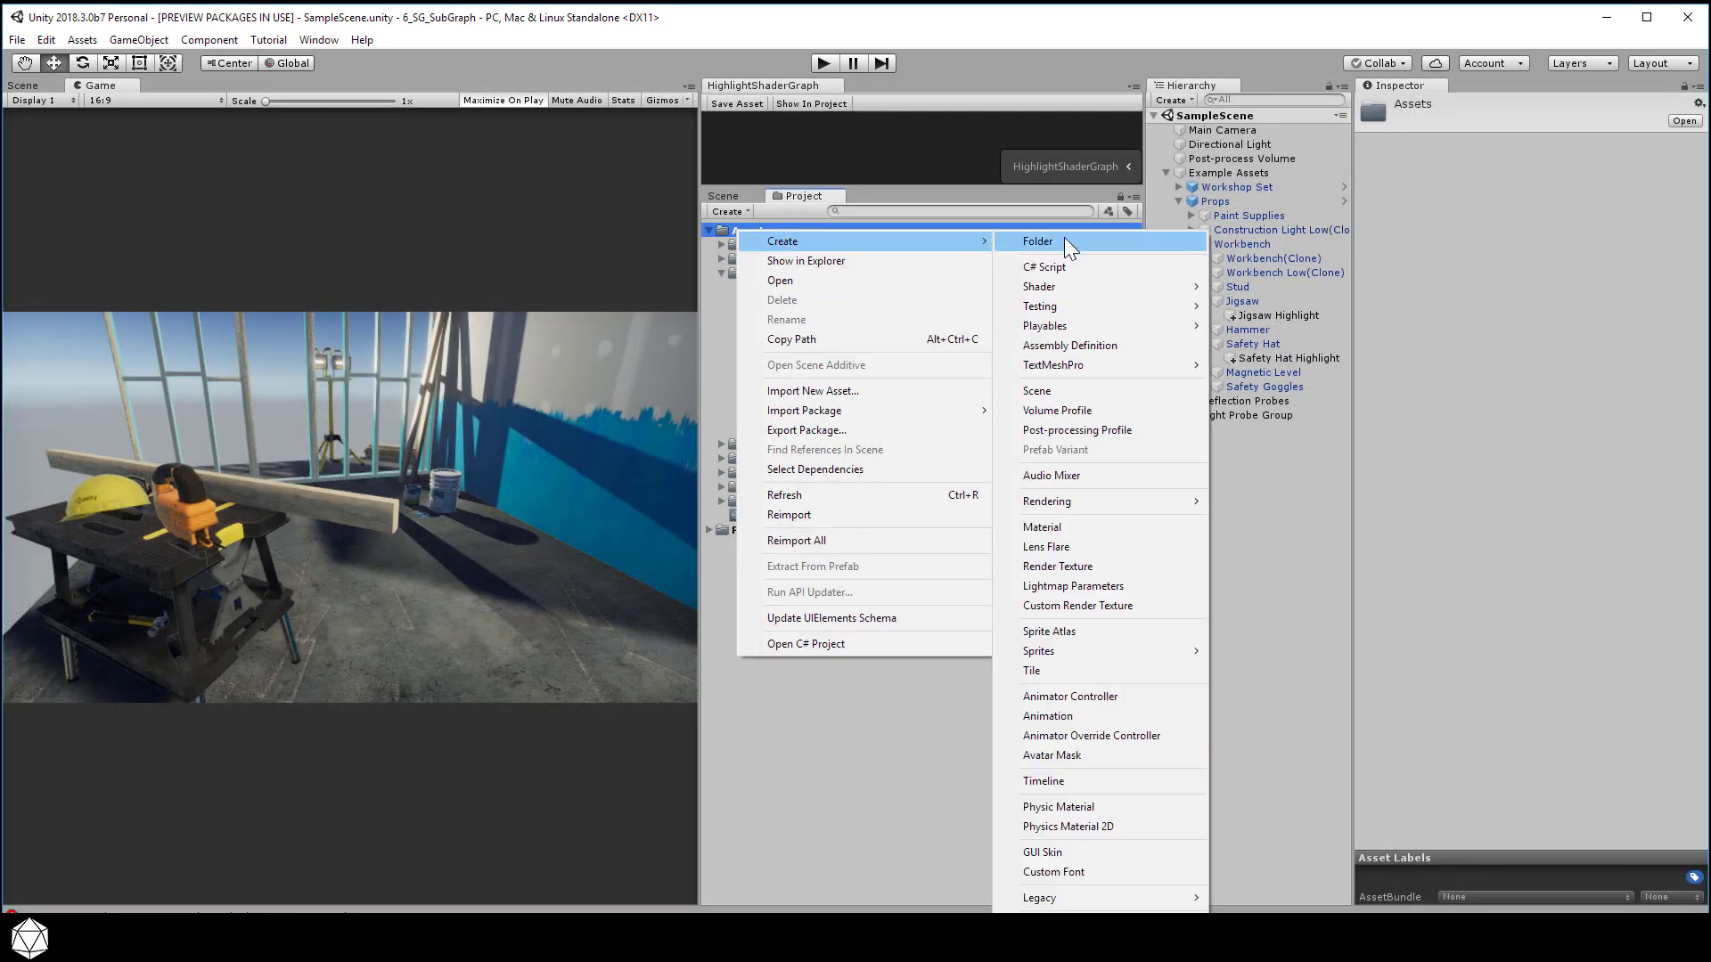
{"action": "mouse_move", "coordinate": [1094, 284]}
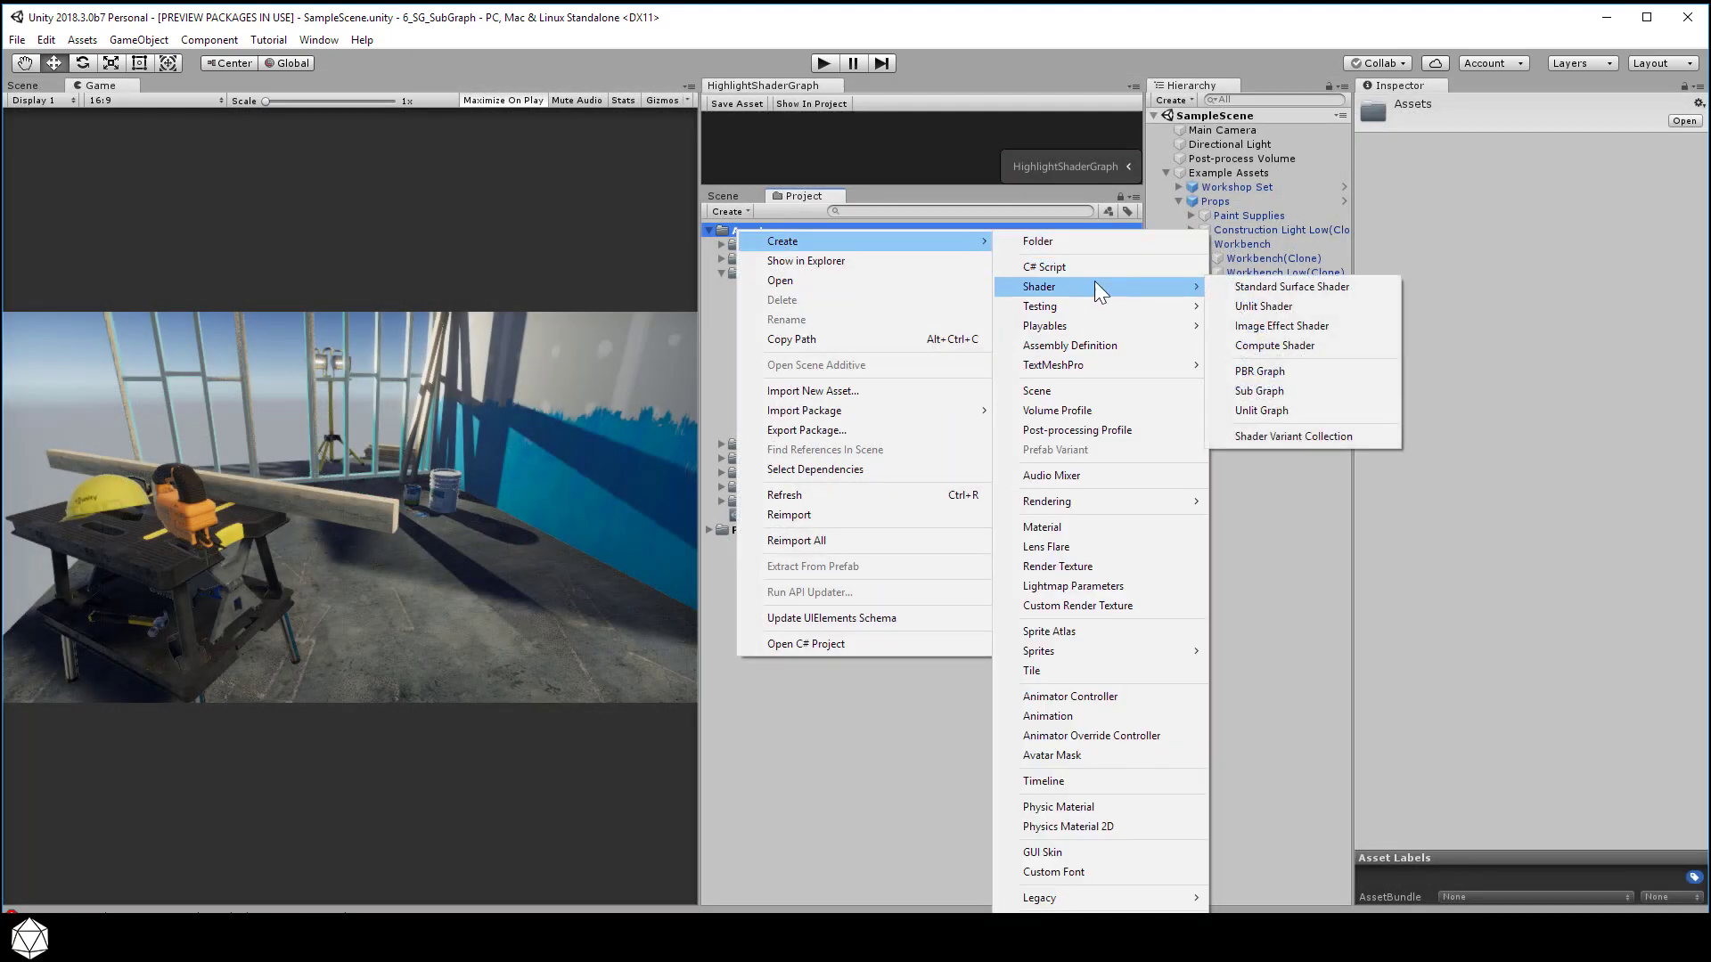
{"action": "left_click", "coordinate": [1298, 385]}
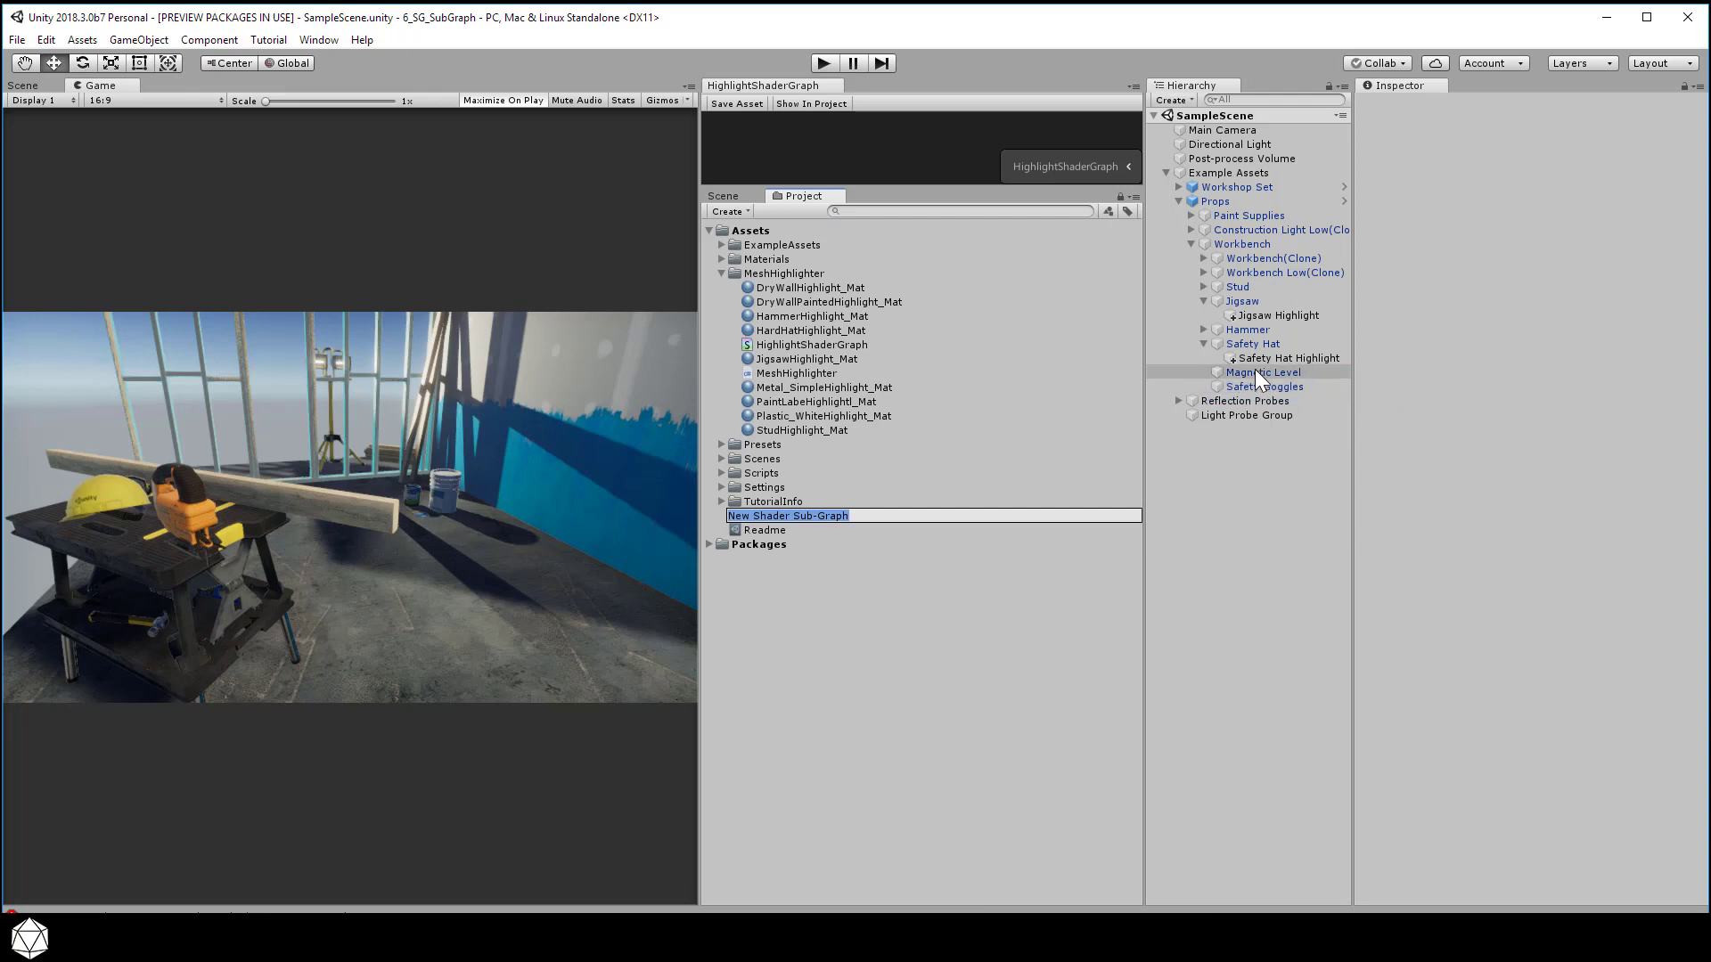
{"action": "type", "text": "PB"}
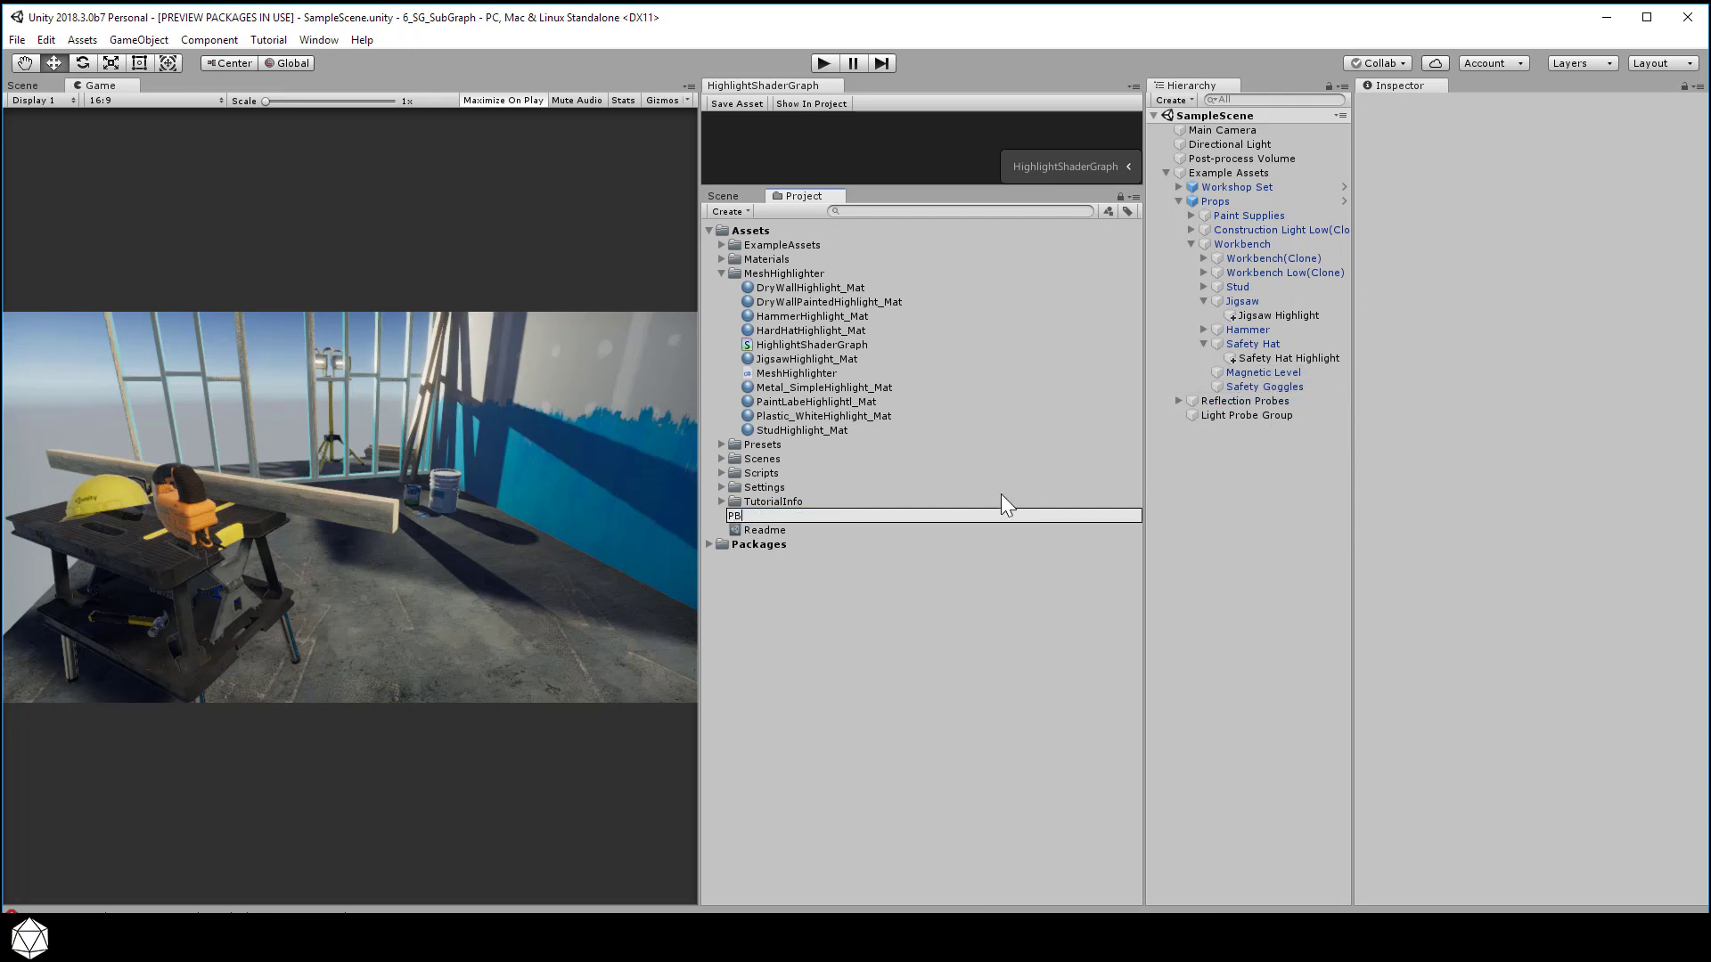
{"action": "type", "text": "RTextureSubGraph"}
{"action": "key", "text": "Return"}
{"action": "left_click", "coordinate": [799, 516]}
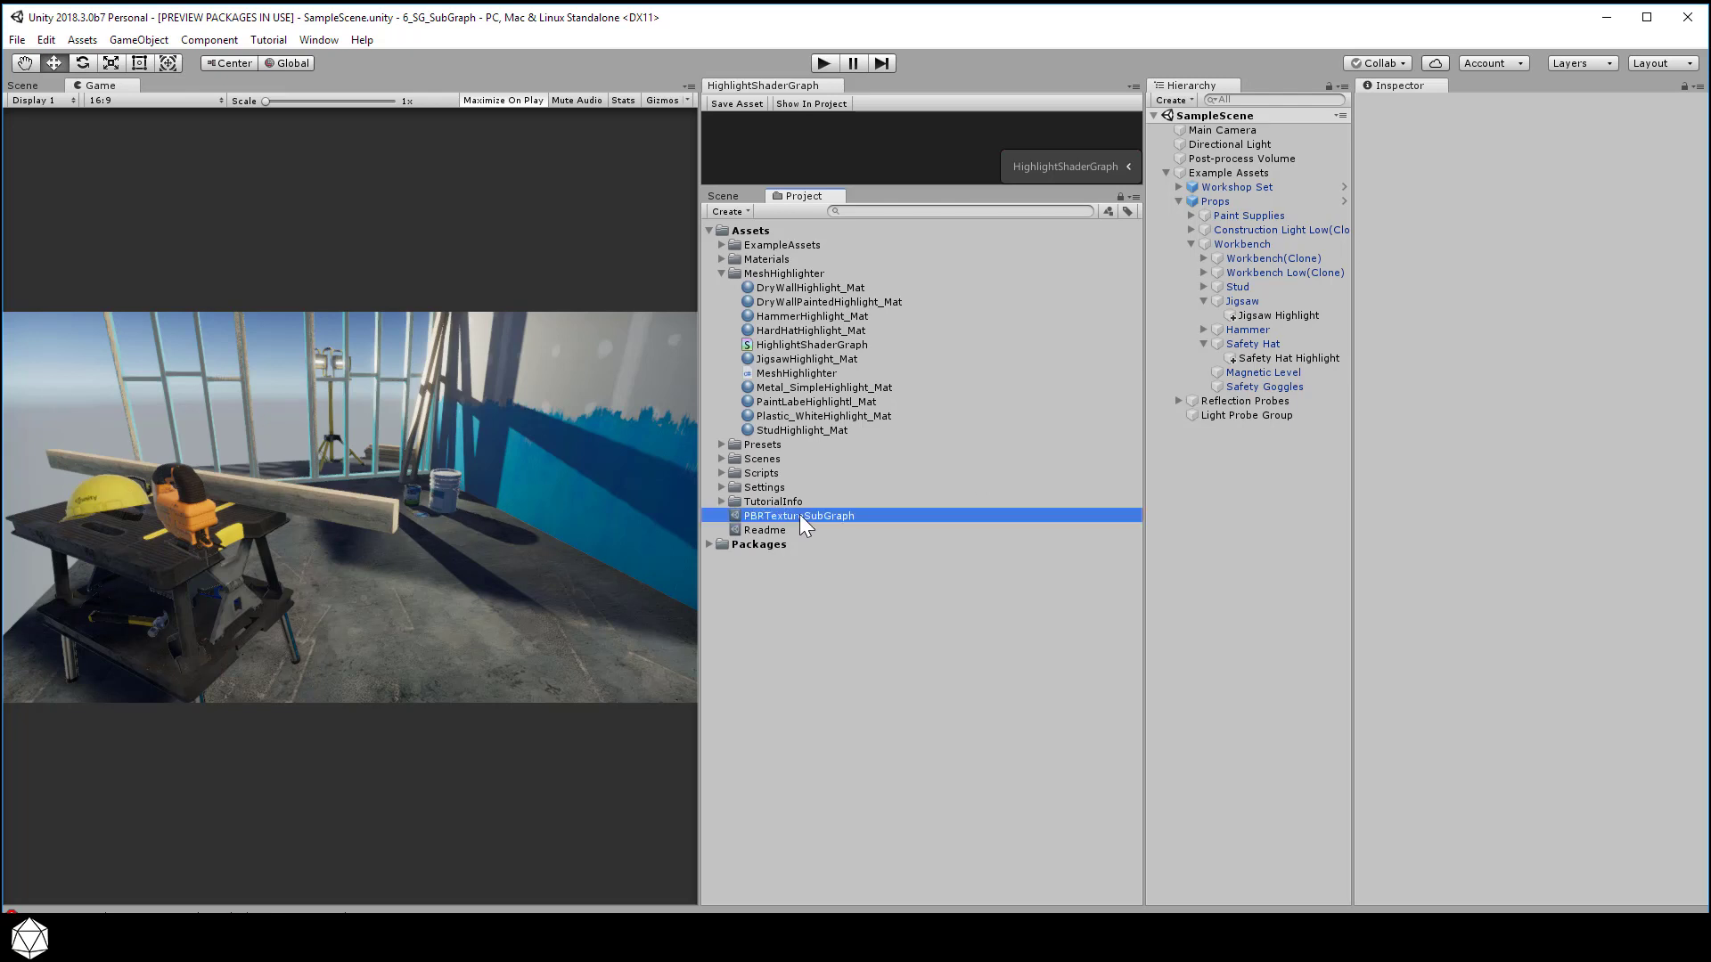
{"action": "left_click_drag", "start_coordinate": [741, 514], "coordinate": [801, 273]}
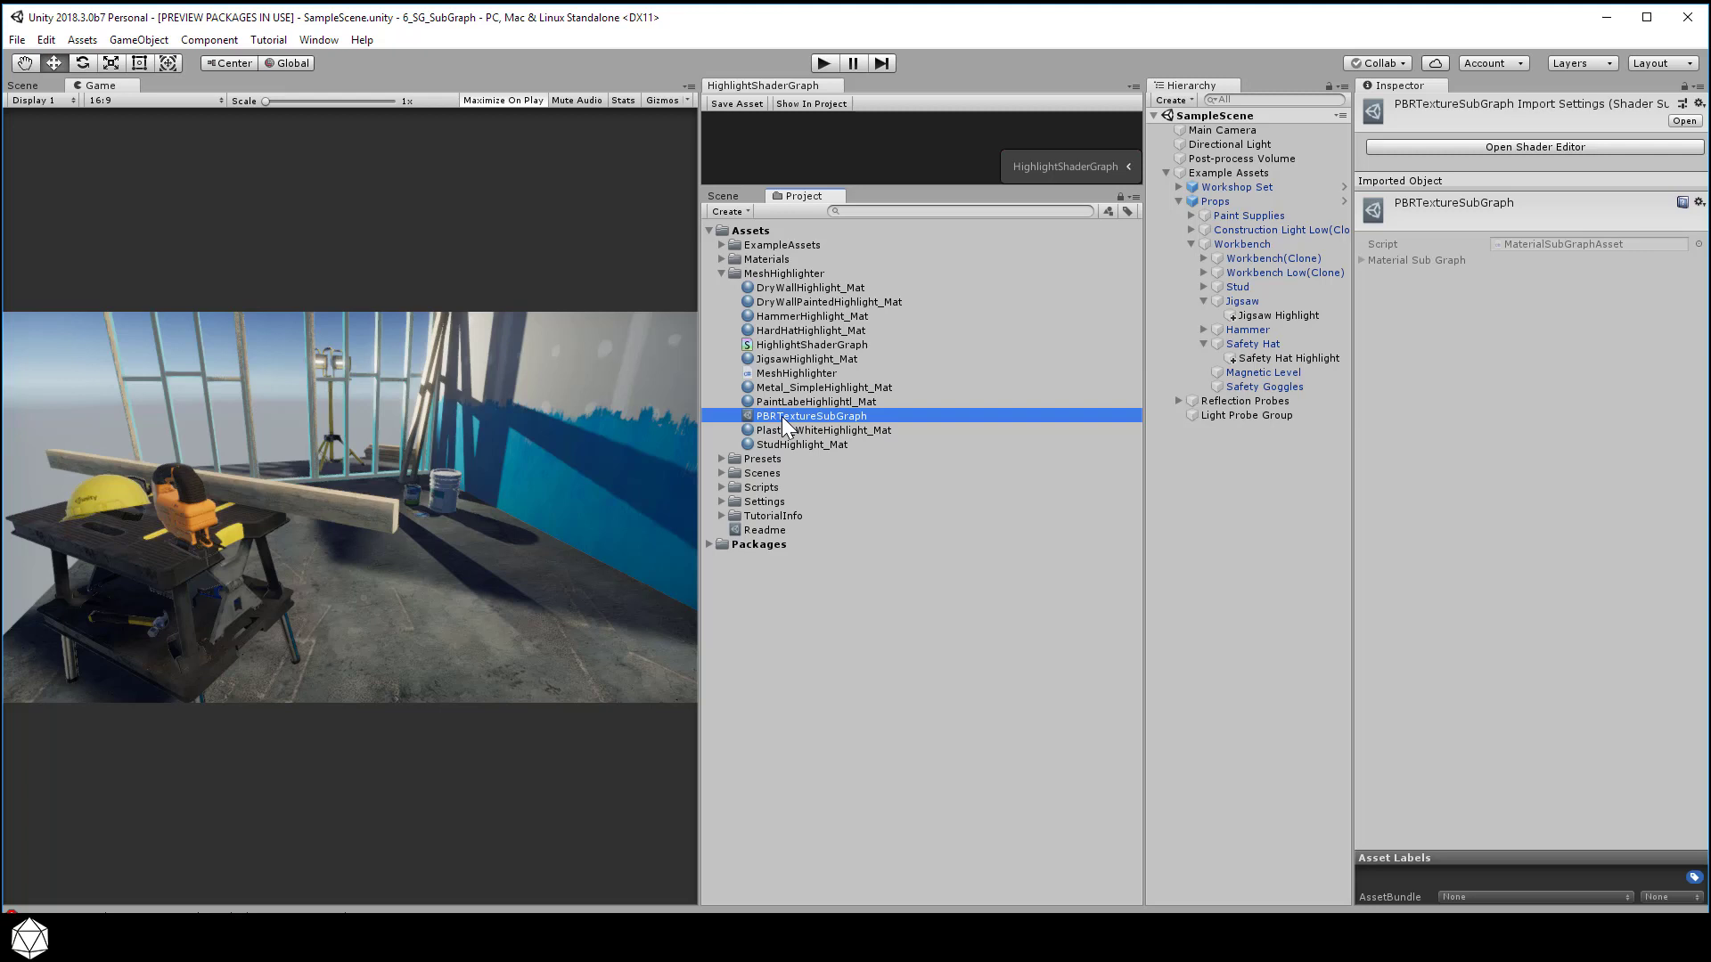
Step: Open PBRTextureSubGraph for editing, reposition its window, and space the blackboard and SubGraphOutputs node apart
{"action": "double_click", "coordinate": [782, 417]}
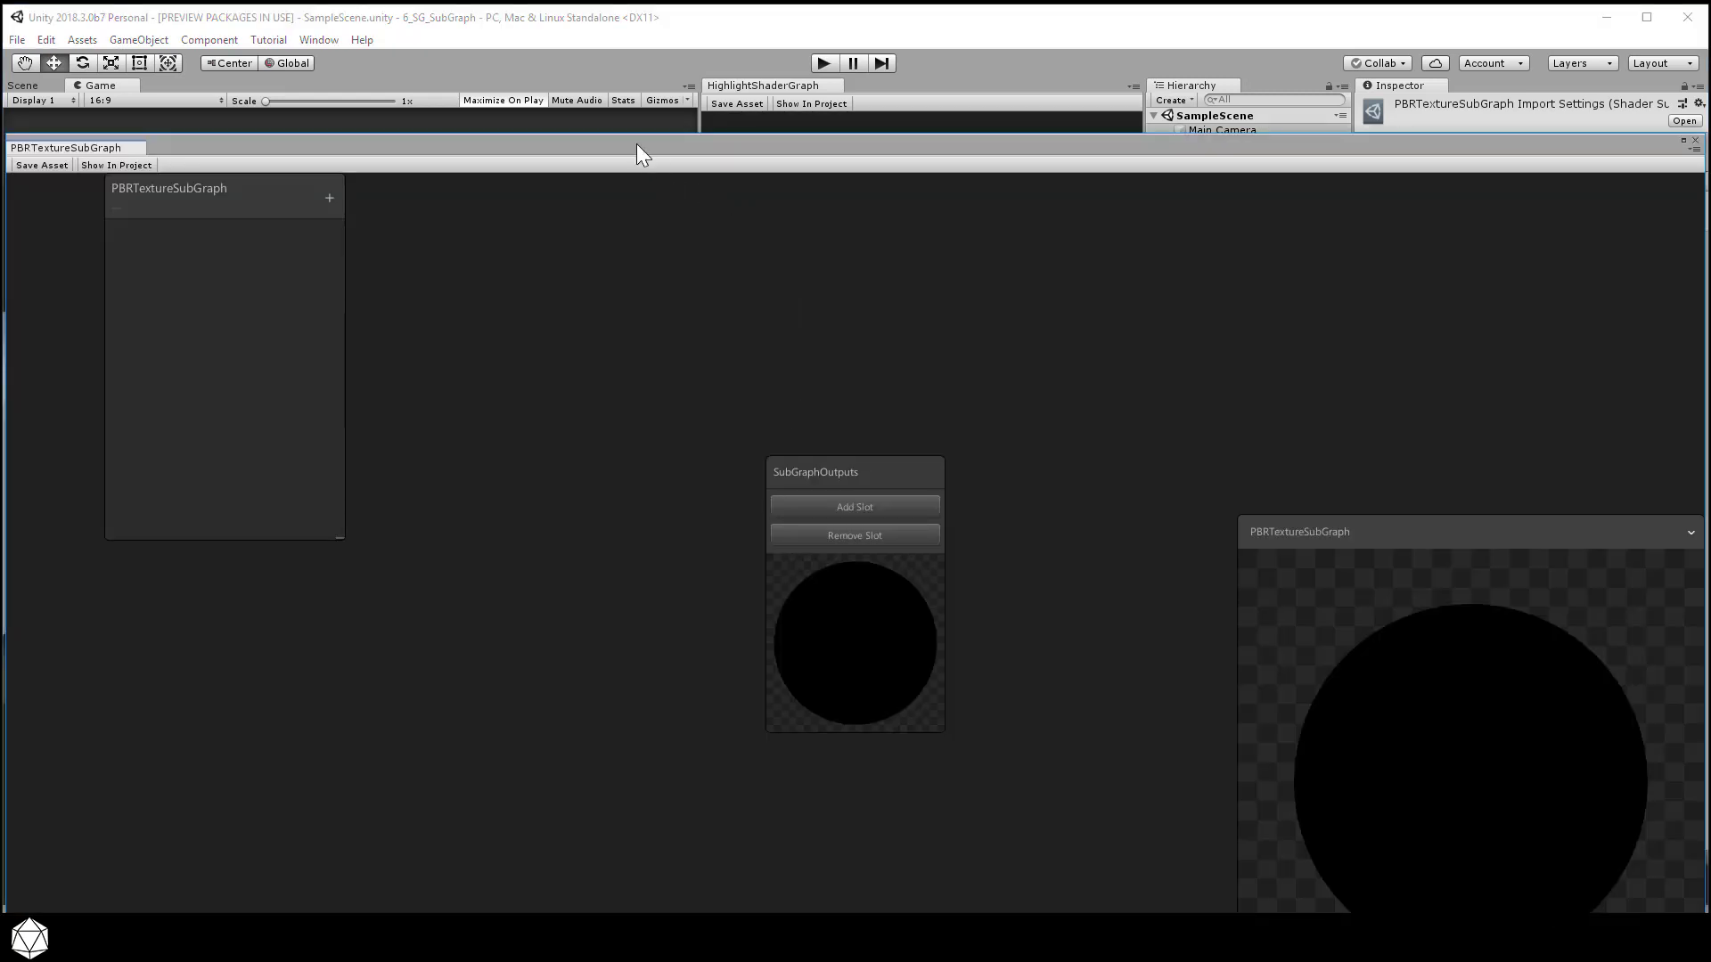
{"action": "left_click_drag", "start_coordinate": [636, 143], "coordinate": [635, 57]}
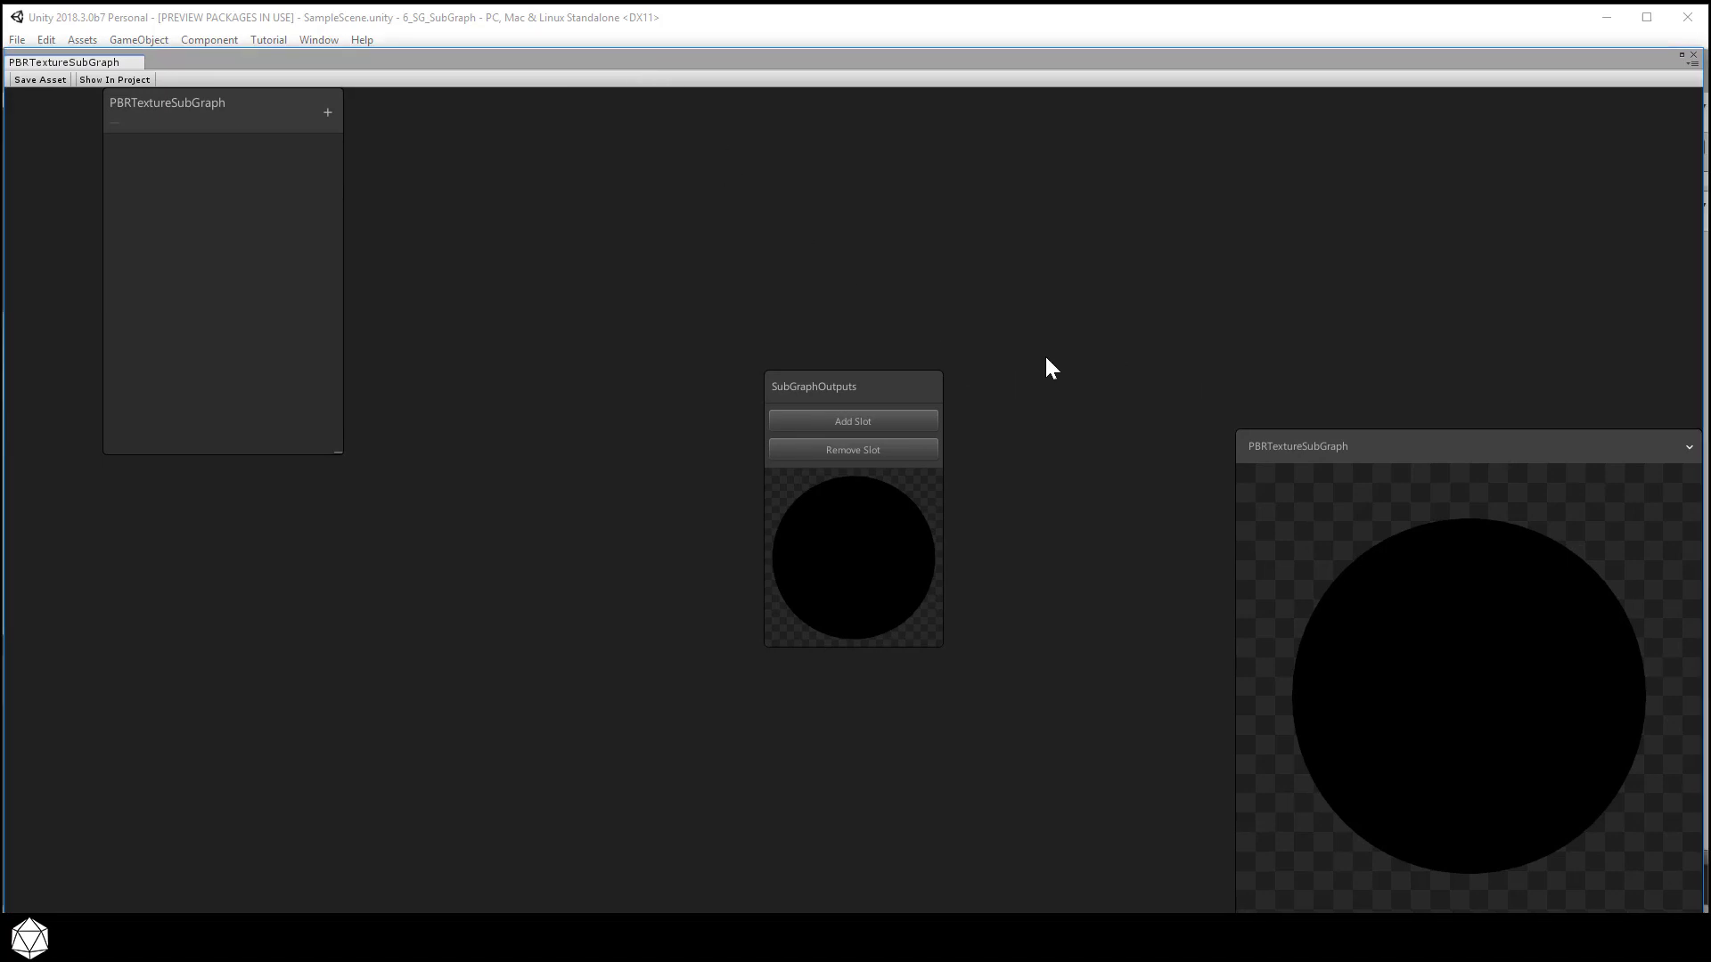
{"action": "left_click_drag", "start_coordinate": [241, 105], "coordinate": [249, 261]}
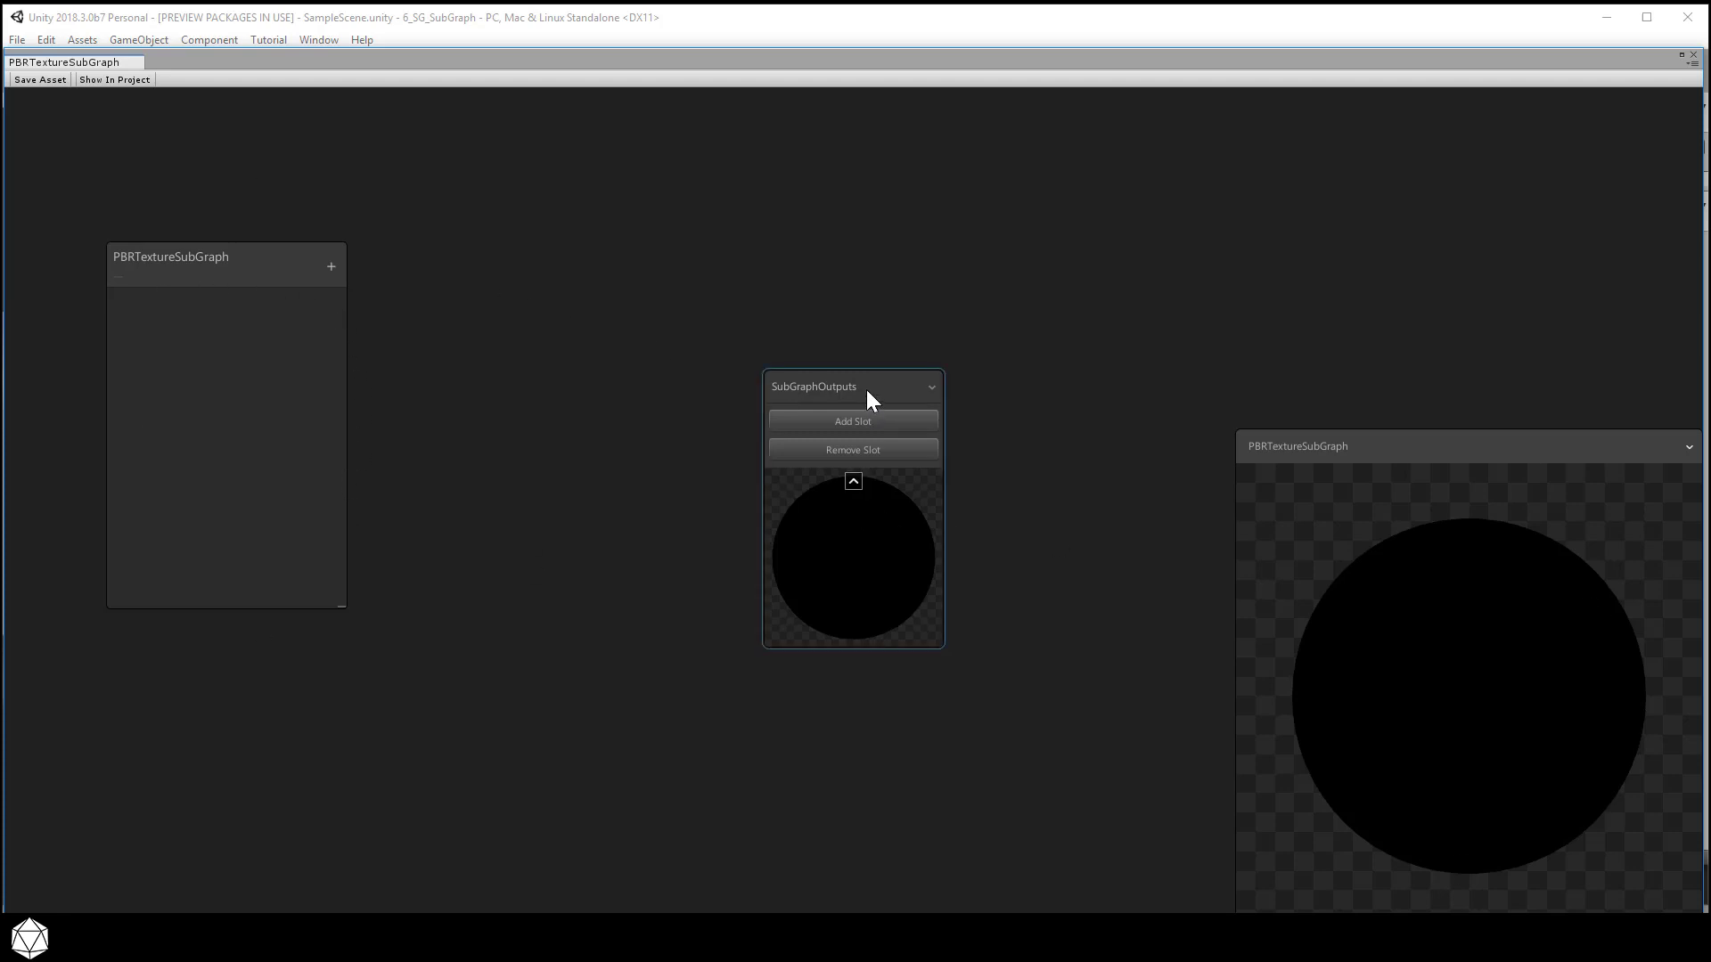
{"action": "left_click_drag", "start_coordinate": [868, 392], "coordinate": [969, 322]}
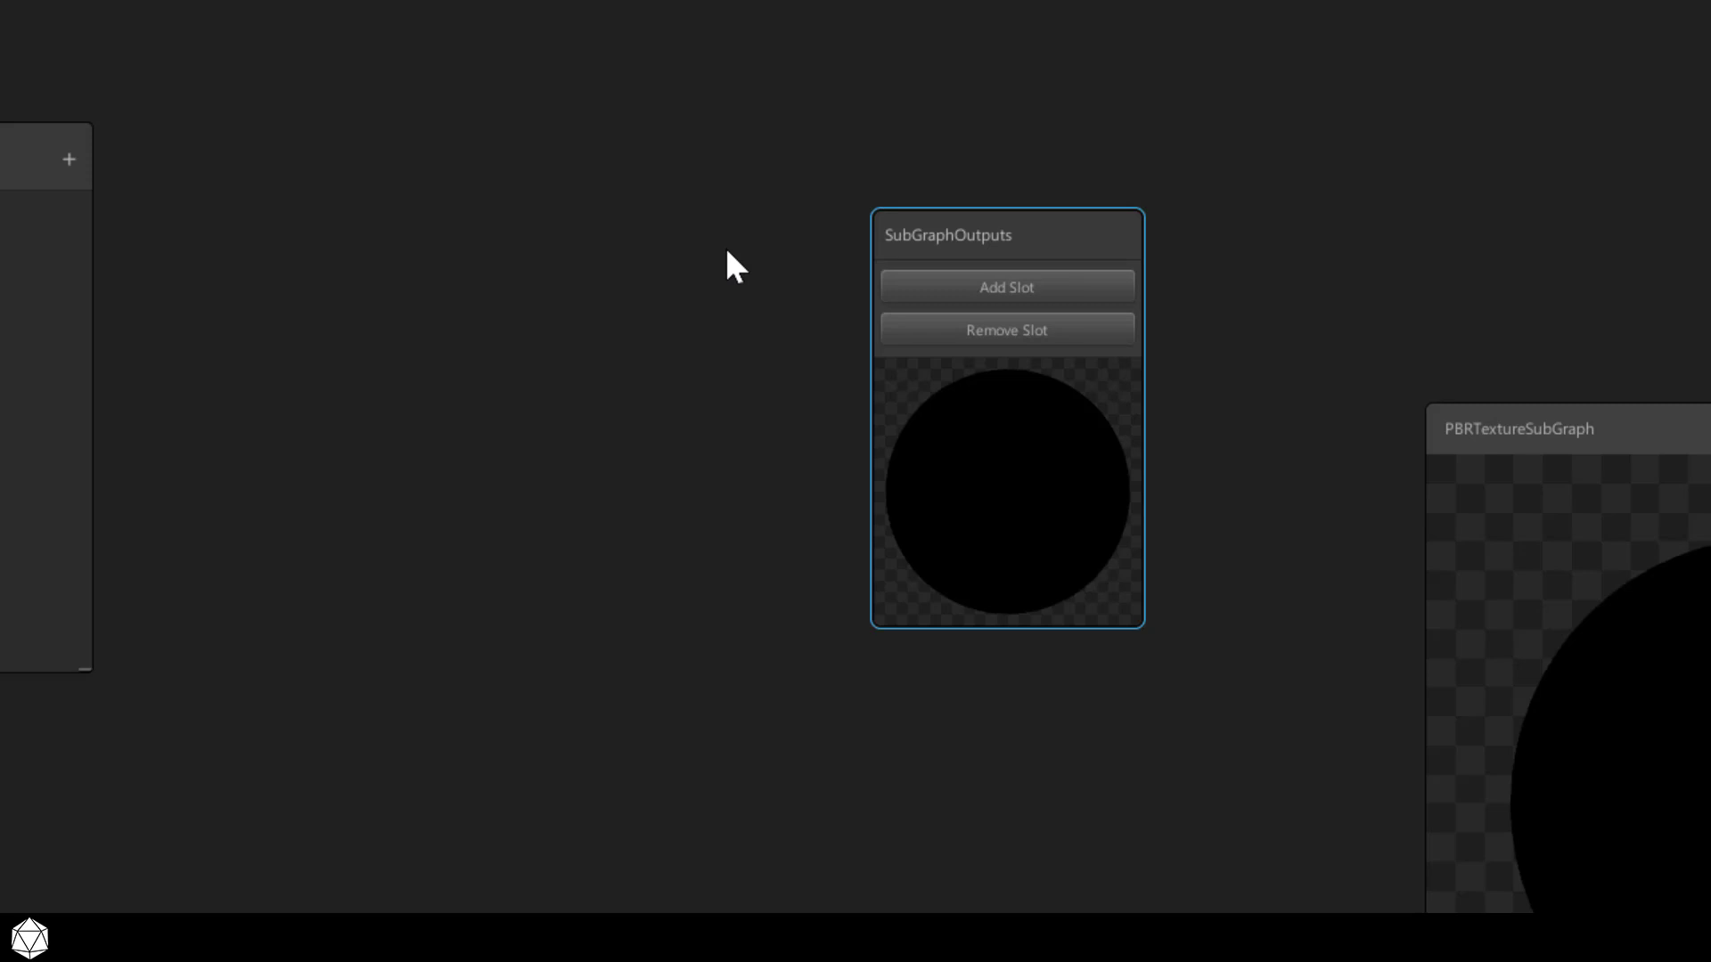
Step: Add six output slots to the SubGraphOutputs node
{"action": "left_click", "coordinate": [942, 286]}
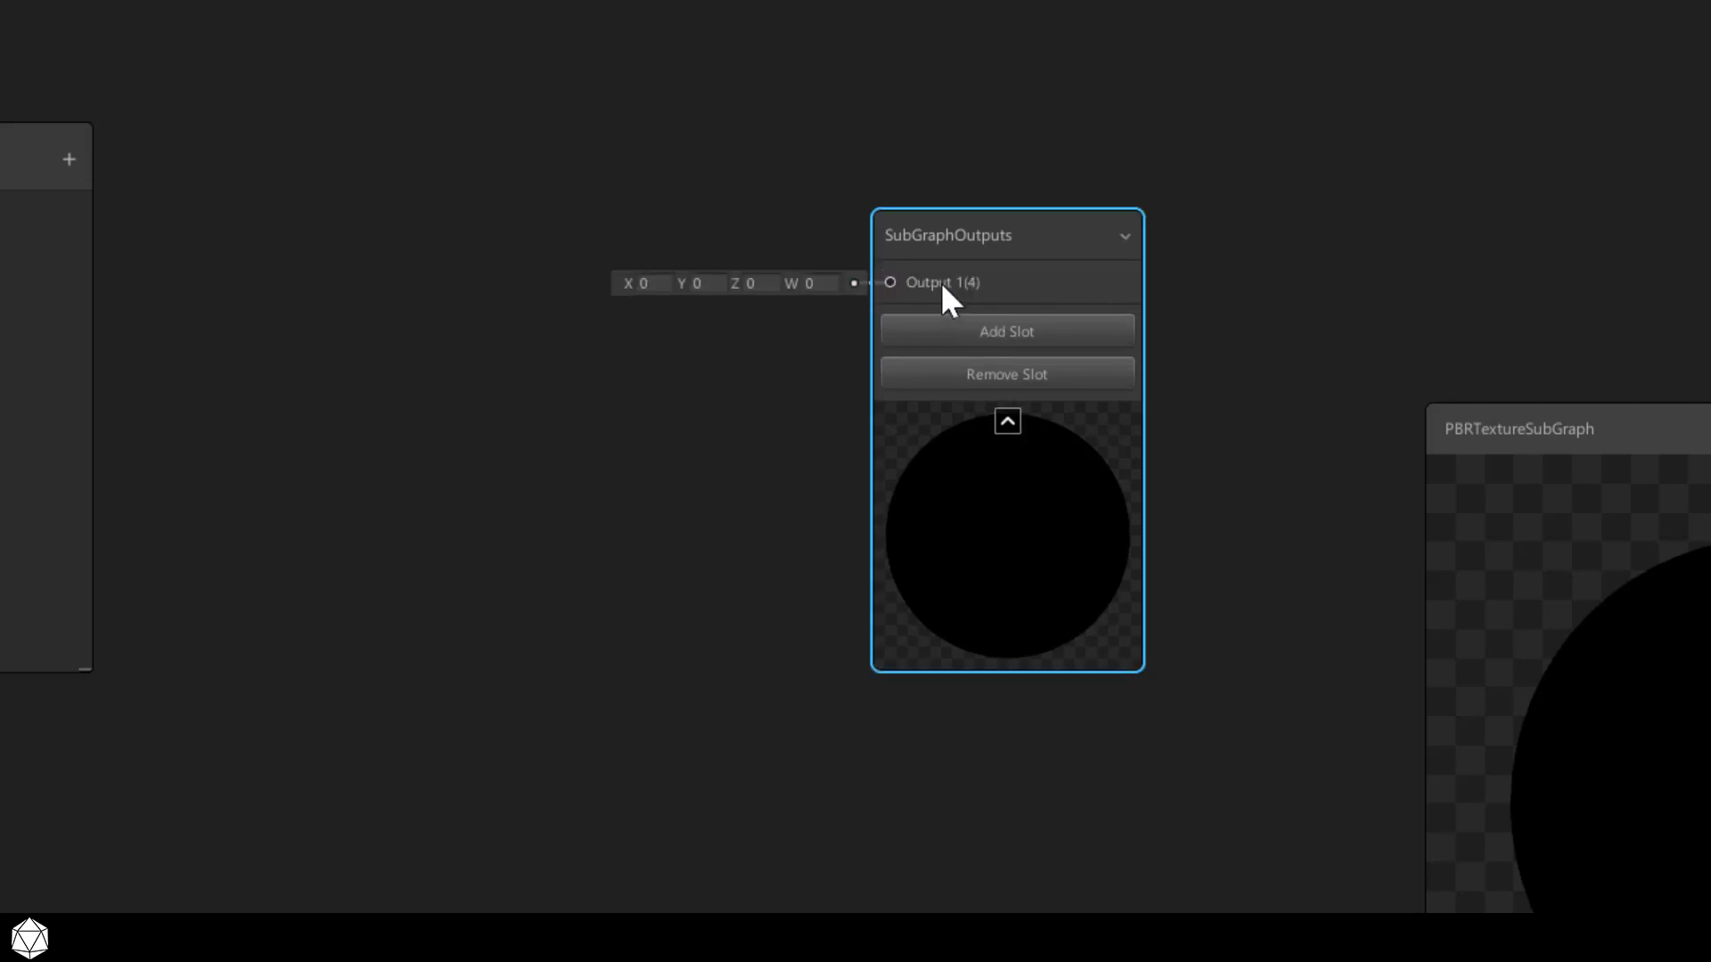
{"action": "left_click", "coordinate": [954, 333]}
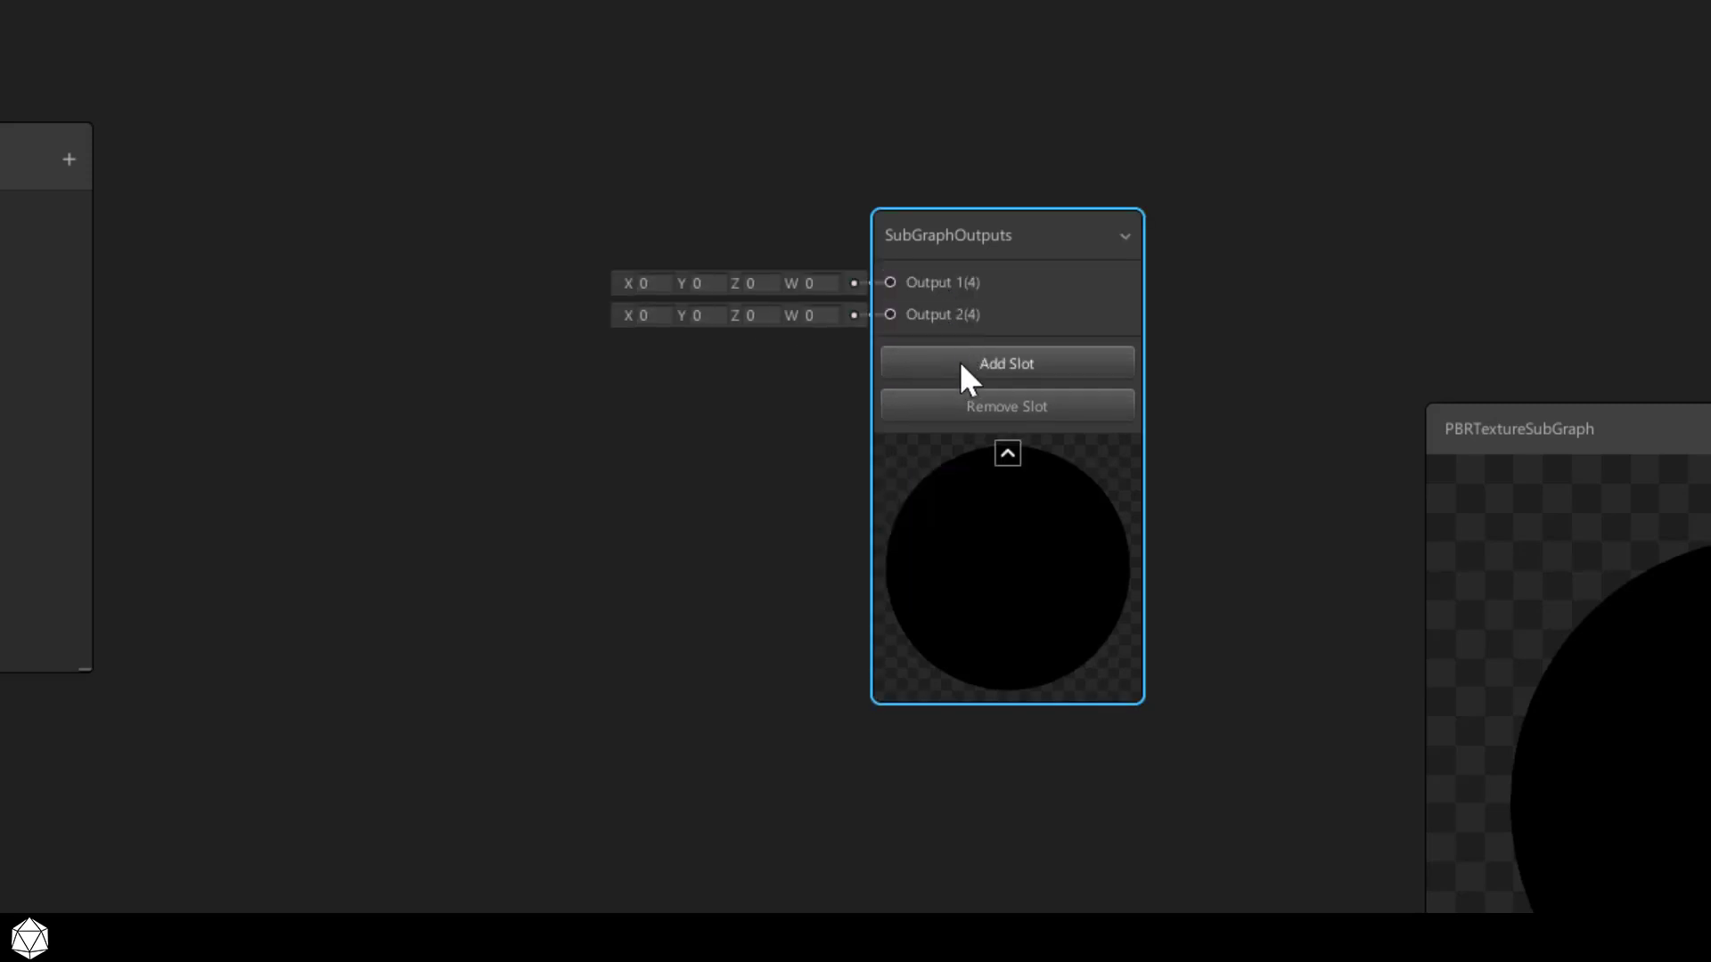
{"action": "left_click", "coordinate": [961, 365]}
{"action": "left_click", "coordinate": [960, 392]}
{"action": "left_click", "coordinate": [960, 426]}
{"action": "left_click", "coordinate": [955, 458]}
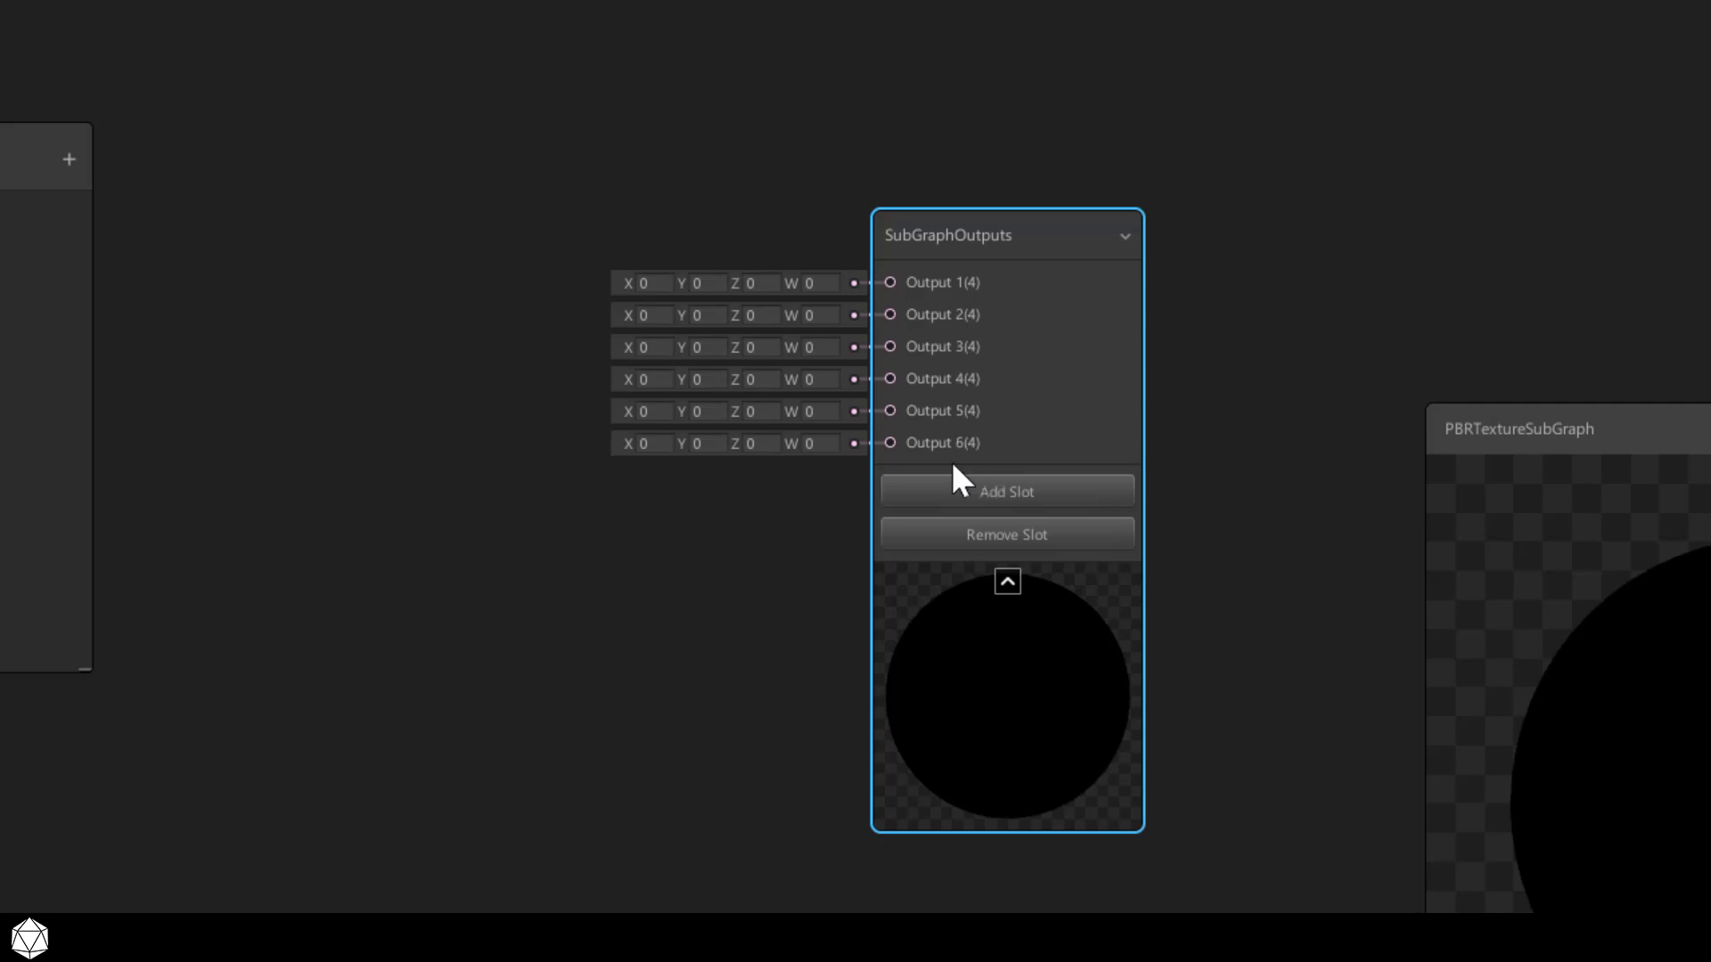
Step: Remove all six output slots from the SubGraphOutputs node, accepting the sub graph change each time
{"action": "left_click", "coordinate": [938, 533]}
{"action": "left_click", "coordinate": [932, 530]}
{"action": "left_click", "coordinate": [939, 506]}
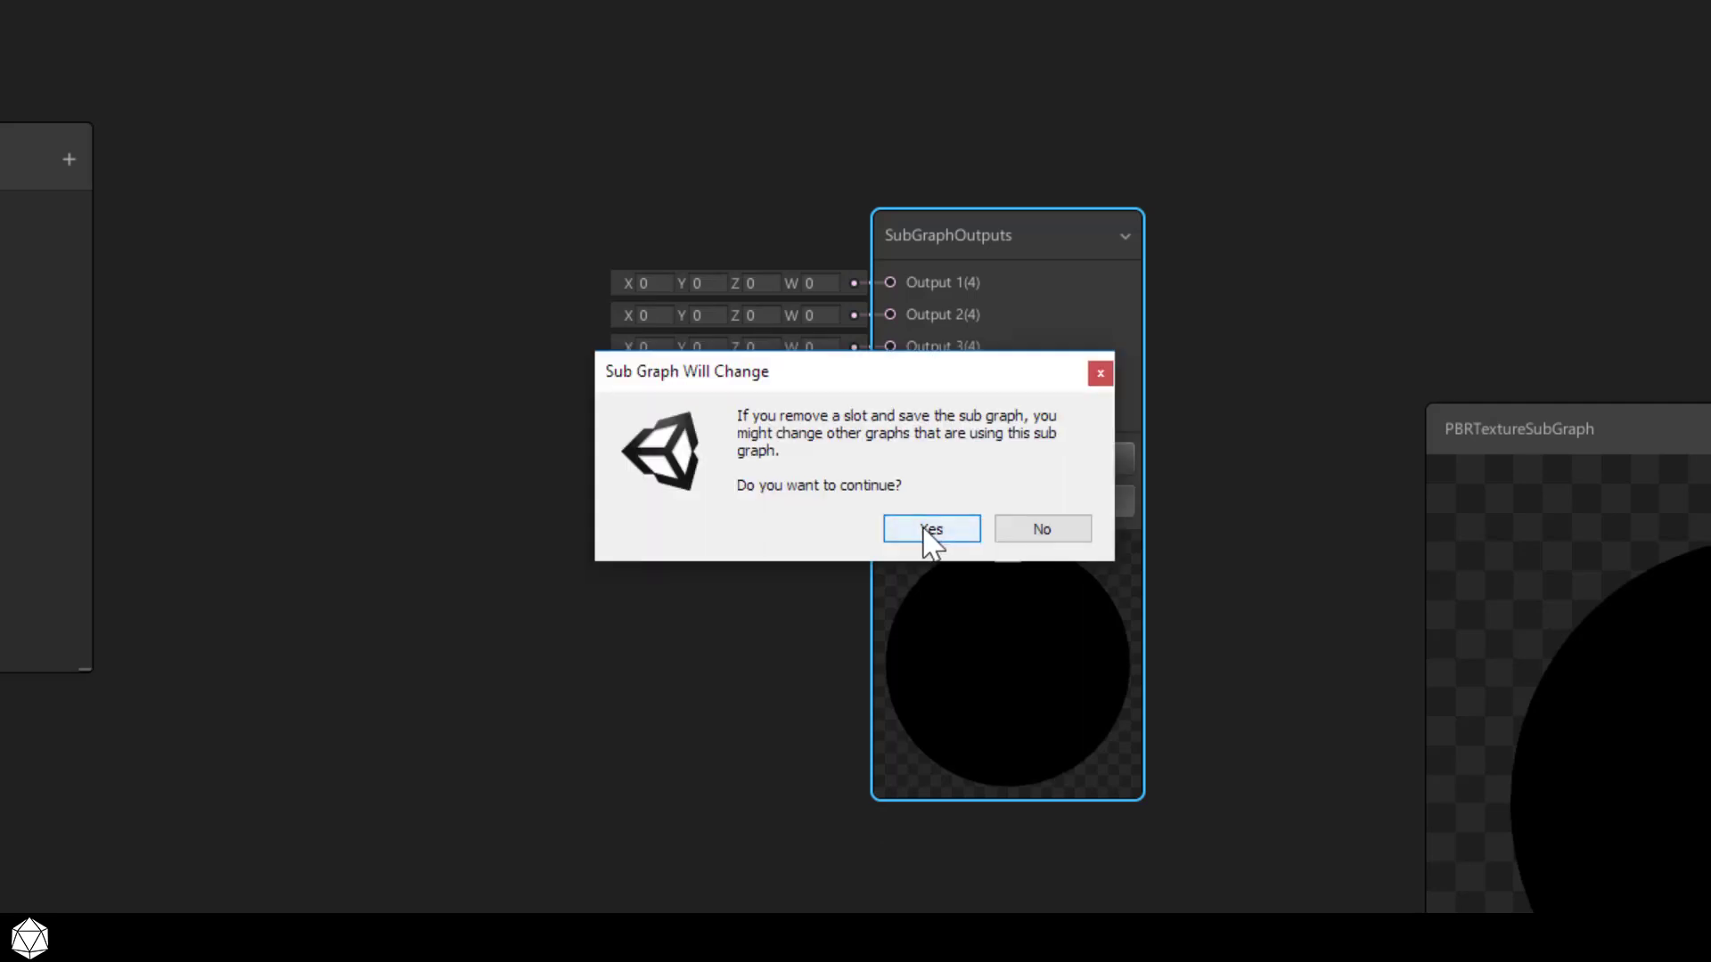
{"action": "left_click", "coordinate": [929, 531]}
{"action": "left_click", "coordinate": [929, 471]}
{"action": "left_click", "coordinate": [922, 530]}
{"action": "left_click", "coordinate": [947, 442]}
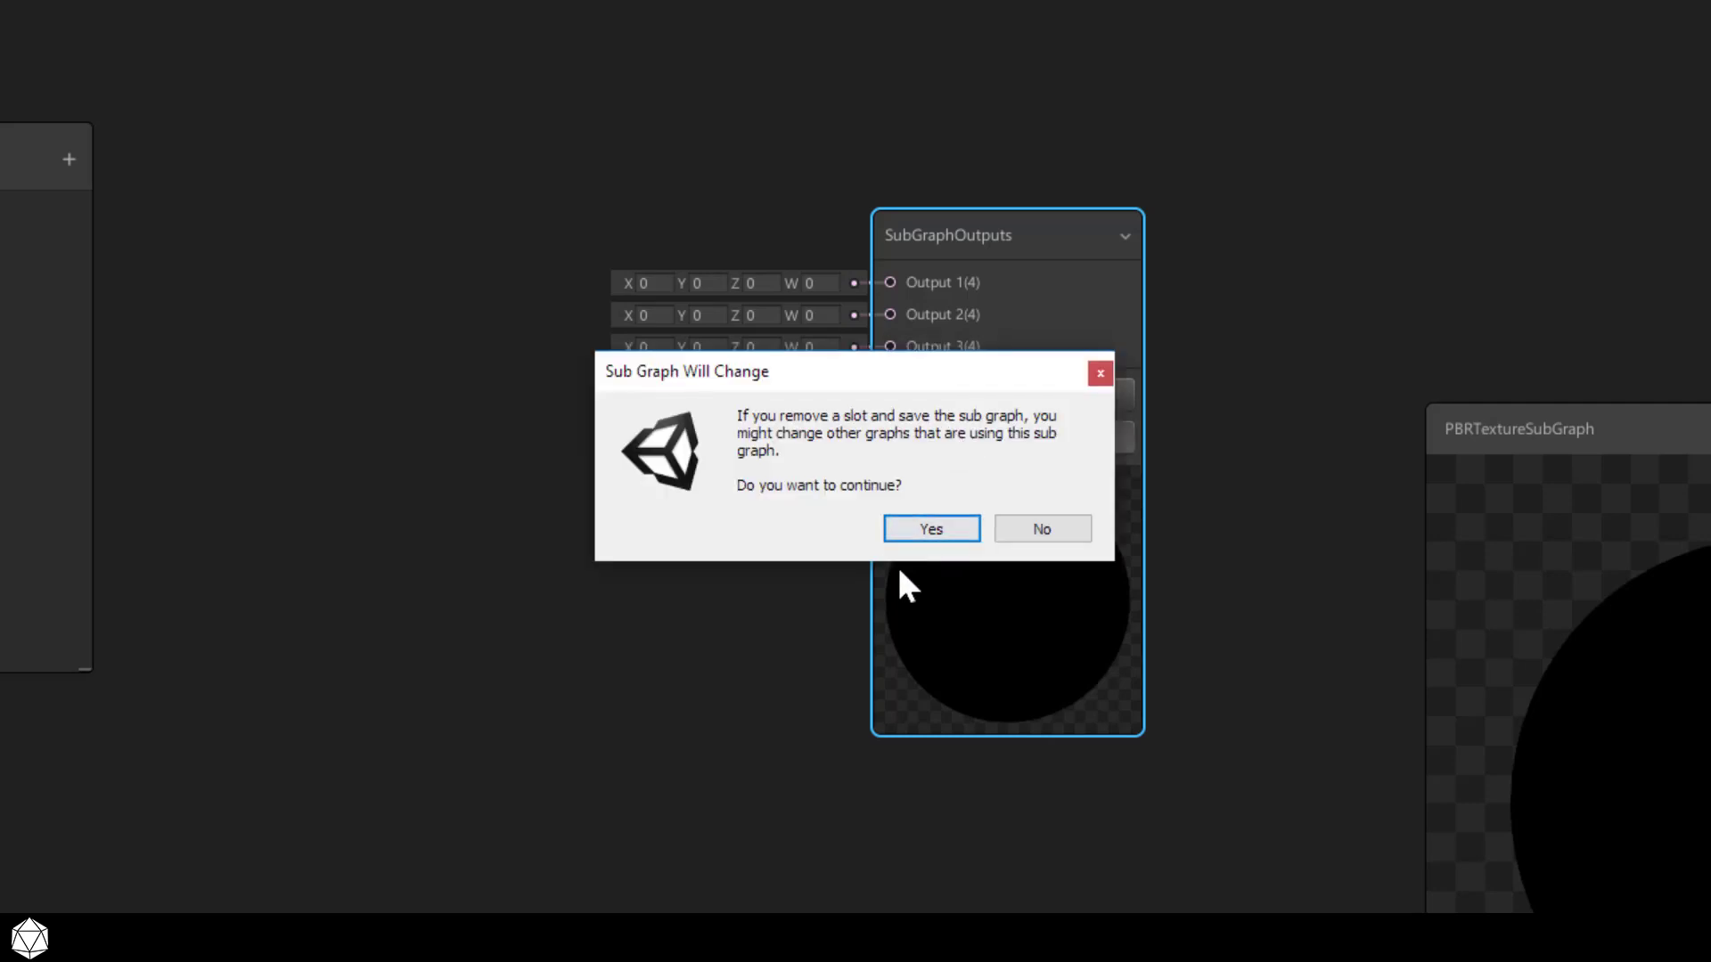
{"action": "left_click", "coordinate": [931, 529]}
{"action": "left_click", "coordinate": [939, 401]}
{"action": "left_click", "coordinate": [929, 529]}
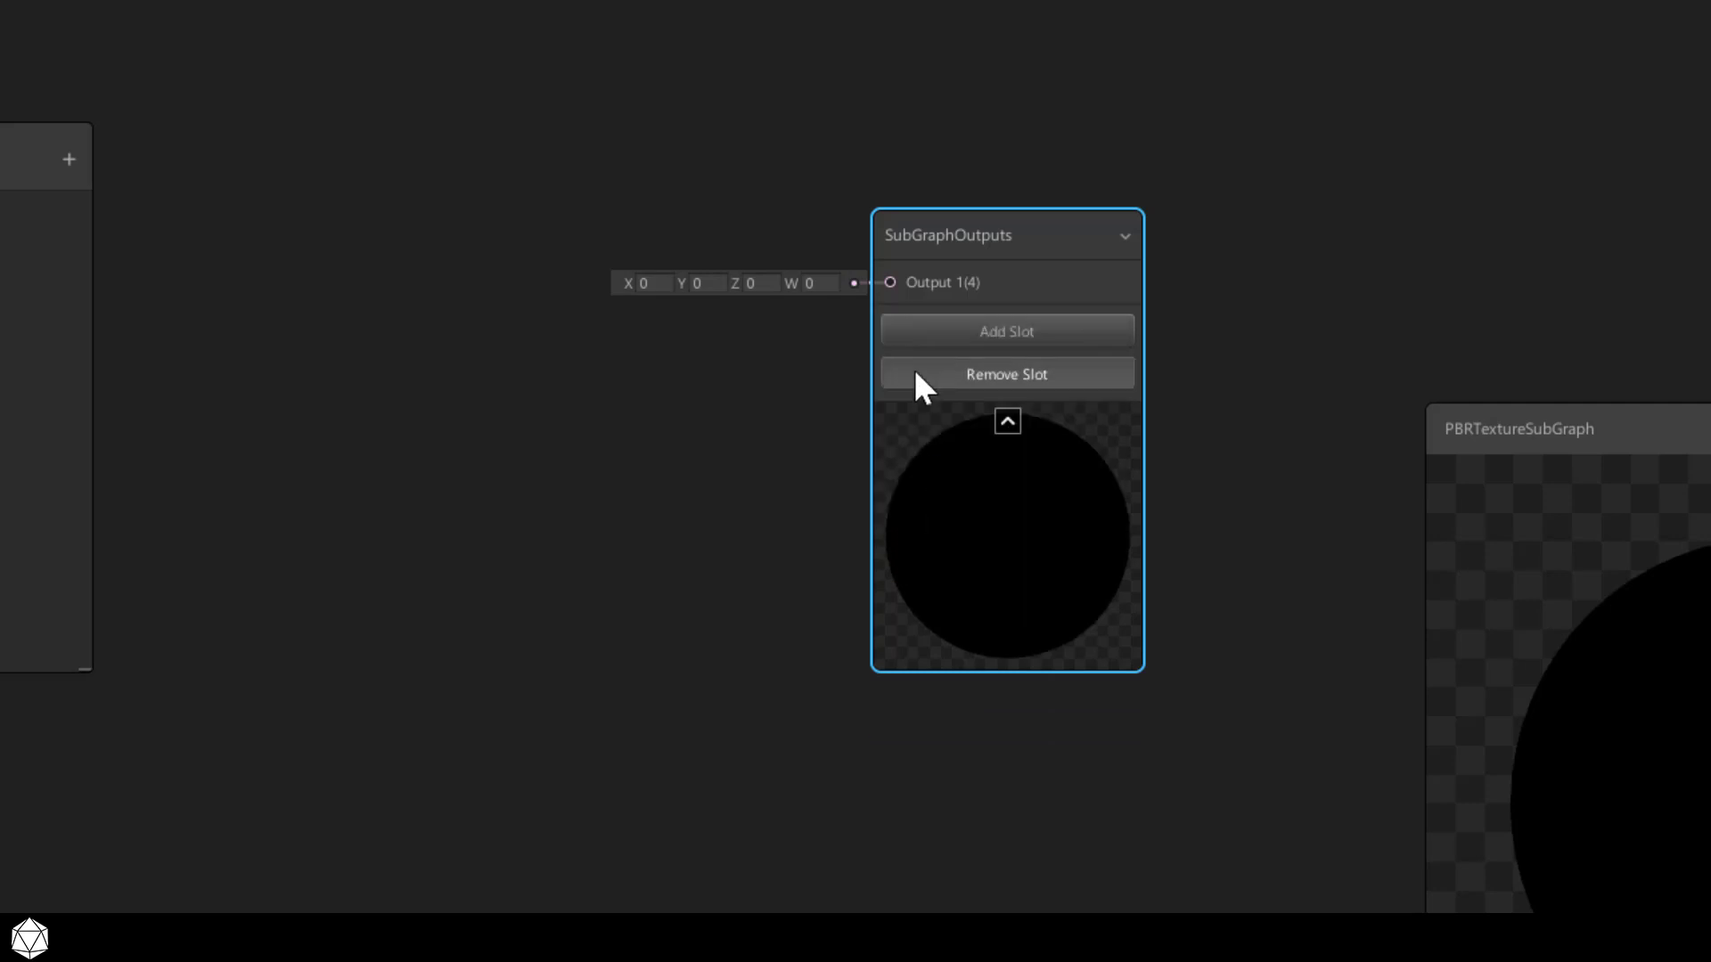
{"action": "left_click", "coordinate": [918, 376]}
{"action": "left_click", "coordinate": [925, 518]}
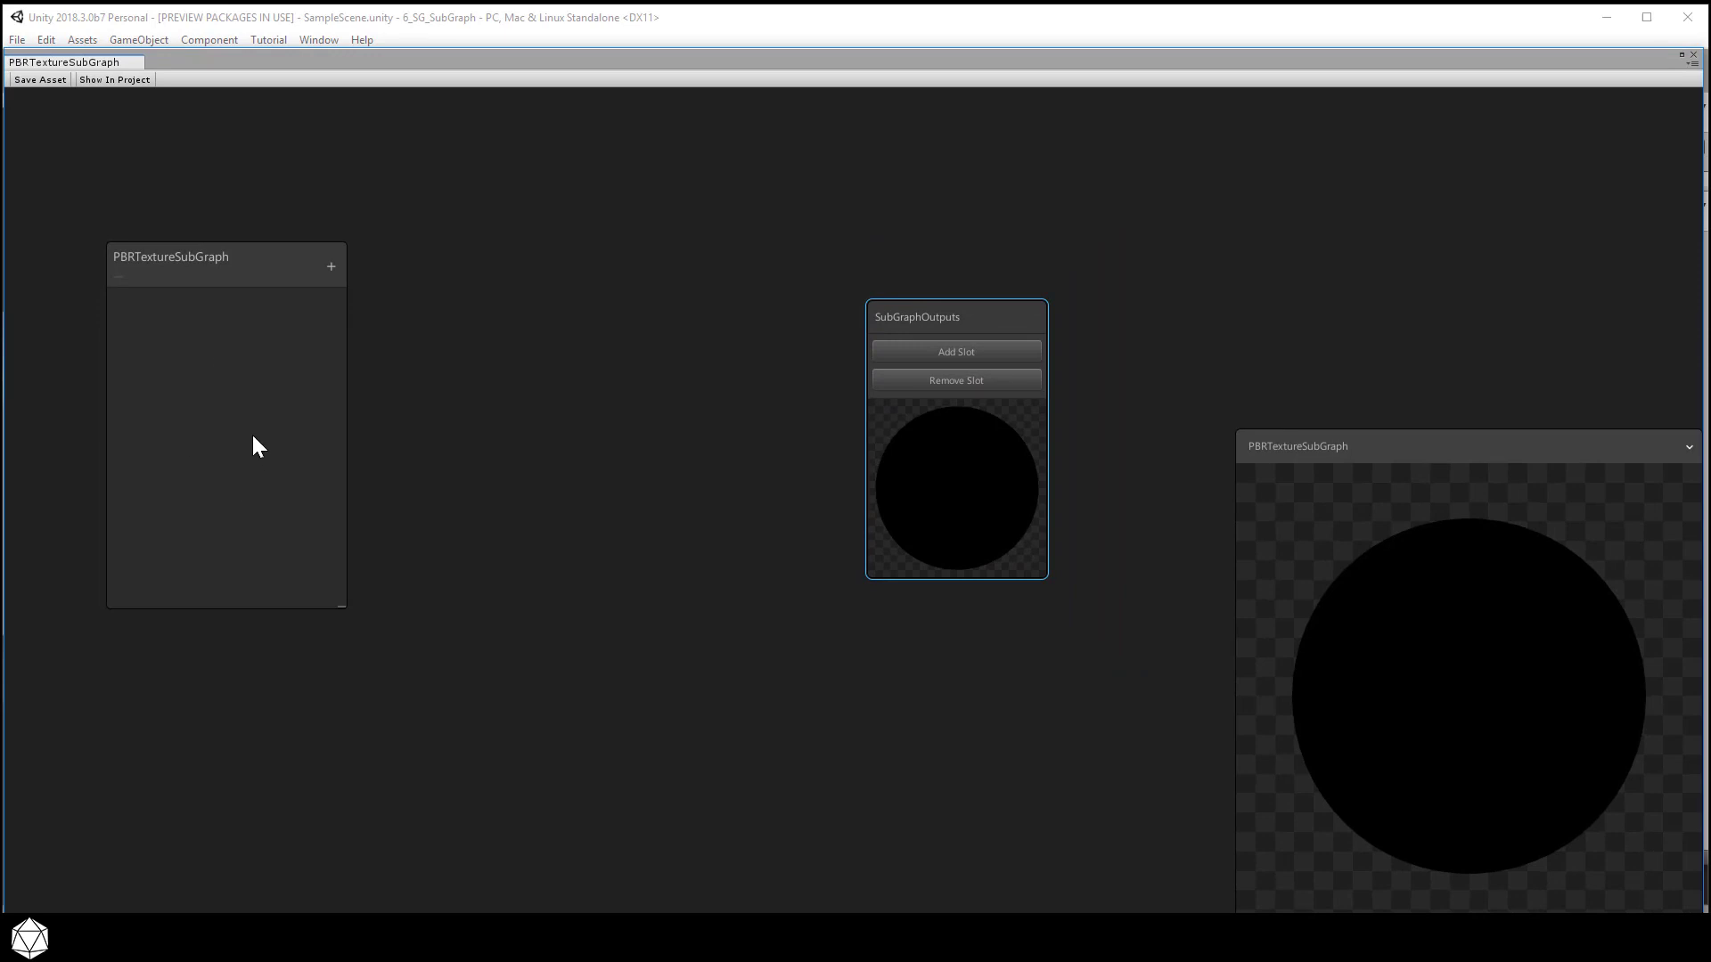
Step: Add four output slots to the SubGraphOutputs node
{"action": "left_click", "coordinate": [899, 352]}
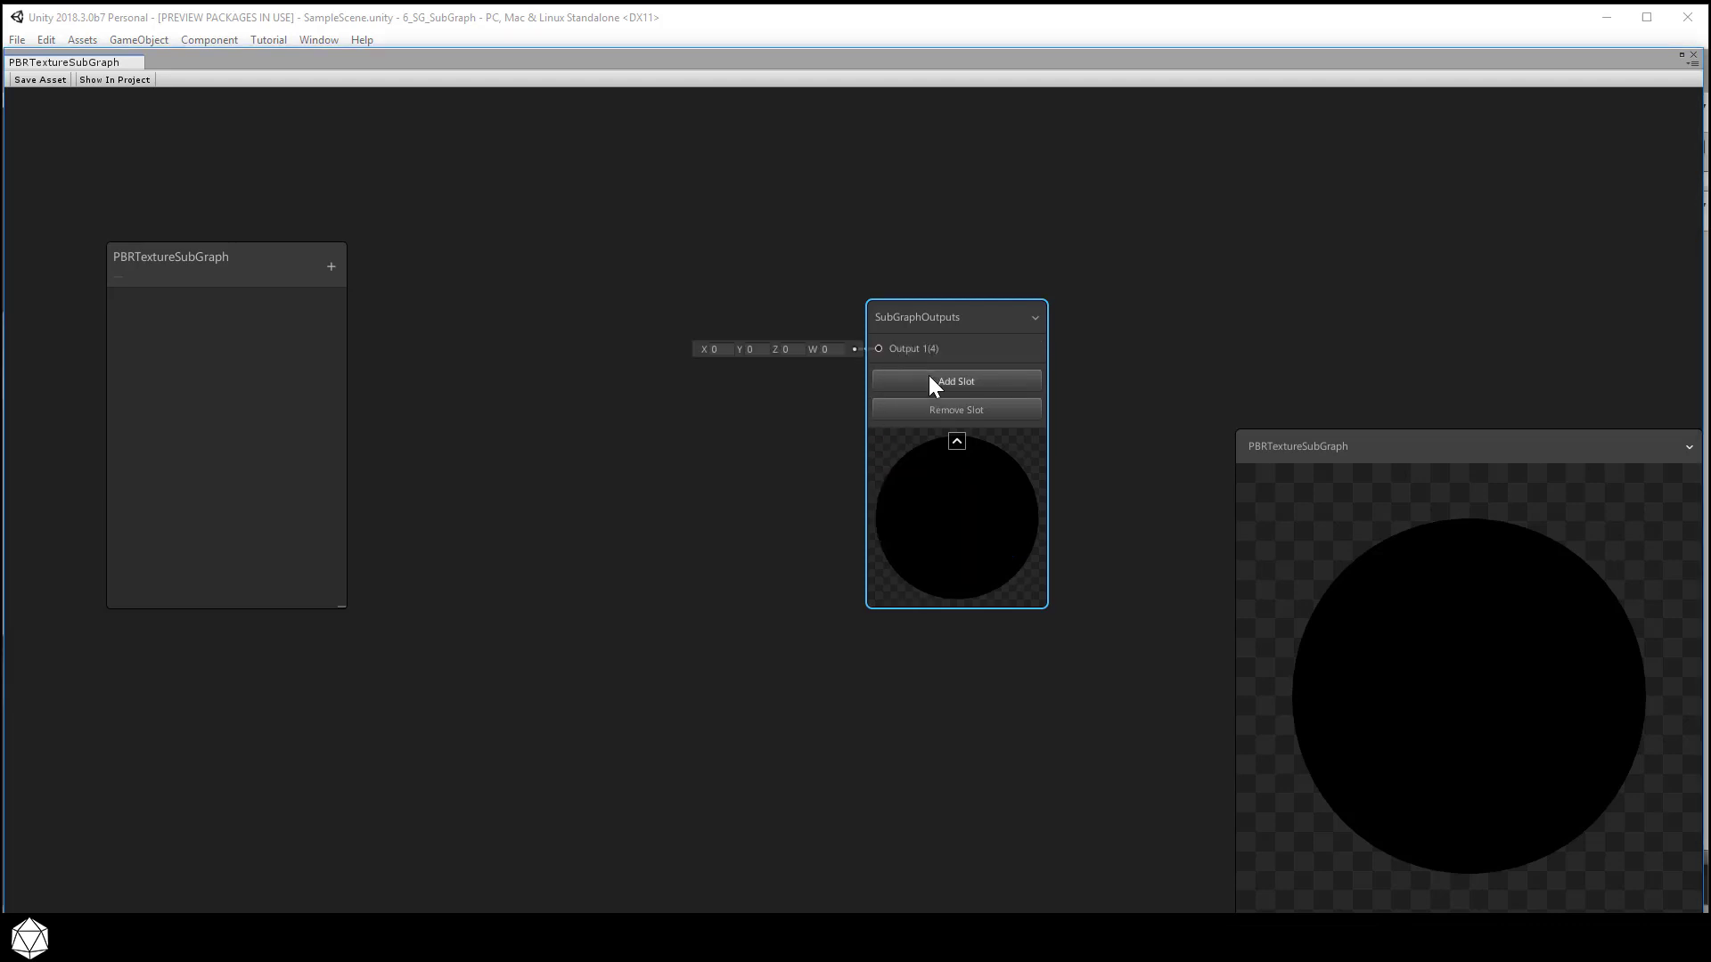
{"action": "left_click", "coordinate": [929, 378]}
{"action": "left_click", "coordinate": [906, 403]}
{"action": "left_click", "coordinate": [904, 421]}
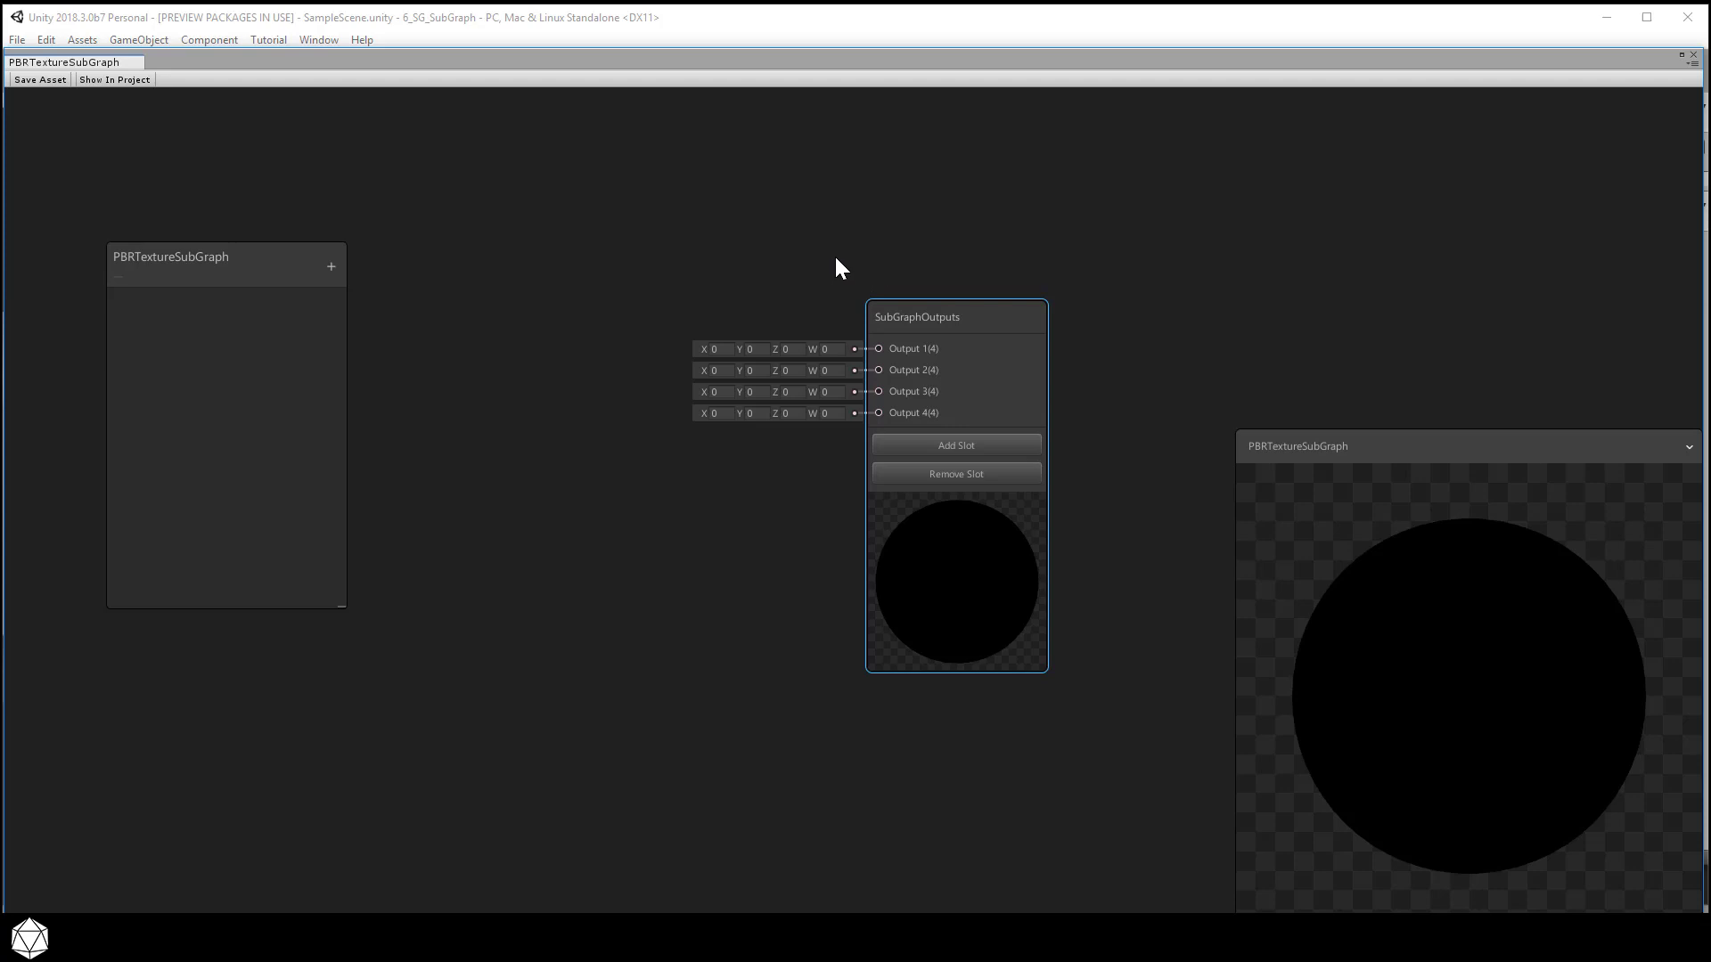
Step: Create a Texture 2D Asset node between the blackboard and the SubGraphOutputs node
{"action": "right_click", "coordinate": [448, 308]}
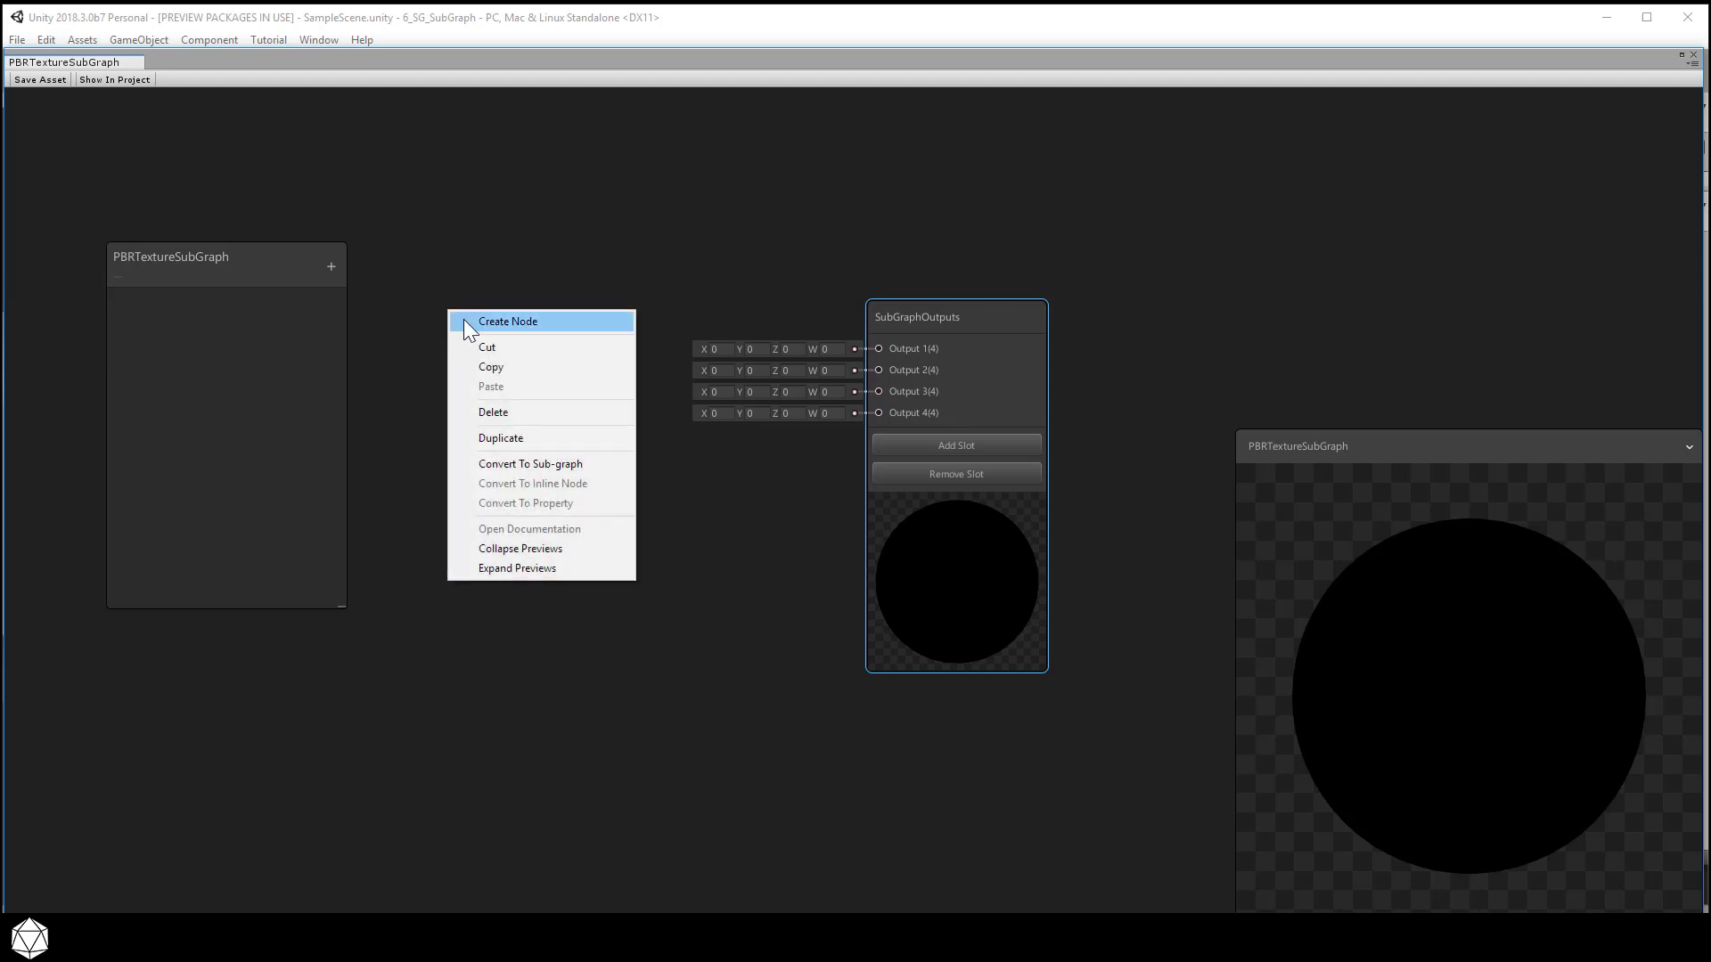
{"action": "left_click", "coordinate": [469, 323]}
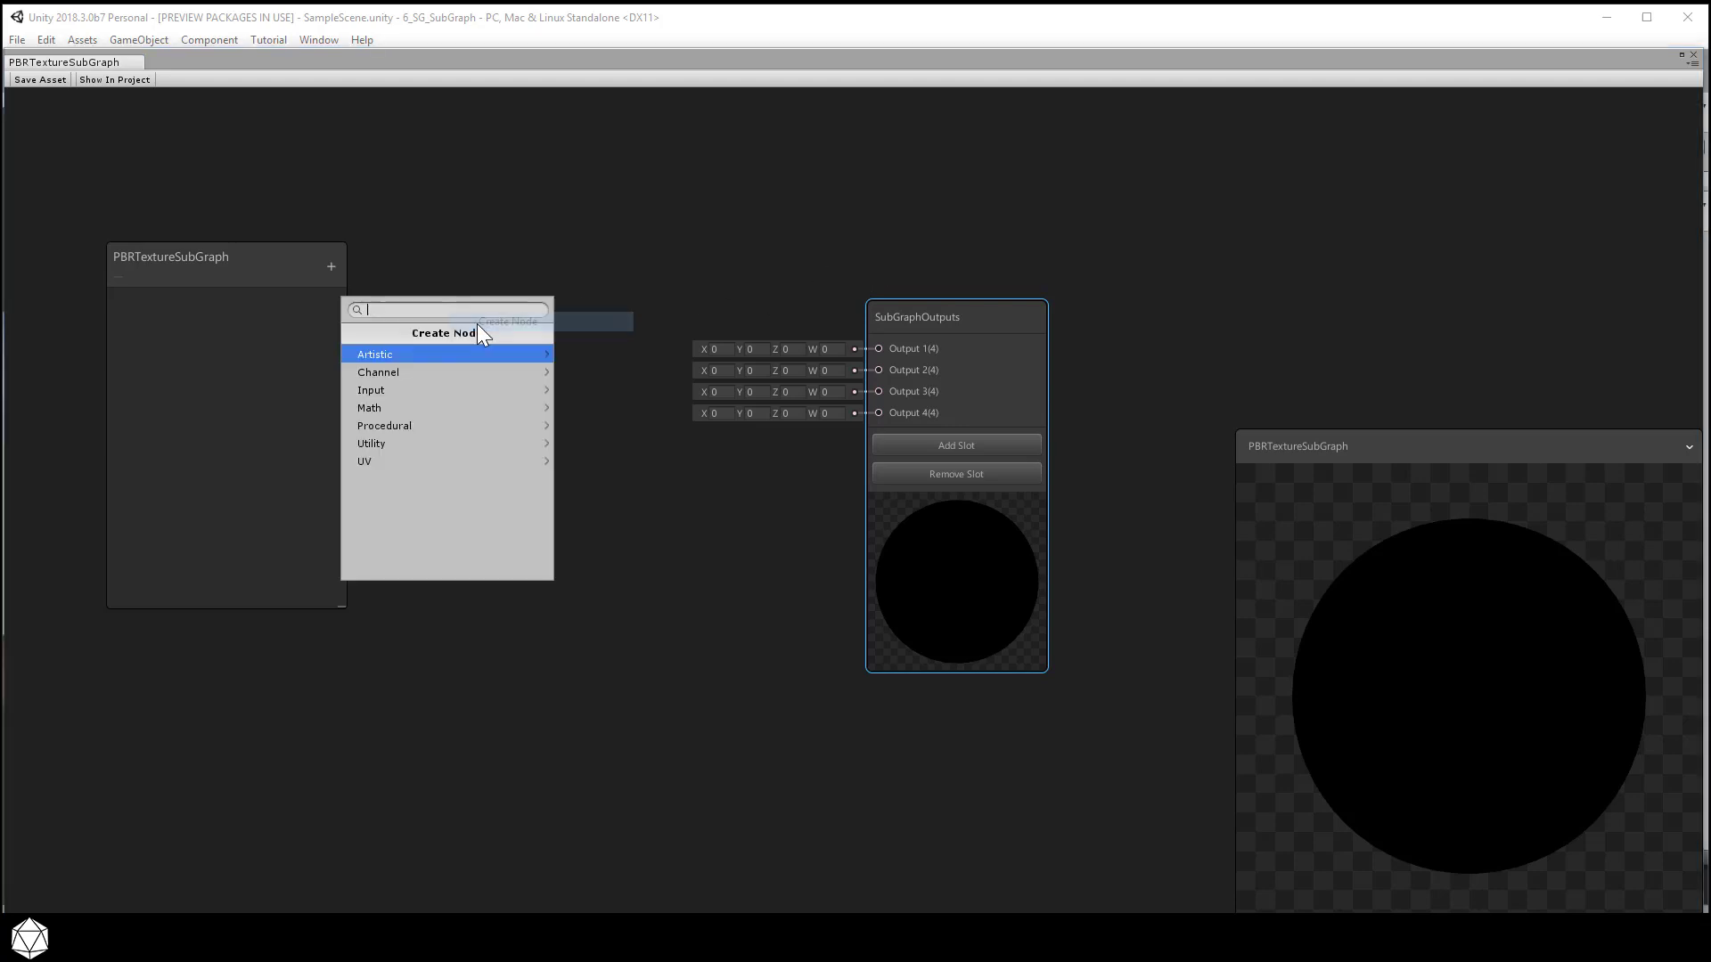
{"action": "left_click", "coordinate": [436, 390]}
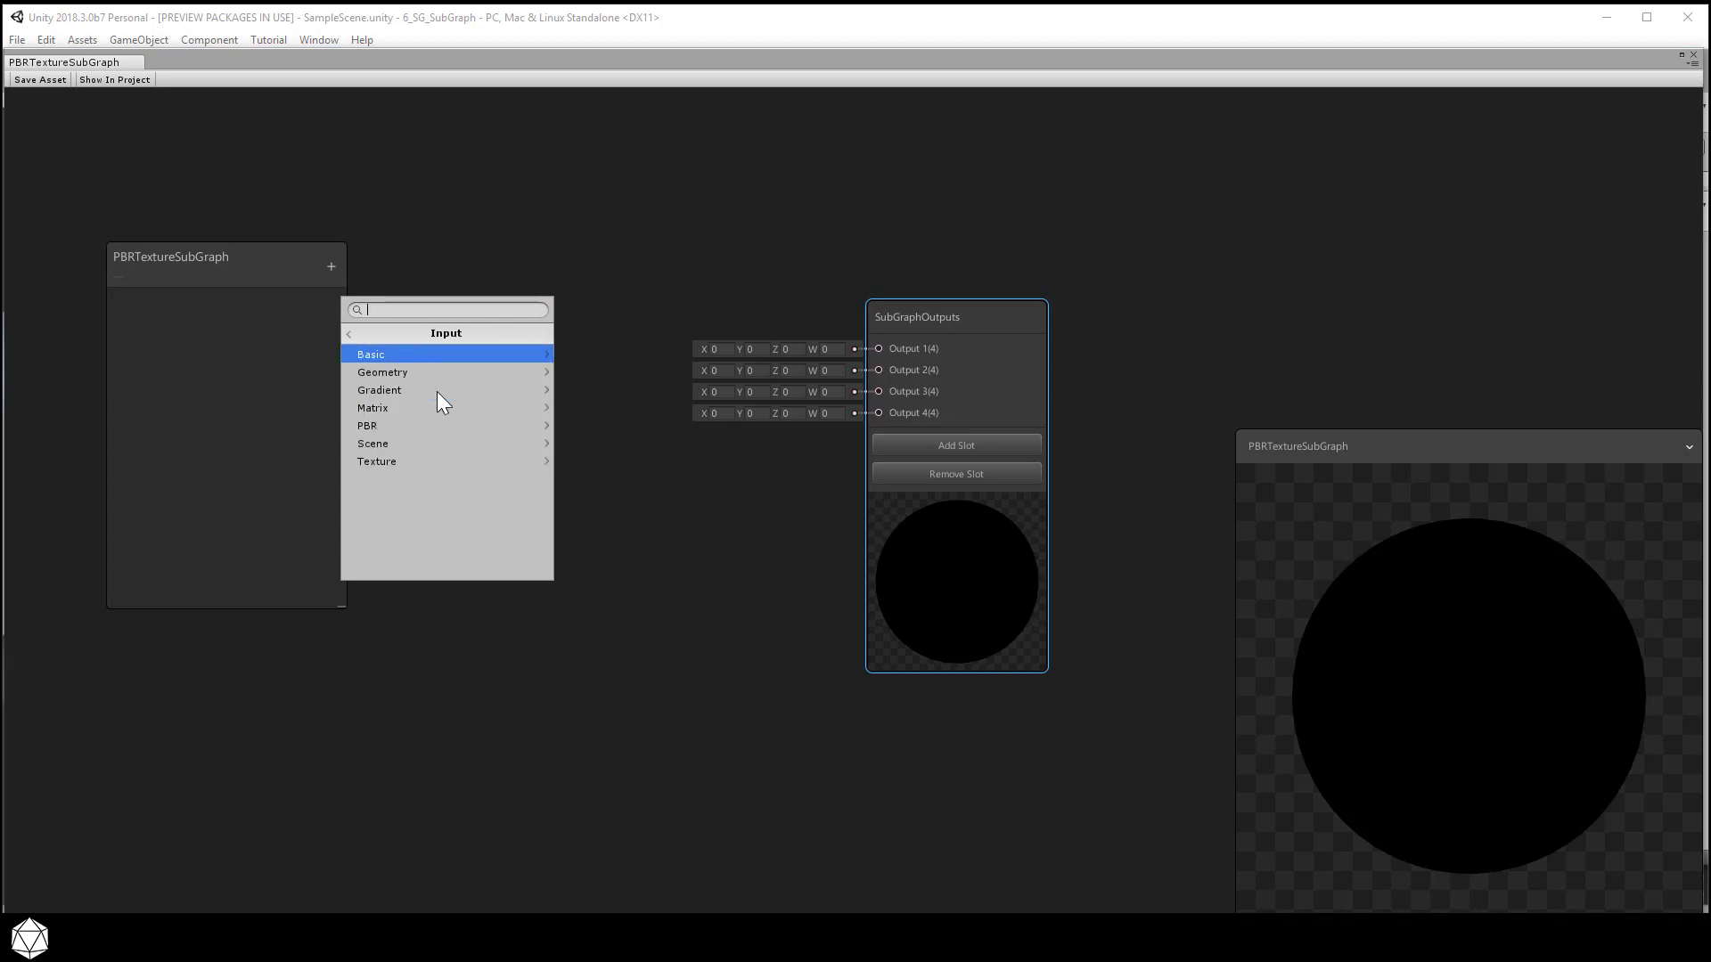
{"action": "left_click", "coordinate": [426, 459]}
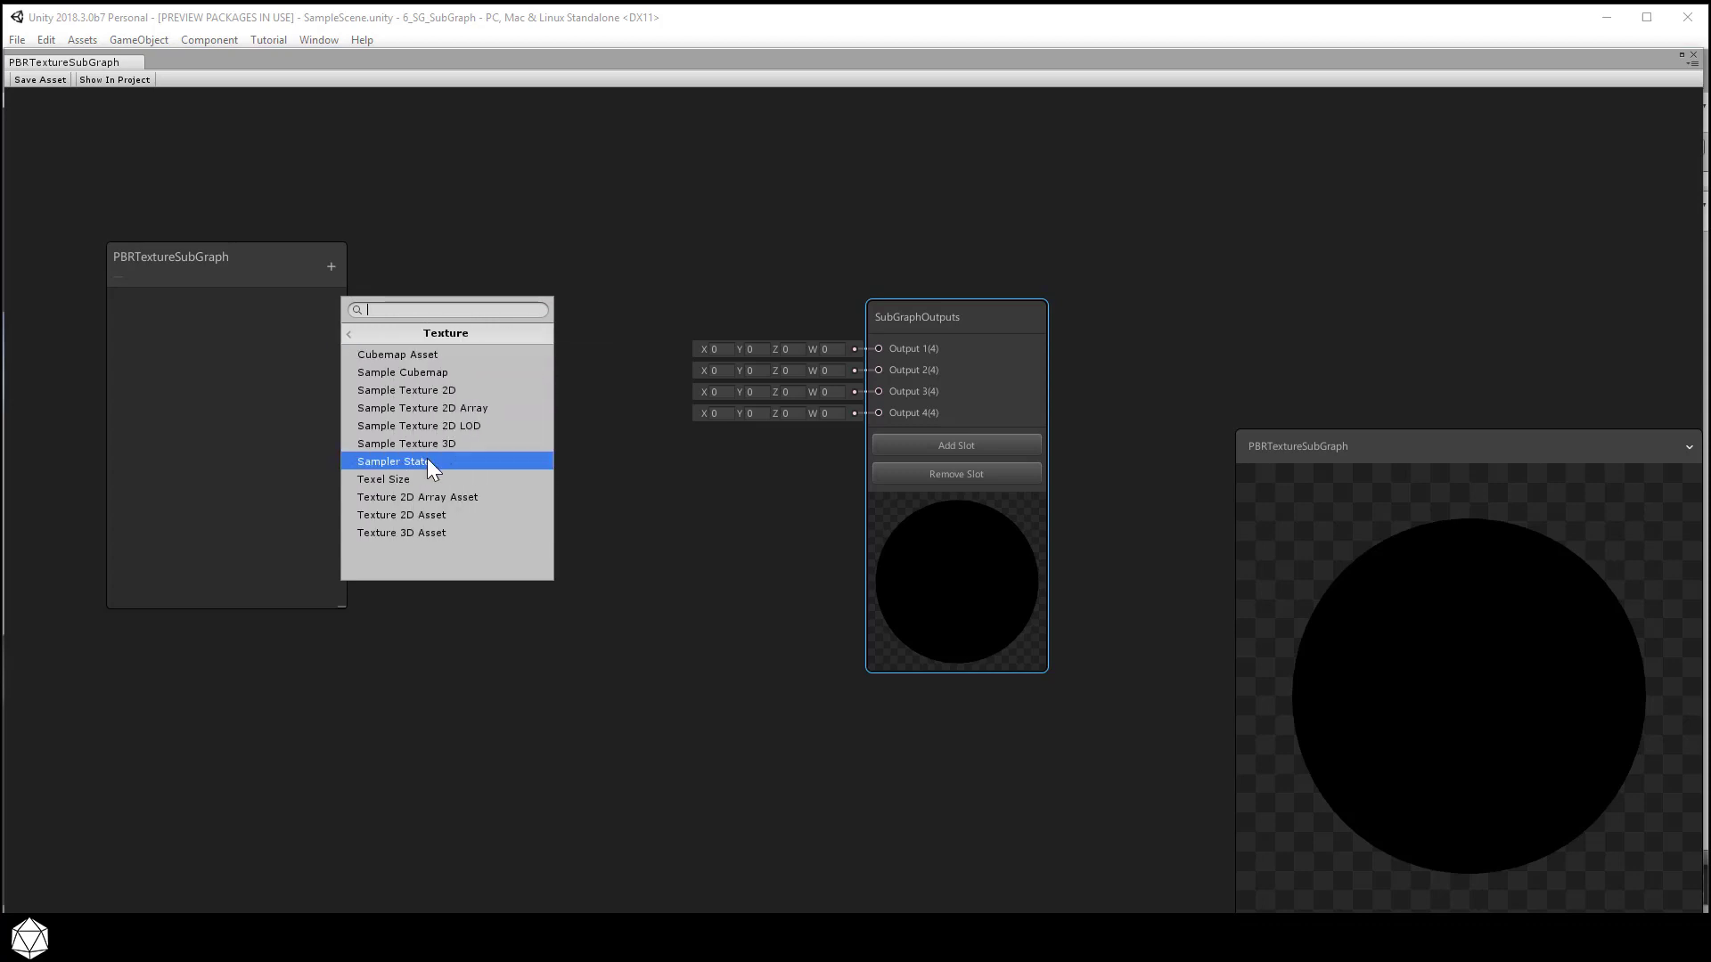
{"action": "left_click", "coordinate": [431, 512]}
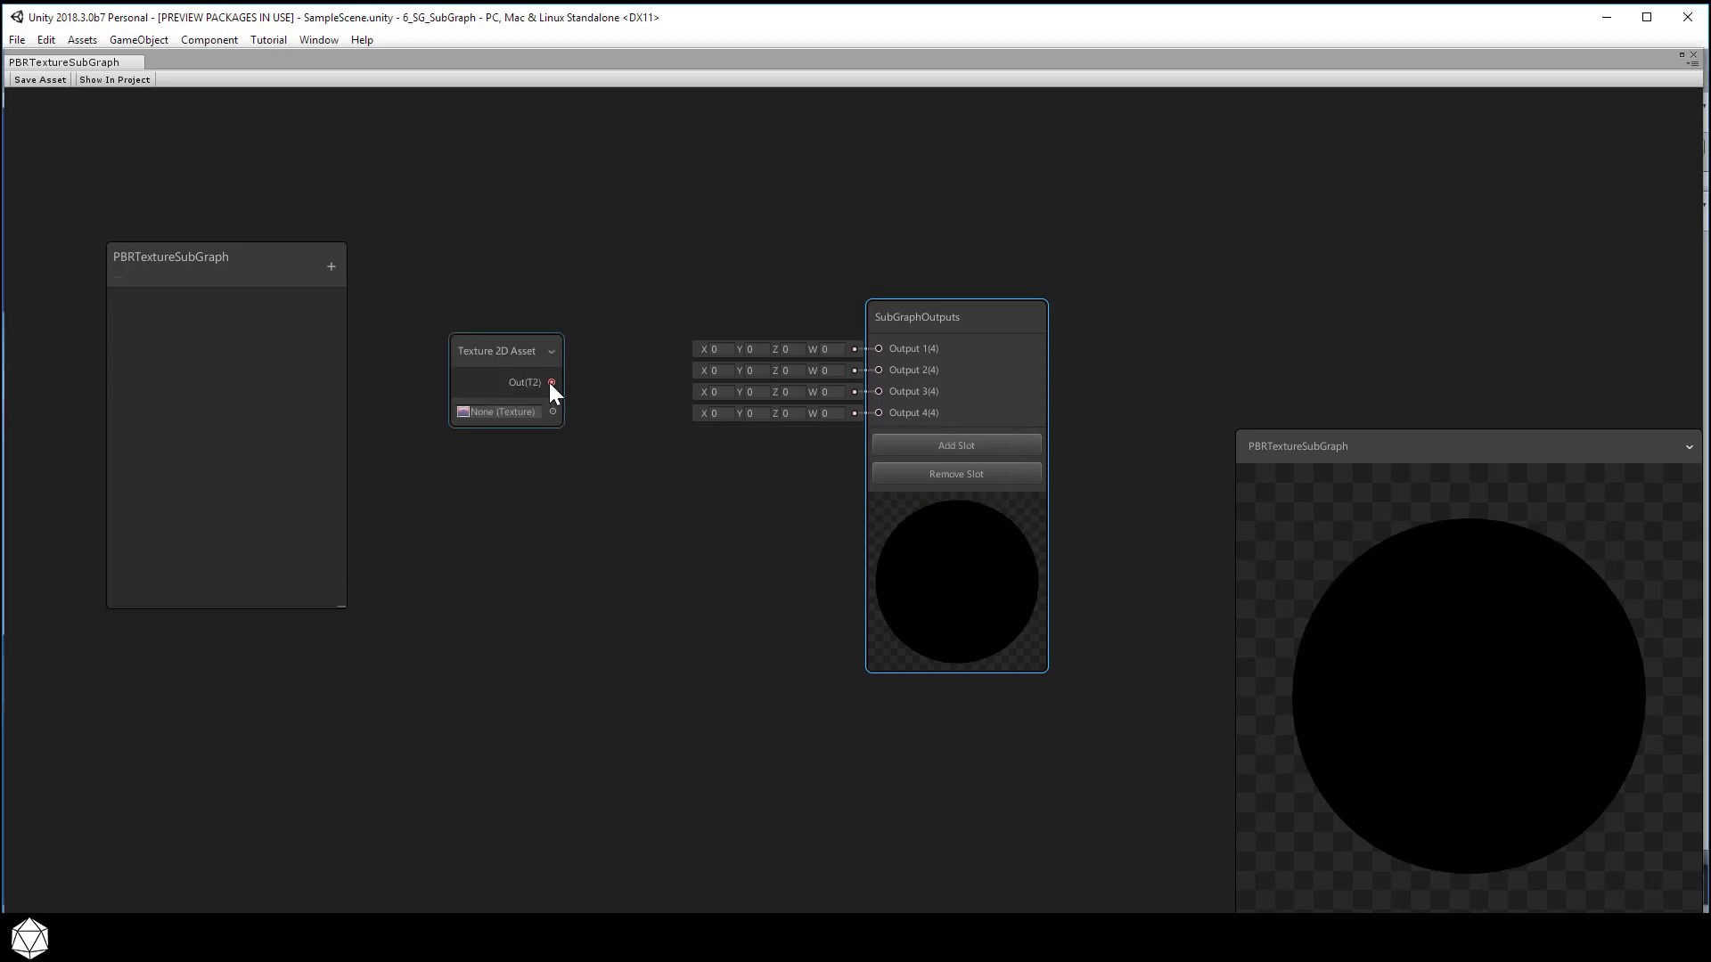
Step: Create a Sample Texture 2D node connected to the Texture 2D Asset node's output
{"action": "left_click_drag", "start_coordinate": [550, 384], "coordinate": [617, 467]}
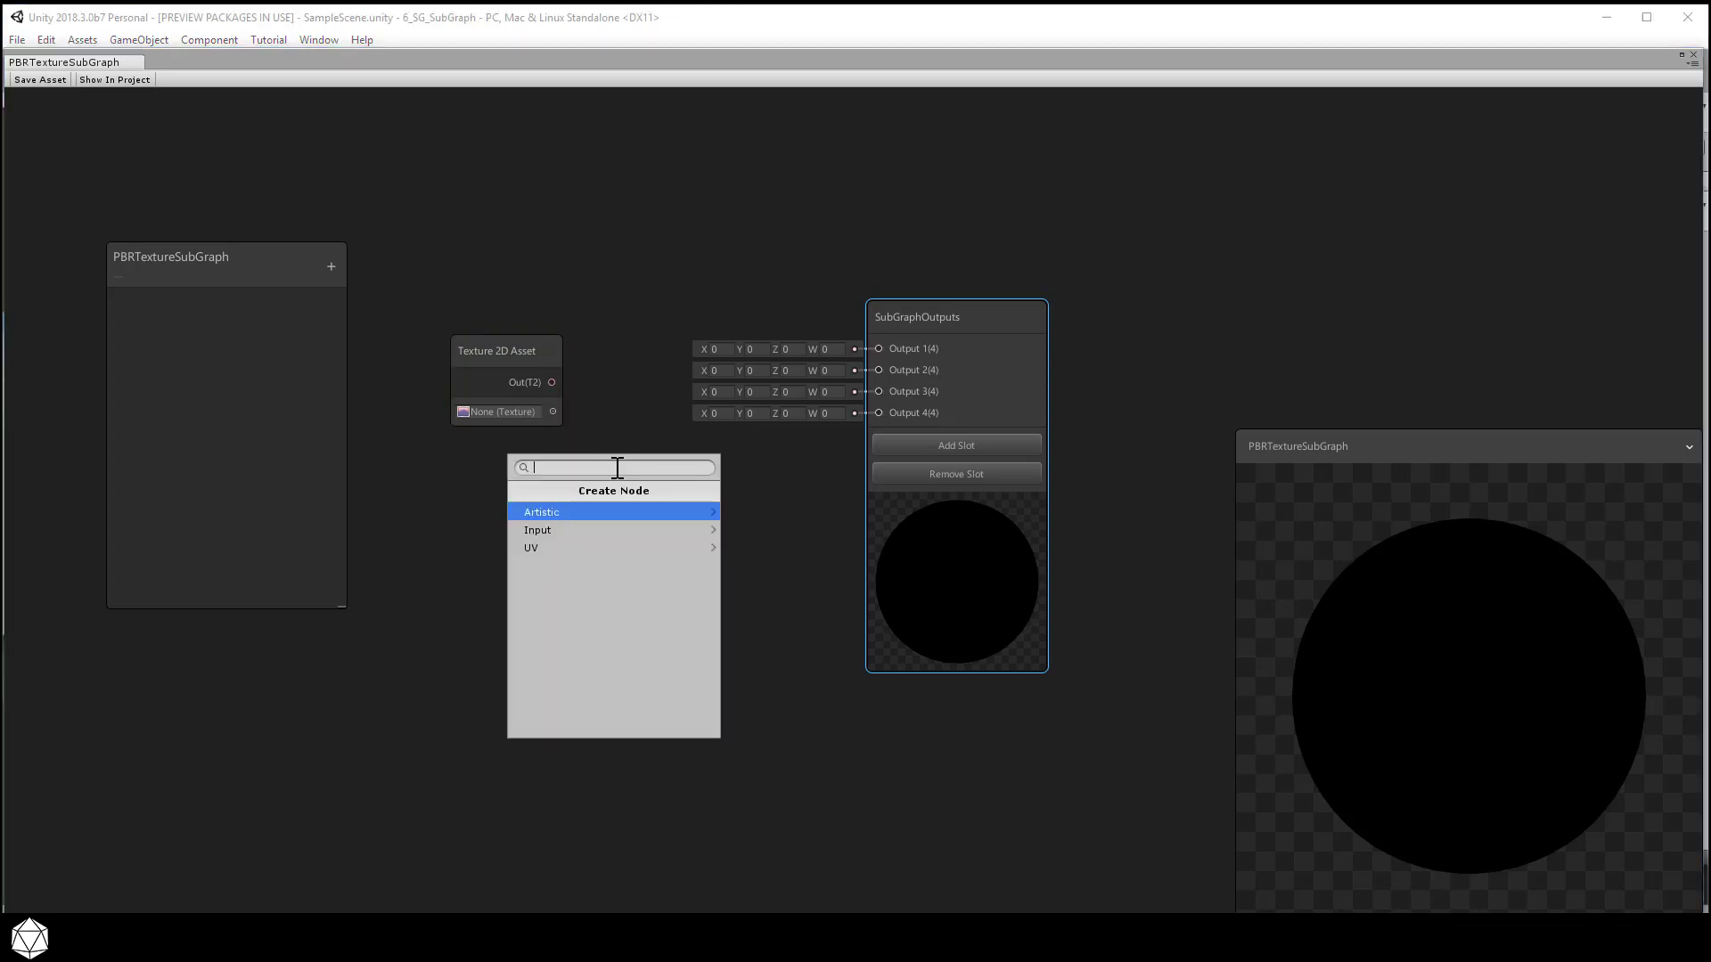
{"action": "left_click", "coordinate": [587, 528]}
{"action": "left_click", "coordinate": [593, 515]}
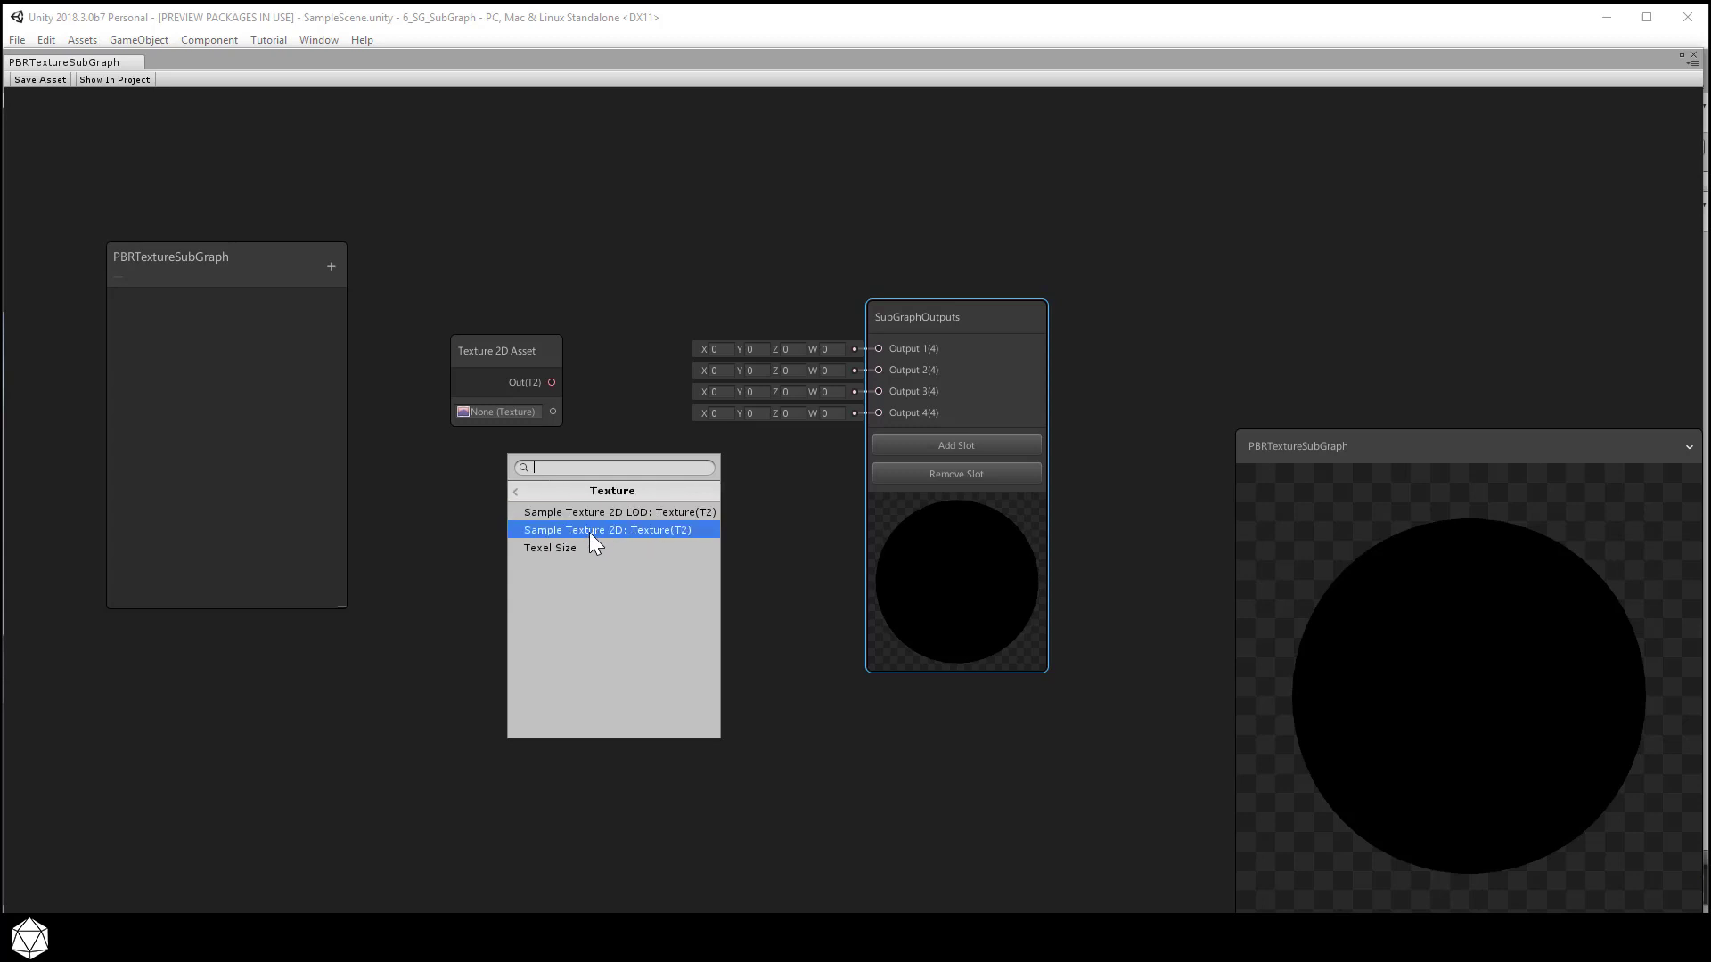
{"action": "left_click", "coordinate": [693, 531]}
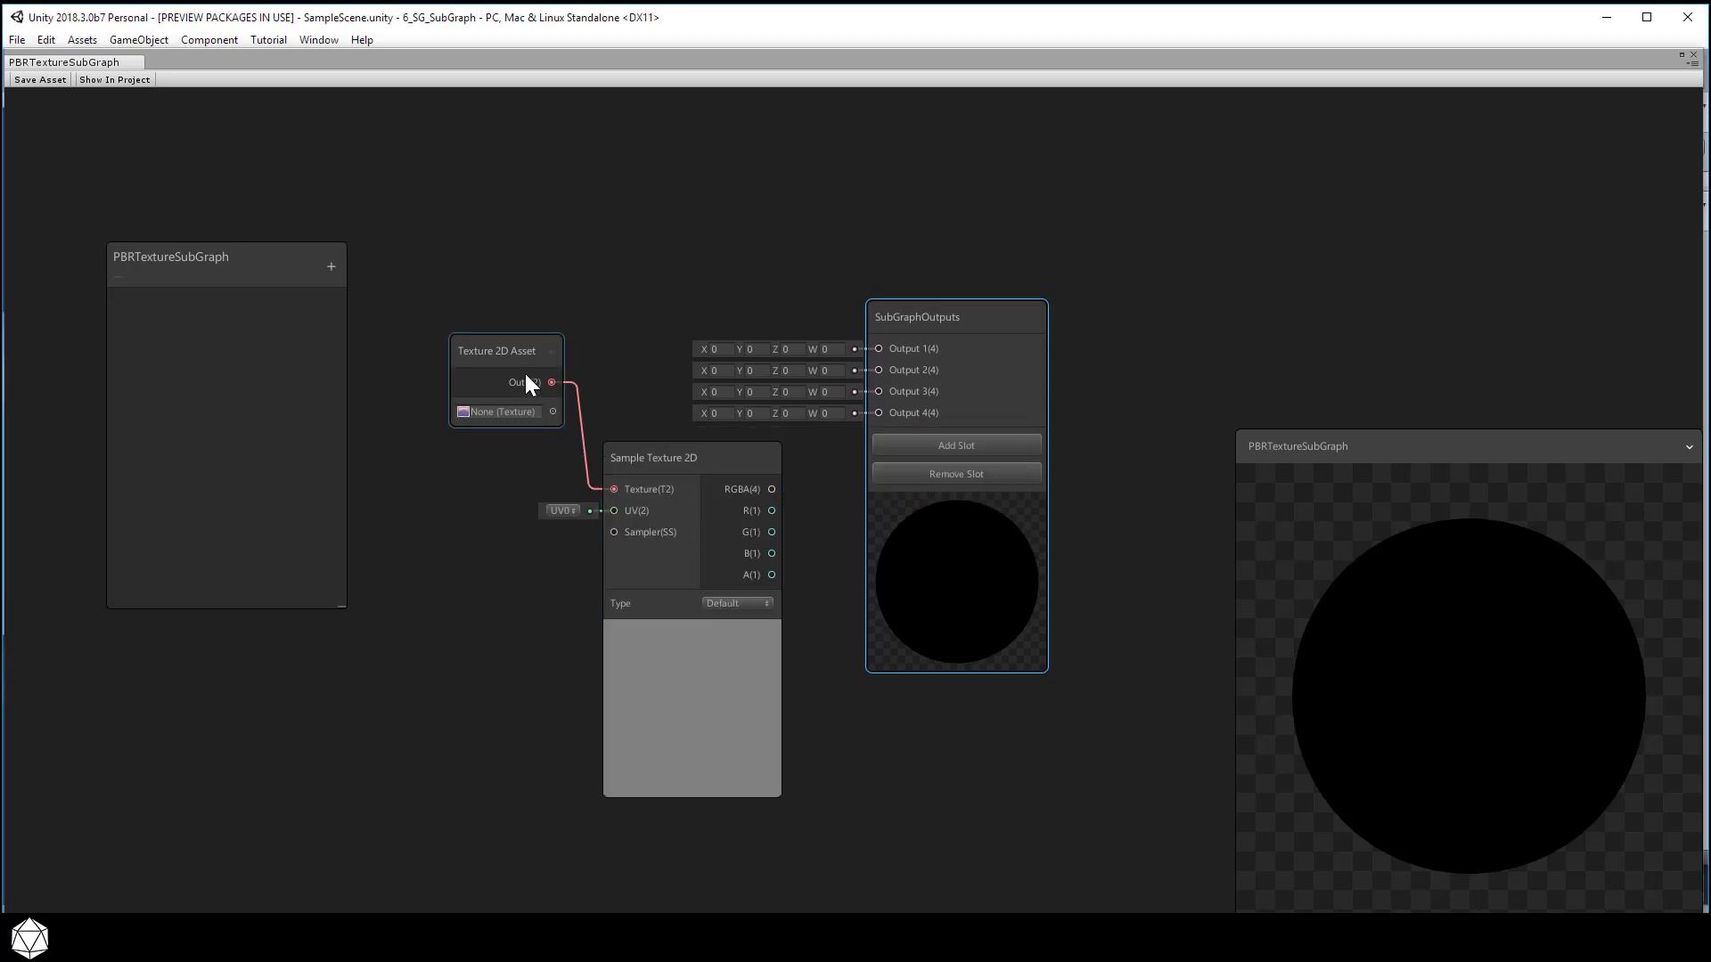
Step: Connect the Sample Texture 2D node's RGBA output to Output 1 of SubGraphOutputs and arrange the texture nodes beside the blackboard
{"action": "left_click_drag", "start_coordinate": [505, 347], "coordinate": [470, 448]}
{"action": "left_click_drag", "start_coordinate": [645, 452], "coordinate": [633, 453]}
{"action": "left_click_drag", "start_coordinate": [761, 488], "coordinate": [1026, 502]}
{"action": "left_click_drag", "start_coordinate": [462, 352], "coordinate": [640, 271]}
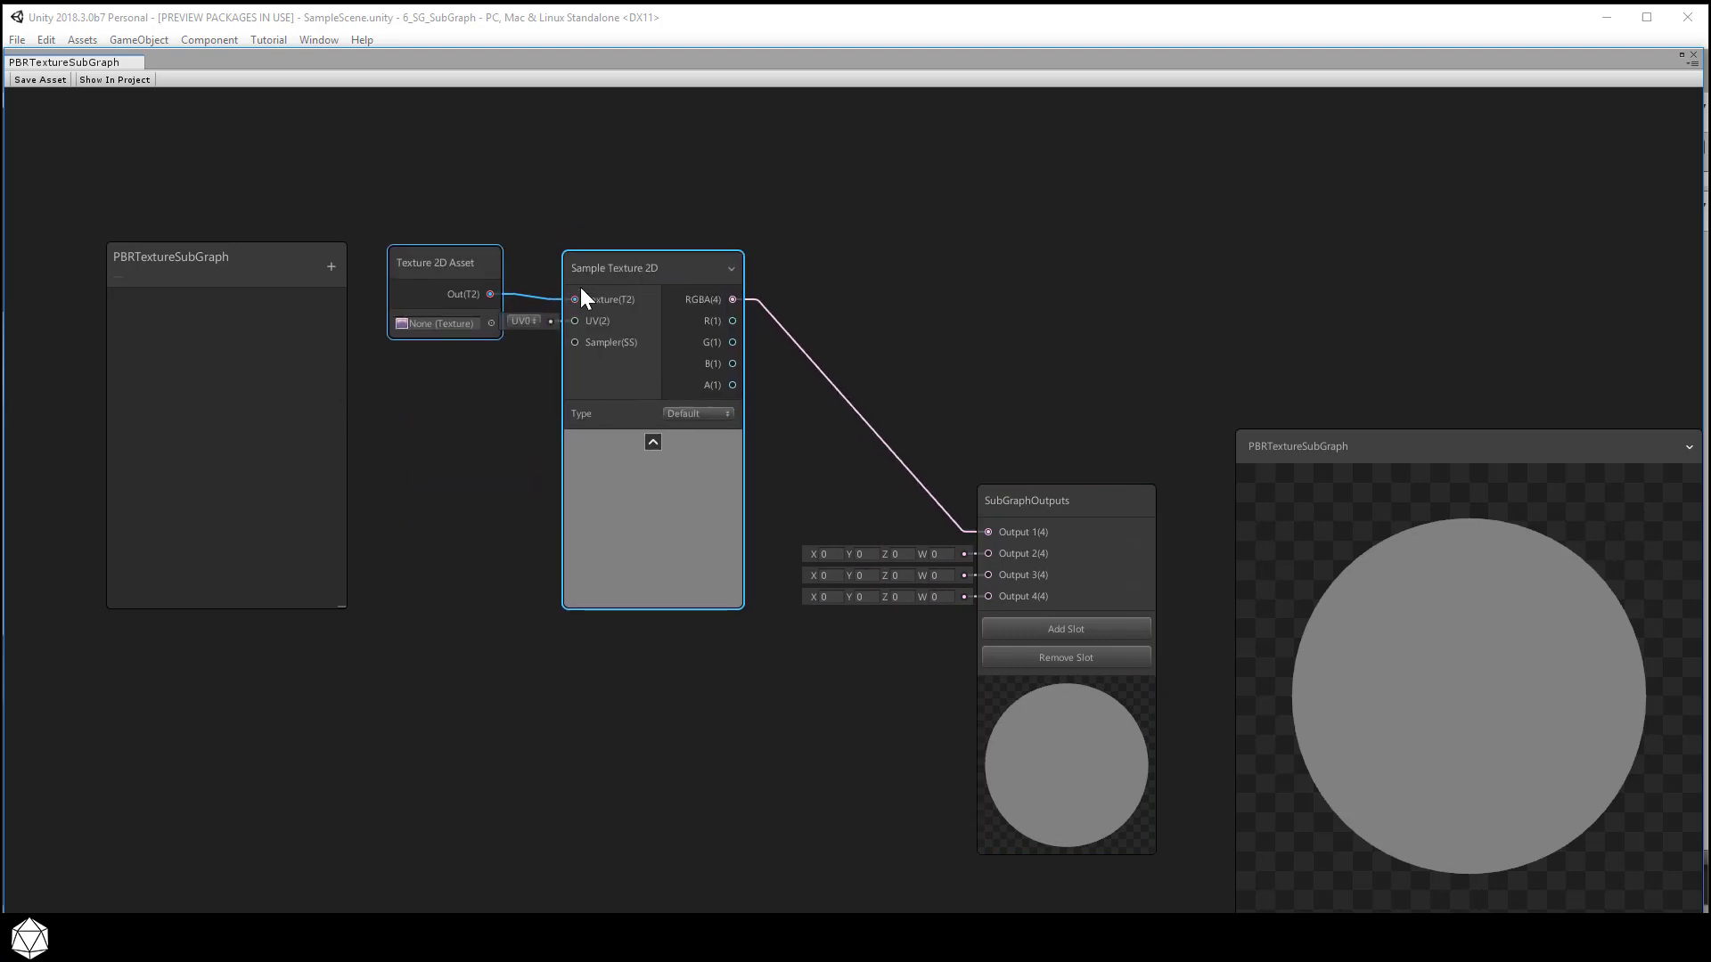
{"action": "left_click", "coordinate": [428, 214]}
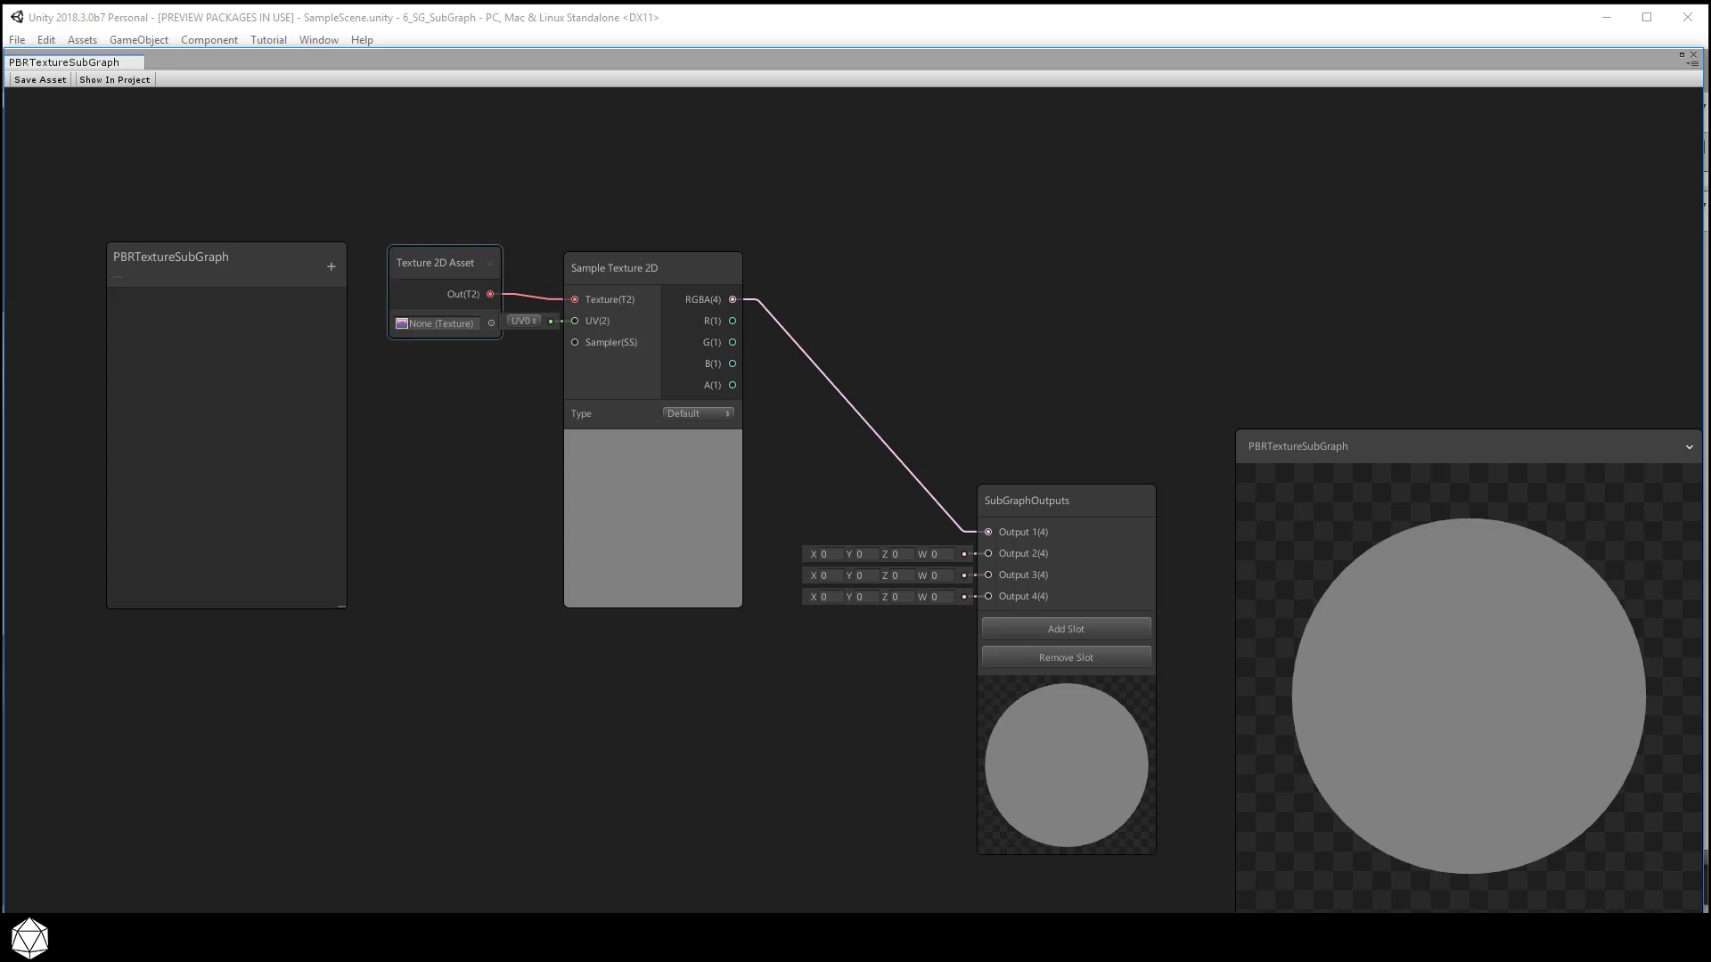
Step: Convert the Texture 2D Asset node to a property and rename that property Albedo in the blackboard
{"action": "left_click", "coordinate": [435, 264]}
{"action": "right_click", "coordinate": [435, 264]}
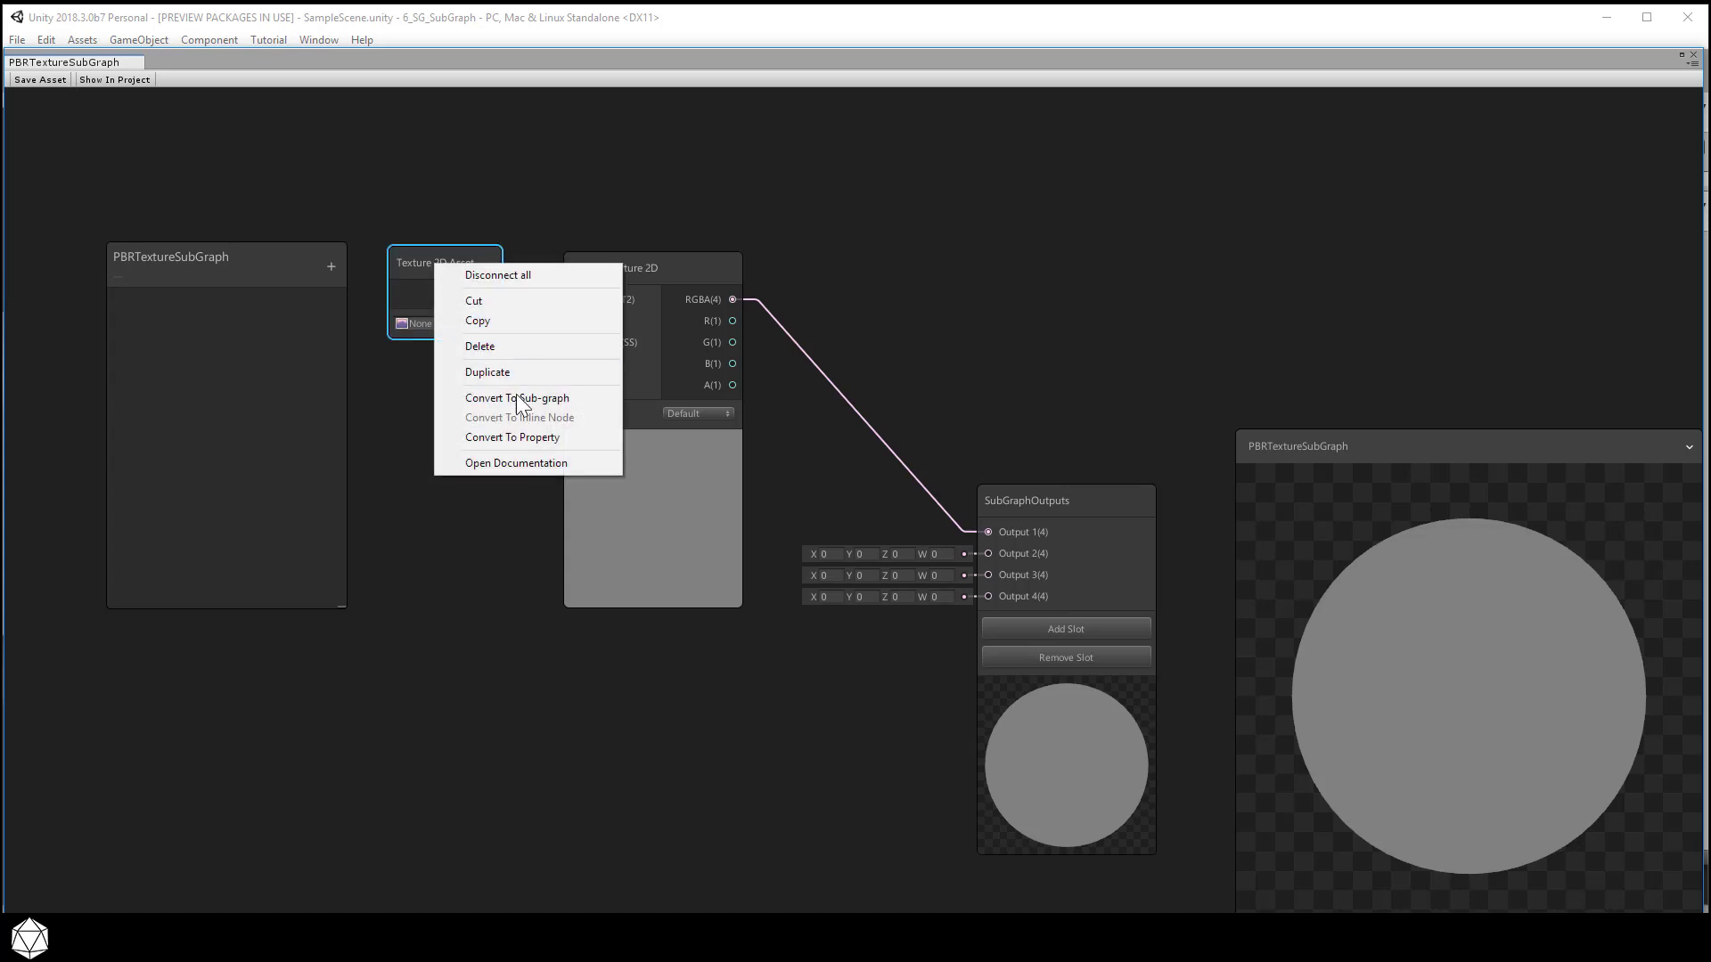
{"action": "left_click", "coordinate": [532, 439]}
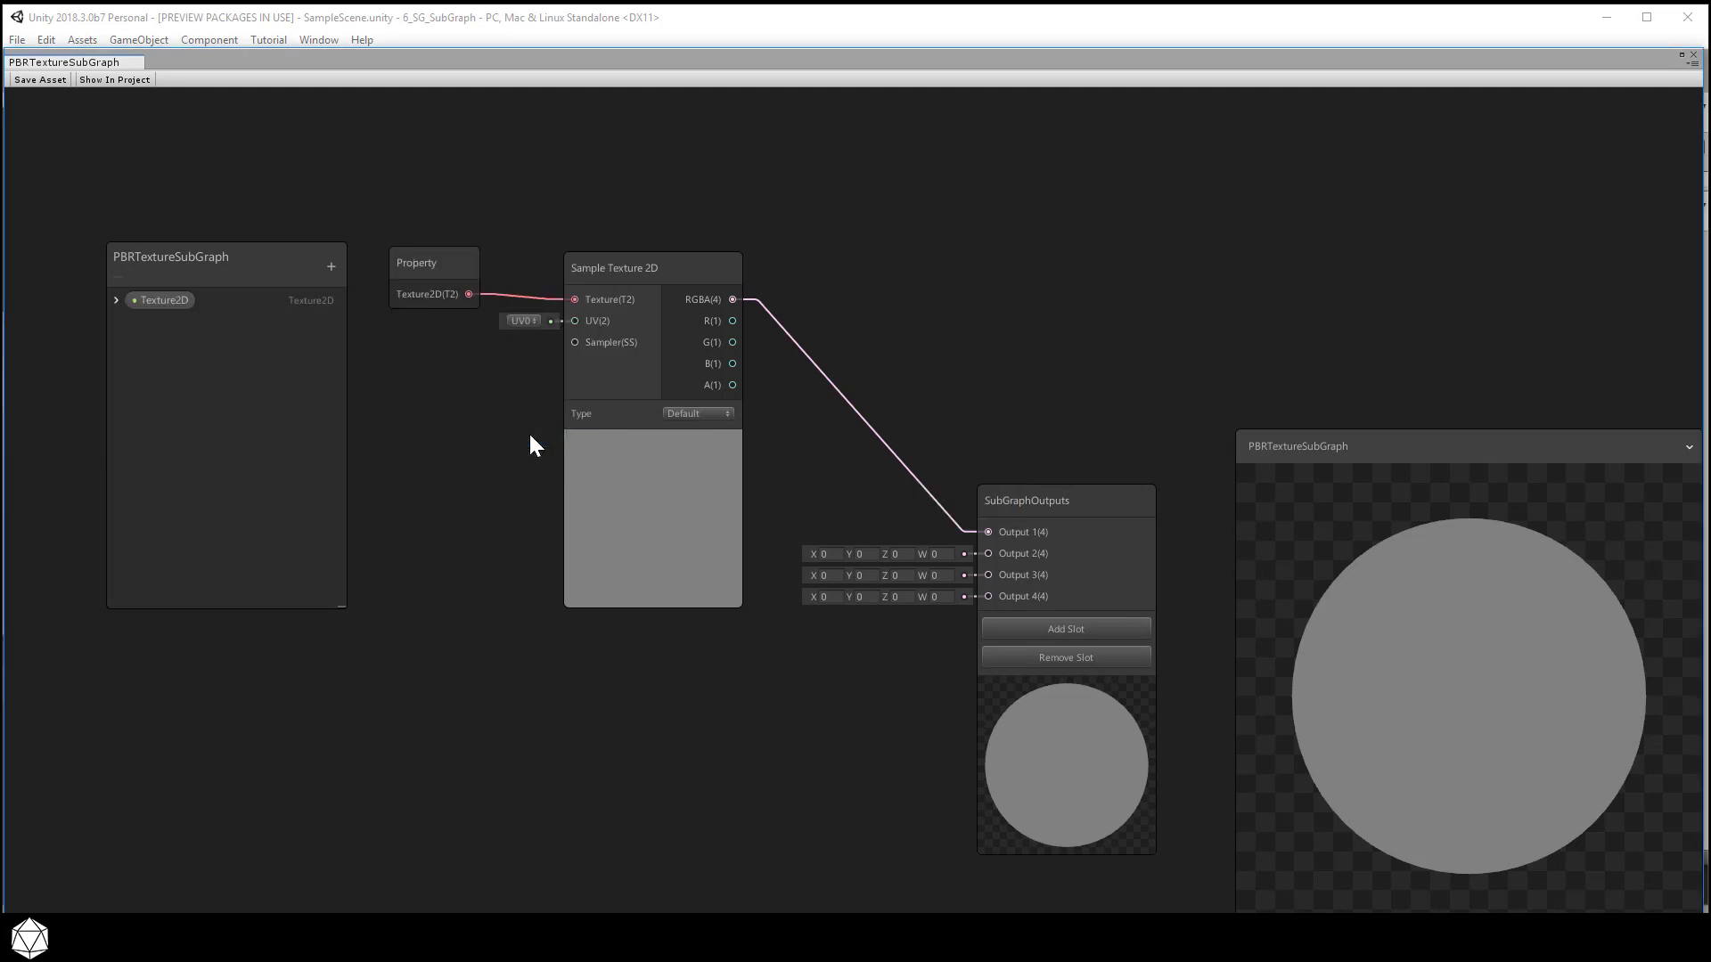
{"action": "left_click", "coordinate": [113, 299]}
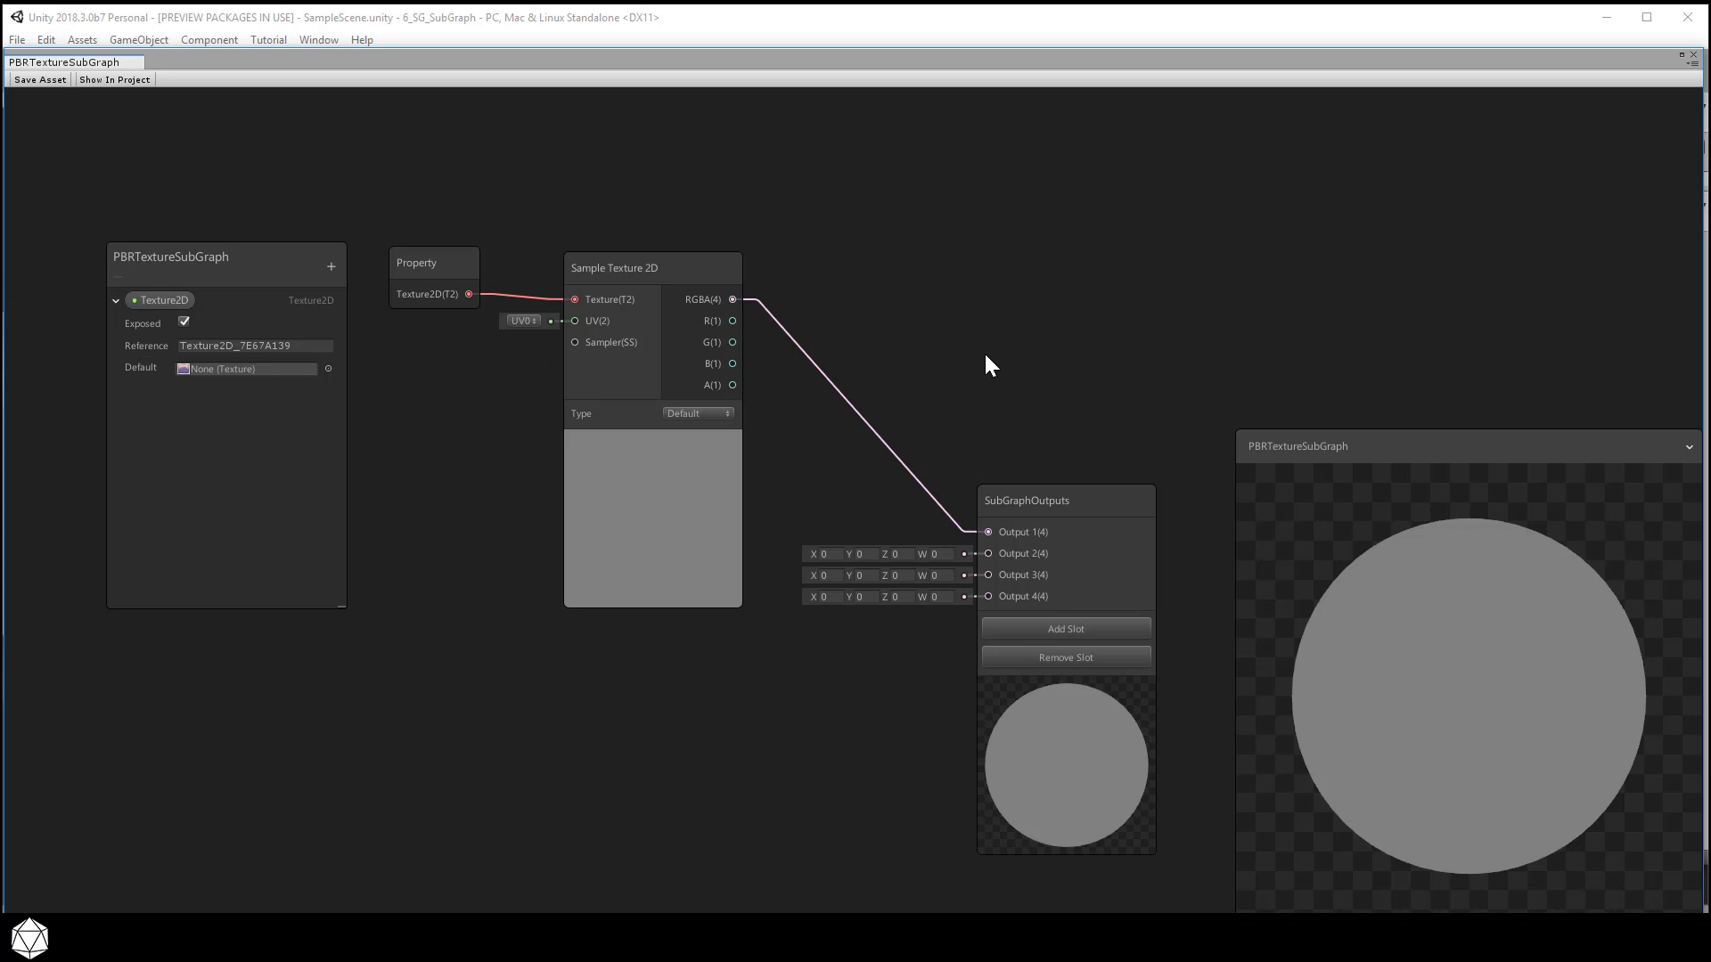
{"action": "double_click", "coordinate": [169, 303]}
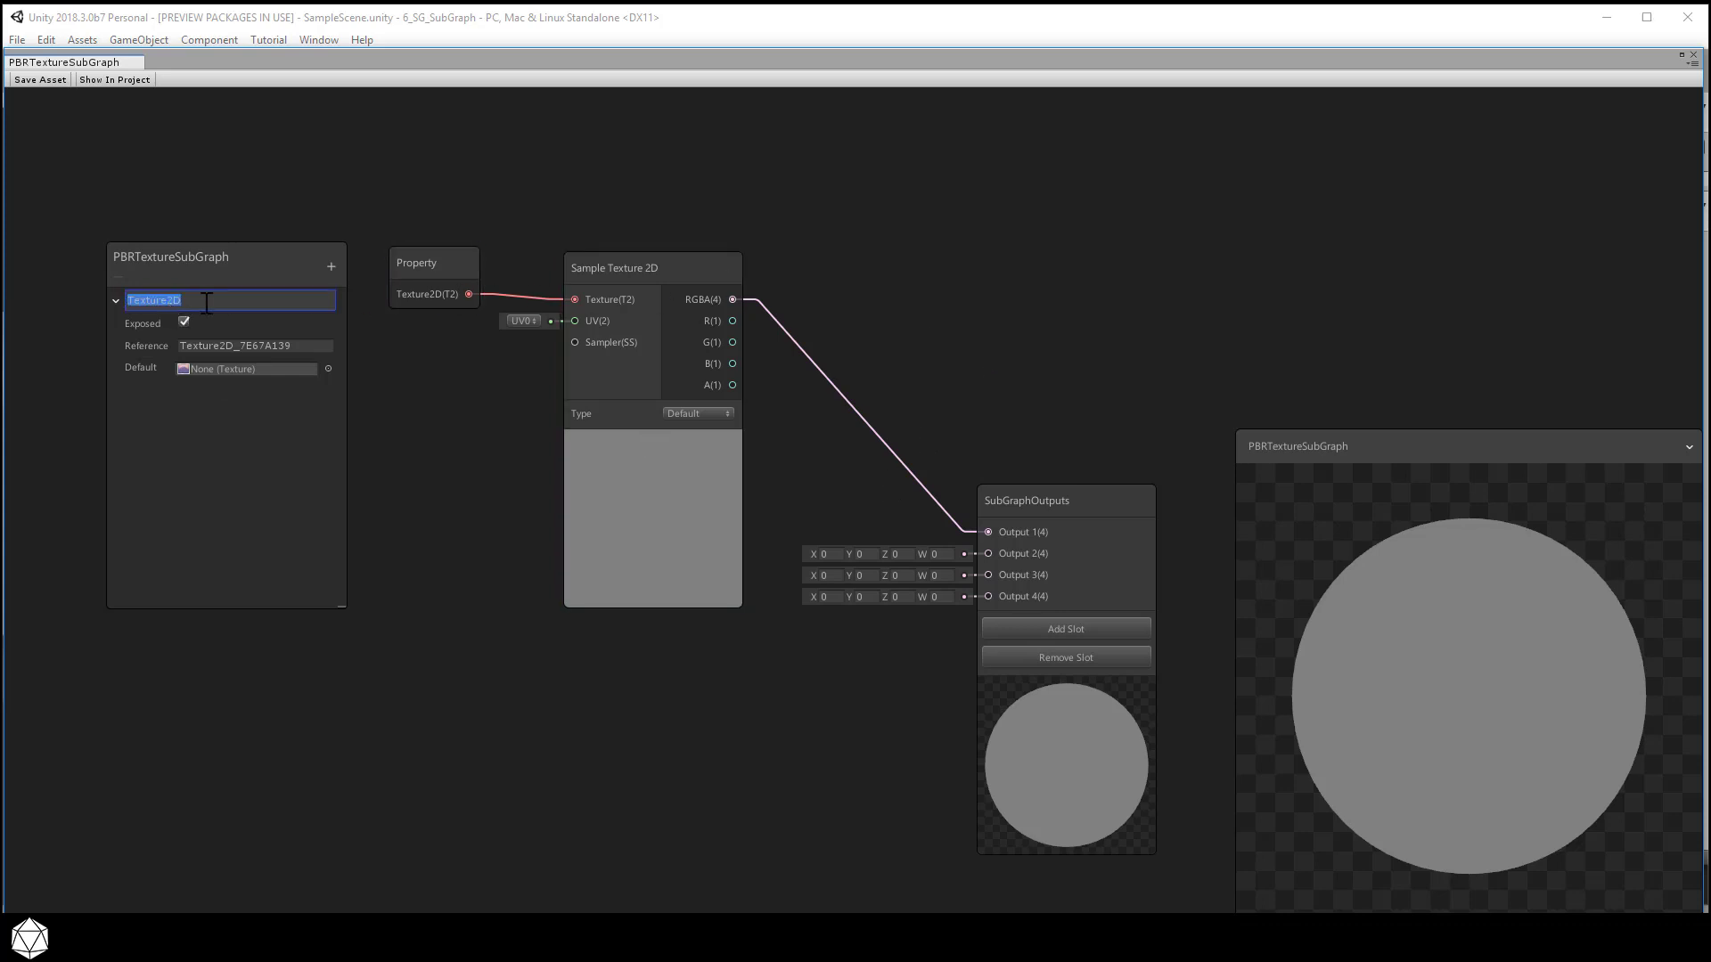
{"action": "type", "text": "Albedo"}
{"action": "key", "text": "Return"}
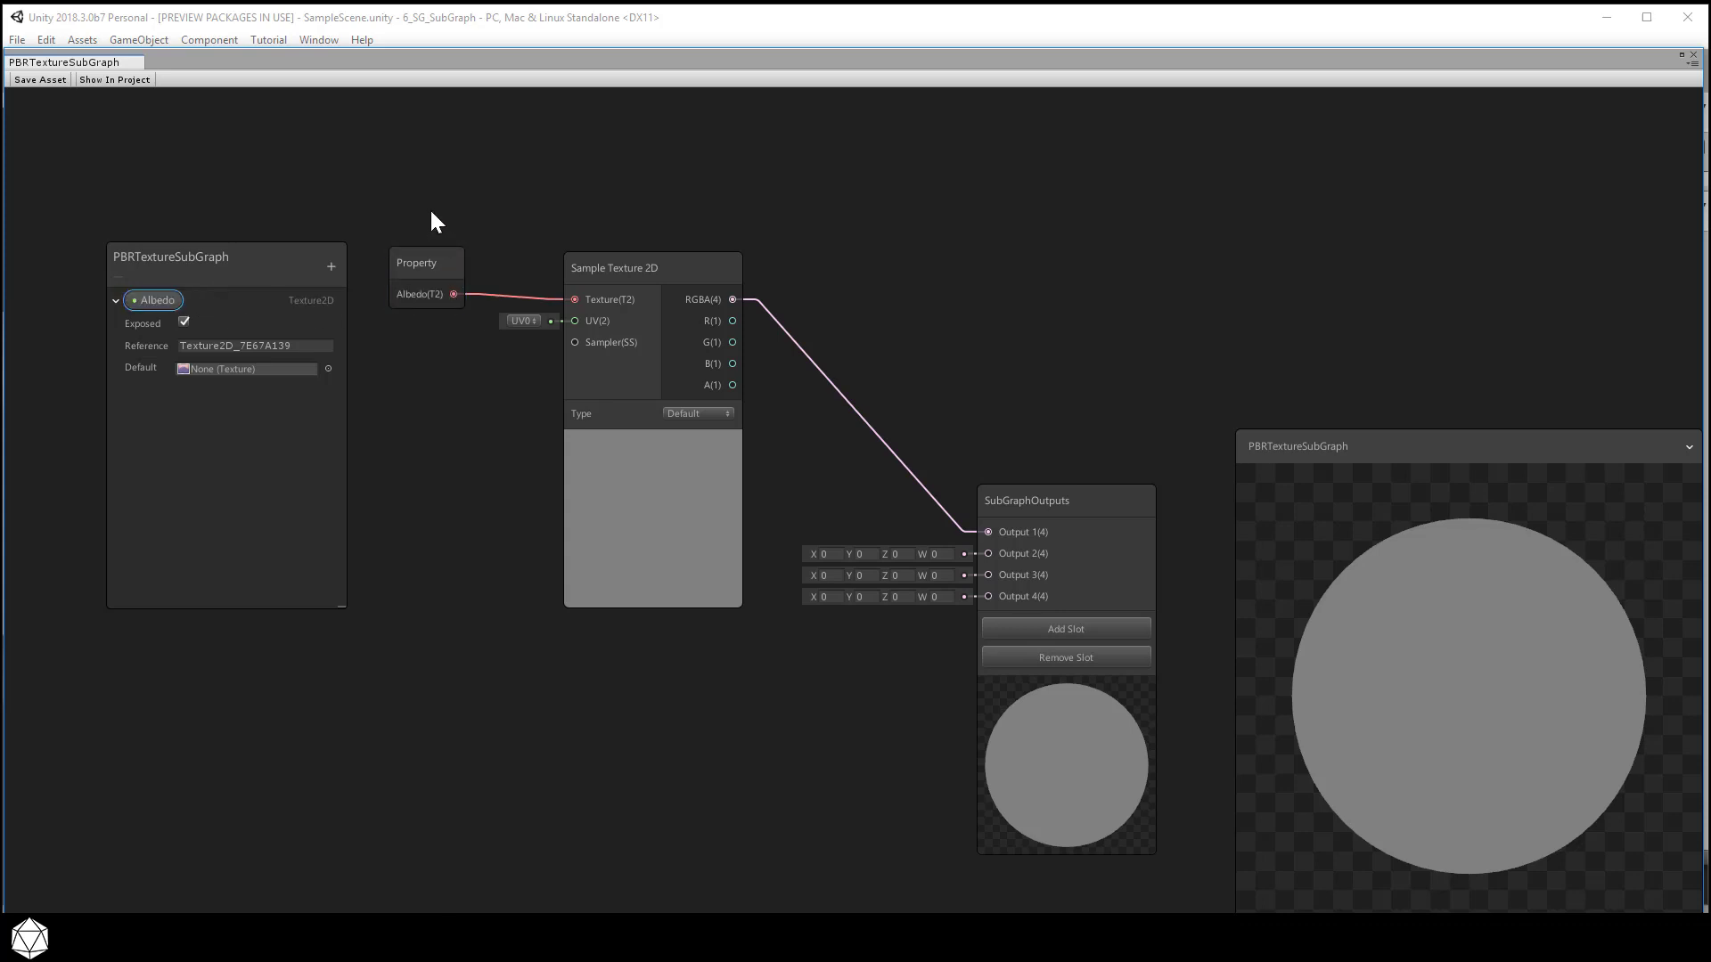
Step: Move the Albedo property node and the Sample Texture 2D node together higher in the graph
{"action": "left_click_drag", "start_coordinate": [398, 210], "coordinate": [633, 351]}
{"action": "left_click_drag", "start_coordinate": [634, 278], "coordinate": [629, 182]}
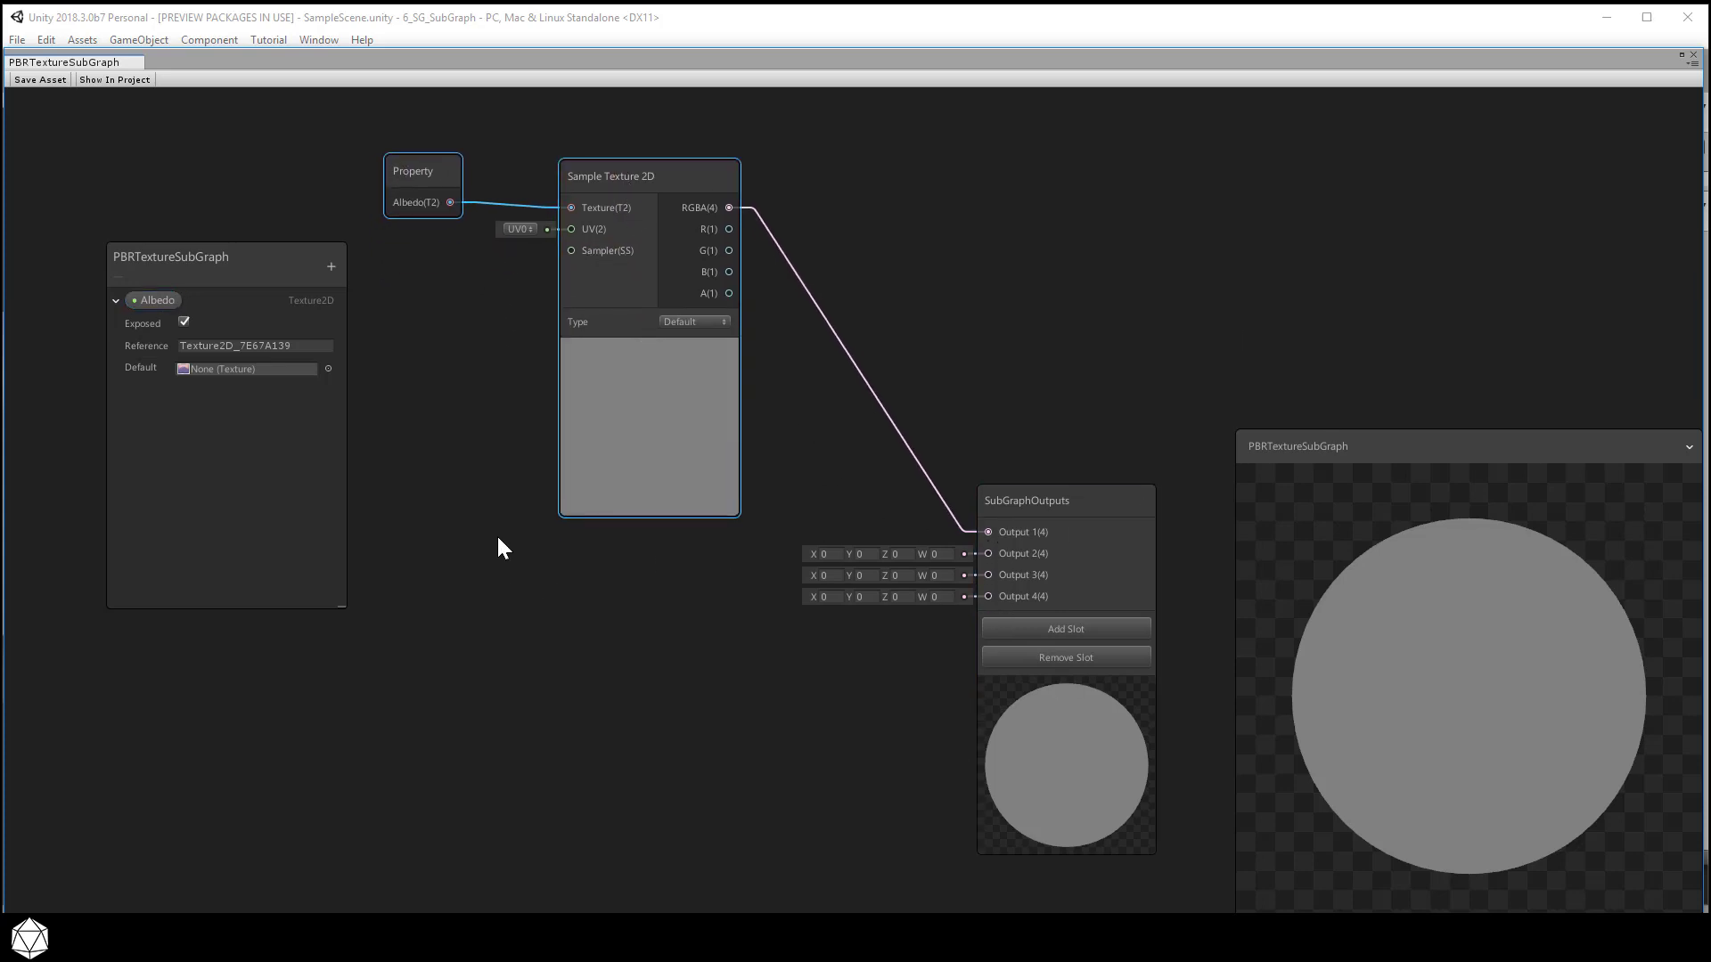
{"action": "left_click", "coordinate": [570, 599]}
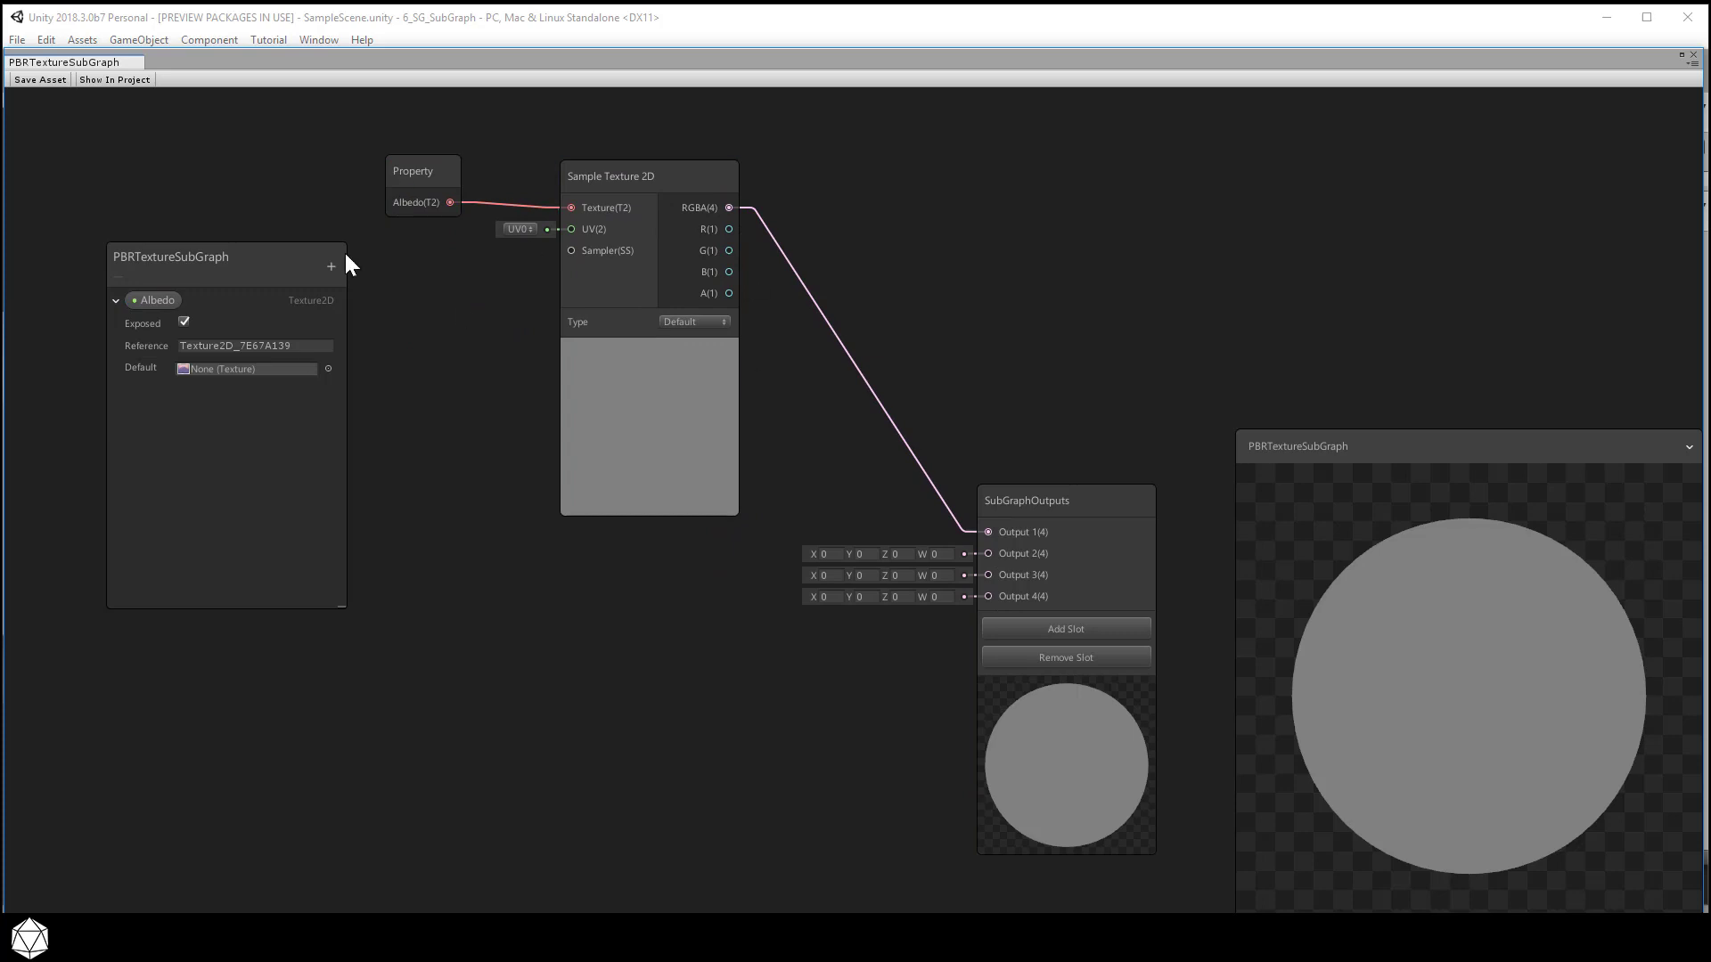
Step: Collapse the Sample Texture 2D preview and the main preview, and reposition the Albedo and SubGraphOutputs nodes to free up space
{"action": "left_click", "coordinate": [649, 350]}
{"action": "left_click_drag", "start_coordinate": [435, 176], "coordinate": [451, 193]}
{"action": "left_click", "coordinate": [713, 351], "text": "shift"}
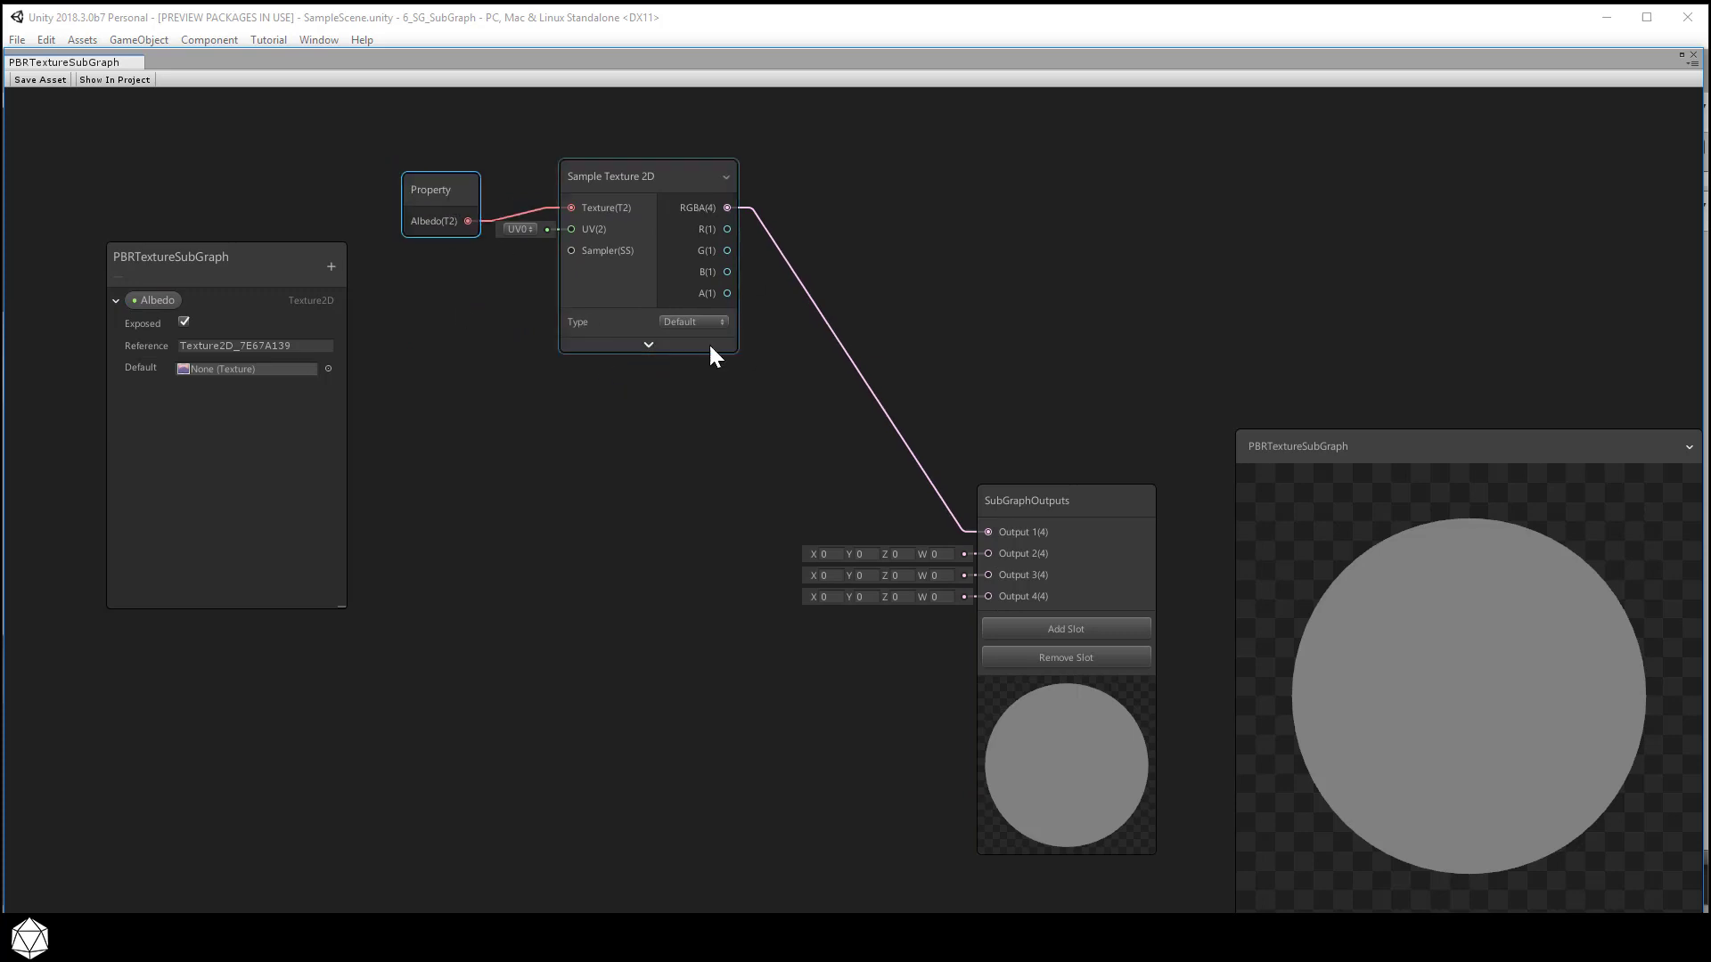
{"action": "left_click", "coordinate": [1690, 446]}
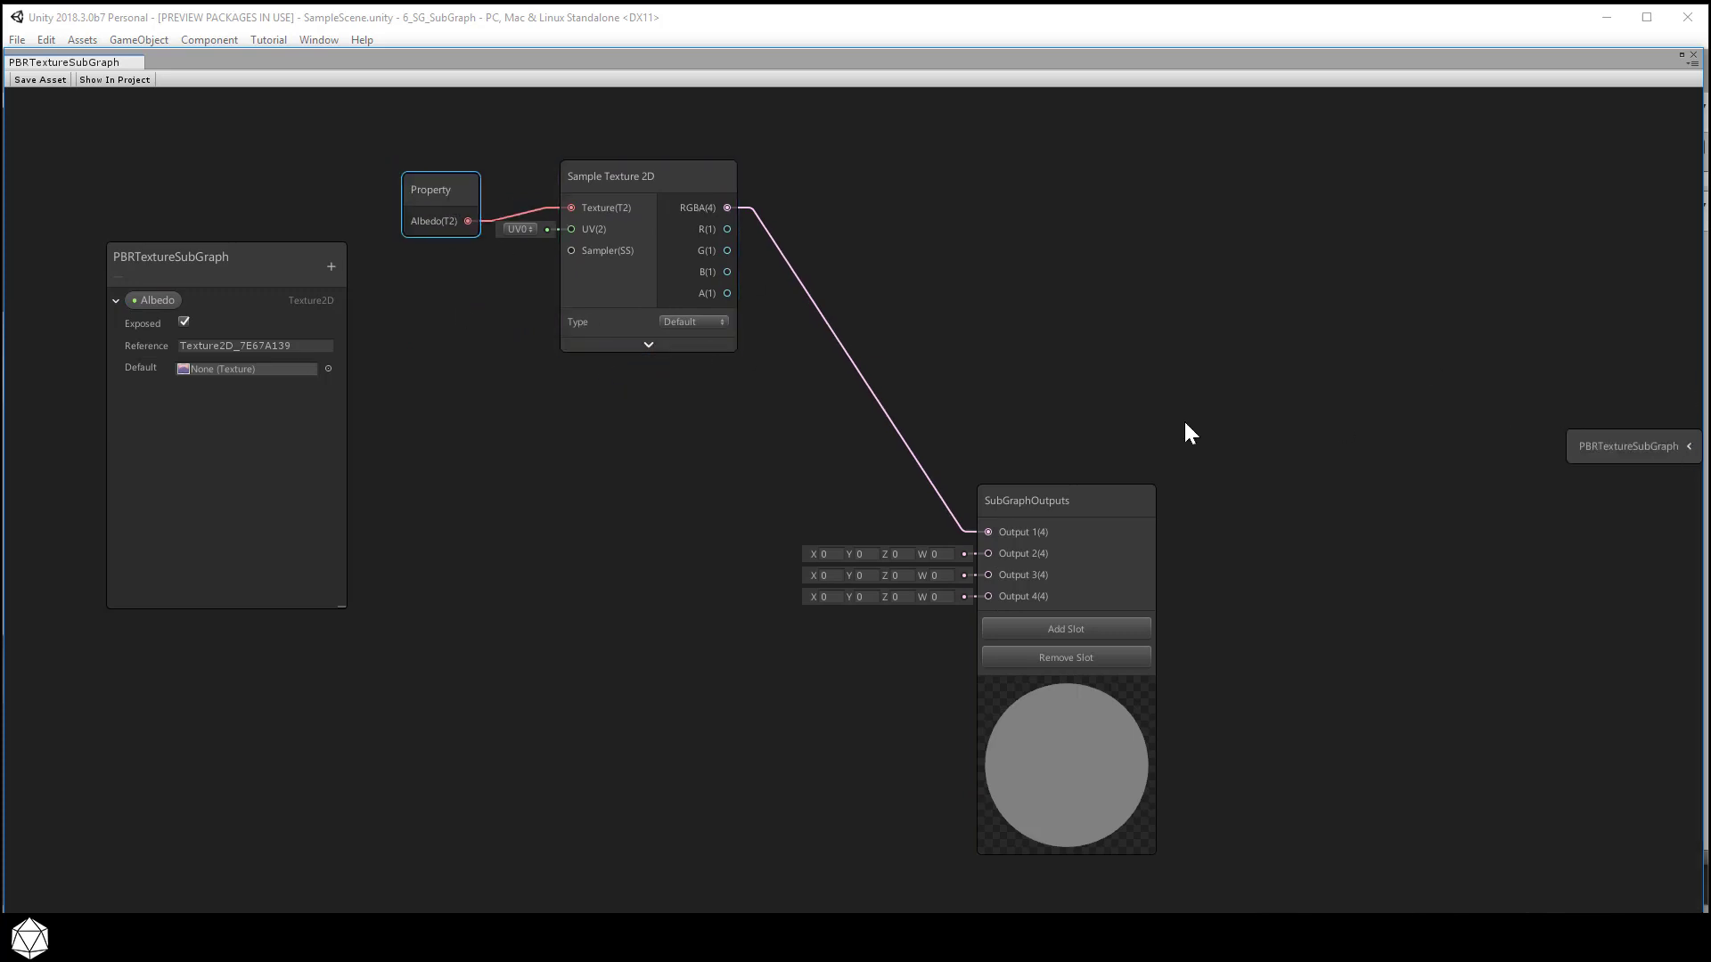
{"action": "left_click_drag", "start_coordinate": [1031, 503], "coordinate": [1163, 325]}
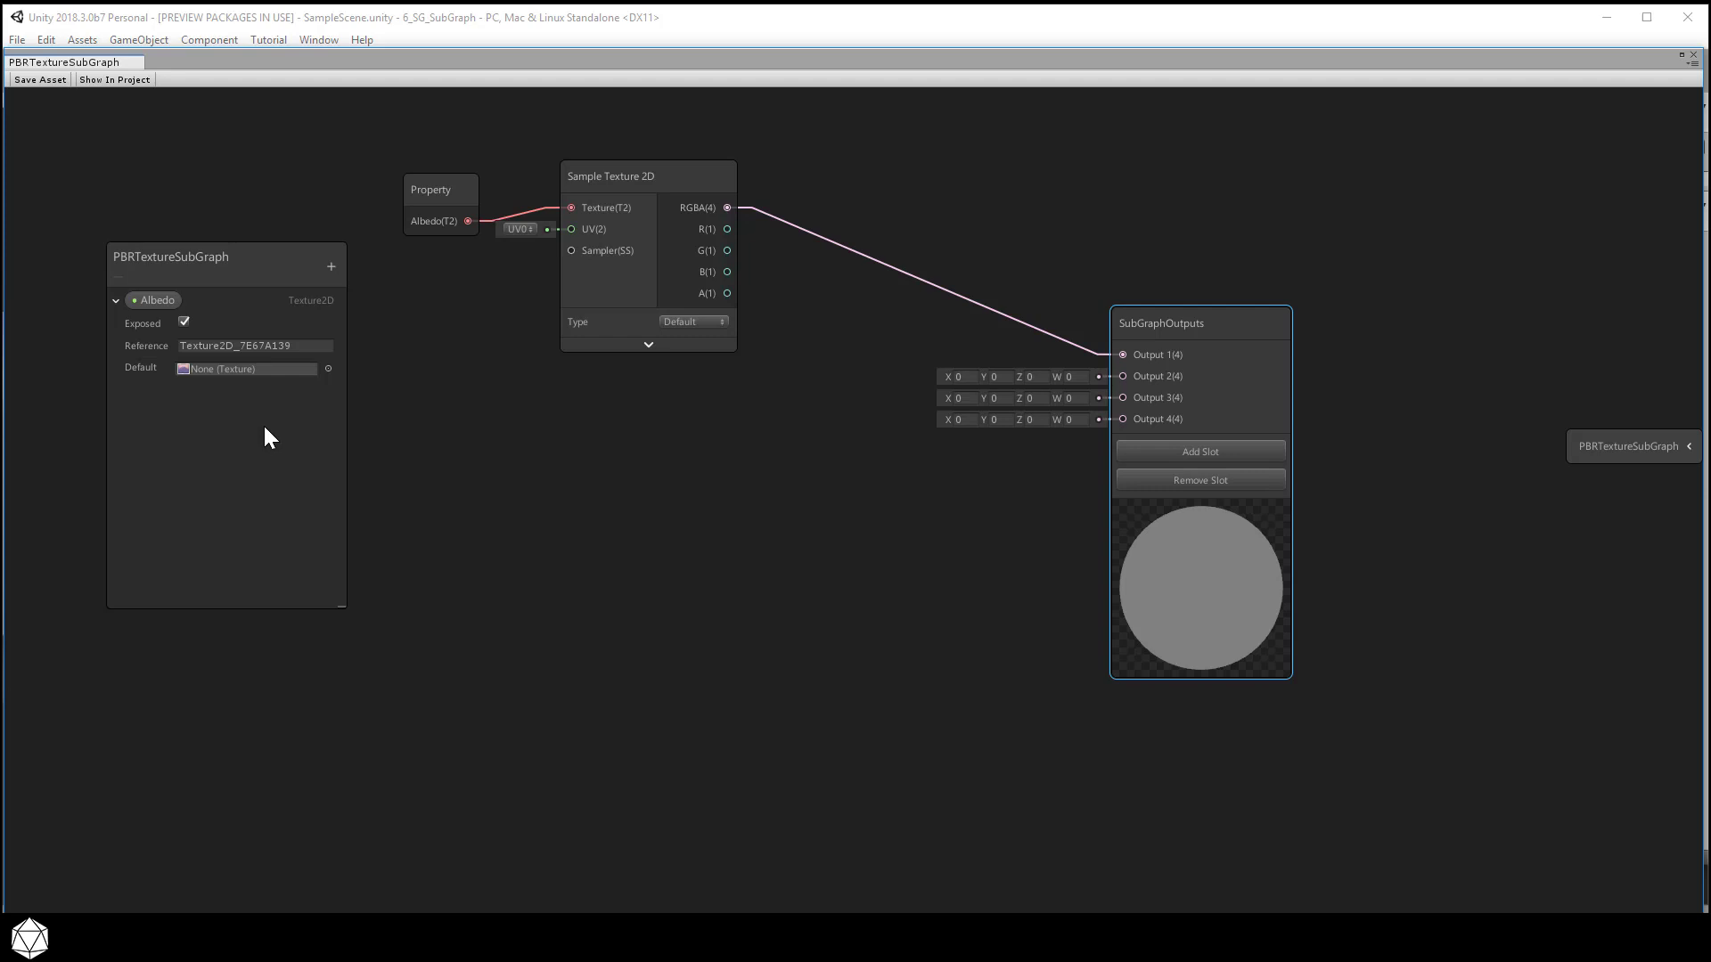
Step: Add a Texture2D property named Normal to the blackboard
{"action": "left_click", "coordinate": [331, 267]}
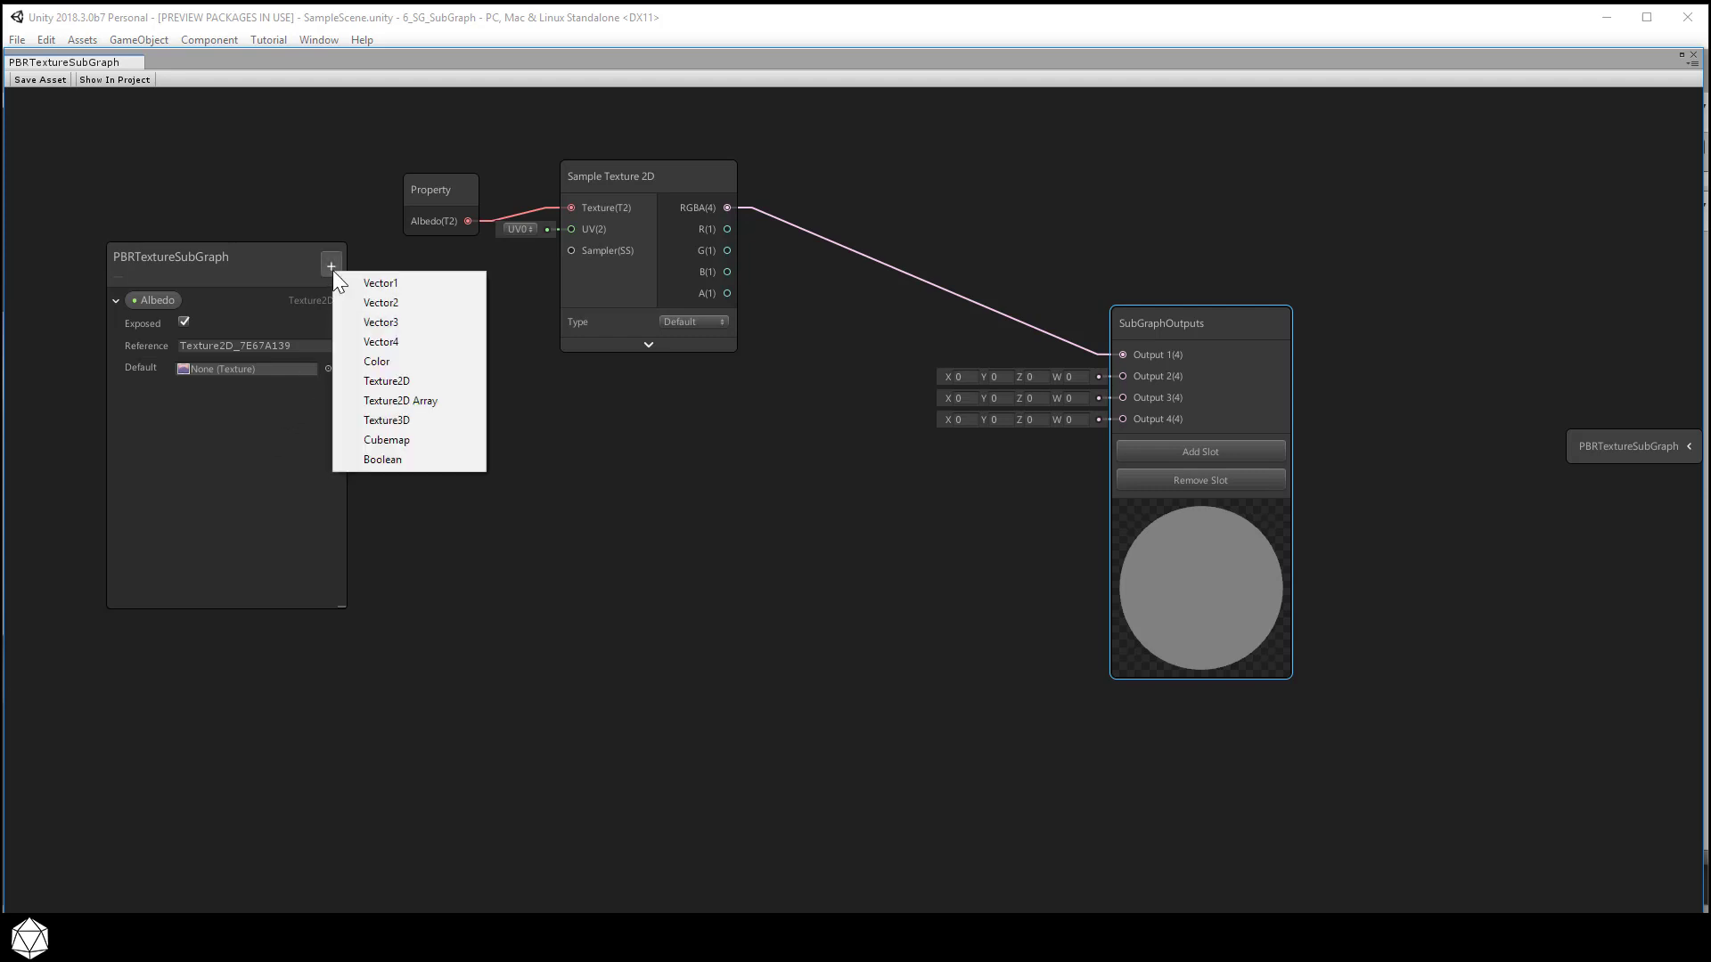
{"action": "left_click", "coordinate": [412, 381]}
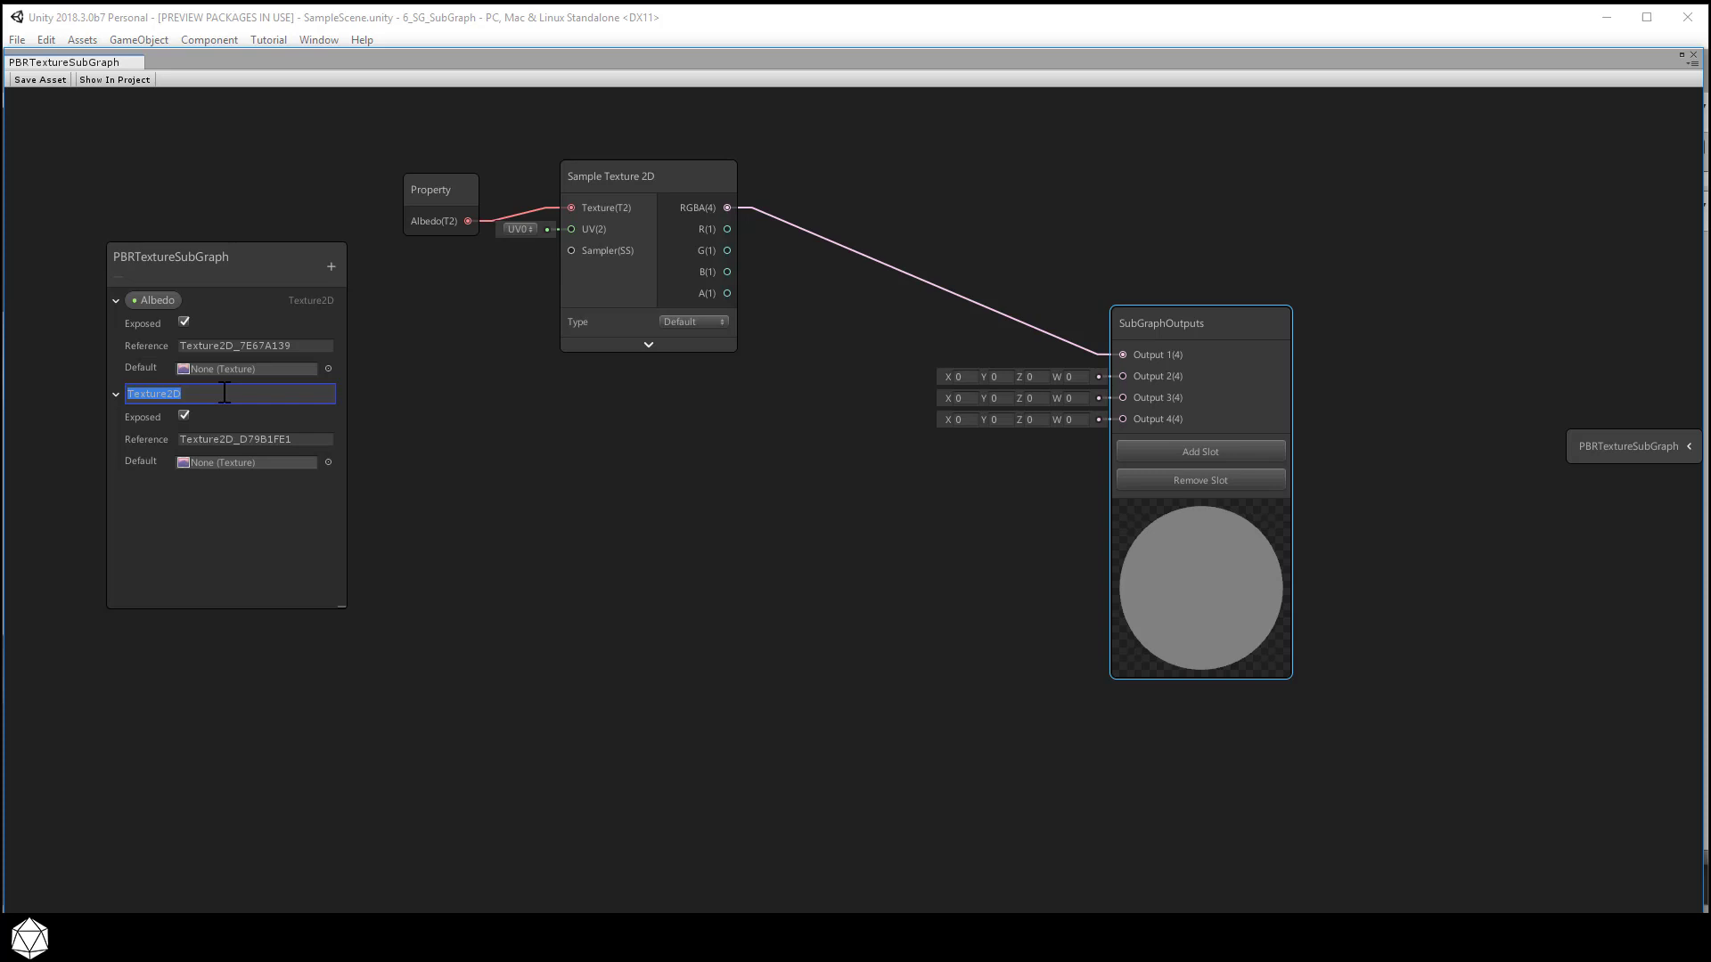
{"action": "type", "text": "Normal"}
{"action": "key", "text": "Return"}
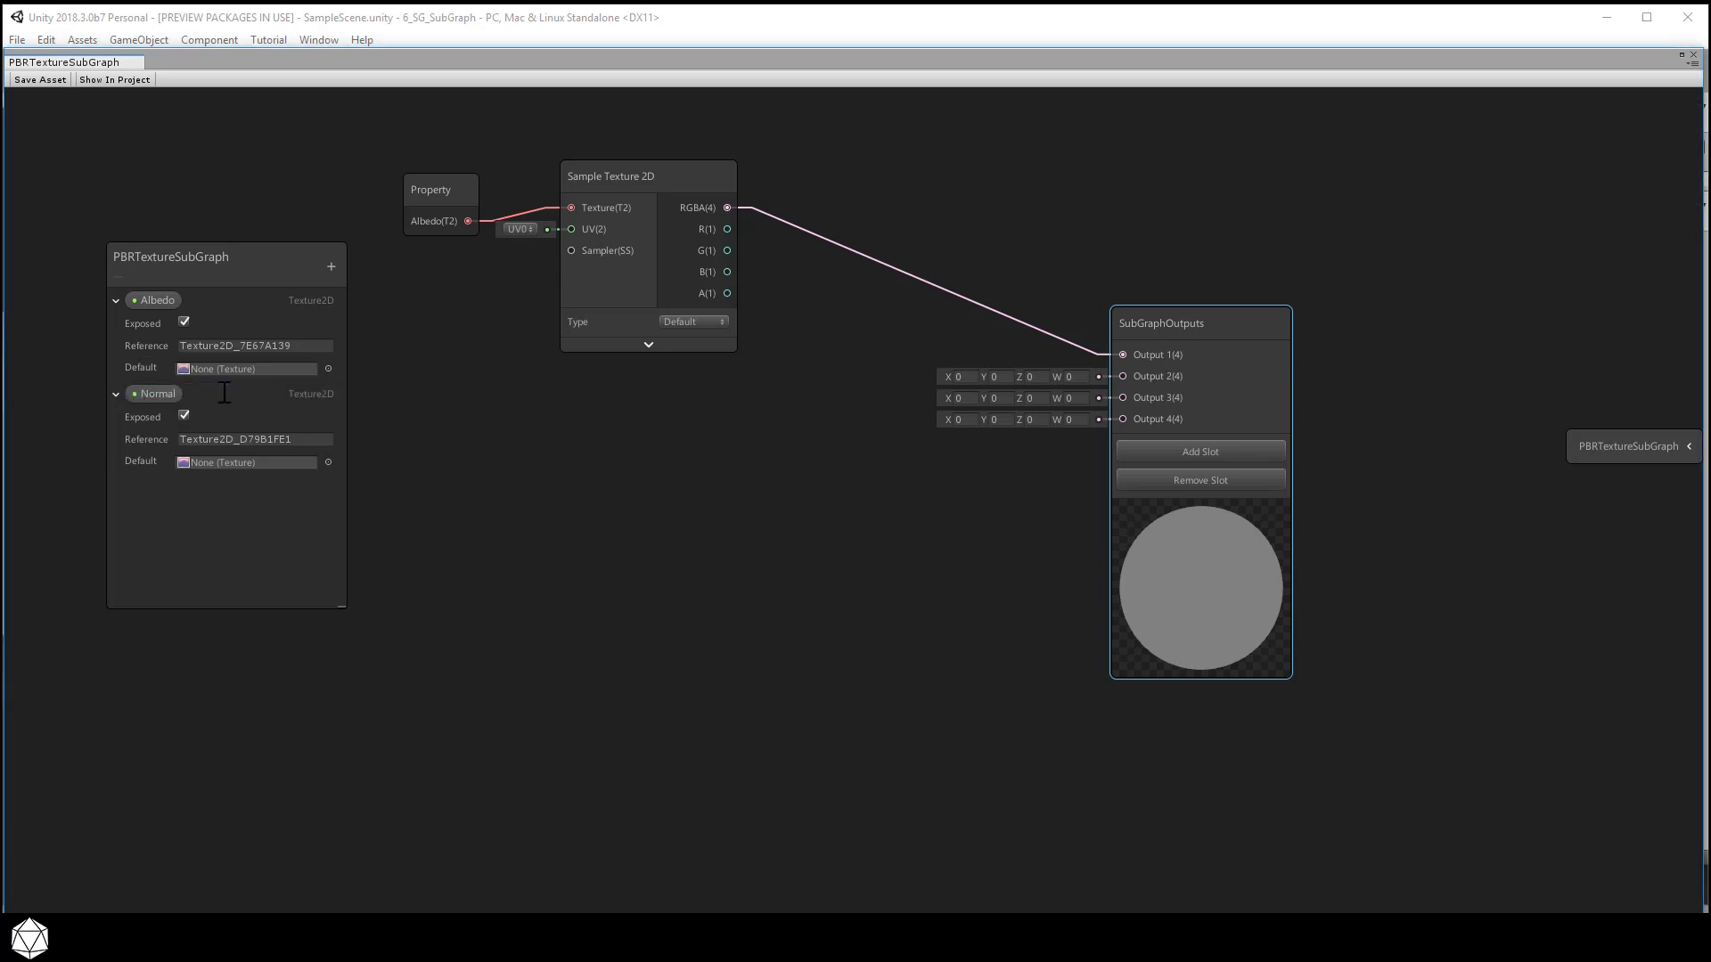
Step: Add a Texture2D property named Metallic to the blackboard
{"action": "left_click", "coordinate": [330, 267]}
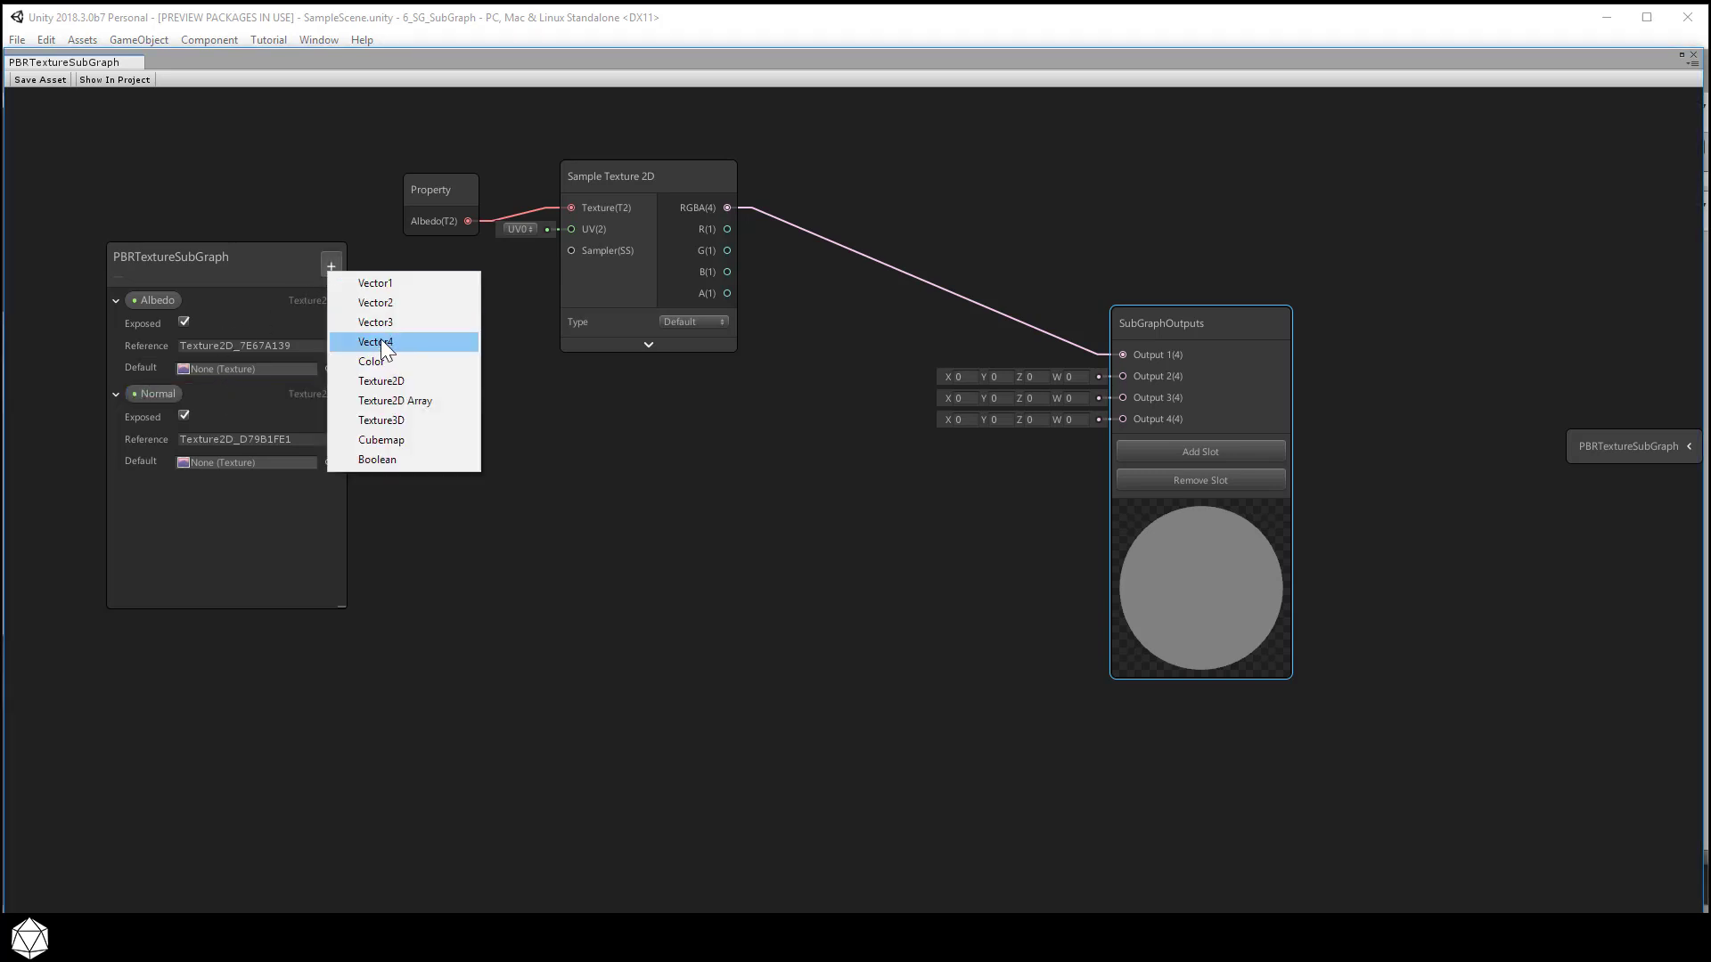
{"action": "left_click", "coordinate": [405, 381]}
{"action": "type", "text": "Metallic"}
{"action": "key", "text": "Return"}
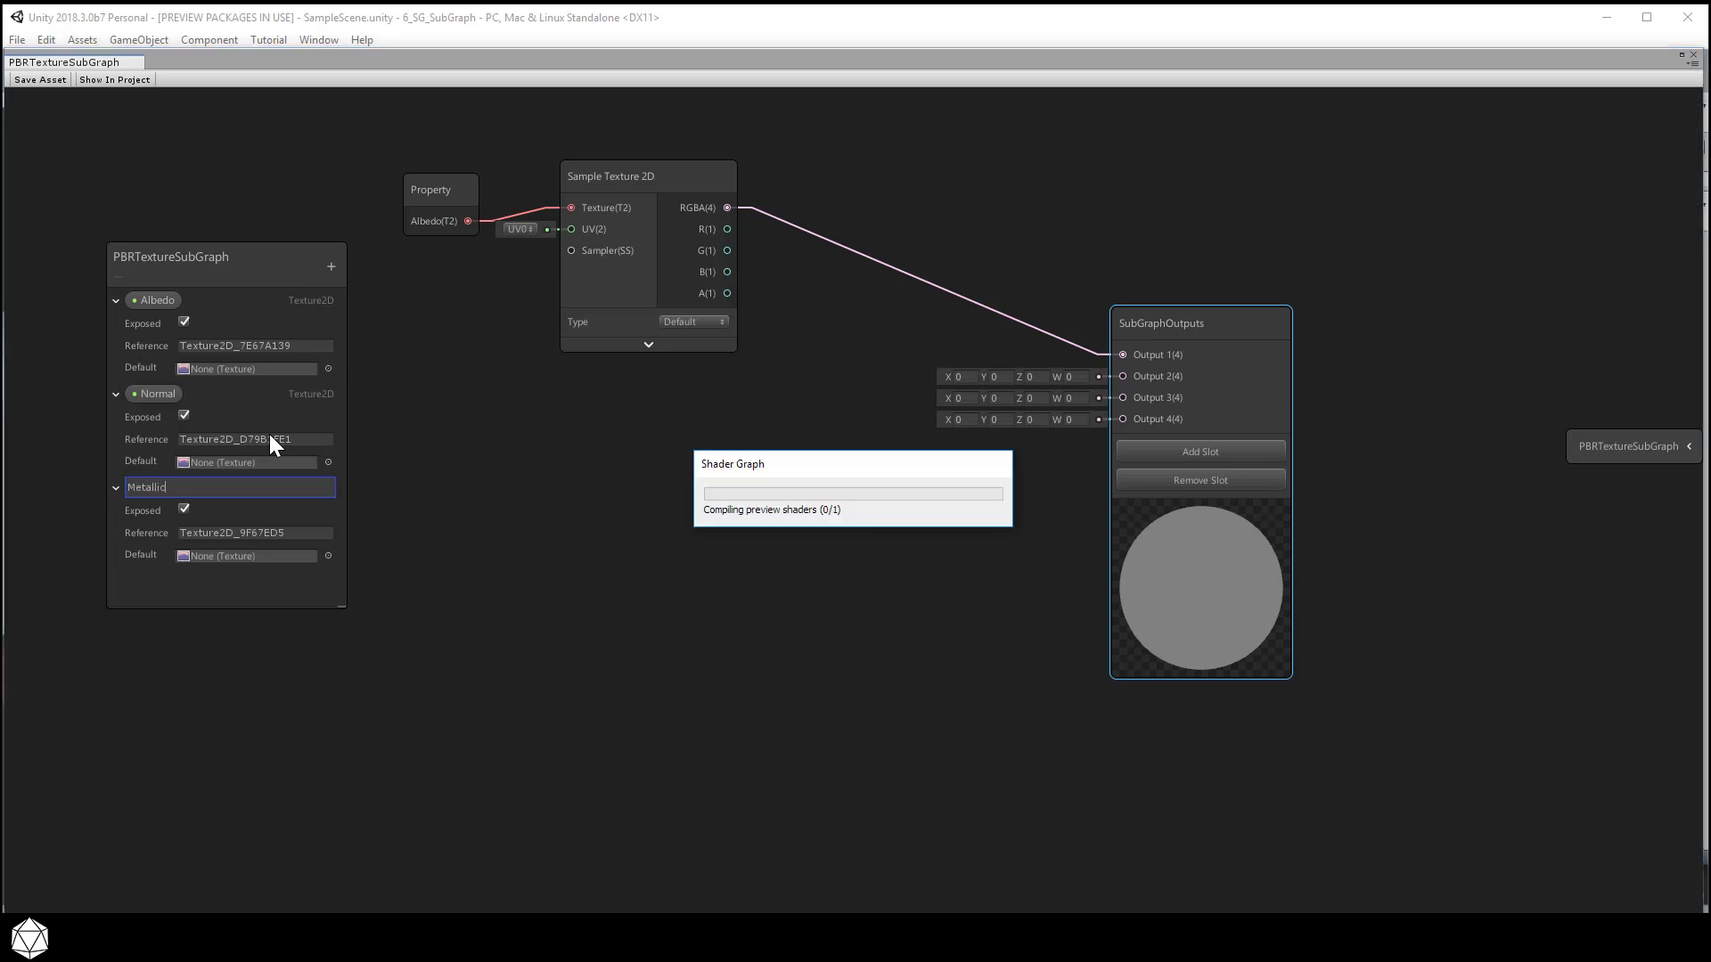
Step: Add a Texture2D property named Occlusion and lengthen the blackboard to fit all four properties
{"action": "left_click", "coordinate": [331, 266]}
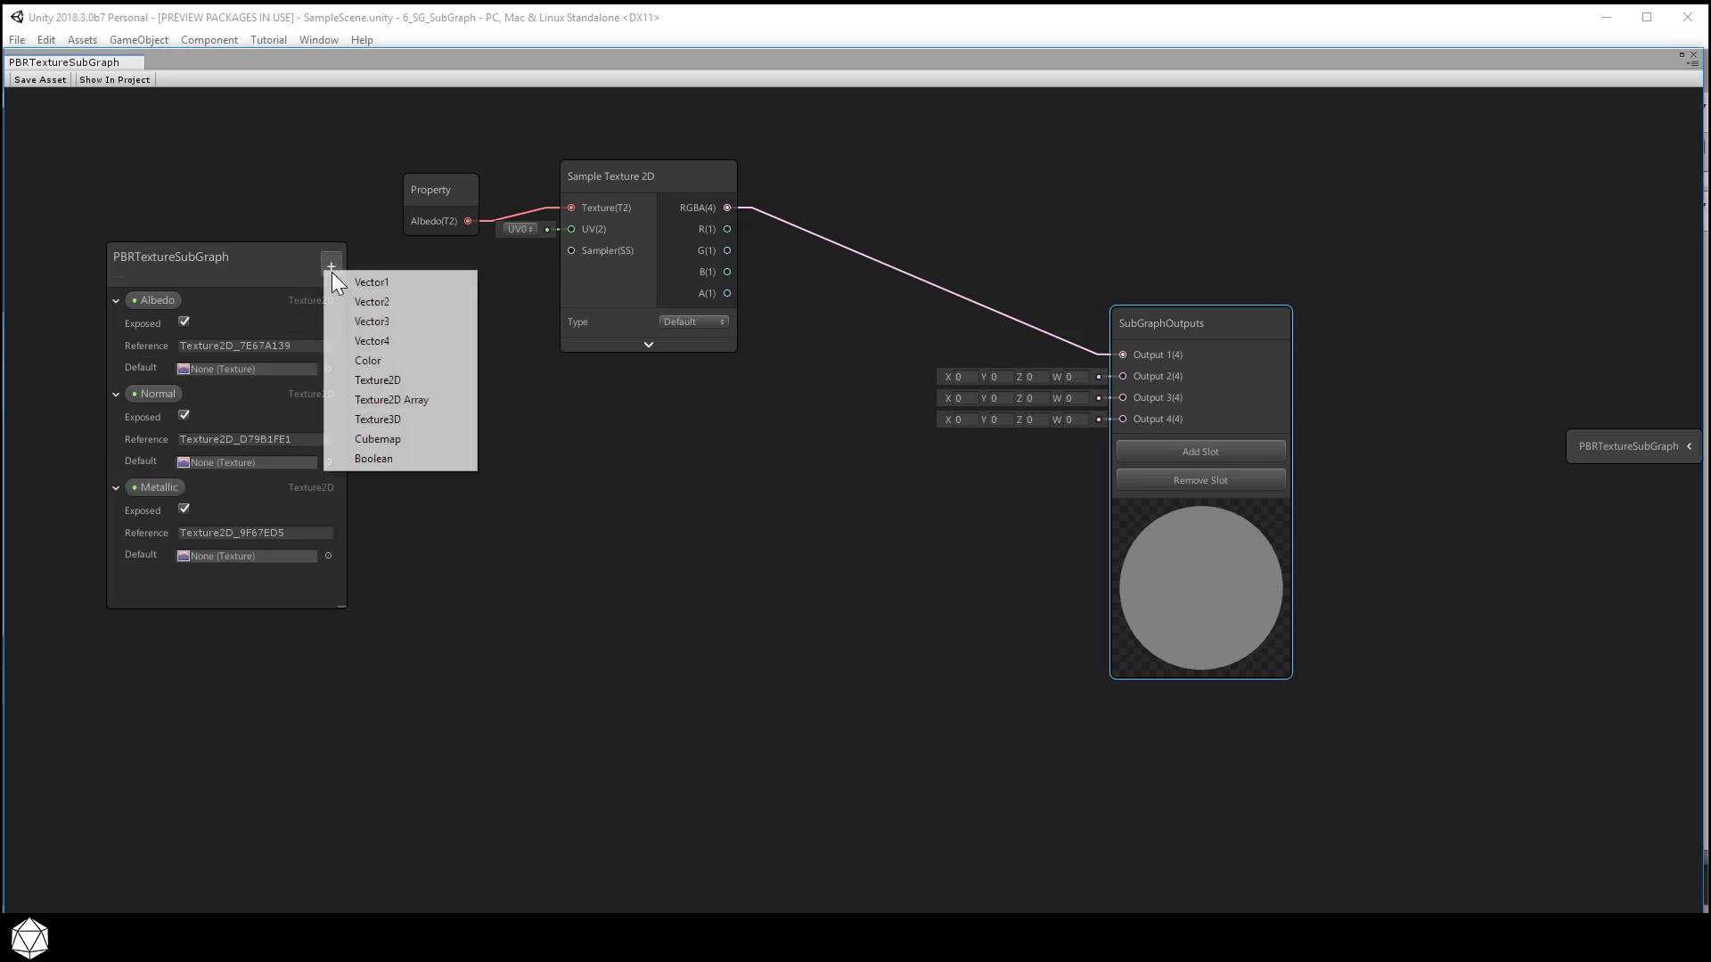
{"action": "left_click", "coordinate": [399, 383]}
{"action": "type", "text": "Occlusion"}
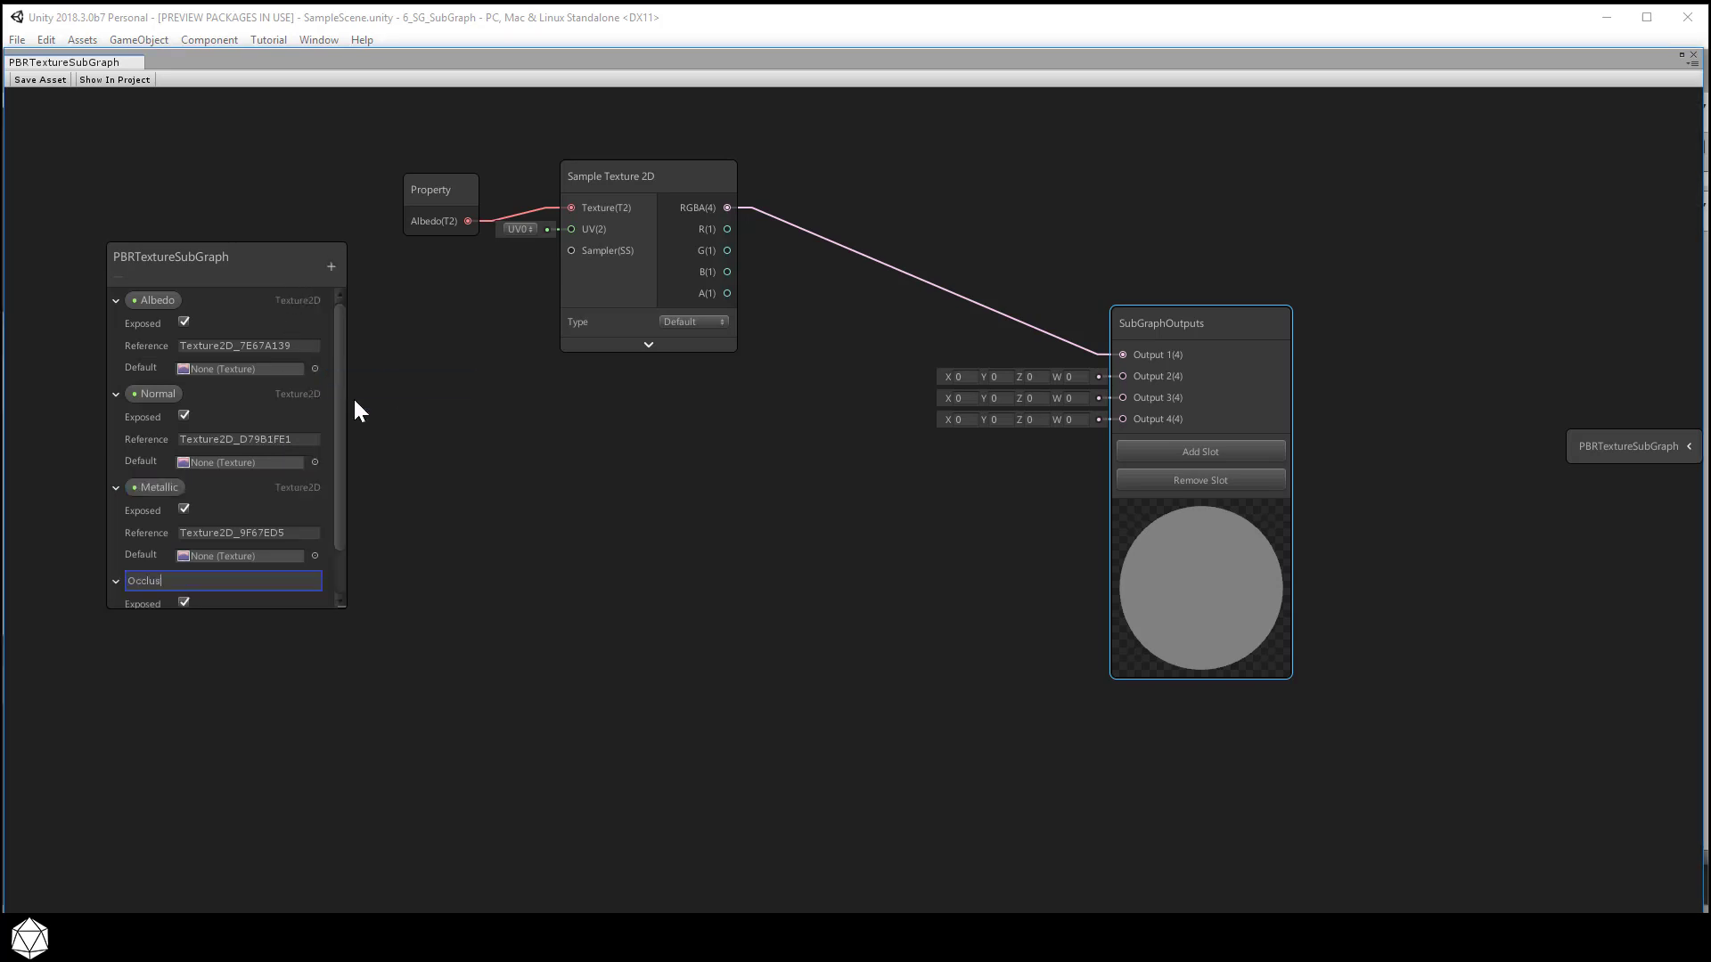
{"action": "key", "text": "Return"}
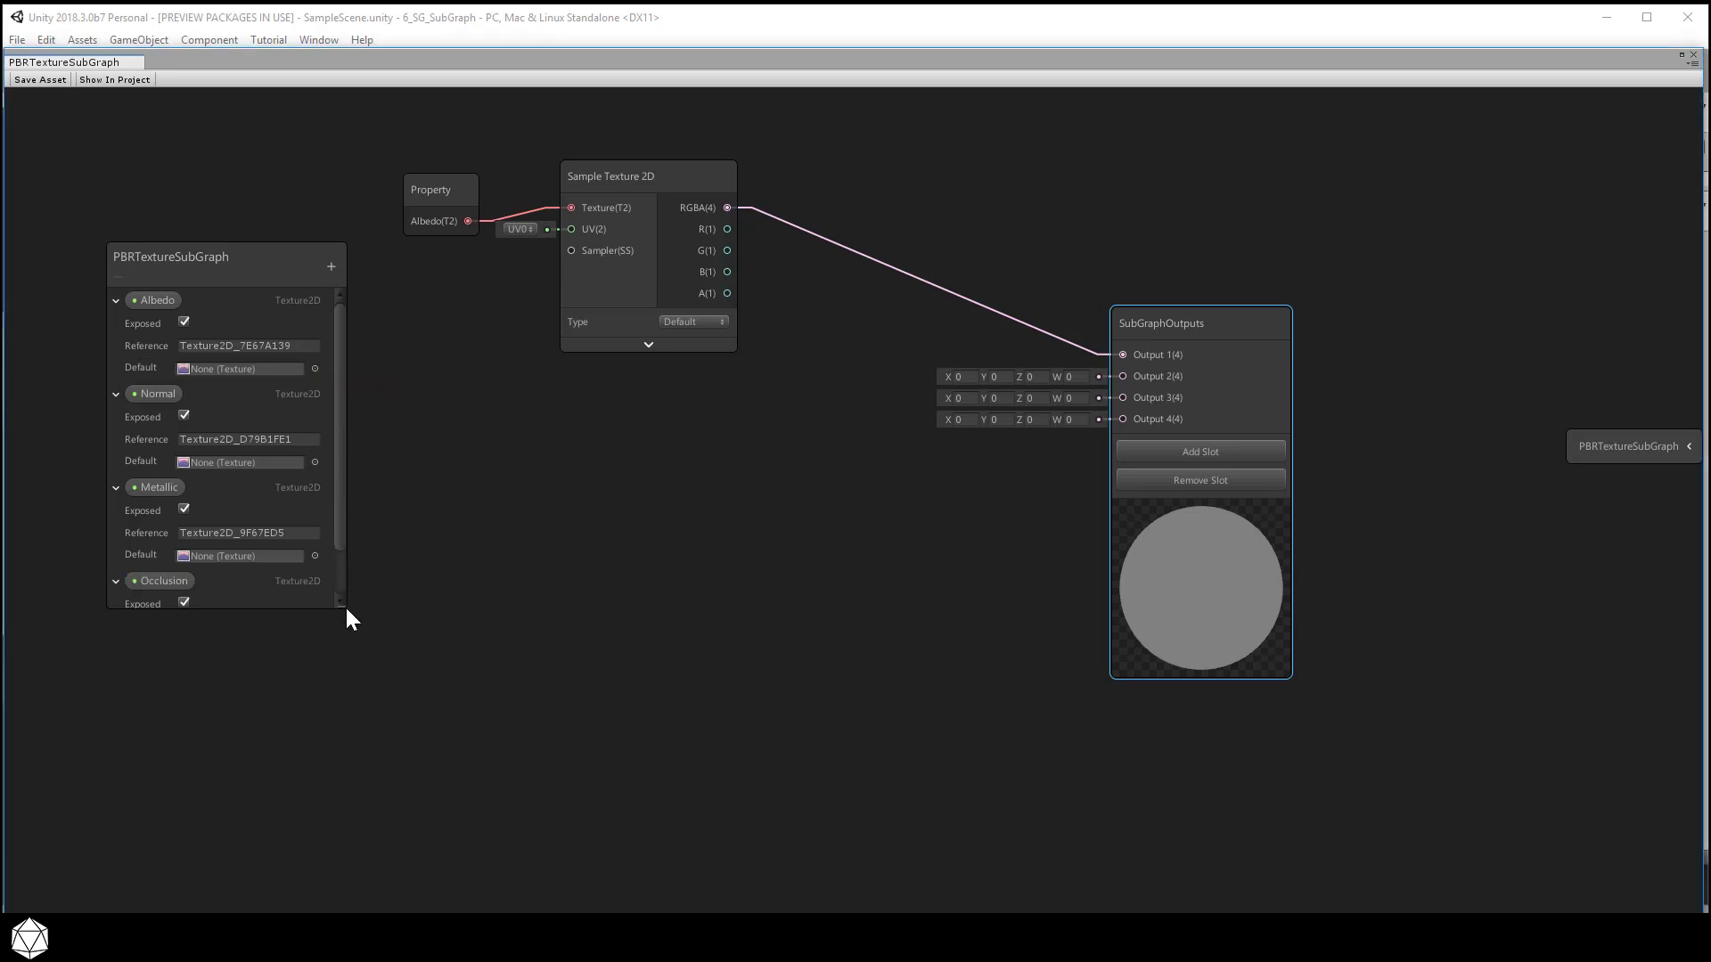
{"action": "left_click_drag", "start_coordinate": [347, 609], "coordinate": [344, 766]}
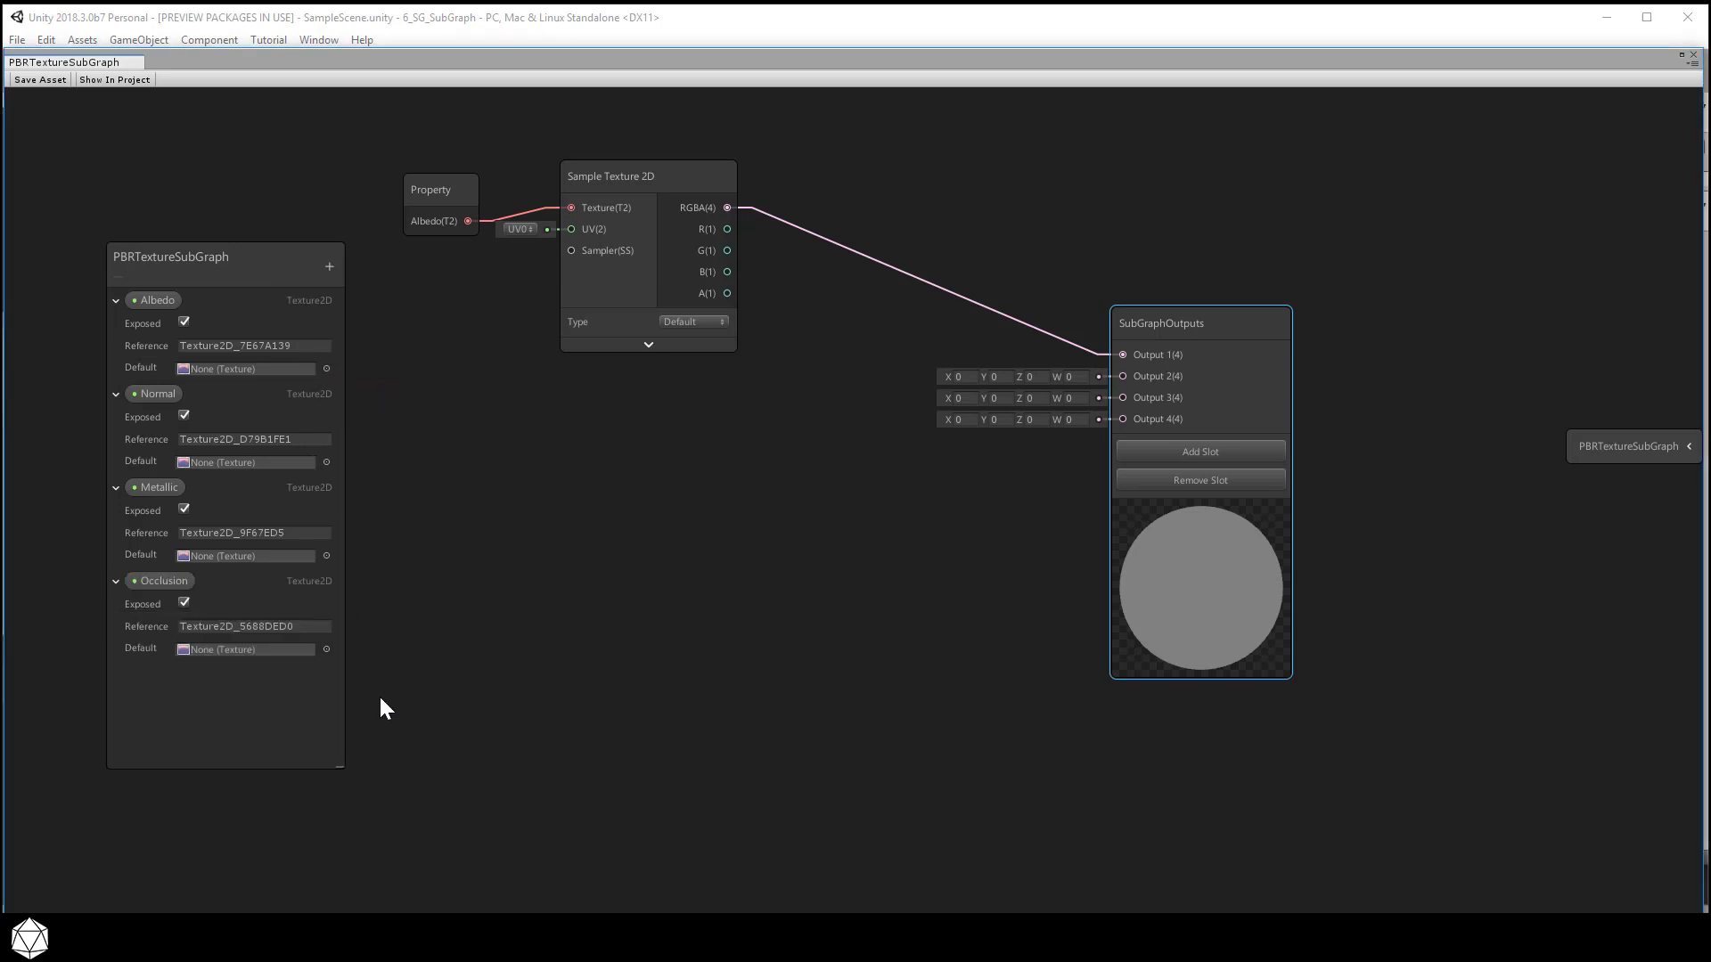
Step: Create a Normal property node and place it below the Albedo property node
{"action": "left_click", "coordinate": [430, 448]}
{"action": "key", "text": "space"}
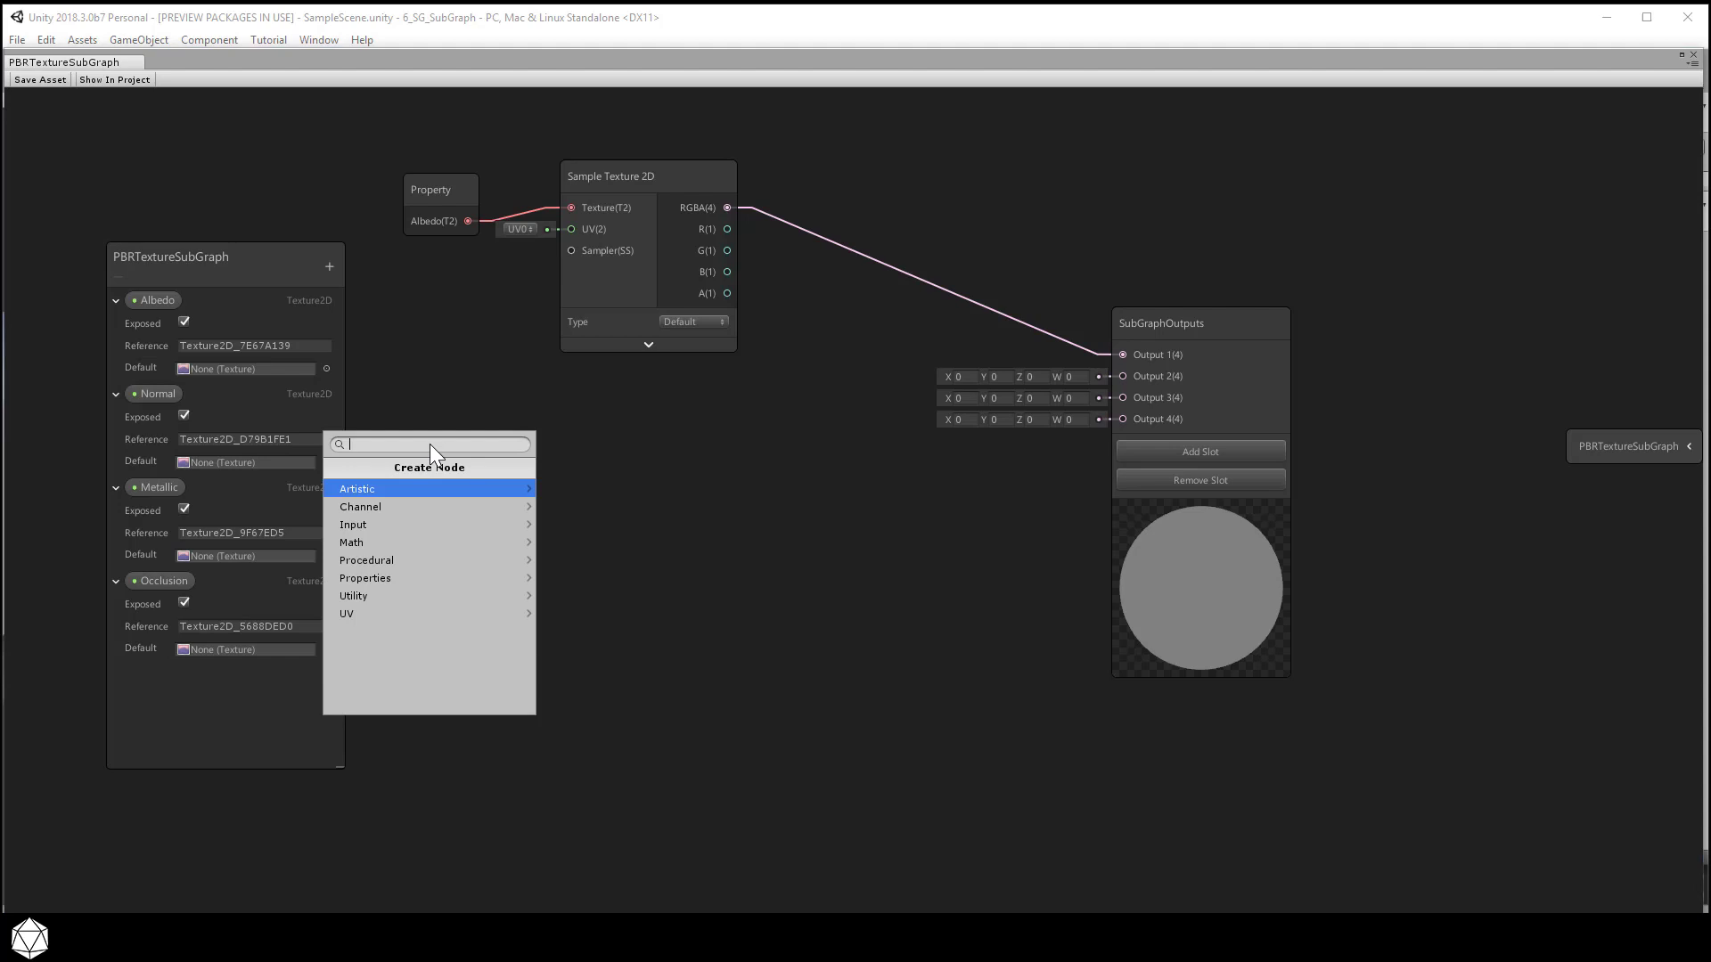
{"action": "left_click", "coordinate": [422, 577]}
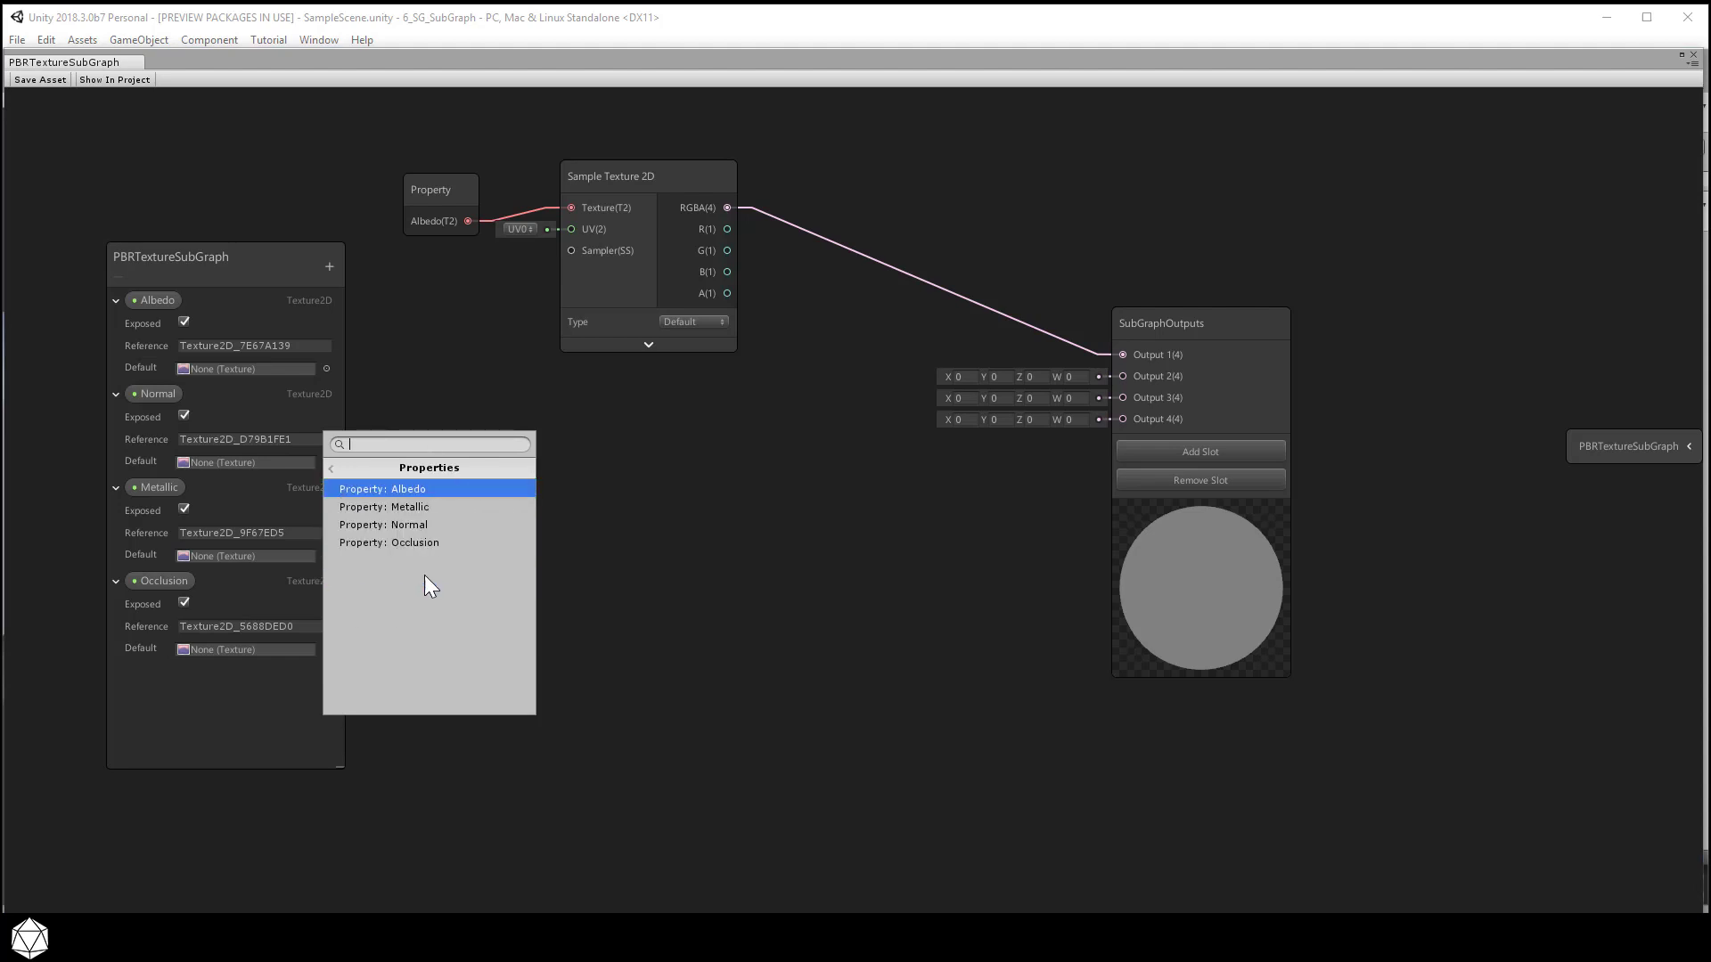
{"action": "left_click", "coordinate": [453, 525]}
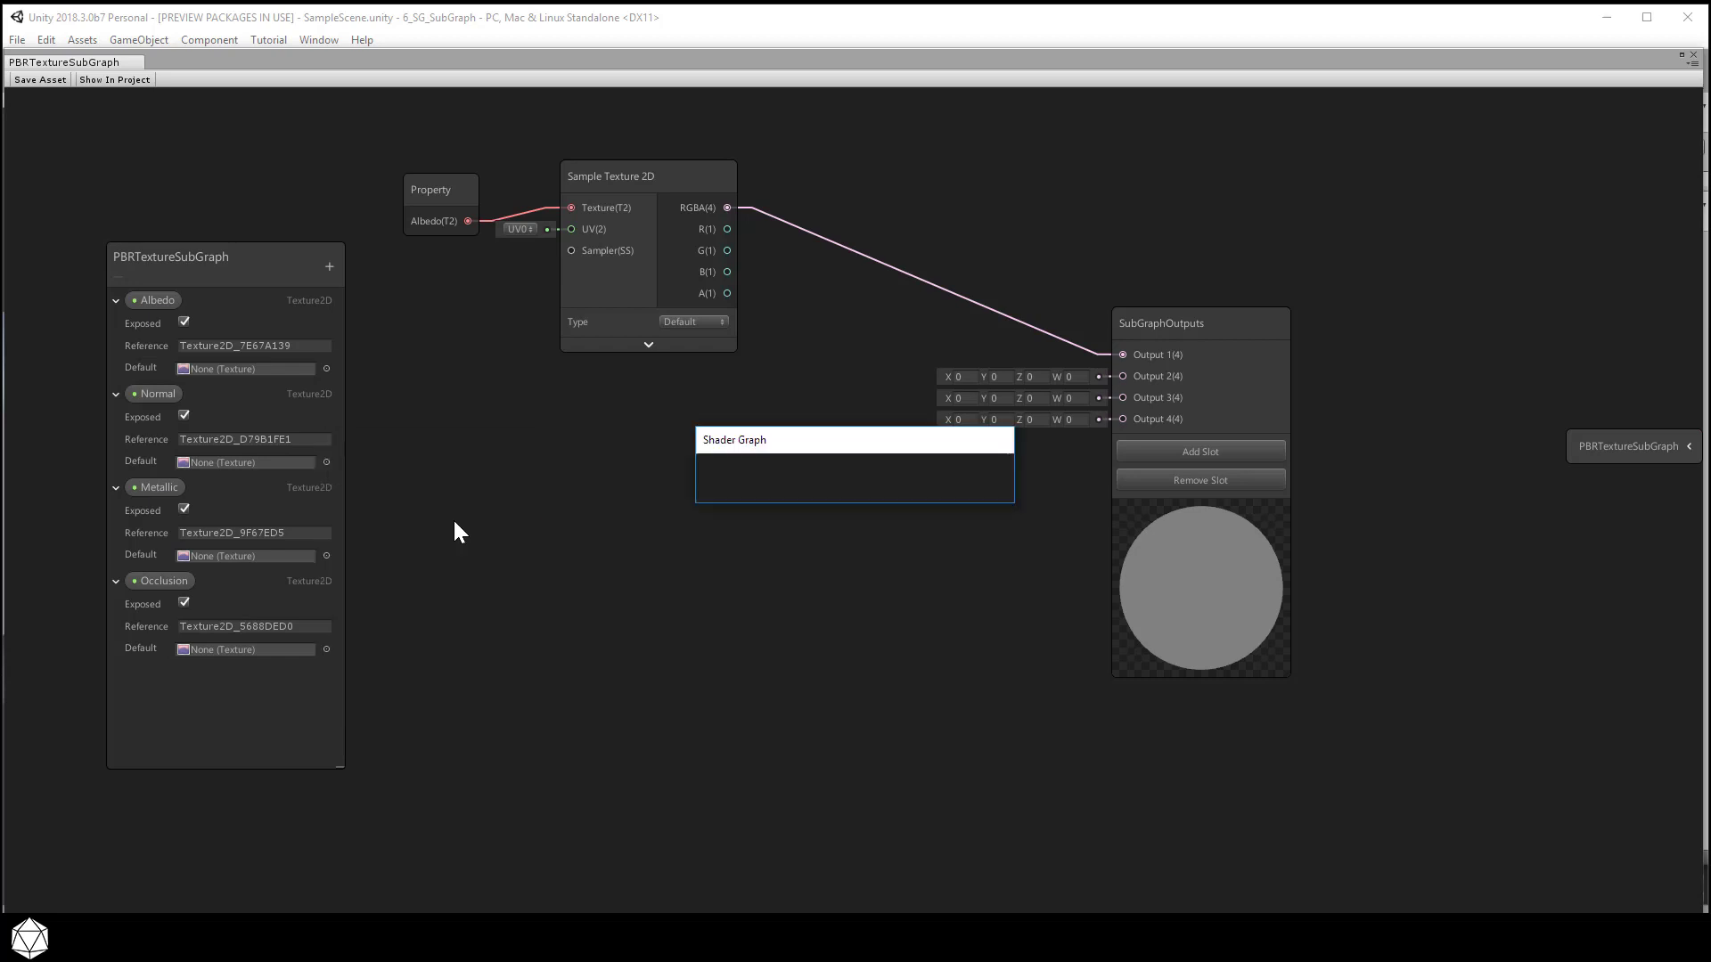
{"action": "left_click_drag", "start_coordinate": [489, 477], "coordinate": [465, 392]}
Step: Create a Metallic property node and place it below the Normal property node
{"action": "left_click", "coordinate": [498, 552]}
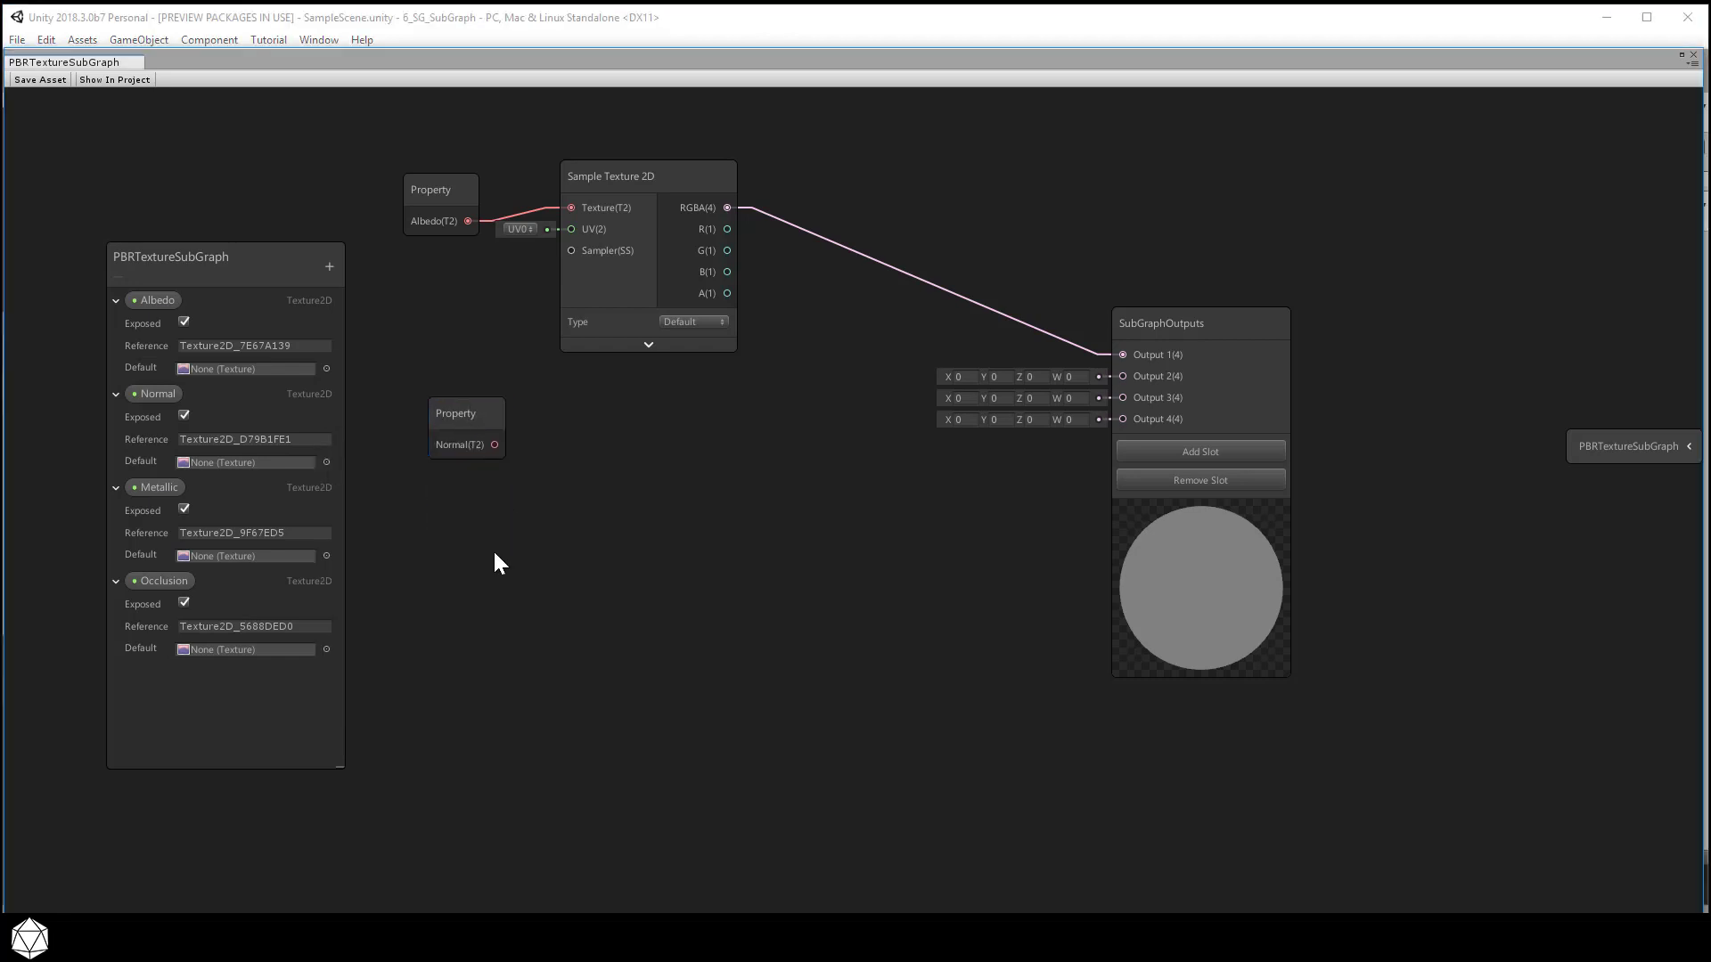
{"action": "key", "text": "space"}
{"action": "left_click", "coordinate": [474, 683]}
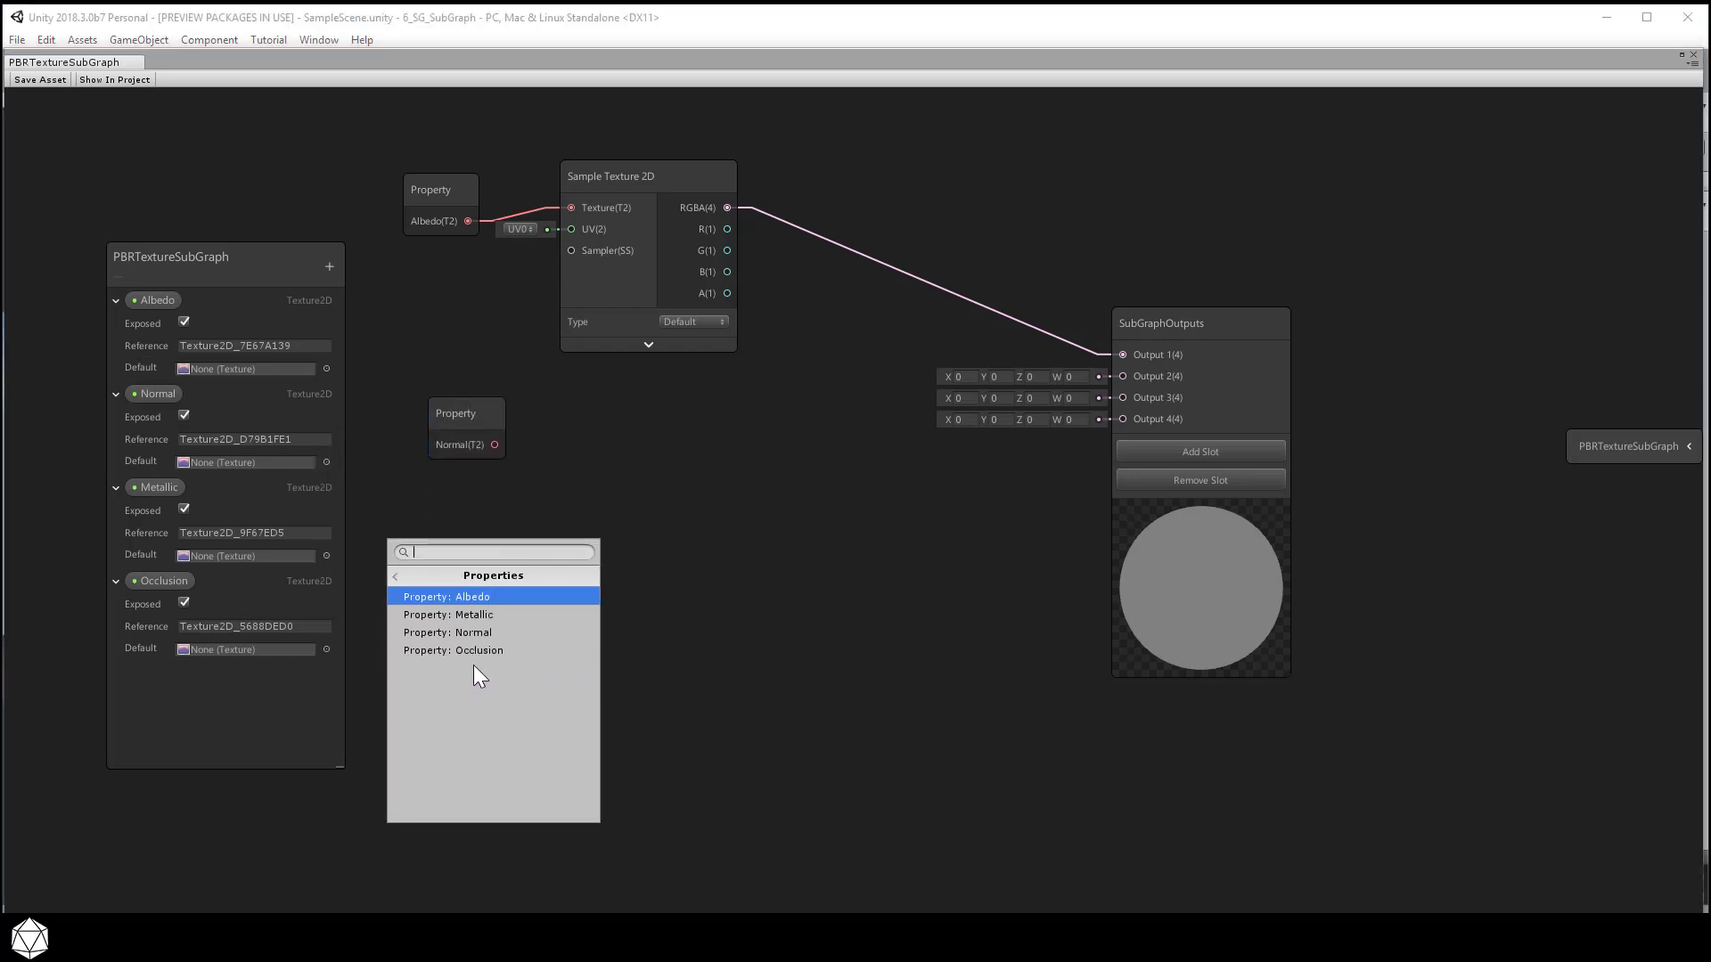
{"action": "left_click", "coordinate": [475, 622]}
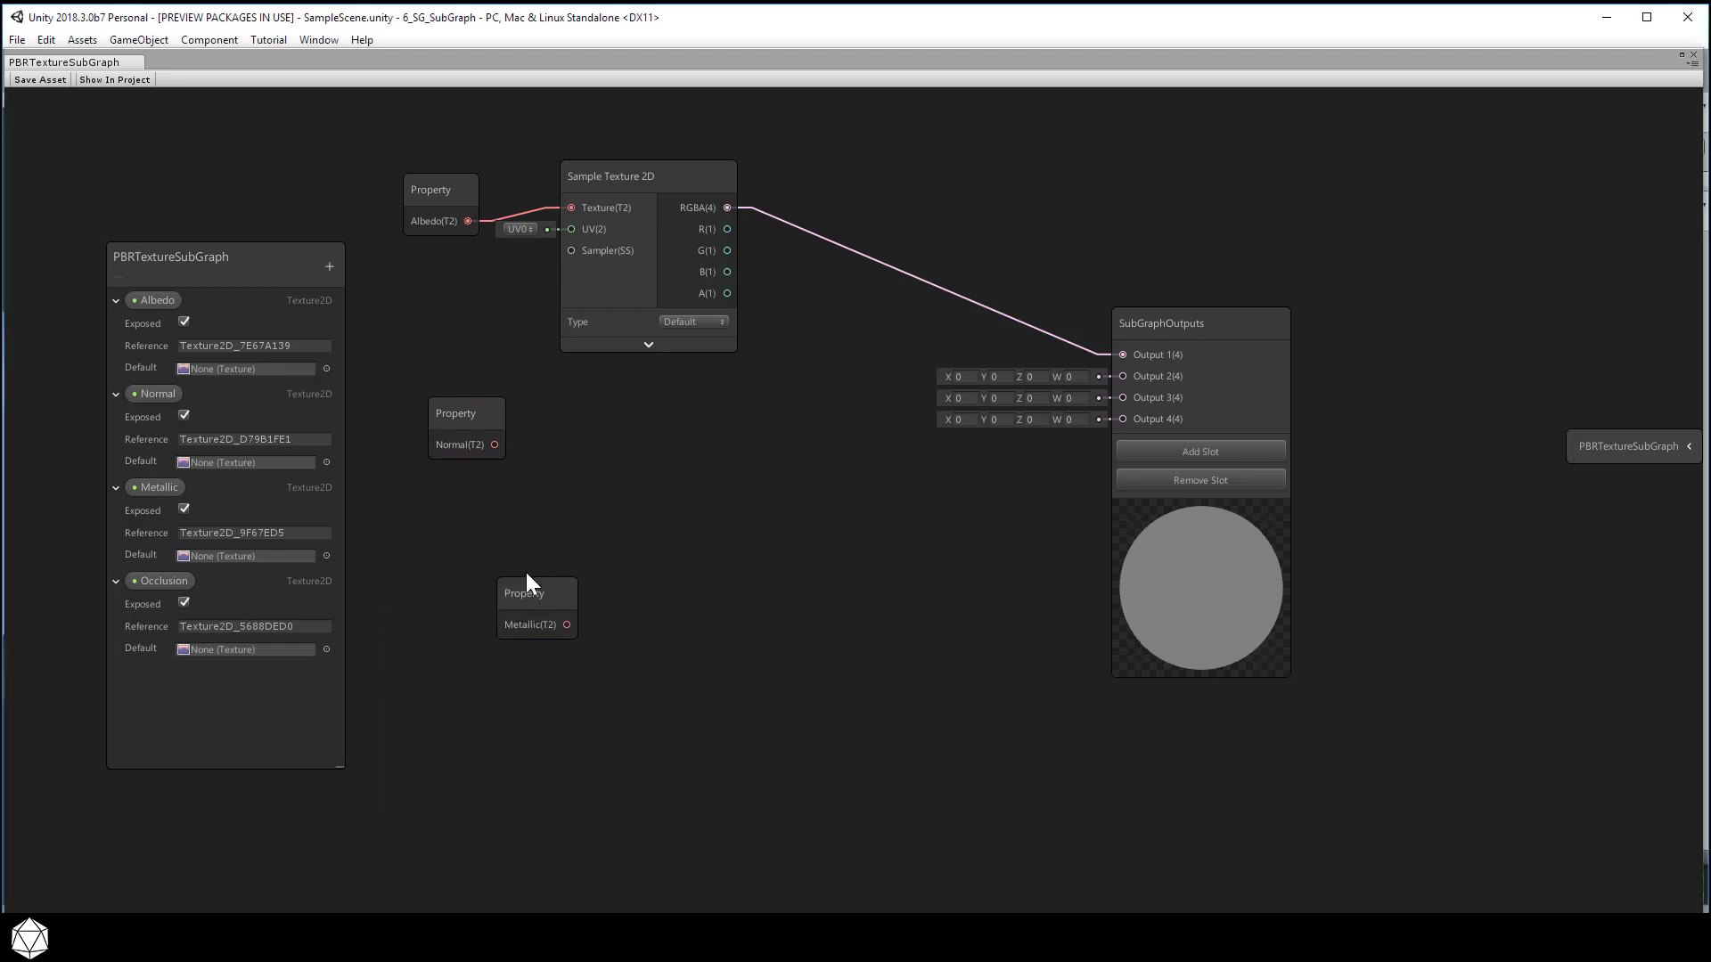
{"action": "left_click_drag", "start_coordinate": [526, 572], "coordinate": [466, 531]}
Step: Create an Occlusion property node and place it below the Metallic property node
{"action": "left_click", "coordinate": [444, 634]}
{"action": "key", "text": "space"}
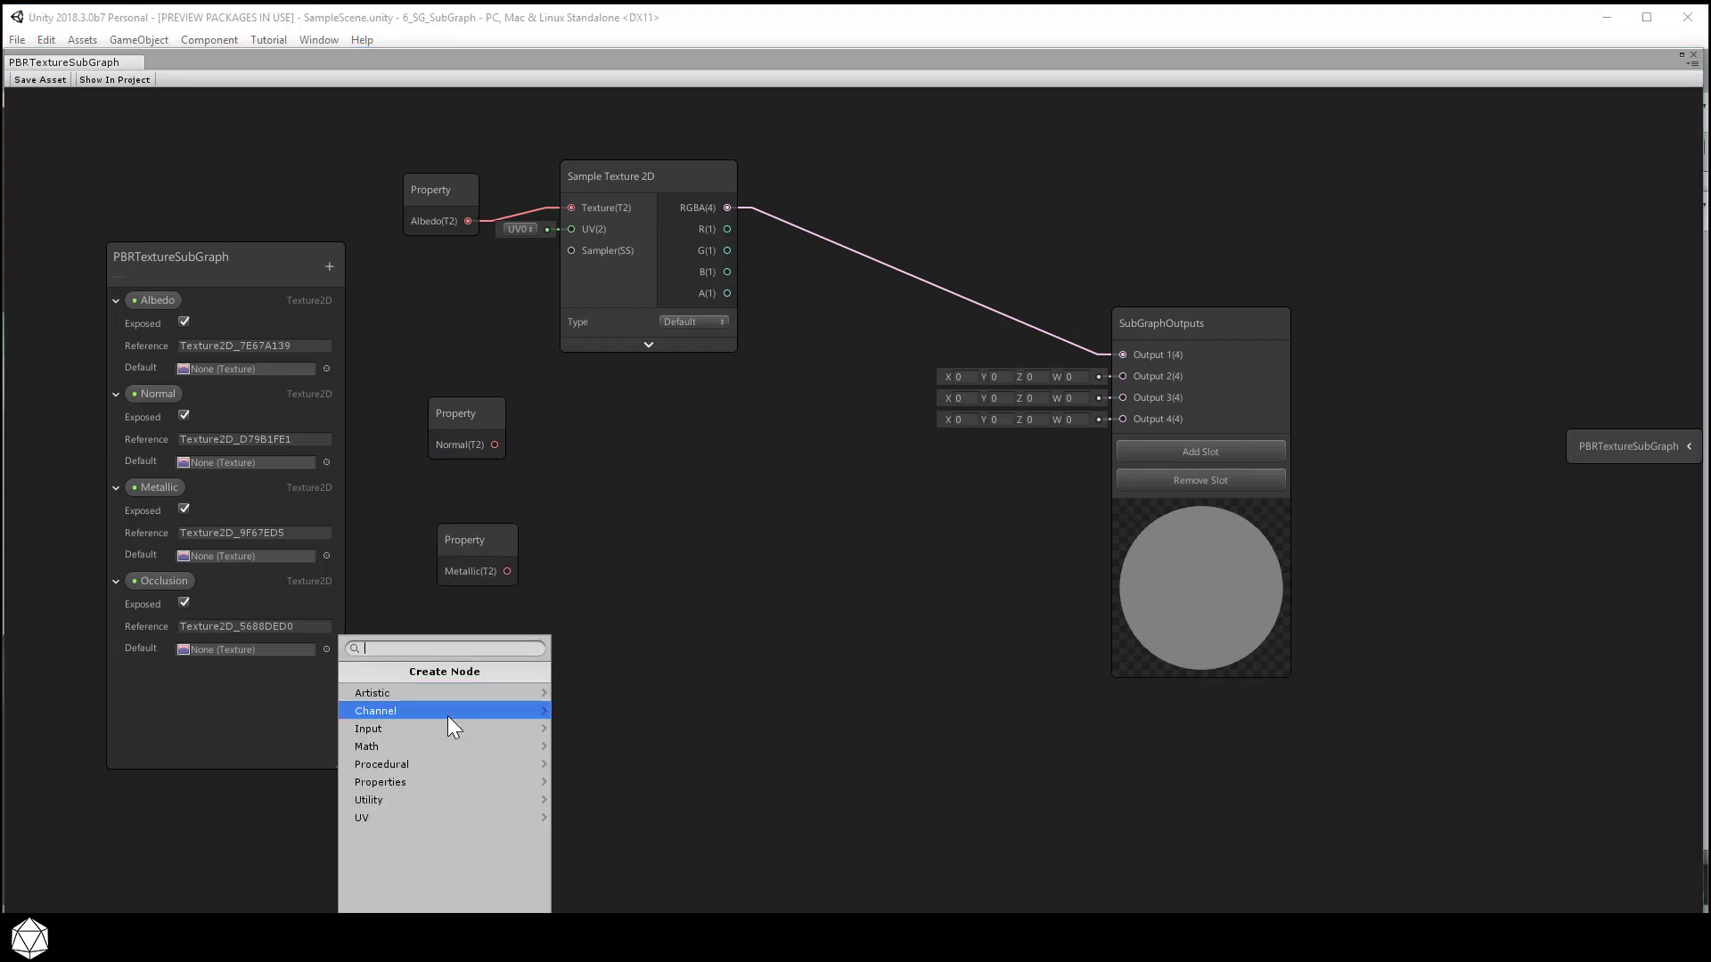
{"action": "left_click", "coordinate": [442, 781]}
{"action": "left_click", "coordinate": [462, 746]}
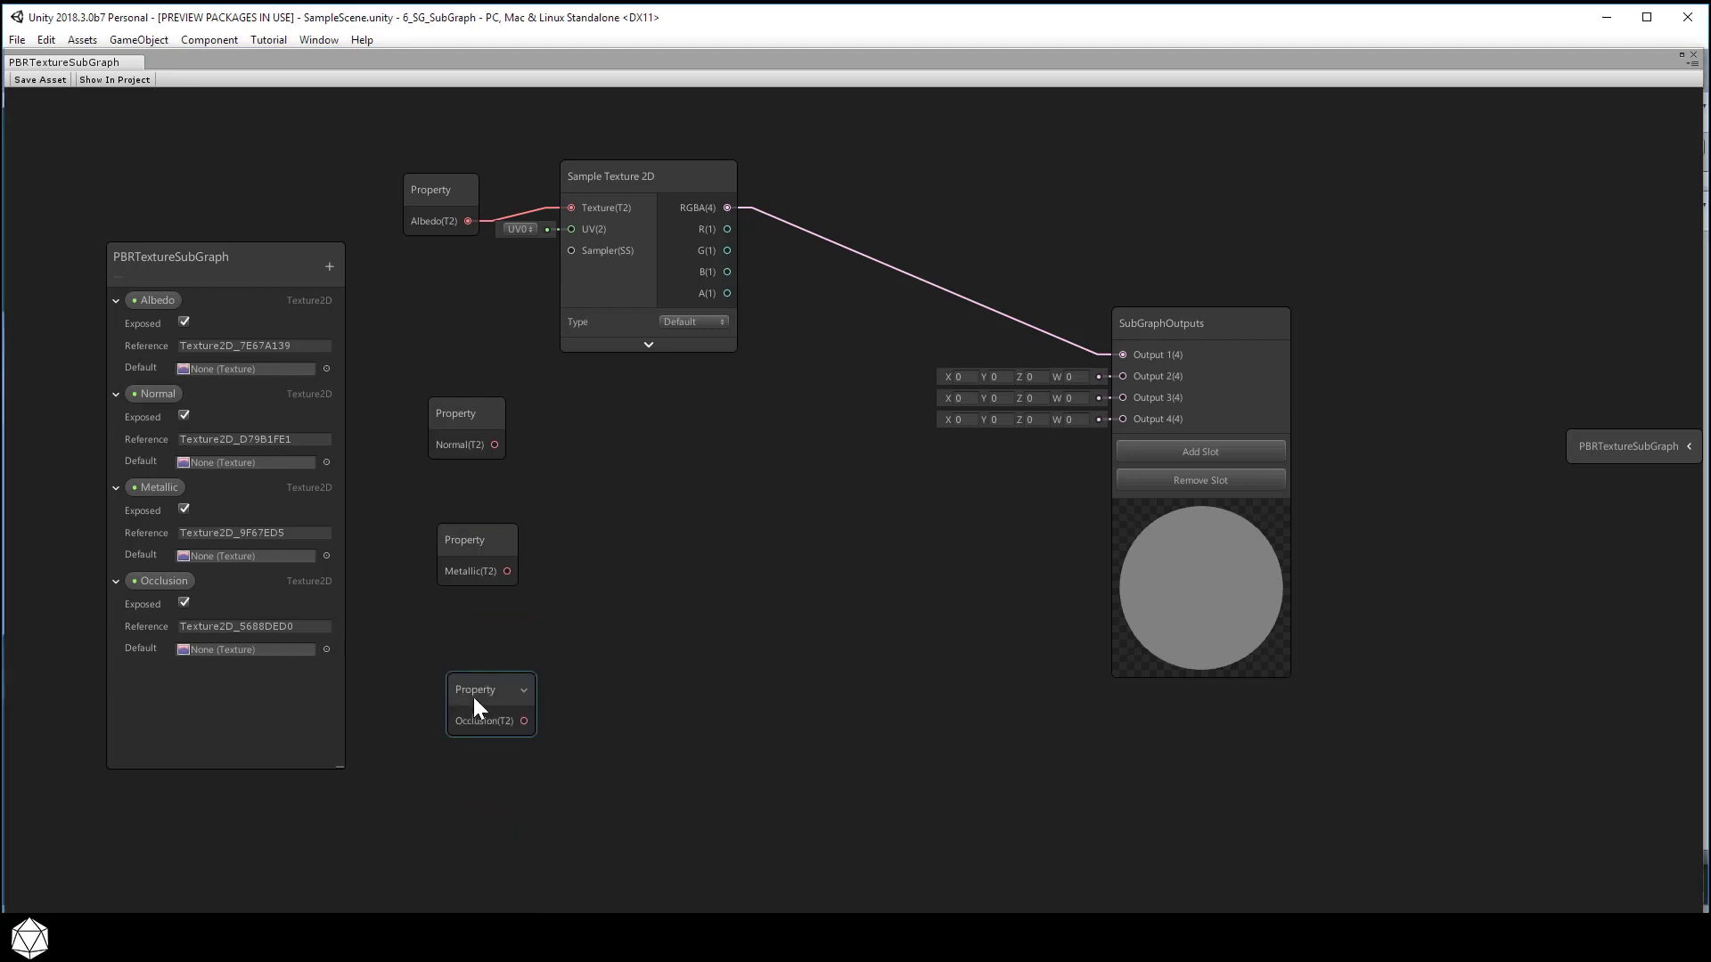
{"action": "left_click_drag", "start_coordinate": [484, 686], "coordinate": [480, 645]}
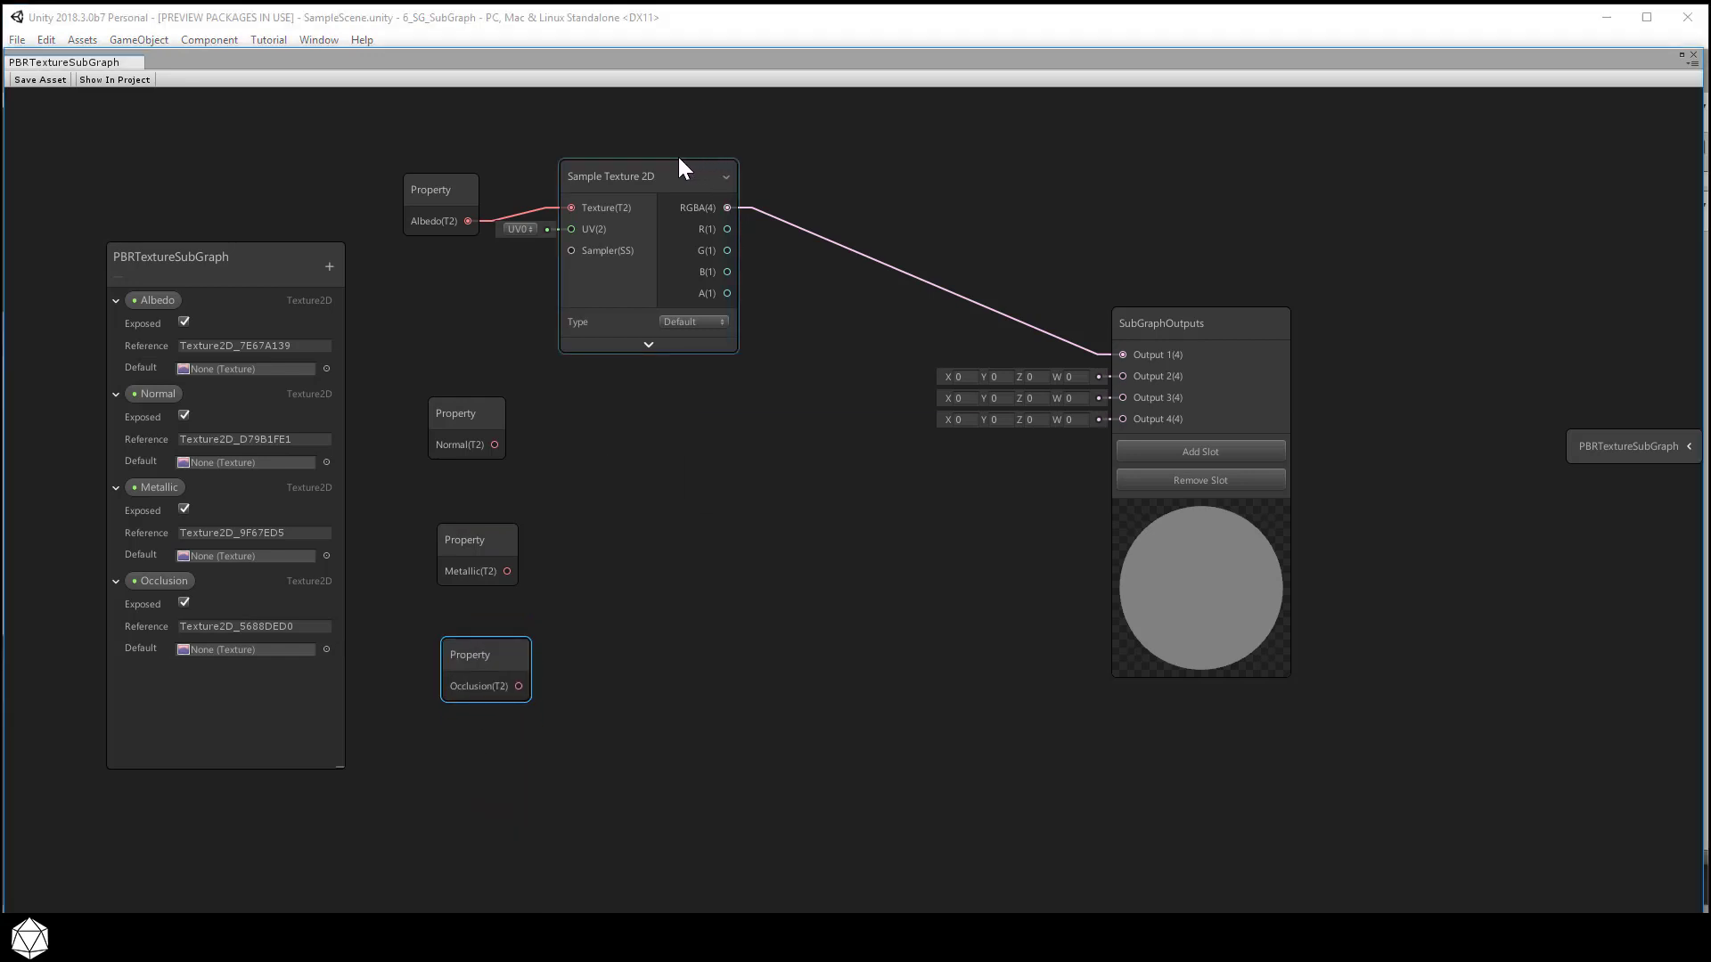
Step: Copy the Albedo's Sample Texture 2D node and paste three duplicates of it into the subgraph
{"action": "left_click_drag", "start_coordinate": [680, 159], "coordinate": [707, 239]}
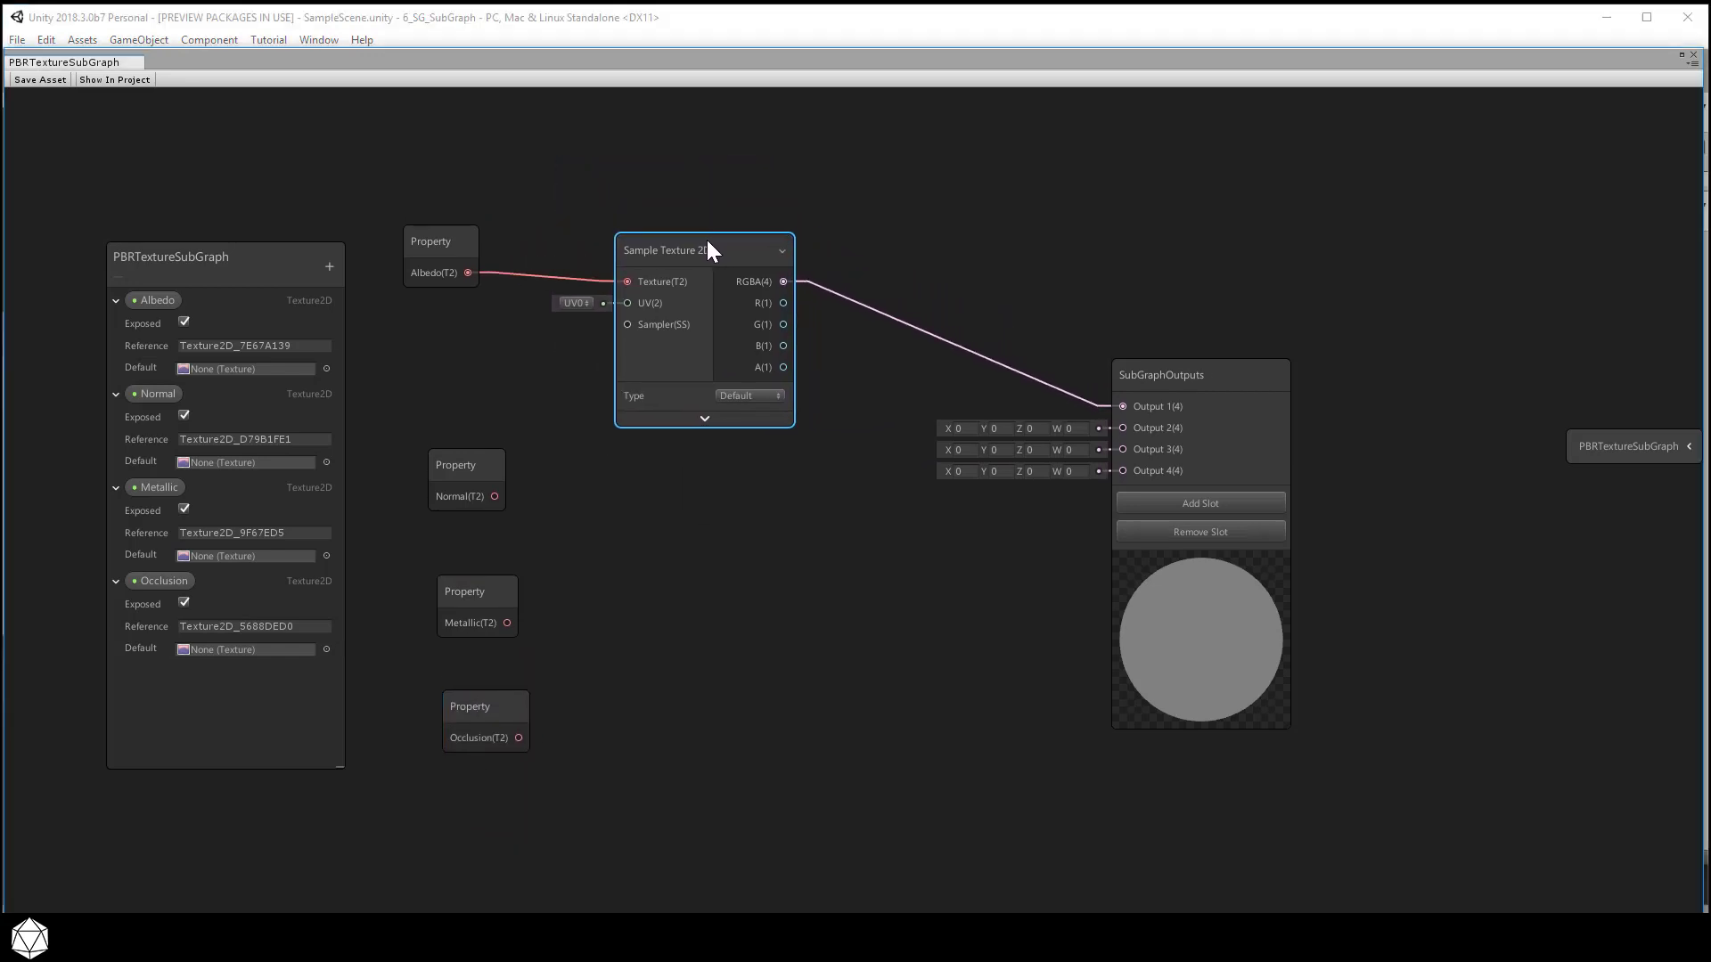
{"action": "right_click", "coordinate": [708, 239]}
{"action": "left_click", "coordinate": [749, 338]}
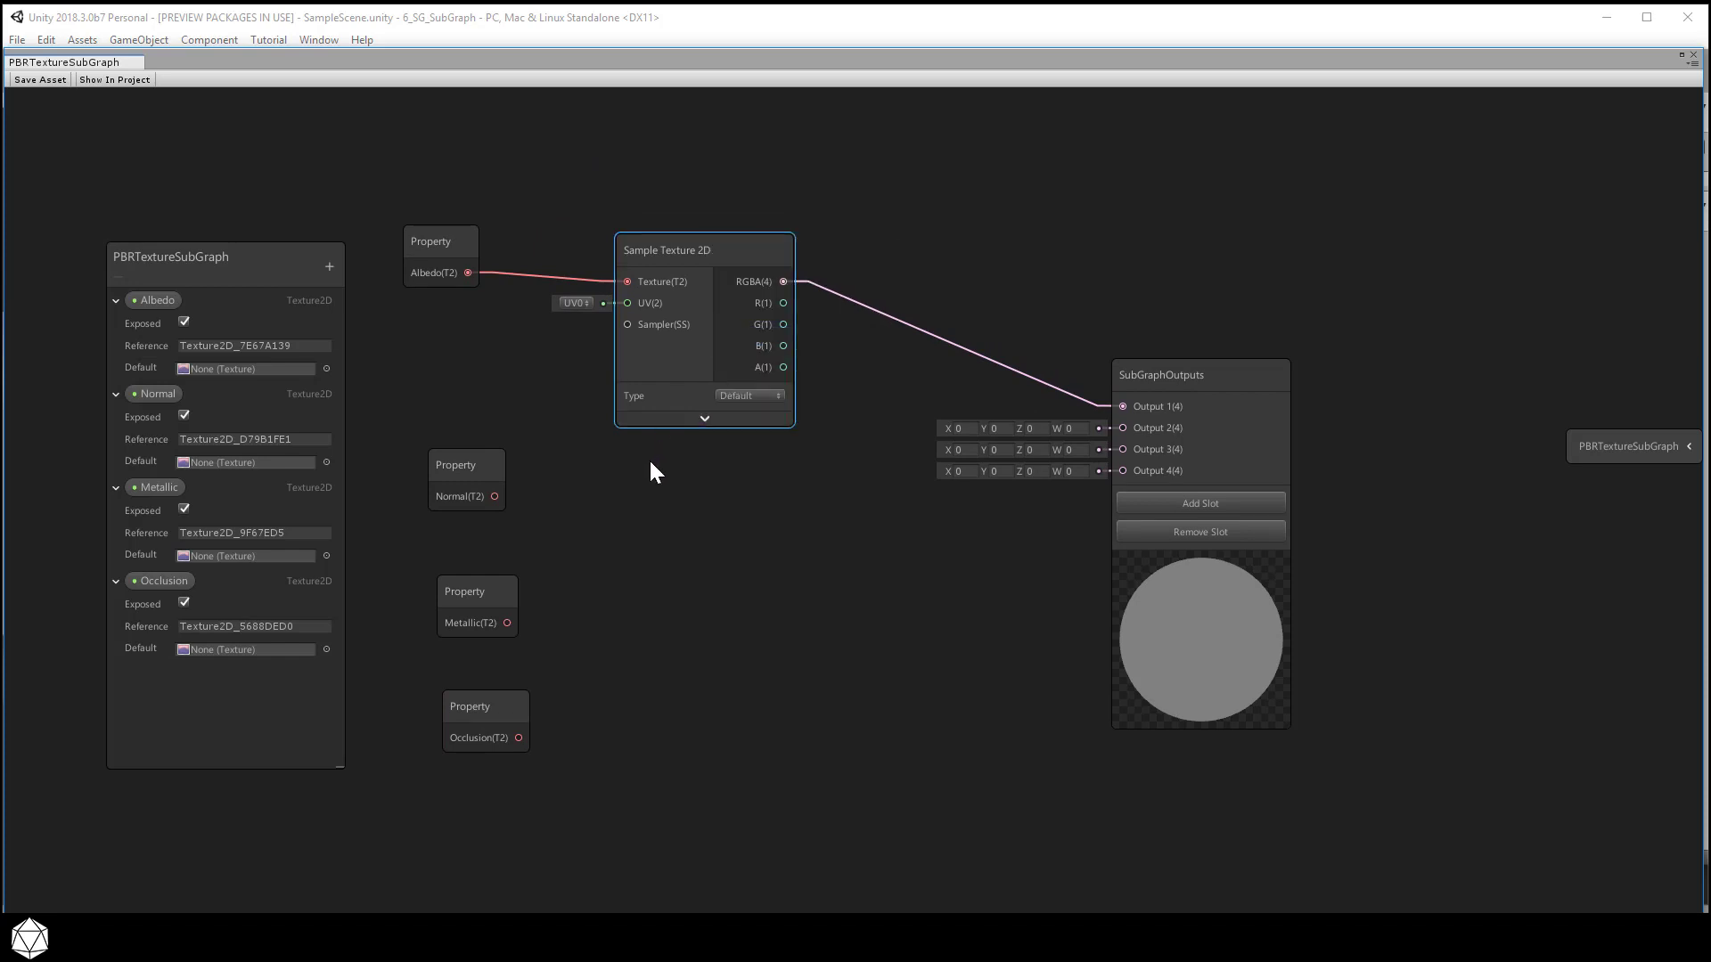
{"action": "right_click", "coordinate": [650, 460]}
{"action": "left_click", "coordinate": [698, 536]}
{"action": "right_click", "coordinate": [699, 614]}
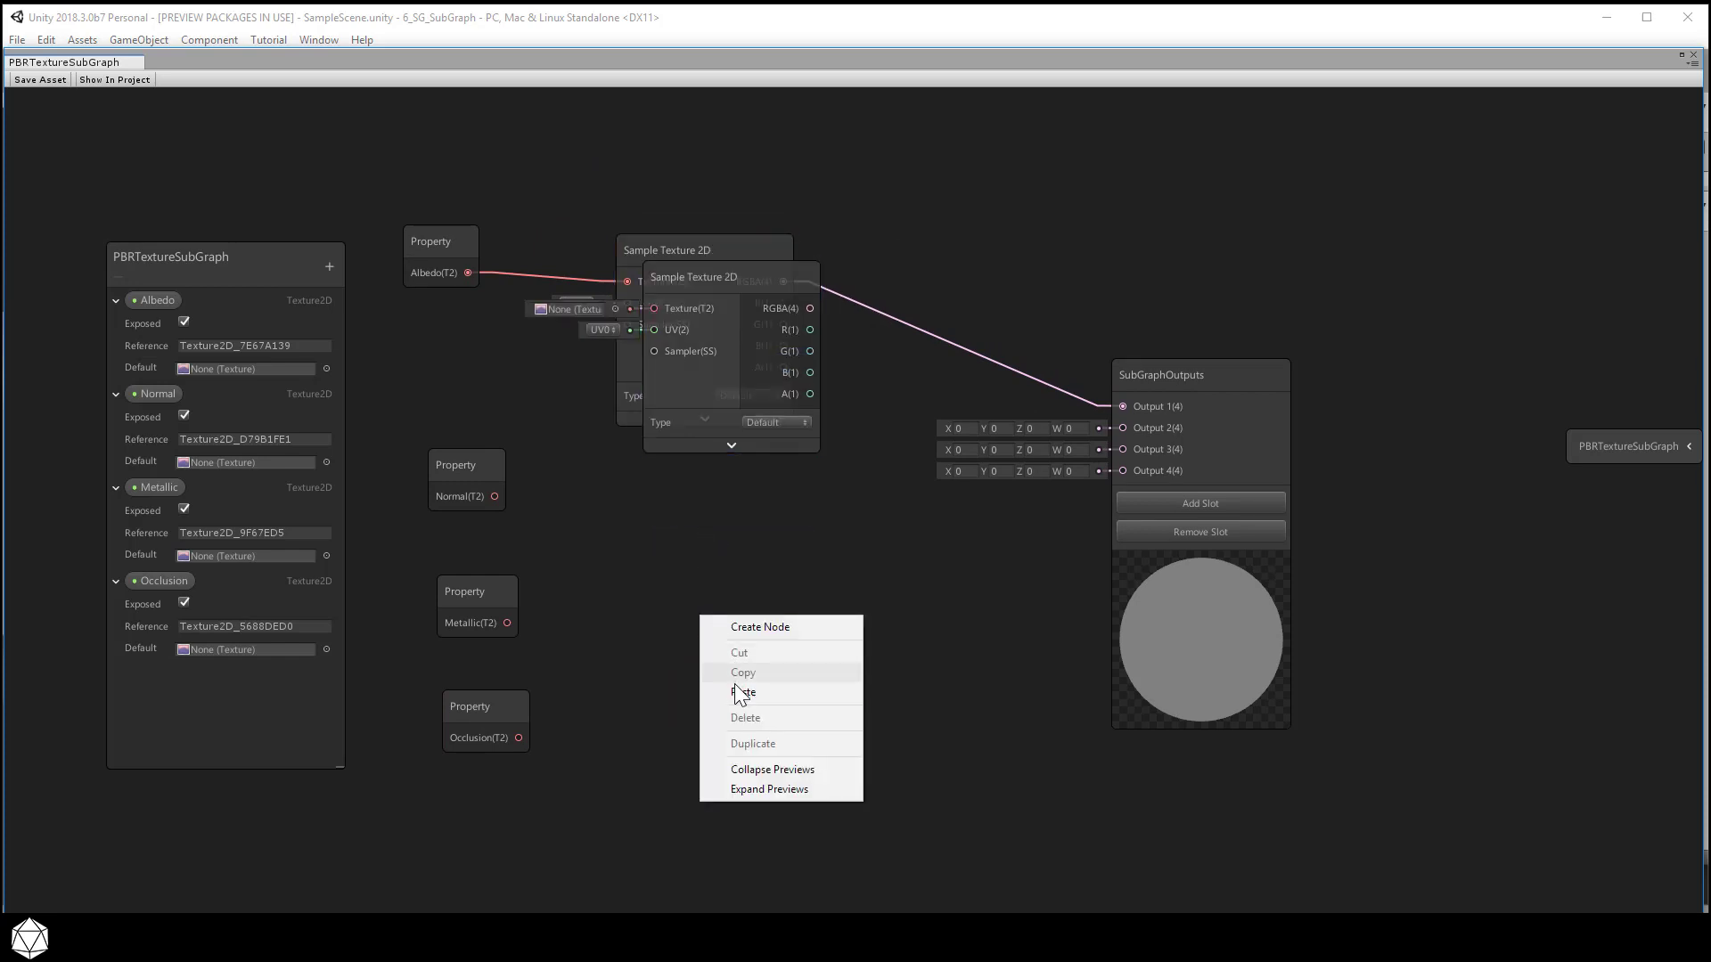
{"action": "left_click", "coordinate": [738, 692]}
{"action": "right_click", "coordinate": [711, 643]}
{"action": "left_click", "coordinate": [760, 704]}
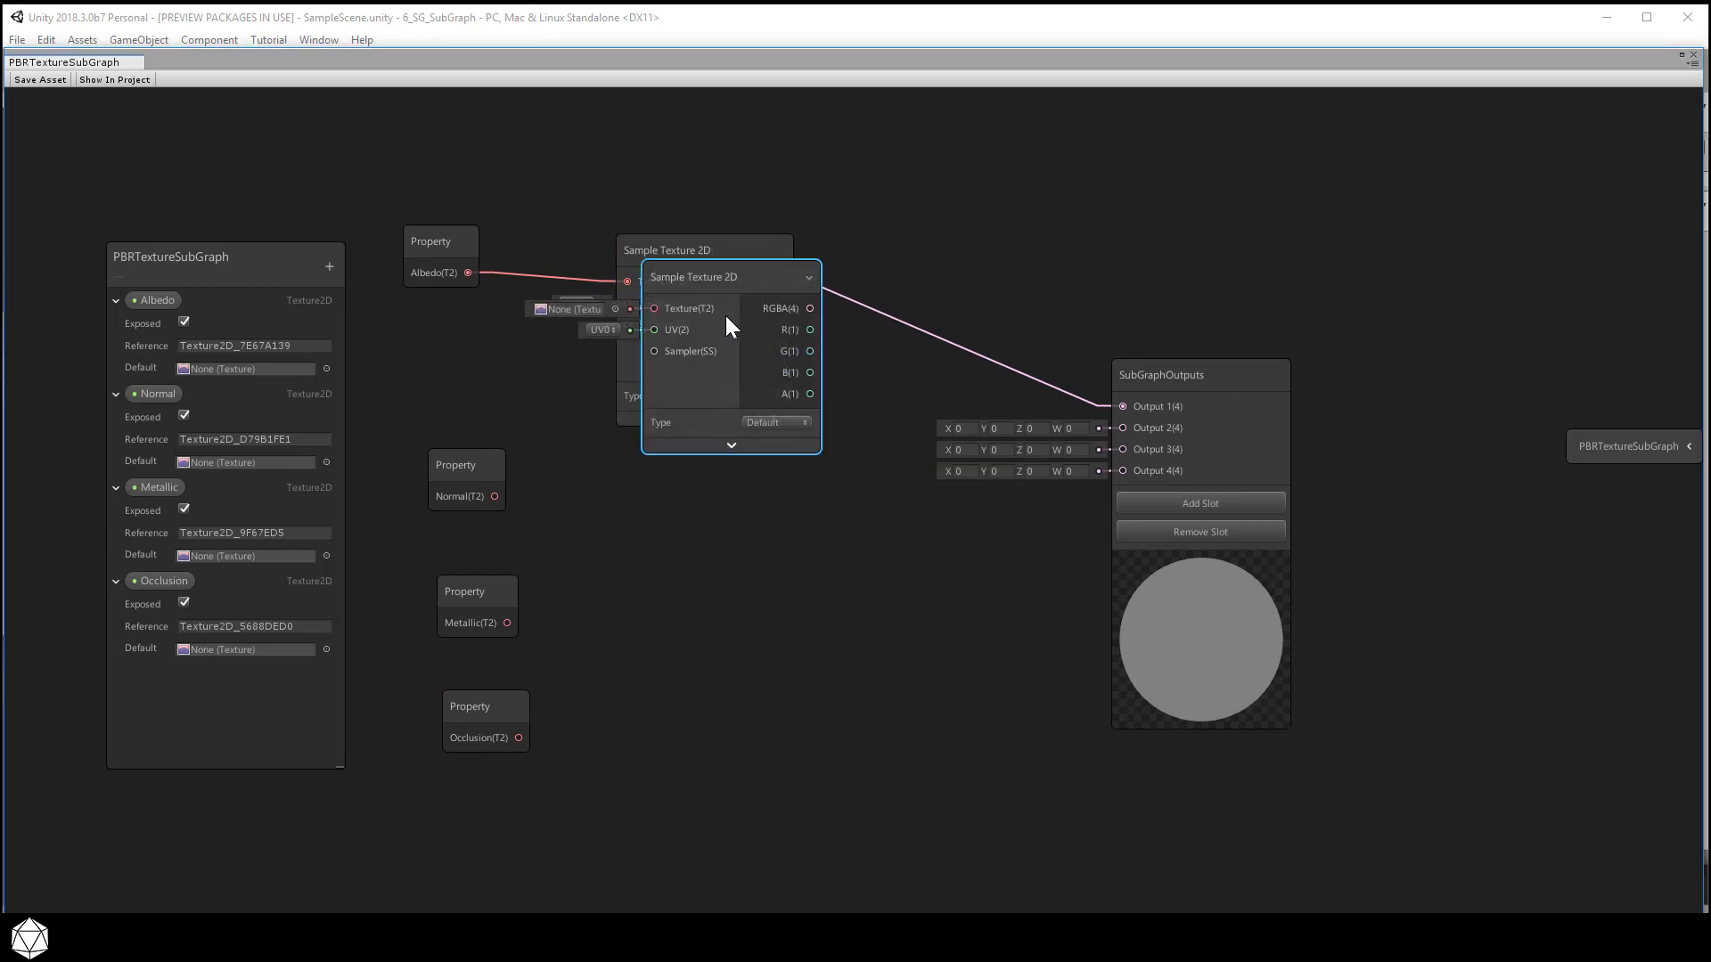
Step: Spread the three pasted Sample Texture 2D nodes down the graph and move the Albedo property and its sampler above them
{"action": "left_click_drag", "start_coordinate": [725, 316], "coordinate": [749, 715]}
{"action": "left_click_drag", "start_coordinate": [701, 278], "coordinate": [738, 496]}
{"action": "left_click", "coordinate": [708, 297]}
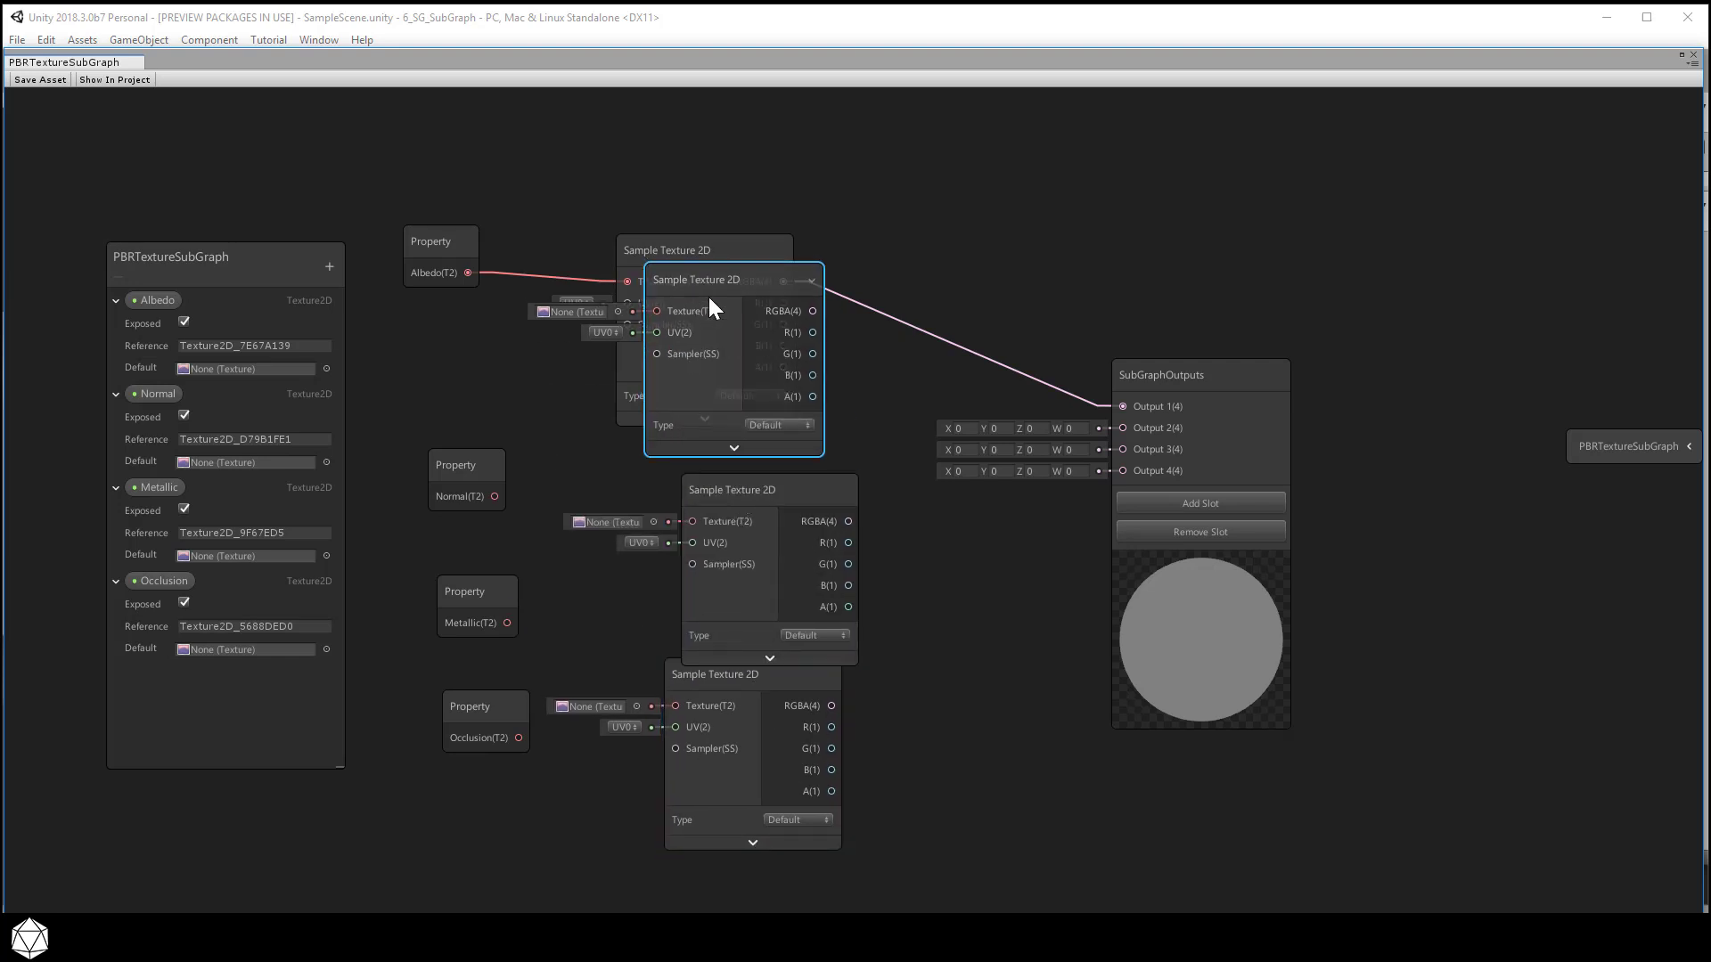
{"action": "left_click_drag", "start_coordinate": [709, 297], "coordinate": [757, 362]}
{"action": "left_click_drag", "start_coordinate": [698, 254], "coordinate": [737, 209]}
{"action": "left_click_drag", "start_coordinate": [453, 174], "coordinate": [714, 141]}
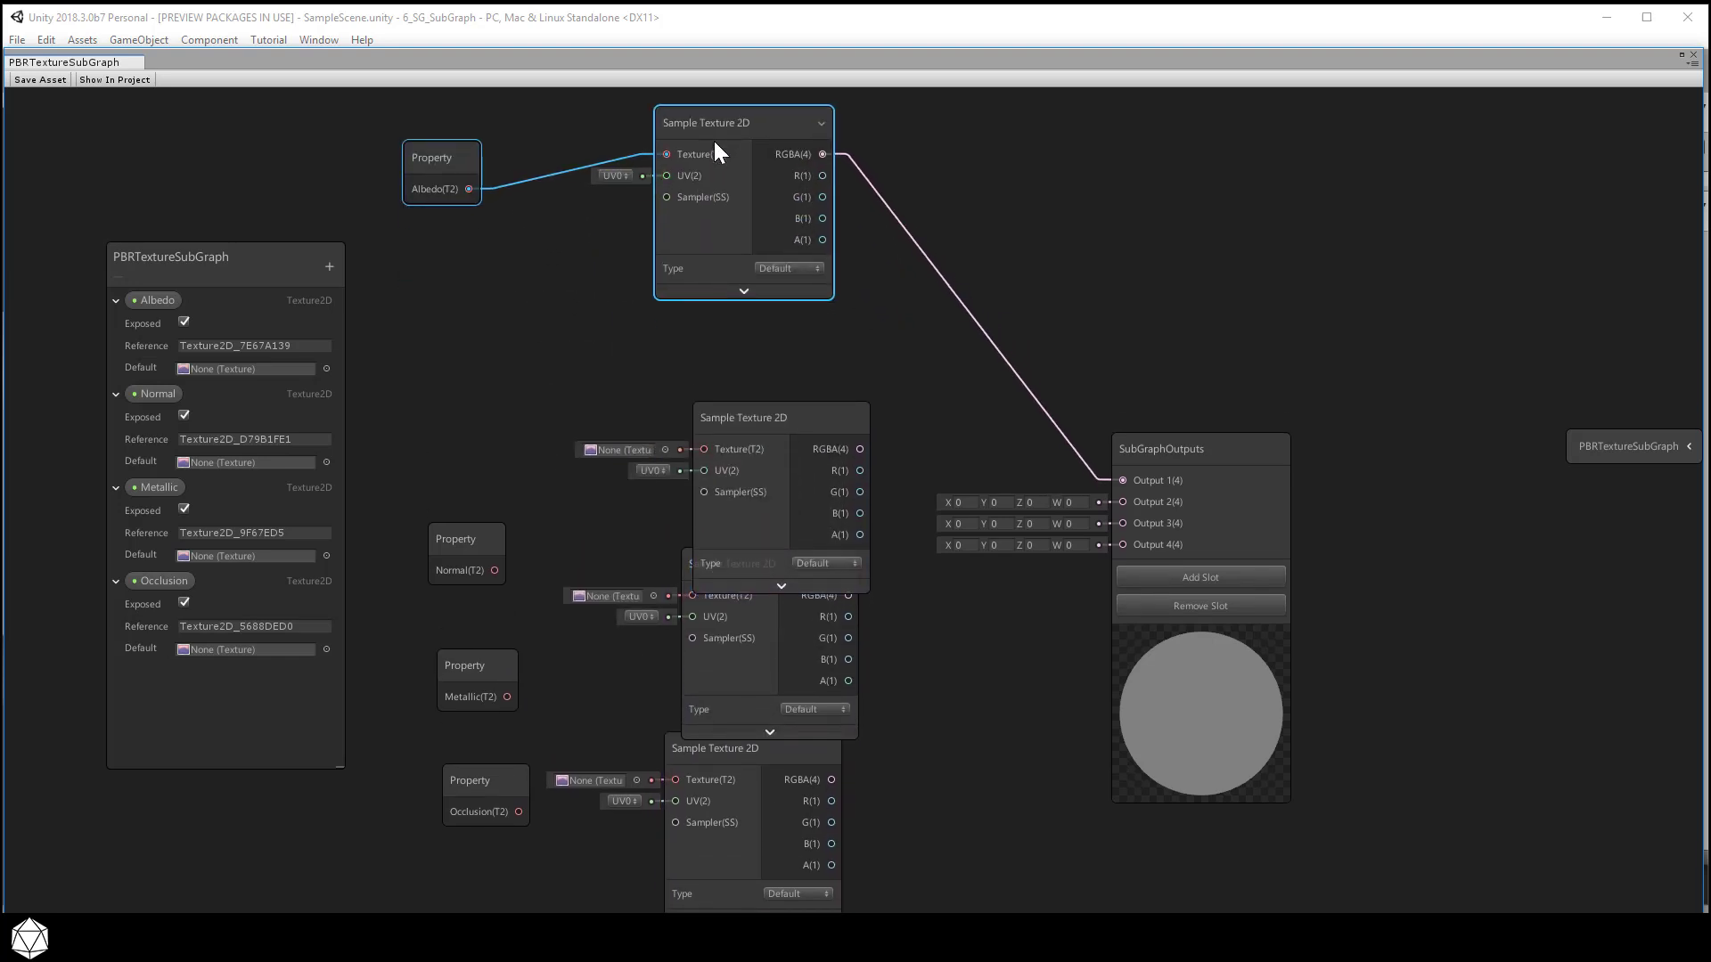
Step: Connect the Normal property to the second Sample Texture 2D's Texture input and that sampler's RGBA to Output 2, aligning both nodes beneath the Albedo pair
{"action": "left_click_drag", "start_coordinate": [474, 546], "coordinate": [698, 463]}
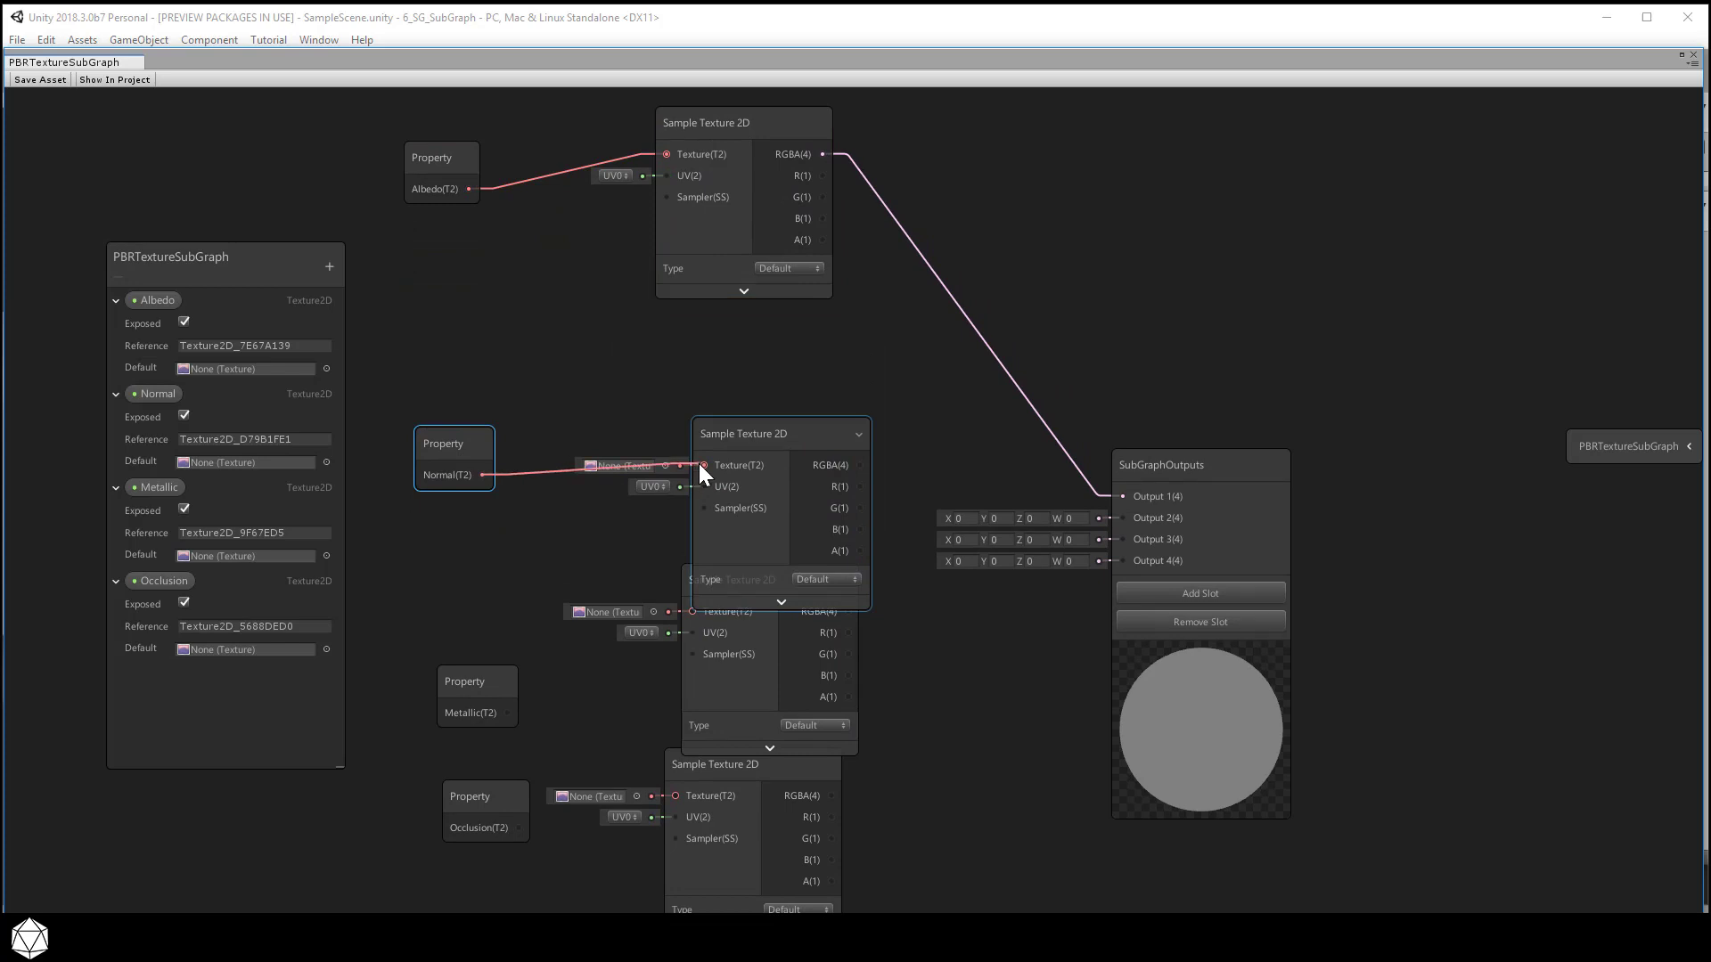
{"action": "left_click_drag", "start_coordinate": [791, 427], "coordinate": [776, 356]}
{"action": "left_click_drag", "start_coordinate": [447, 443], "coordinate": [440, 385]}
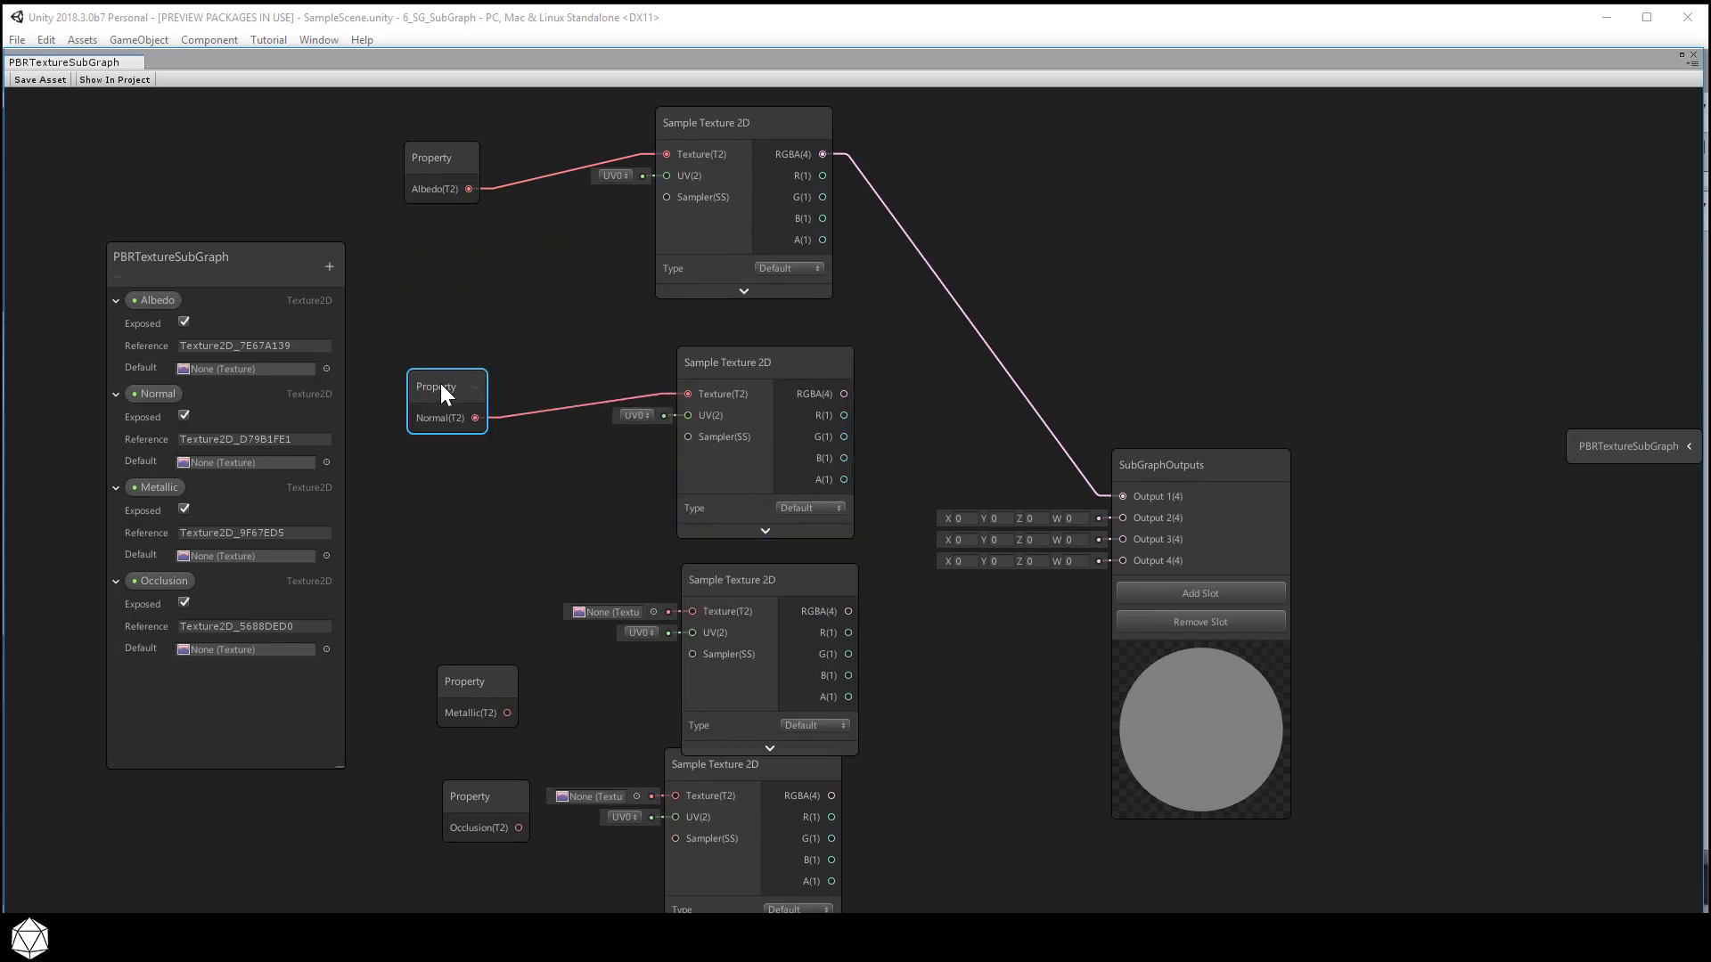
{"action": "left_click_drag", "start_coordinate": [844, 394], "coordinate": [1123, 518]}
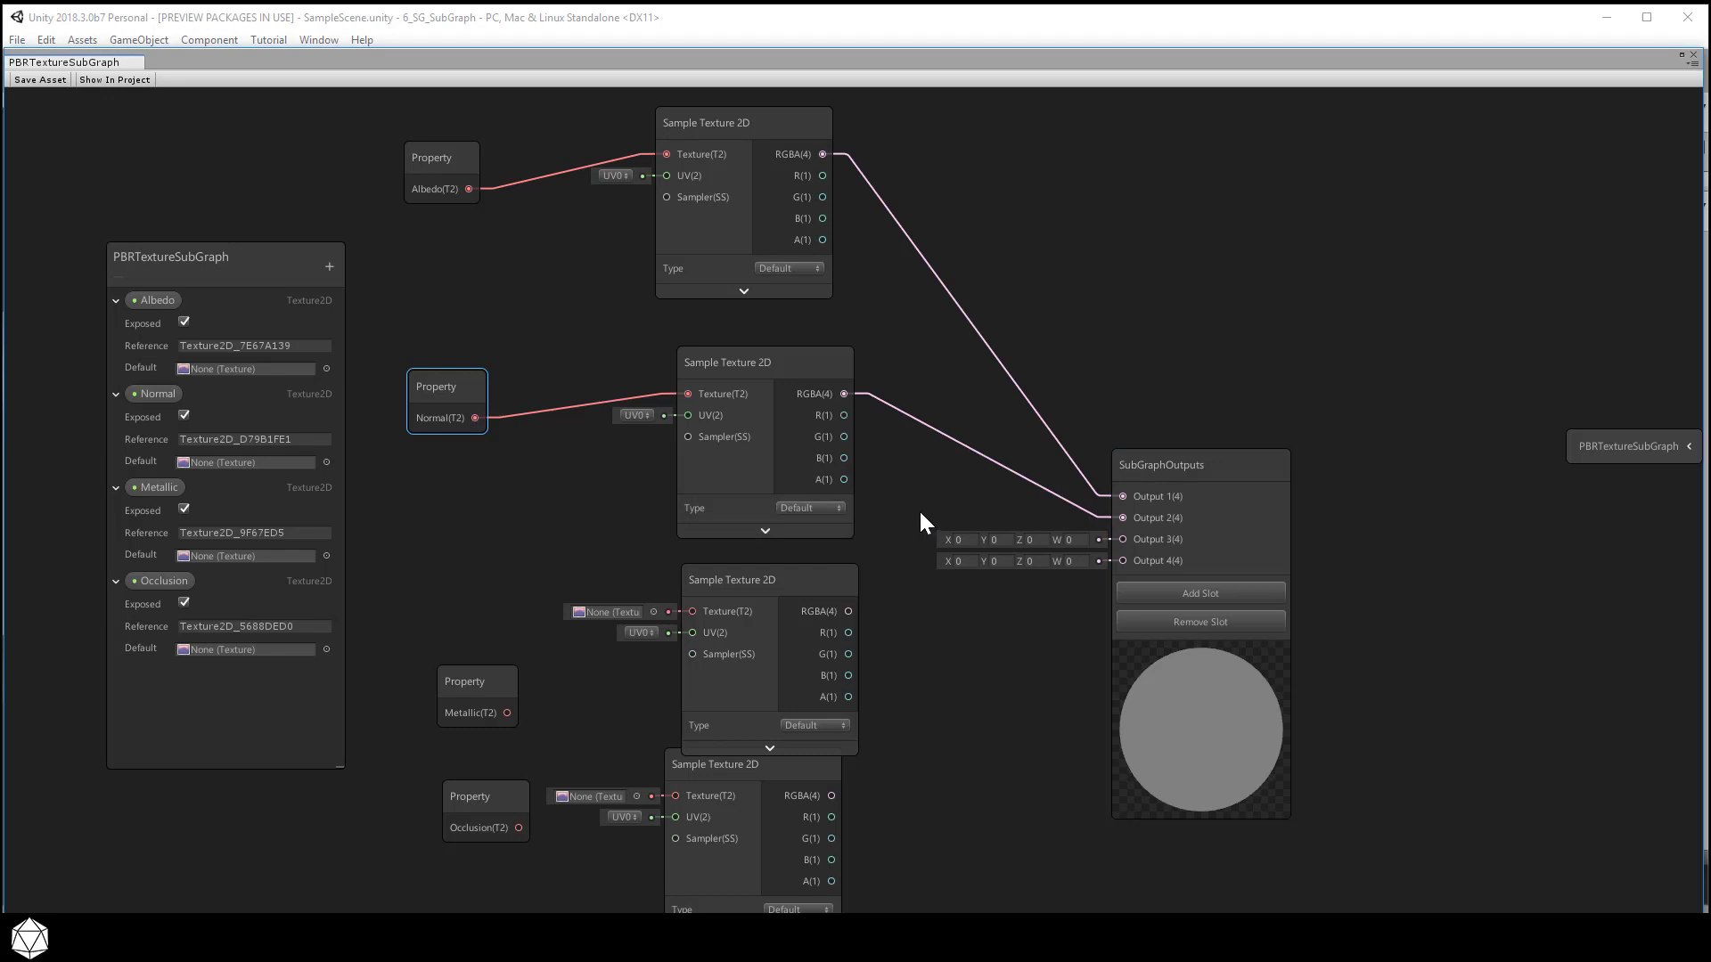
Step: Separate the two lower Sample Texture 2D nodes and line up the Metallic and Occlusion property nodes beside them
{"action": "left_click_drag", "start_coordinate": [771, 614], "coordinate": [762, 609]}
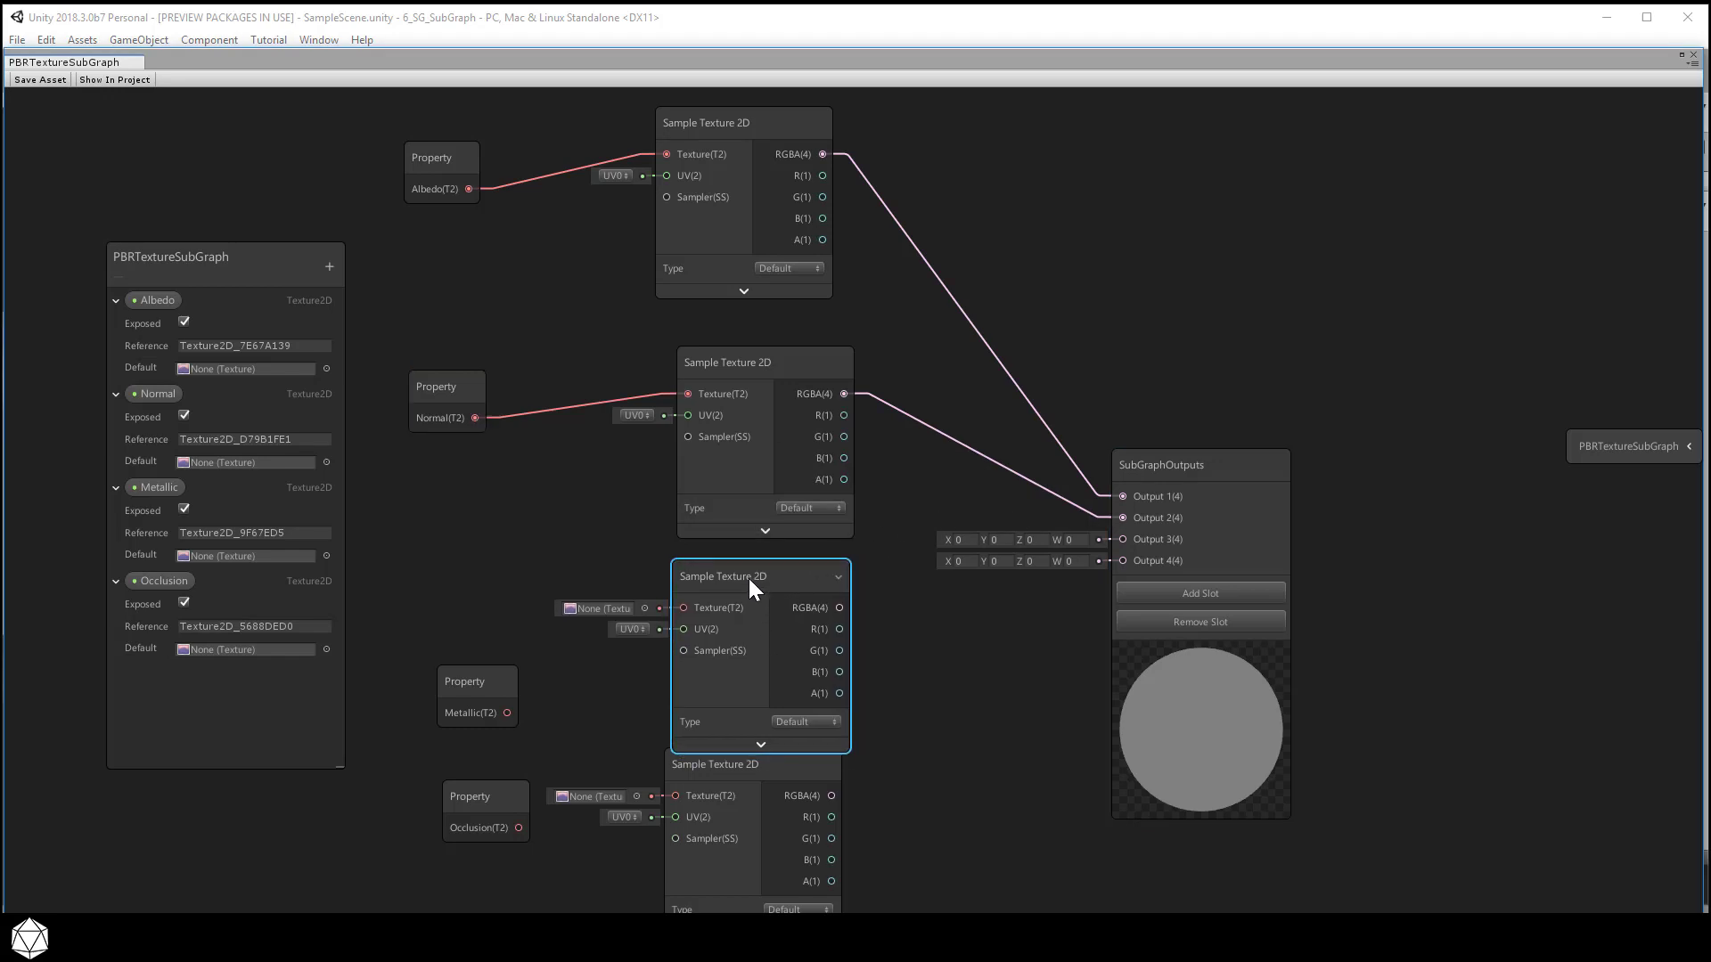
{"action": "middle_click_drag", "start_coordinate": [773, 784], "coordinate": [783, 638]}
{"action": "left_click_drag", "start_coordinate": [783, 638], "coordinate": [786, 694]}
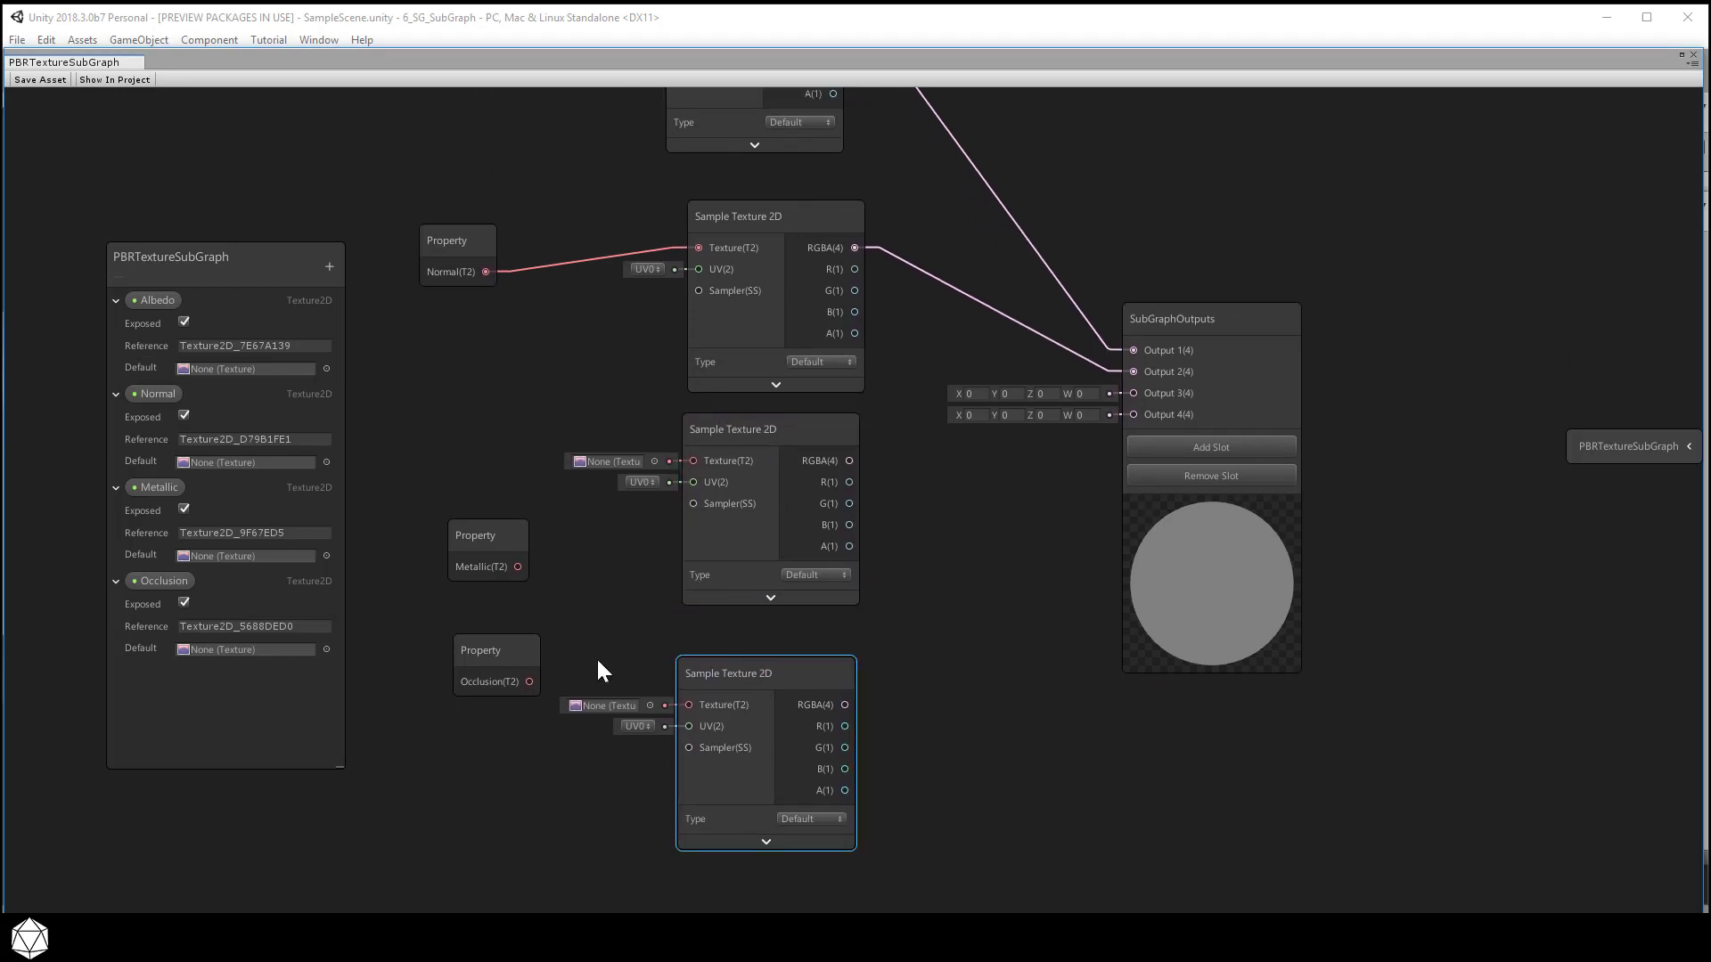
{"action": "left_click_drag", "start_coordinate": [510, 656], "coordinate": [495, 677]}
{"action": "left_click_drag", "start_coordinate": [498, 534], "coordinate": [487, 540]}
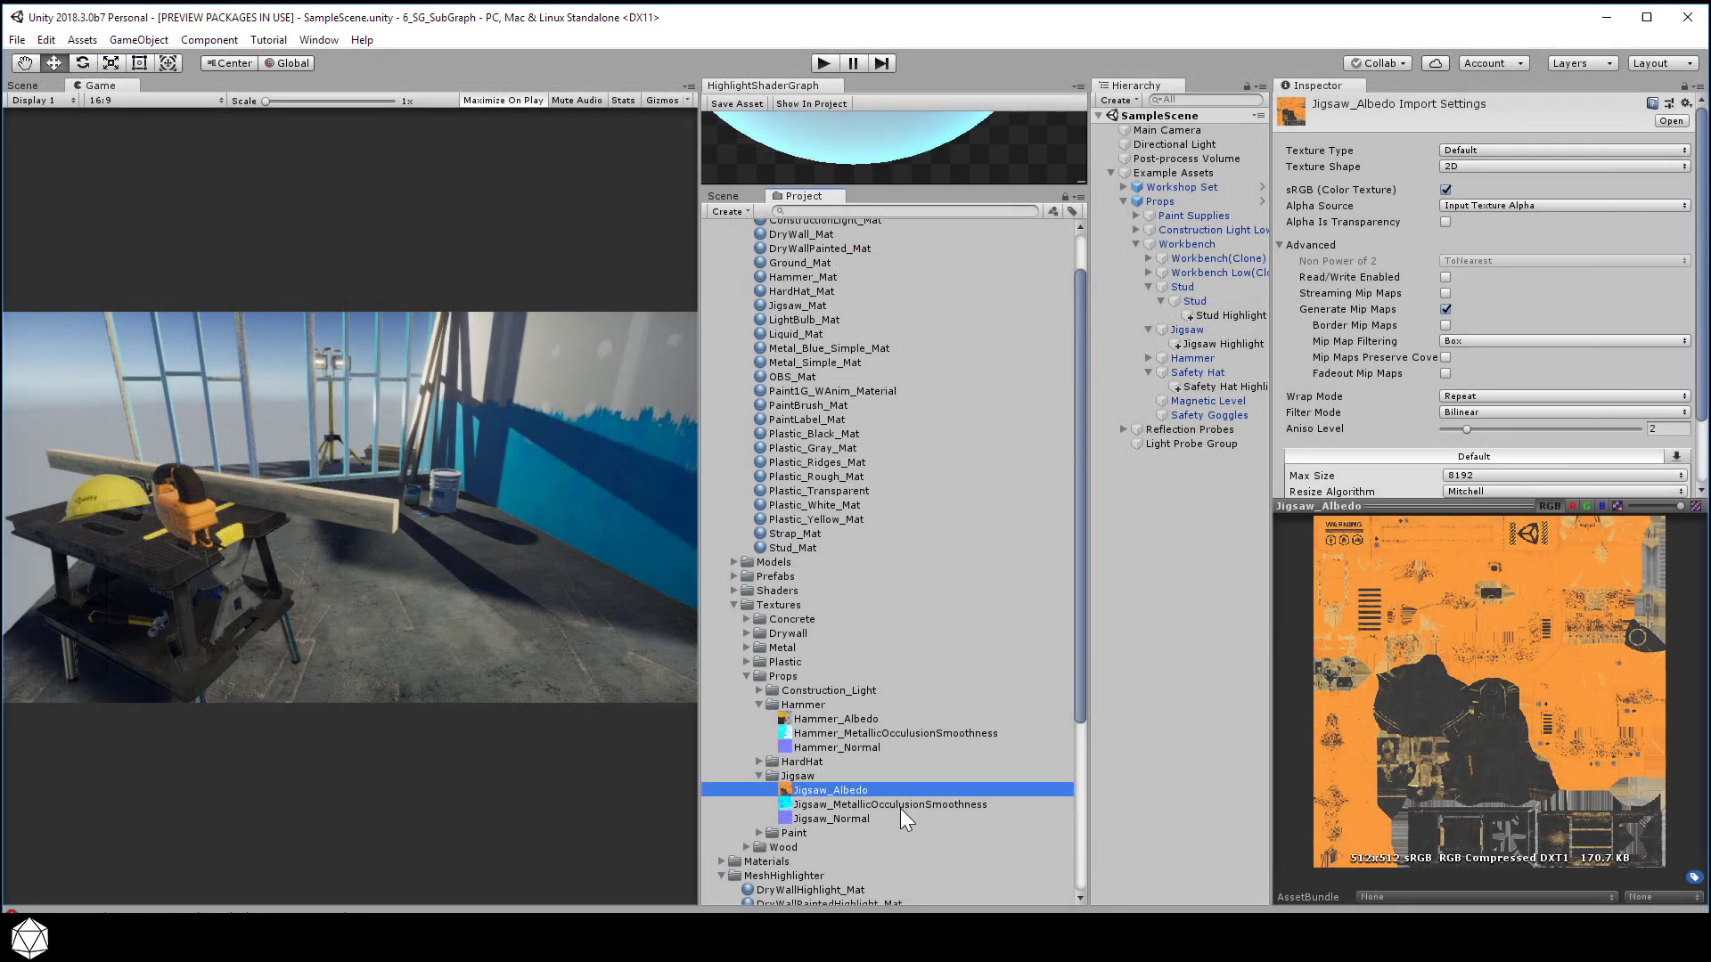
Step: Examine the red, green, alpha and blue channels of the Jigsaw_MetallicOcculusionSmoothness texture individually in its preview
{"action": "left_click", "coordinate": [900, 818]}
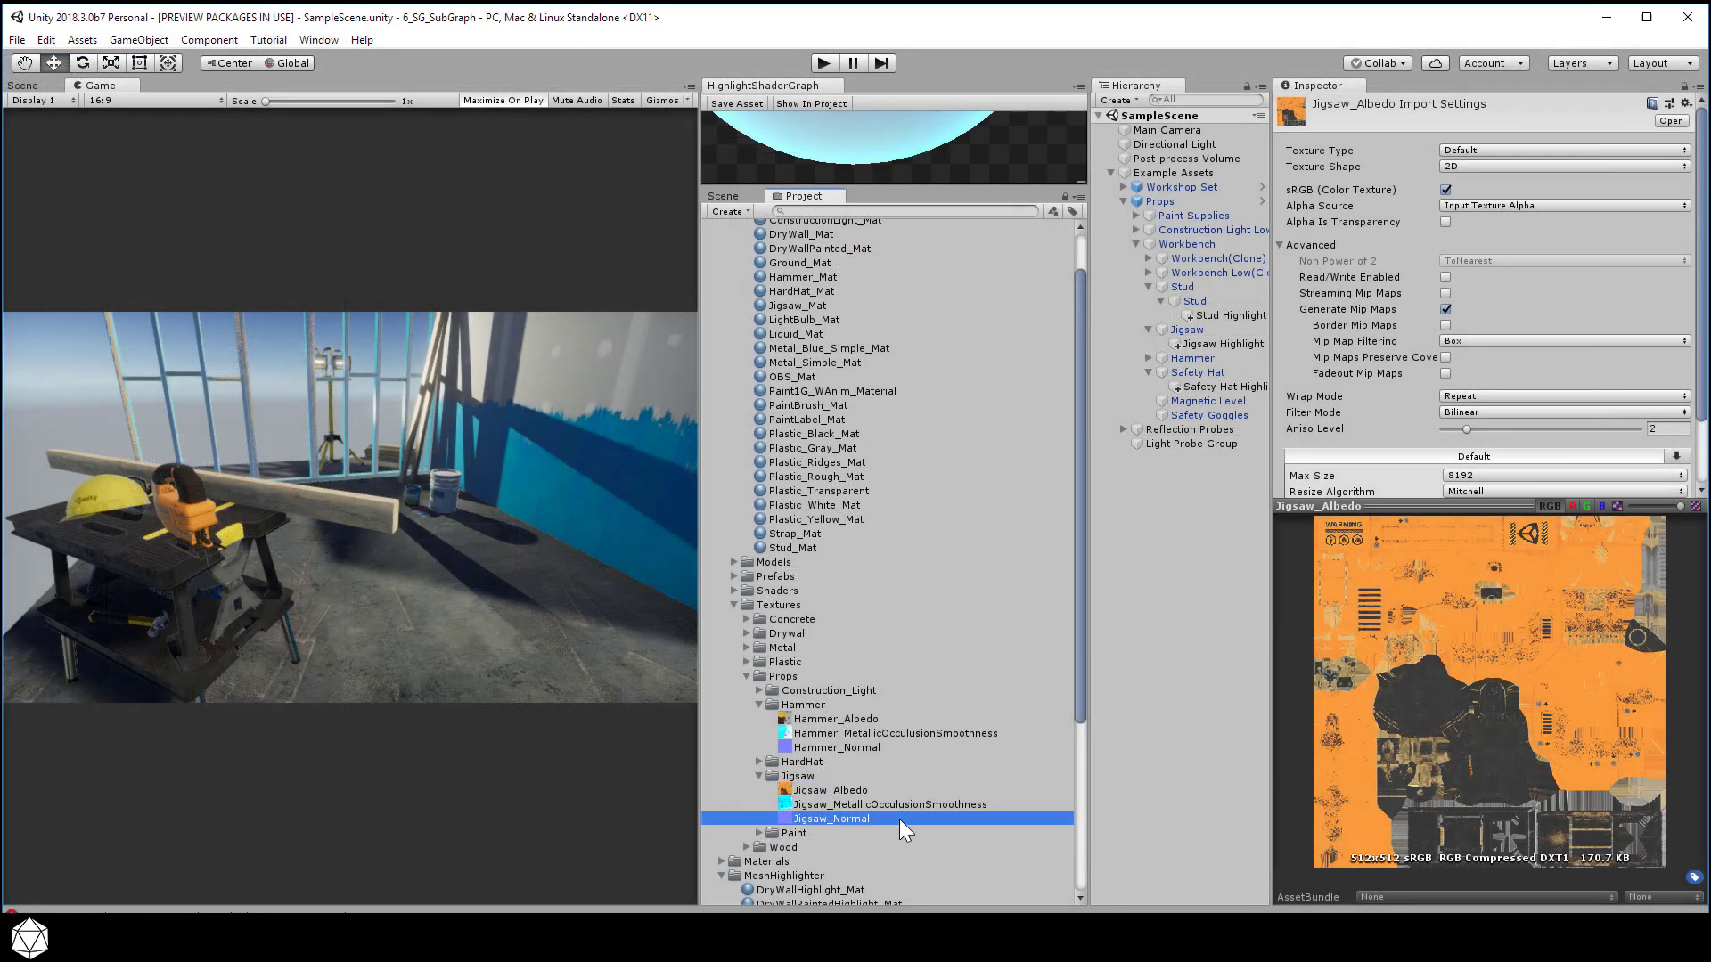
{"action": "left_click", "coordinate": [900, 804]}
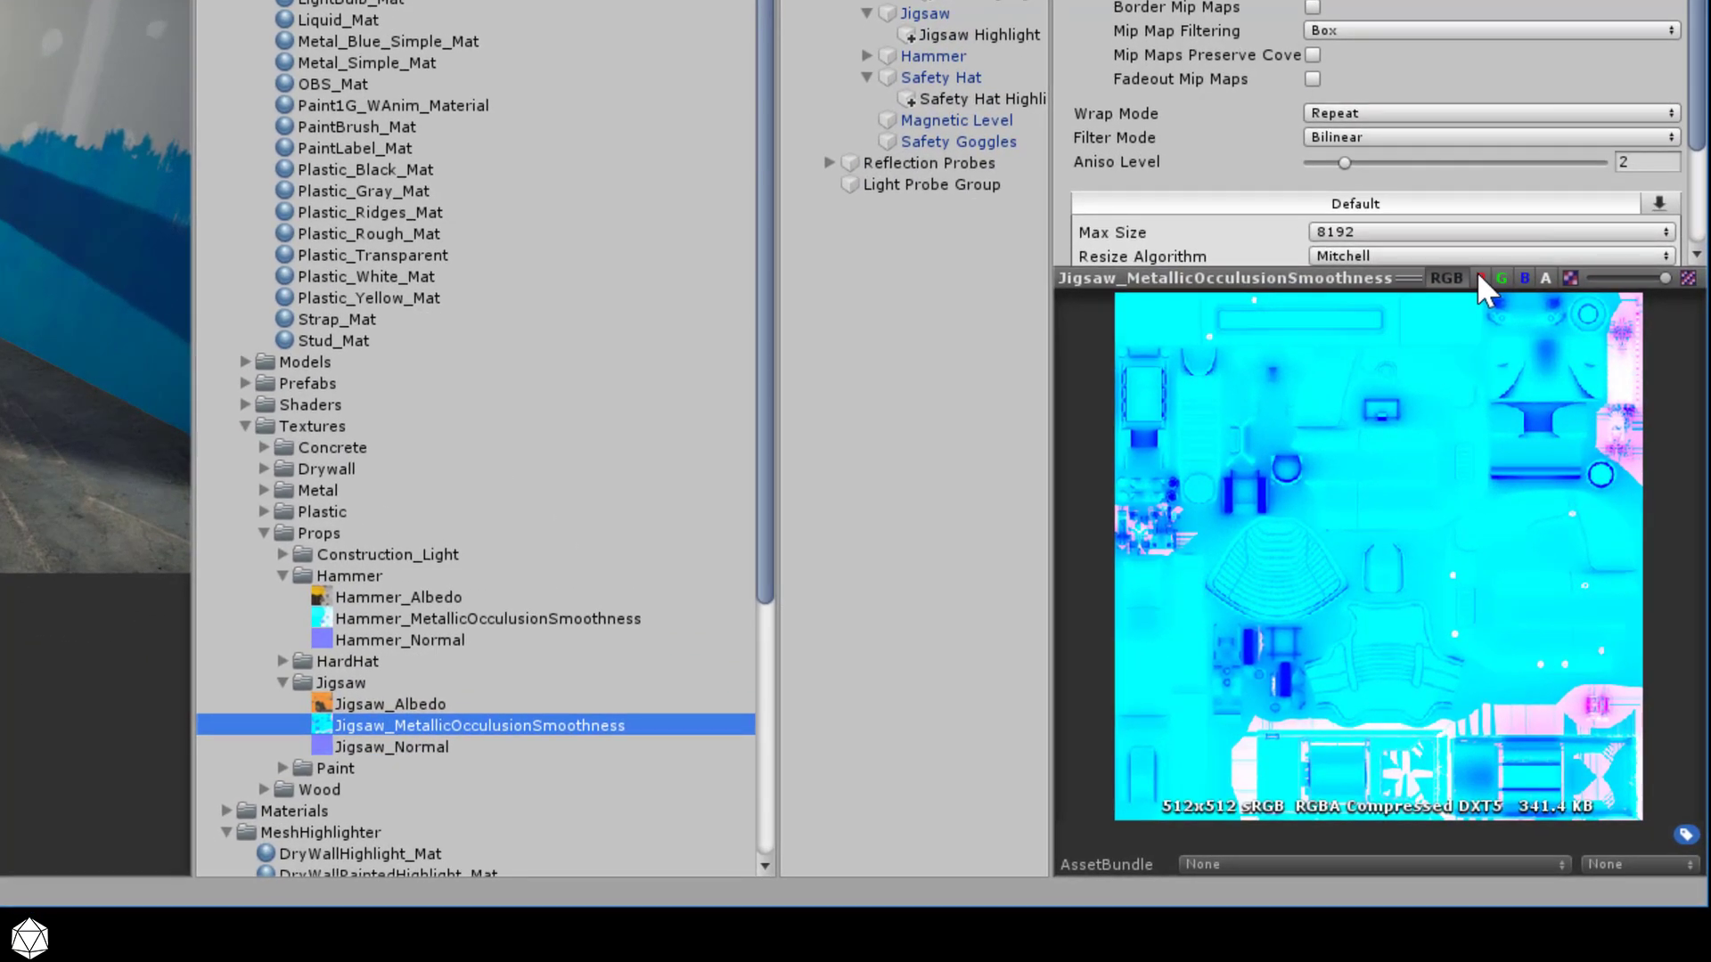
{"action": "left_click", "coordinate": [1479, 277]}
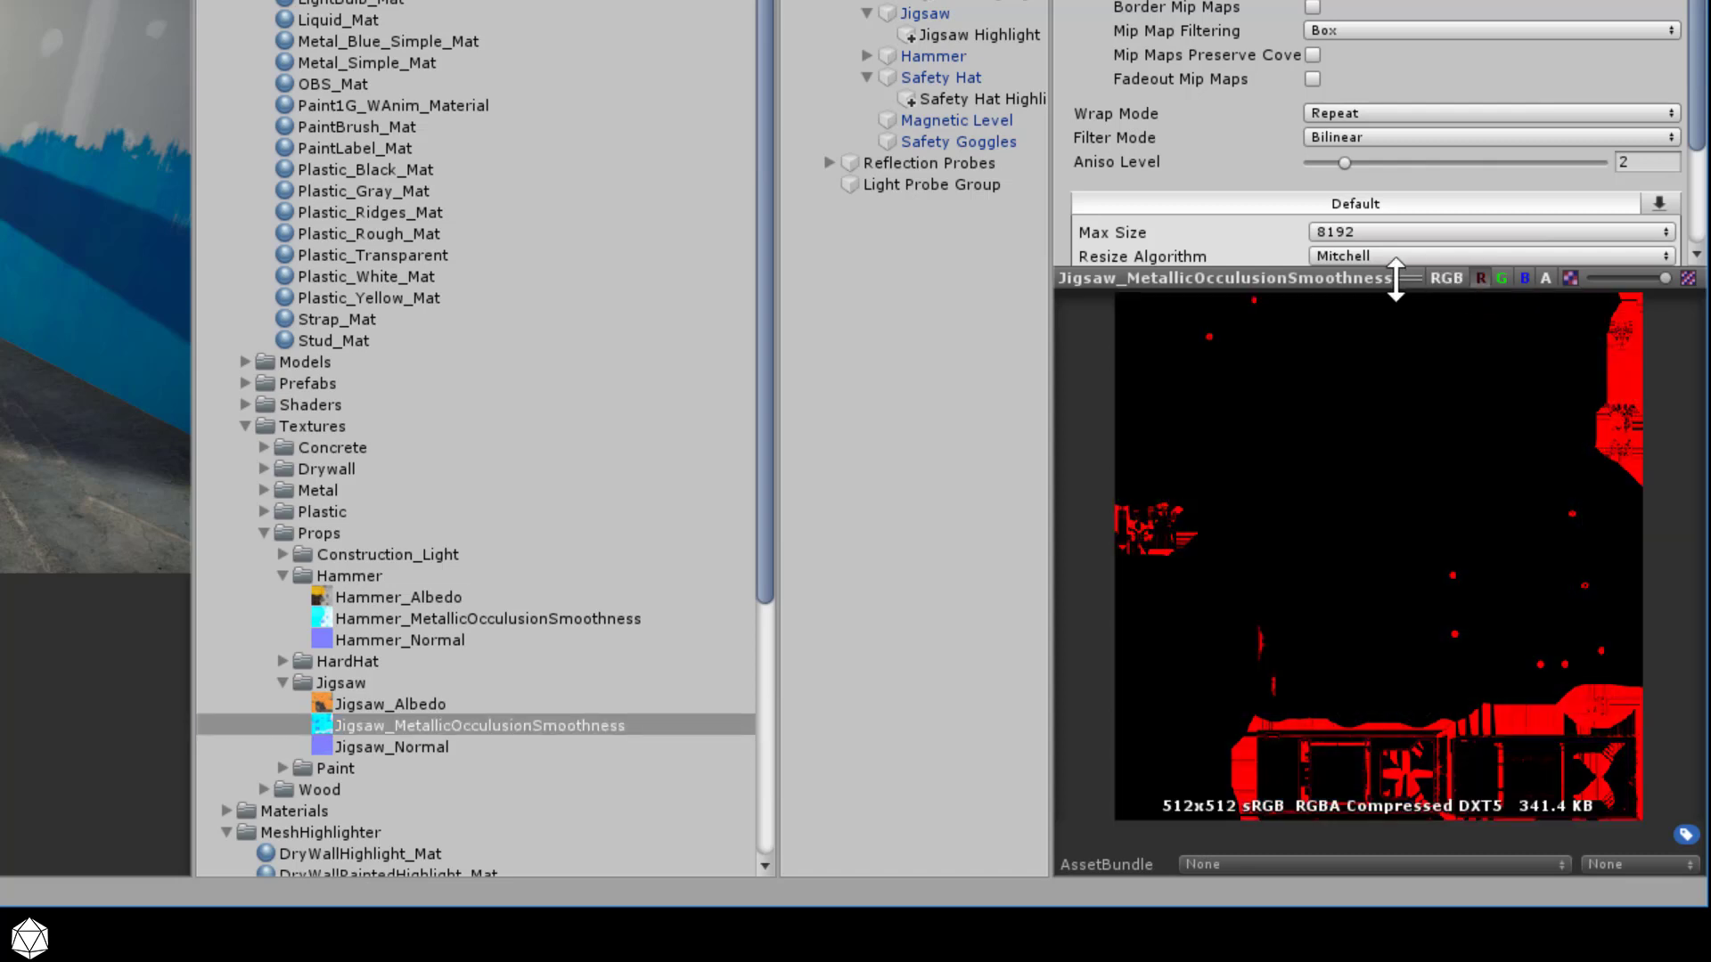
{"action": "left_click", "coordinate": [1501, 277]}
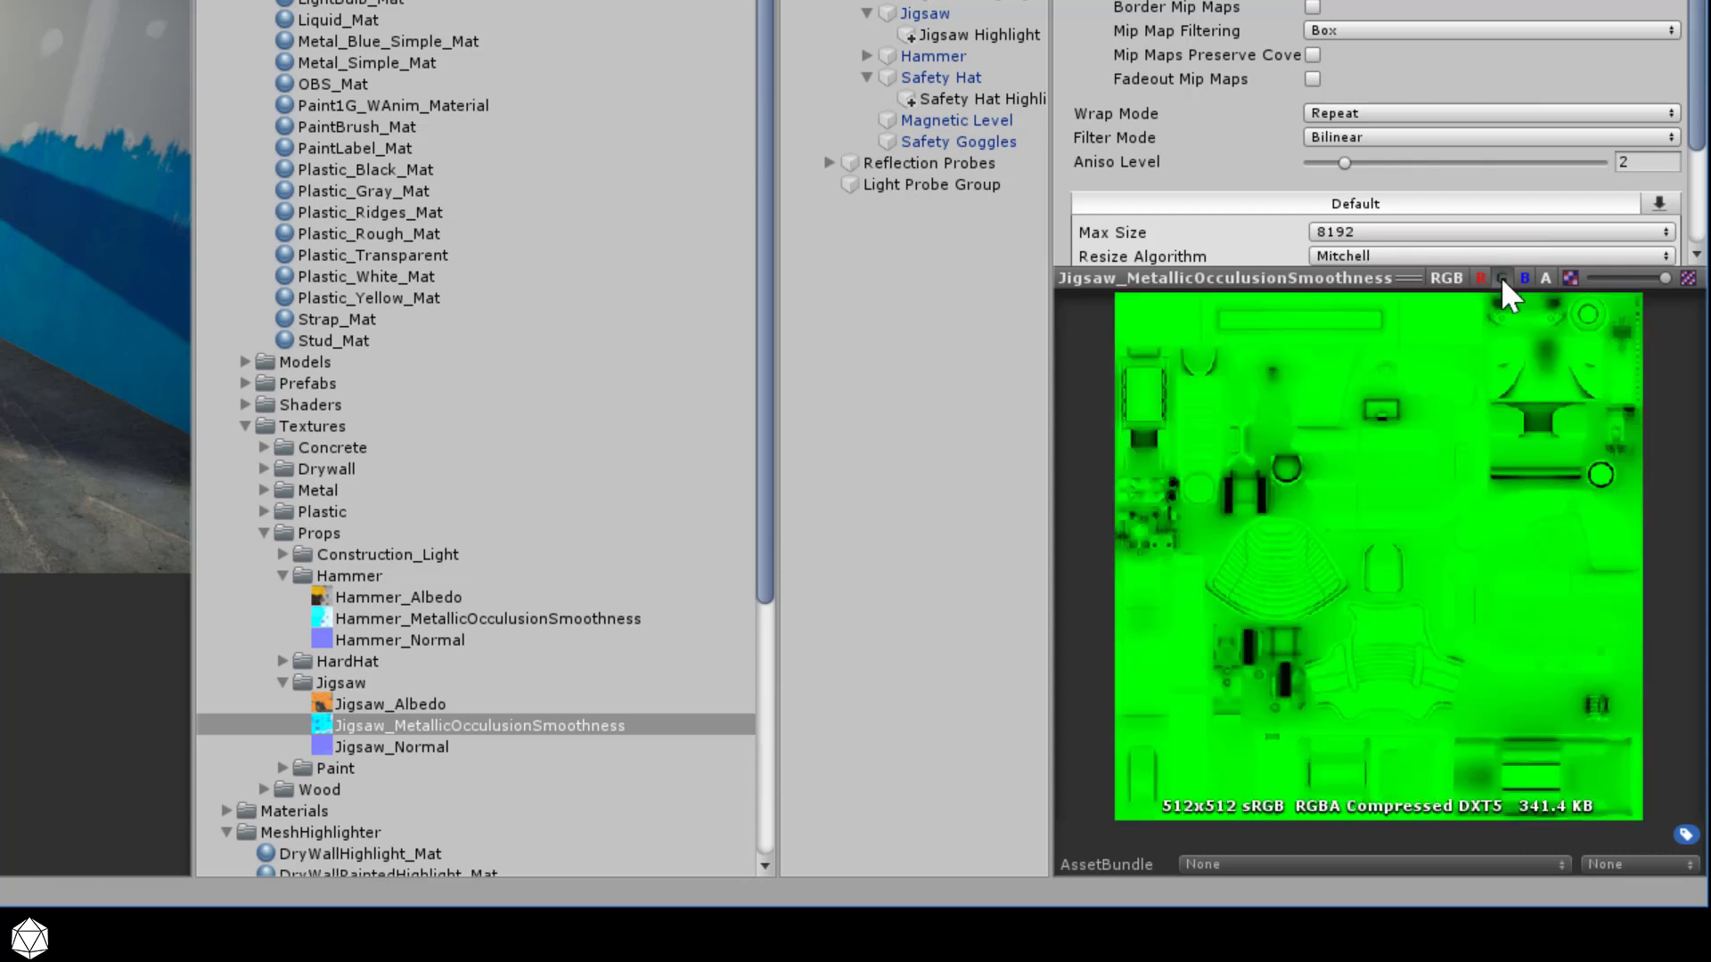
{"action": "left_click", "coordinate": [1543, 277]}
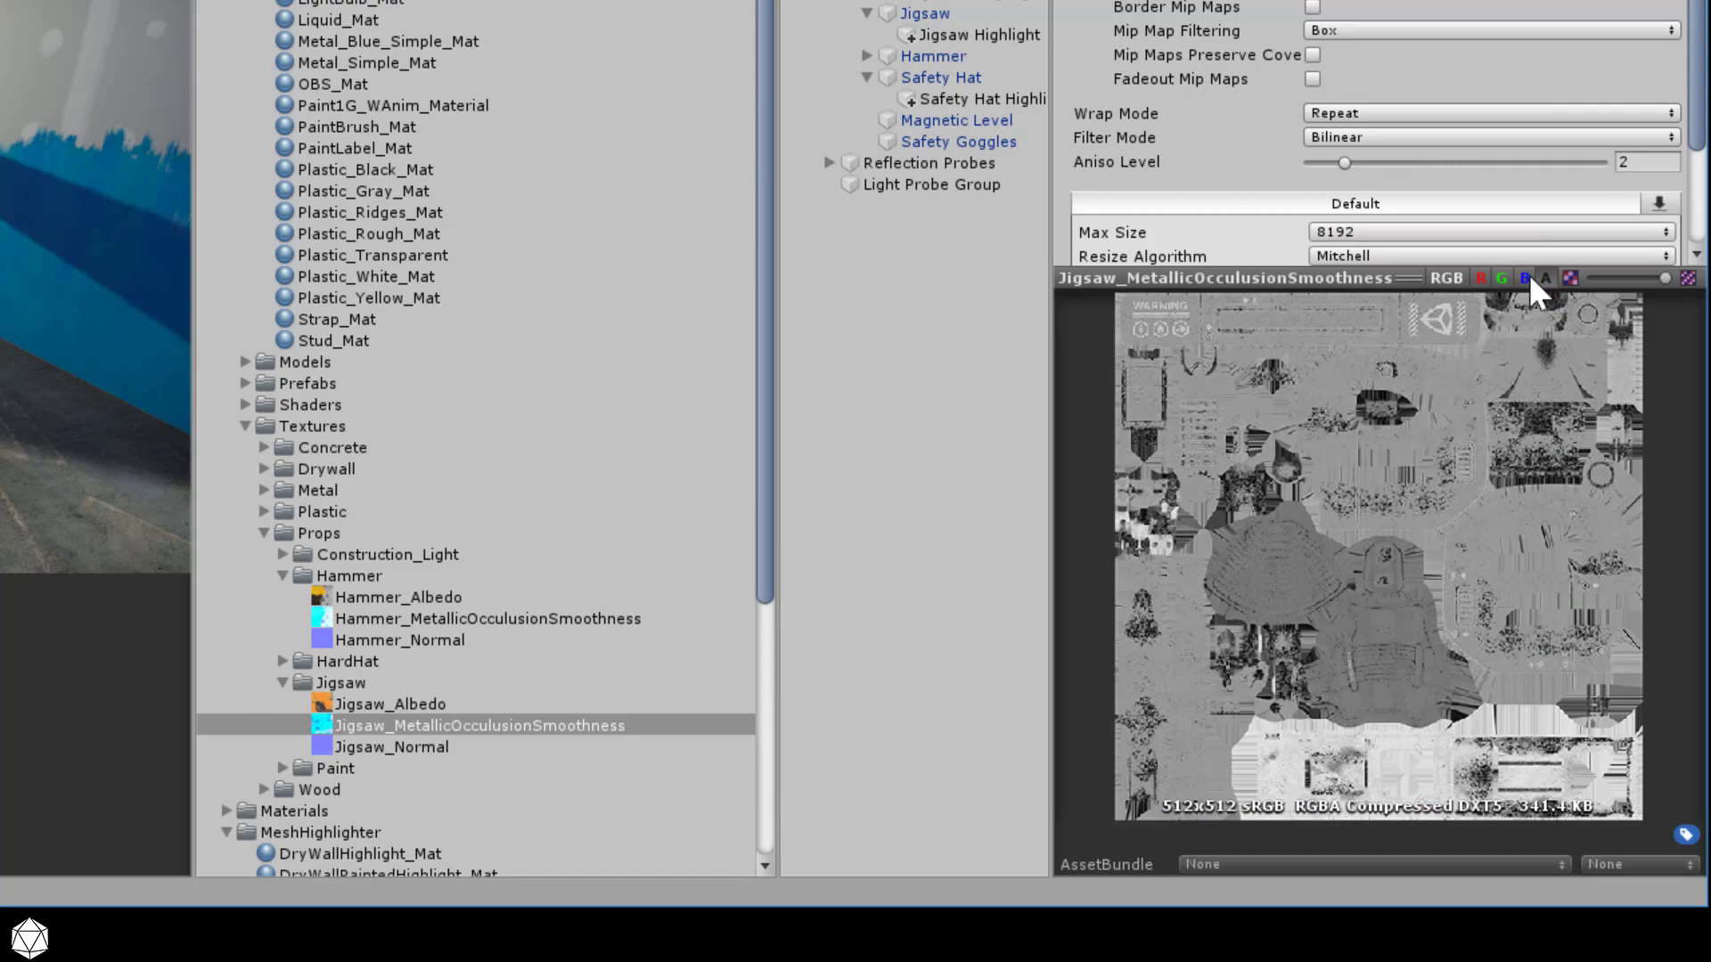
{"action": "left_click", "coordinate": [1524, 278]}
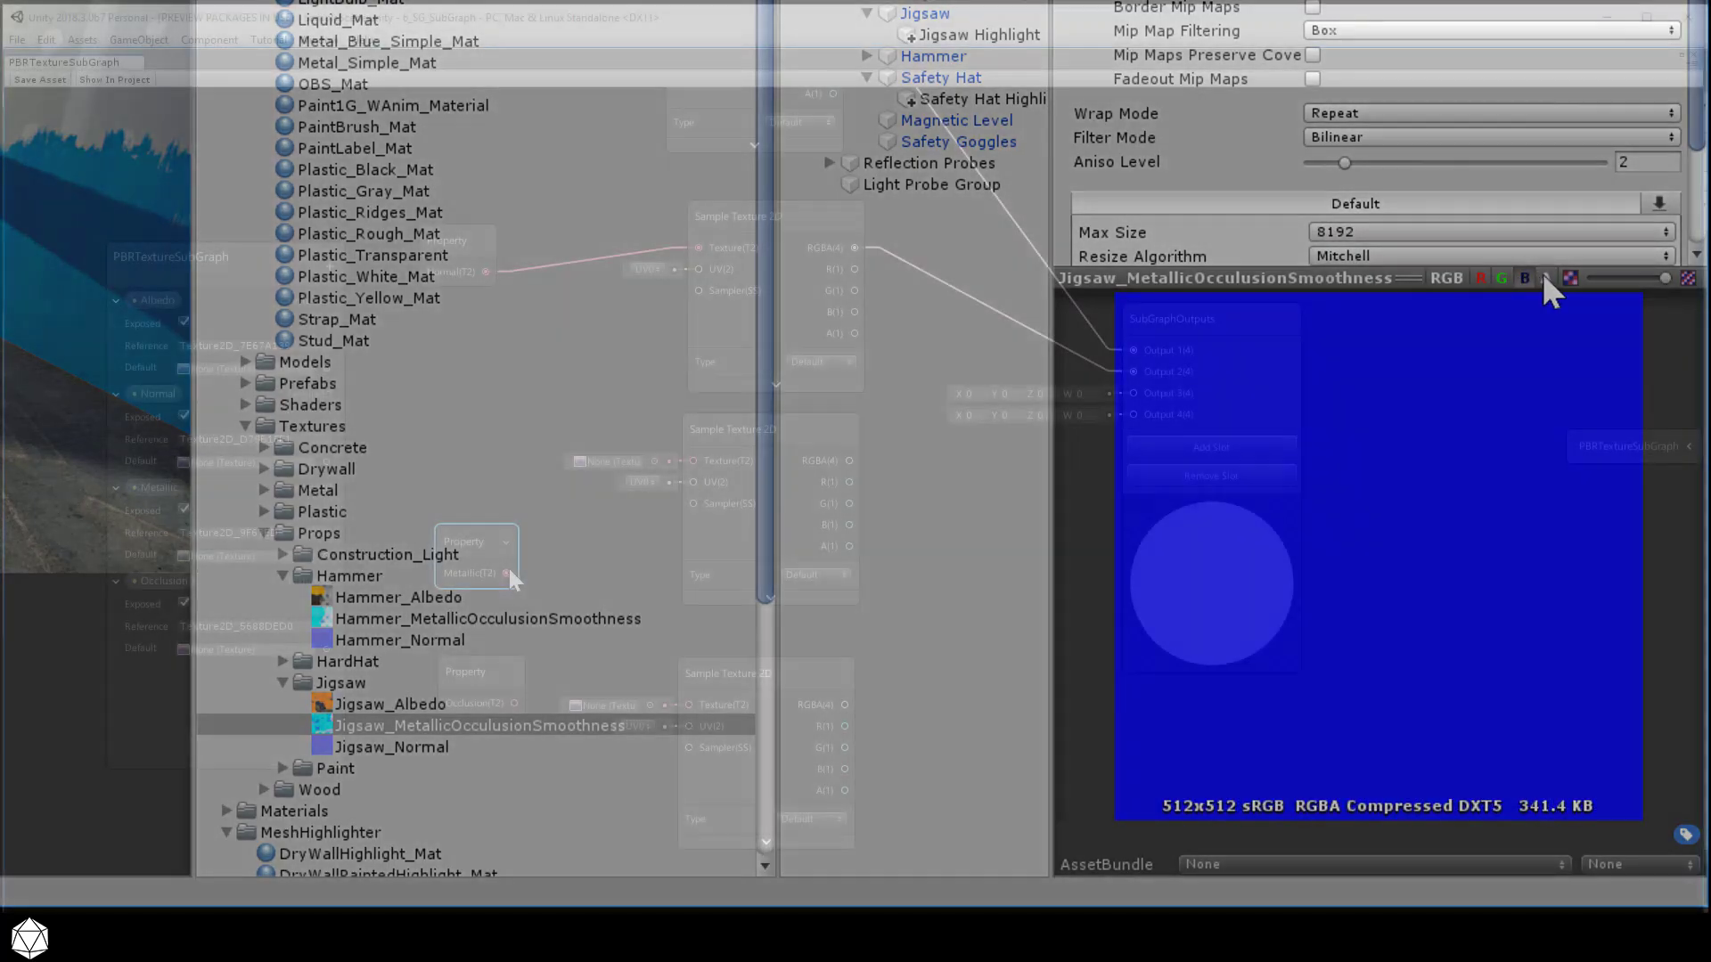
Step: Connect the Metallic property to the third Sample Texture 2D's Texture input and its R channel to Output 3, placing the property beside the sampler
{"action": "left_click_drag", "start_coordinate": [507, 572], "coordinate": [699, 462]}
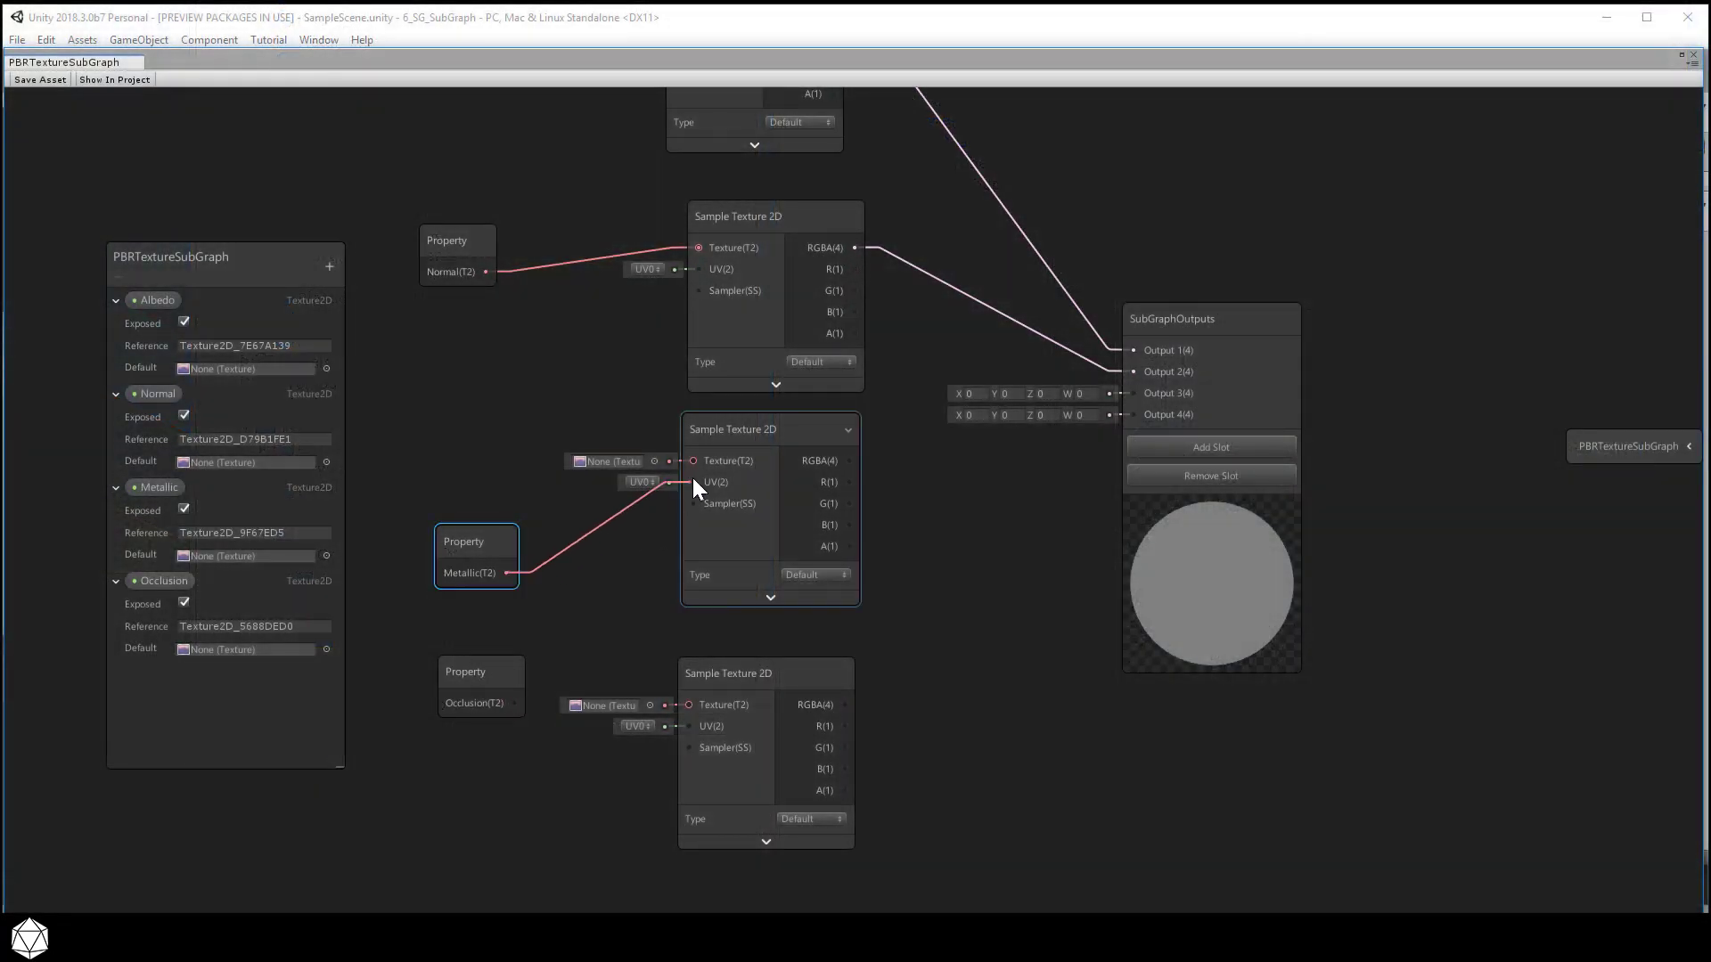
{"action": "left_click_drag", "start_coordinate": [495, 532], "coordinate": [476, 425]}
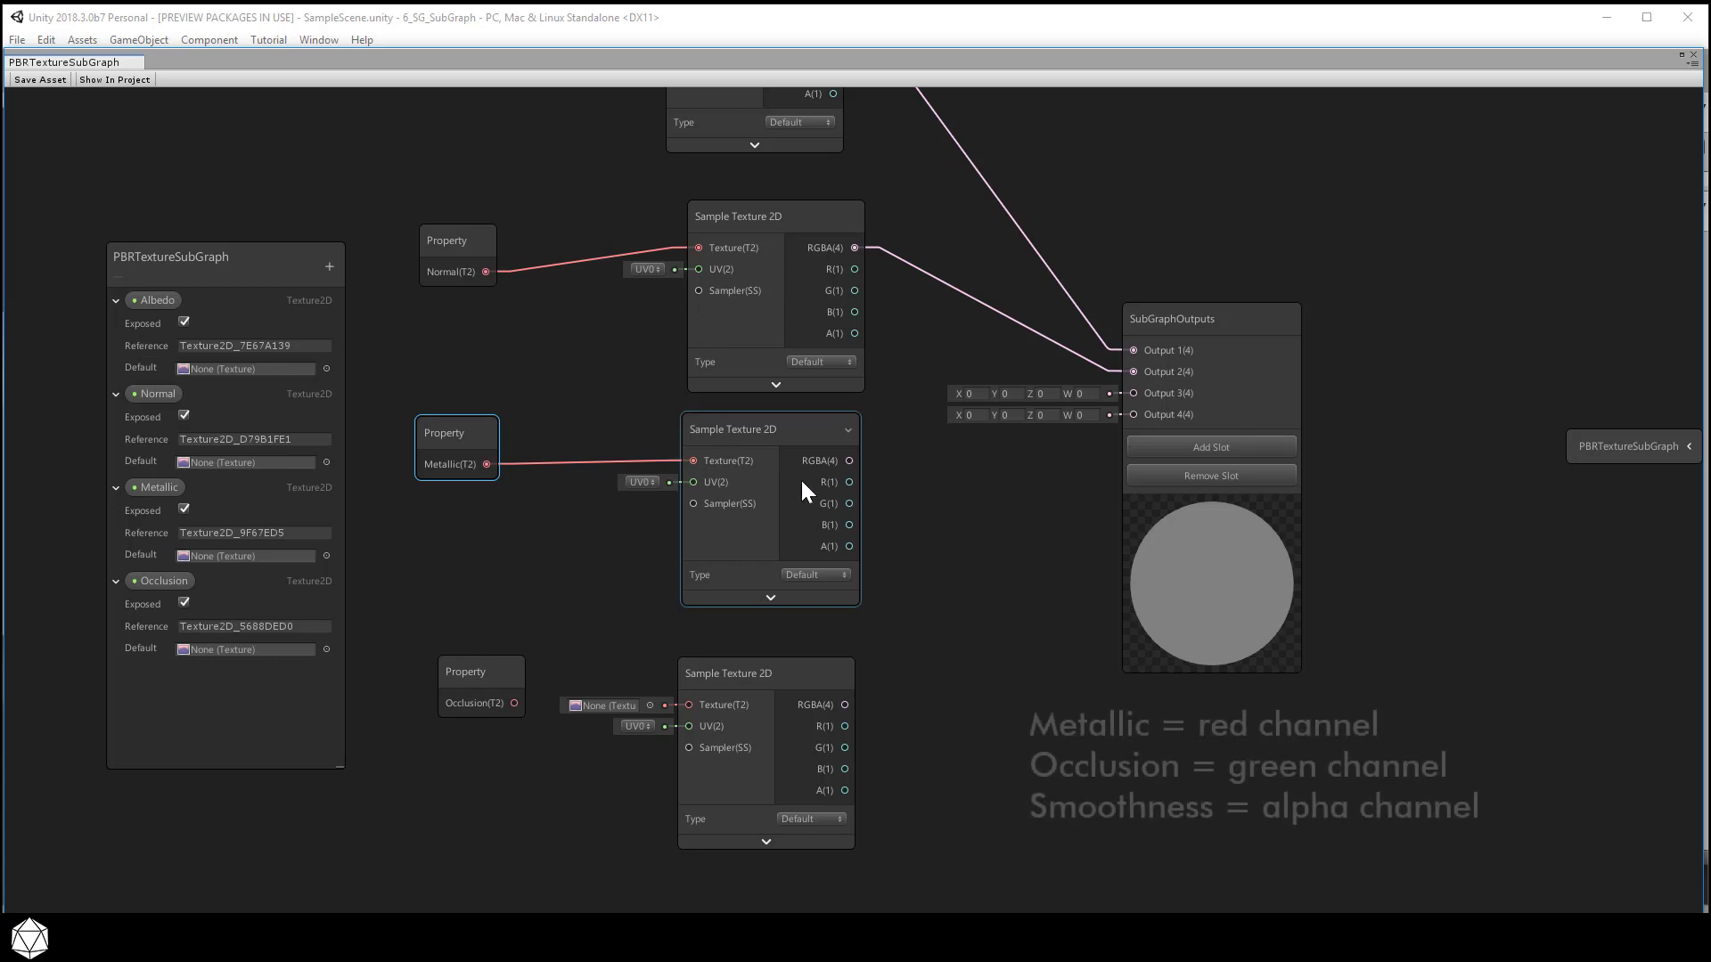
{"action": "left_click_drag", "start_coordinate": [849, 481], "coordinate": [1132, 392]}
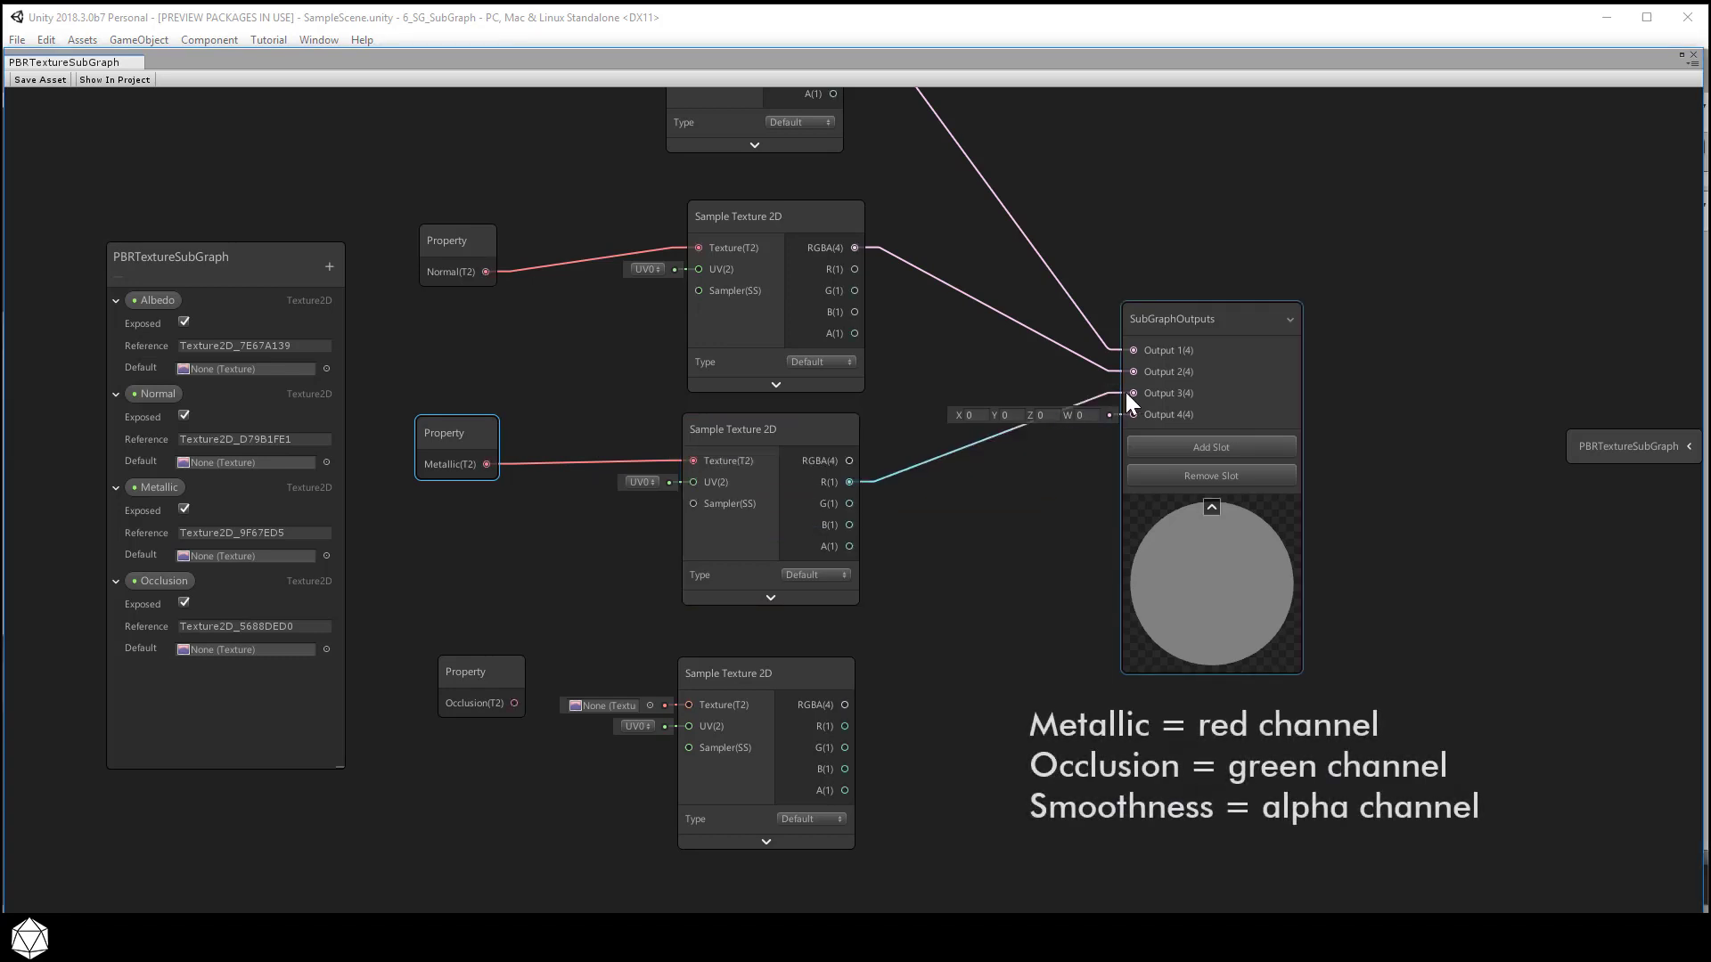
{"action": "left_click_drag", "start_coordinate": [447, 426], "coordinate": [460, 427]}
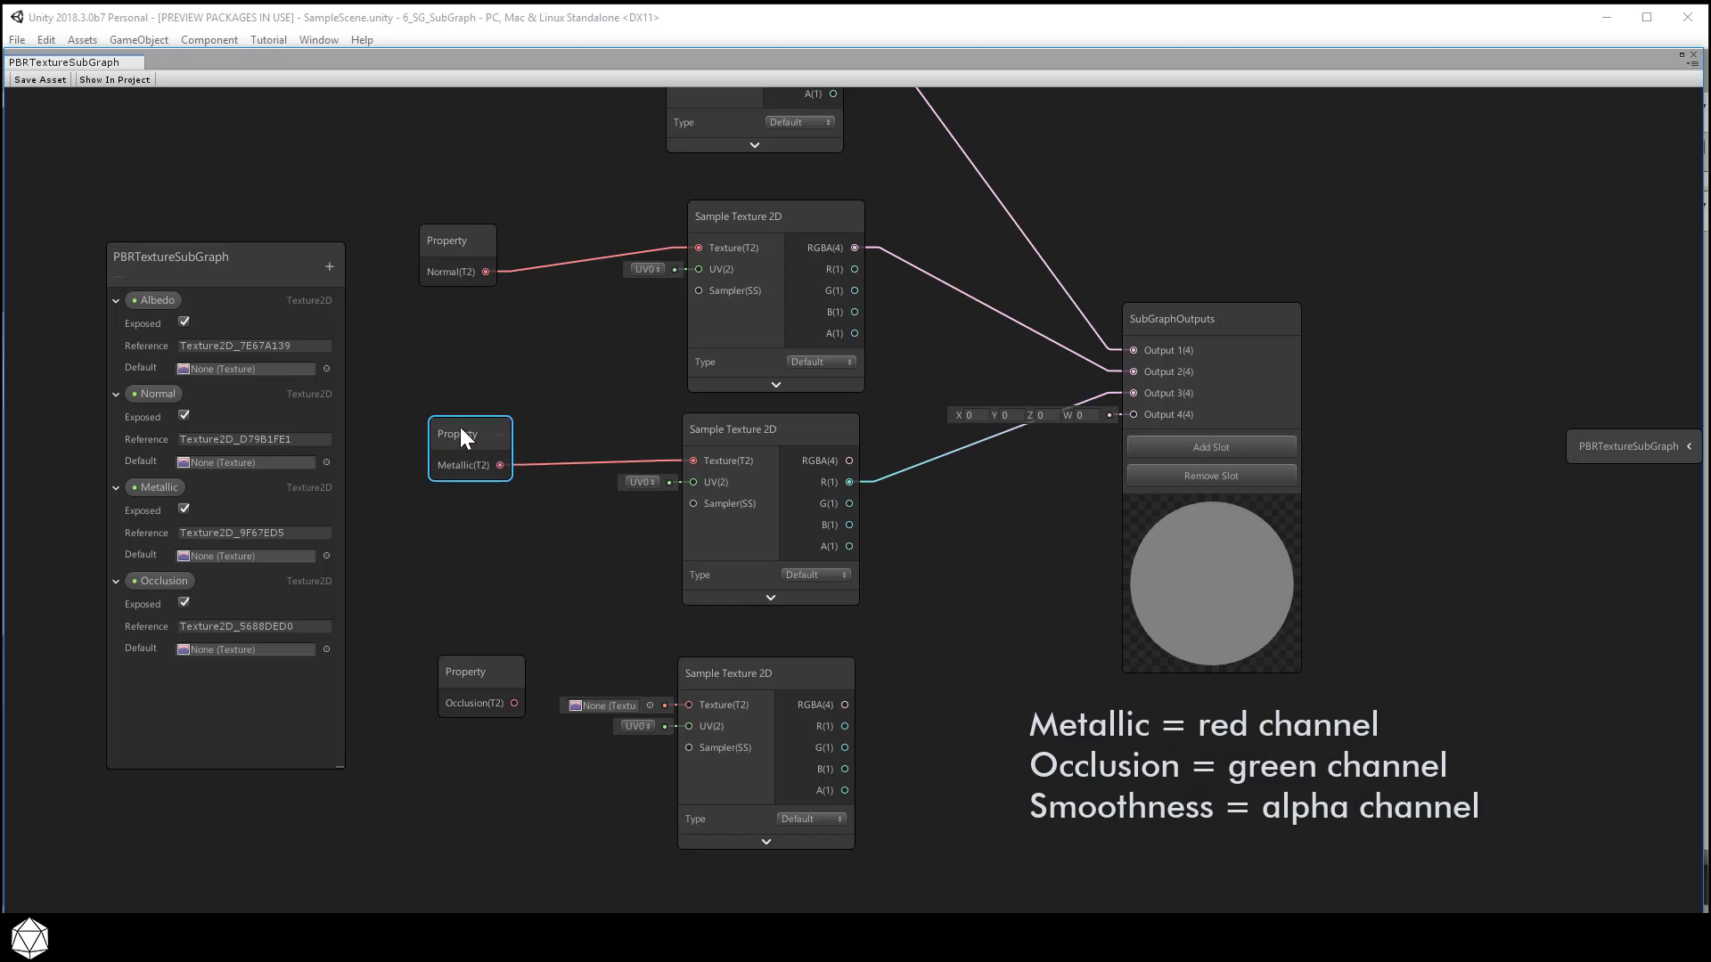
Step: Connect the Occlusion property to the fourth Sample Texture 2D and its G channel to Output 4, and align the Normal property node
{"action": "left_click_drag", "start_coordinate": [515, 703], "coordinate": [684, 710]}
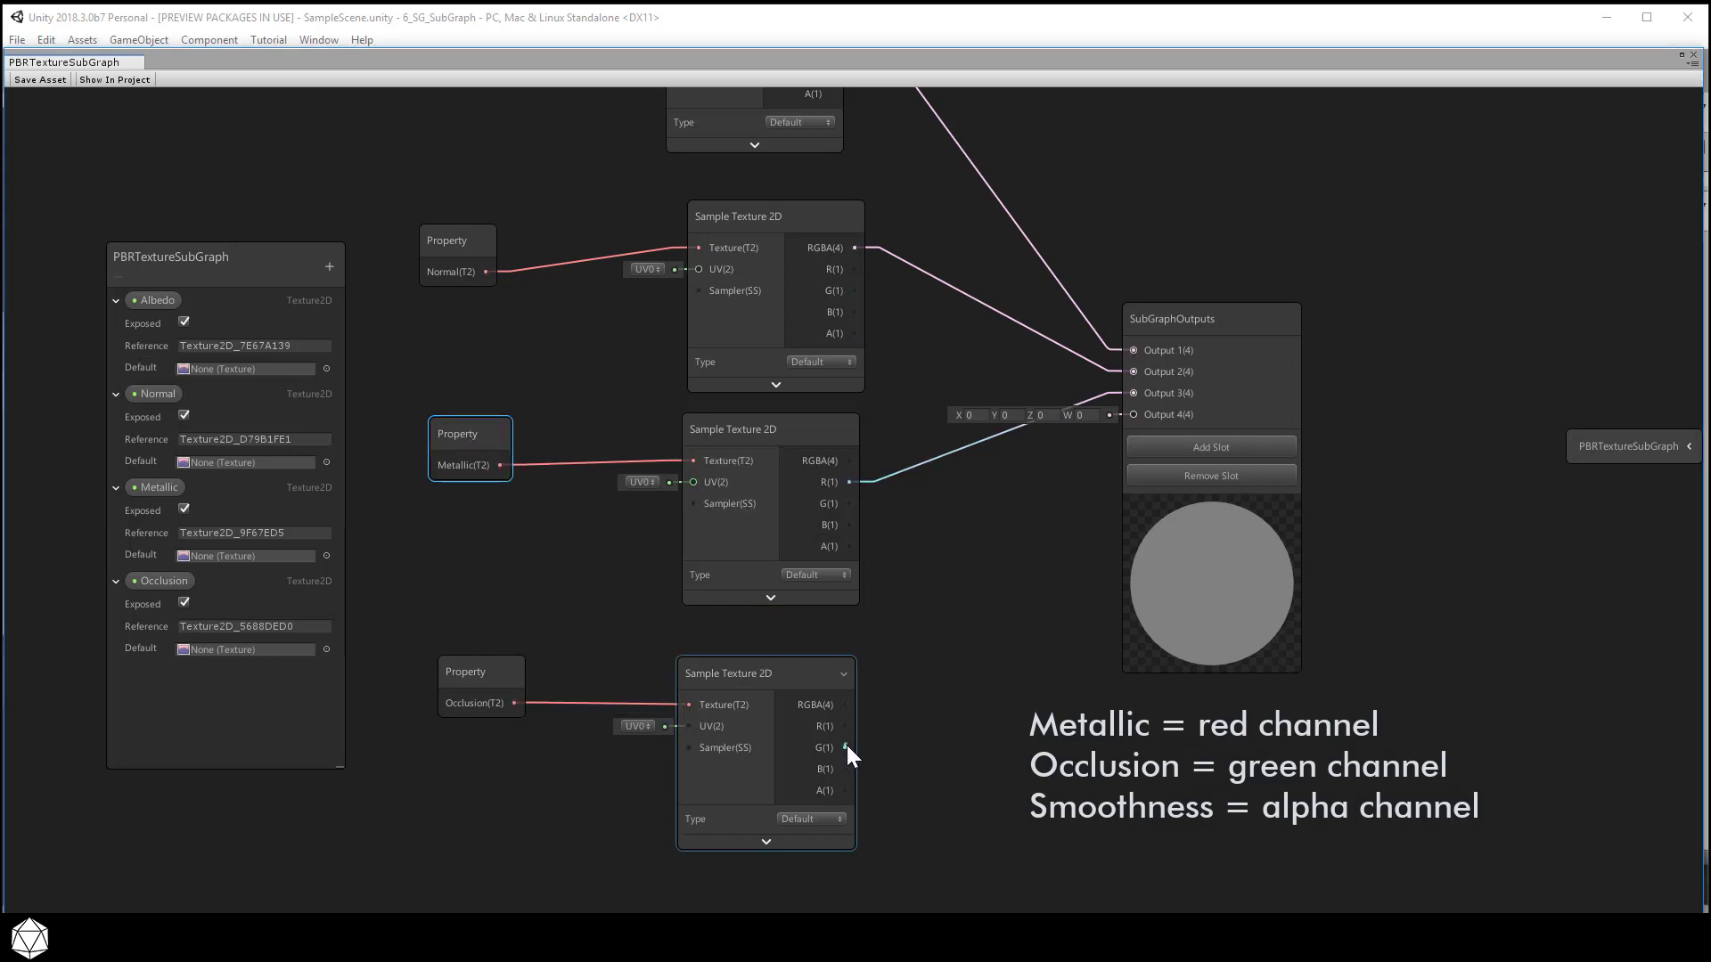
{"action": "left_click_drag", "start_coordinate": [845, 747], "coordinate": [1136, 414]}
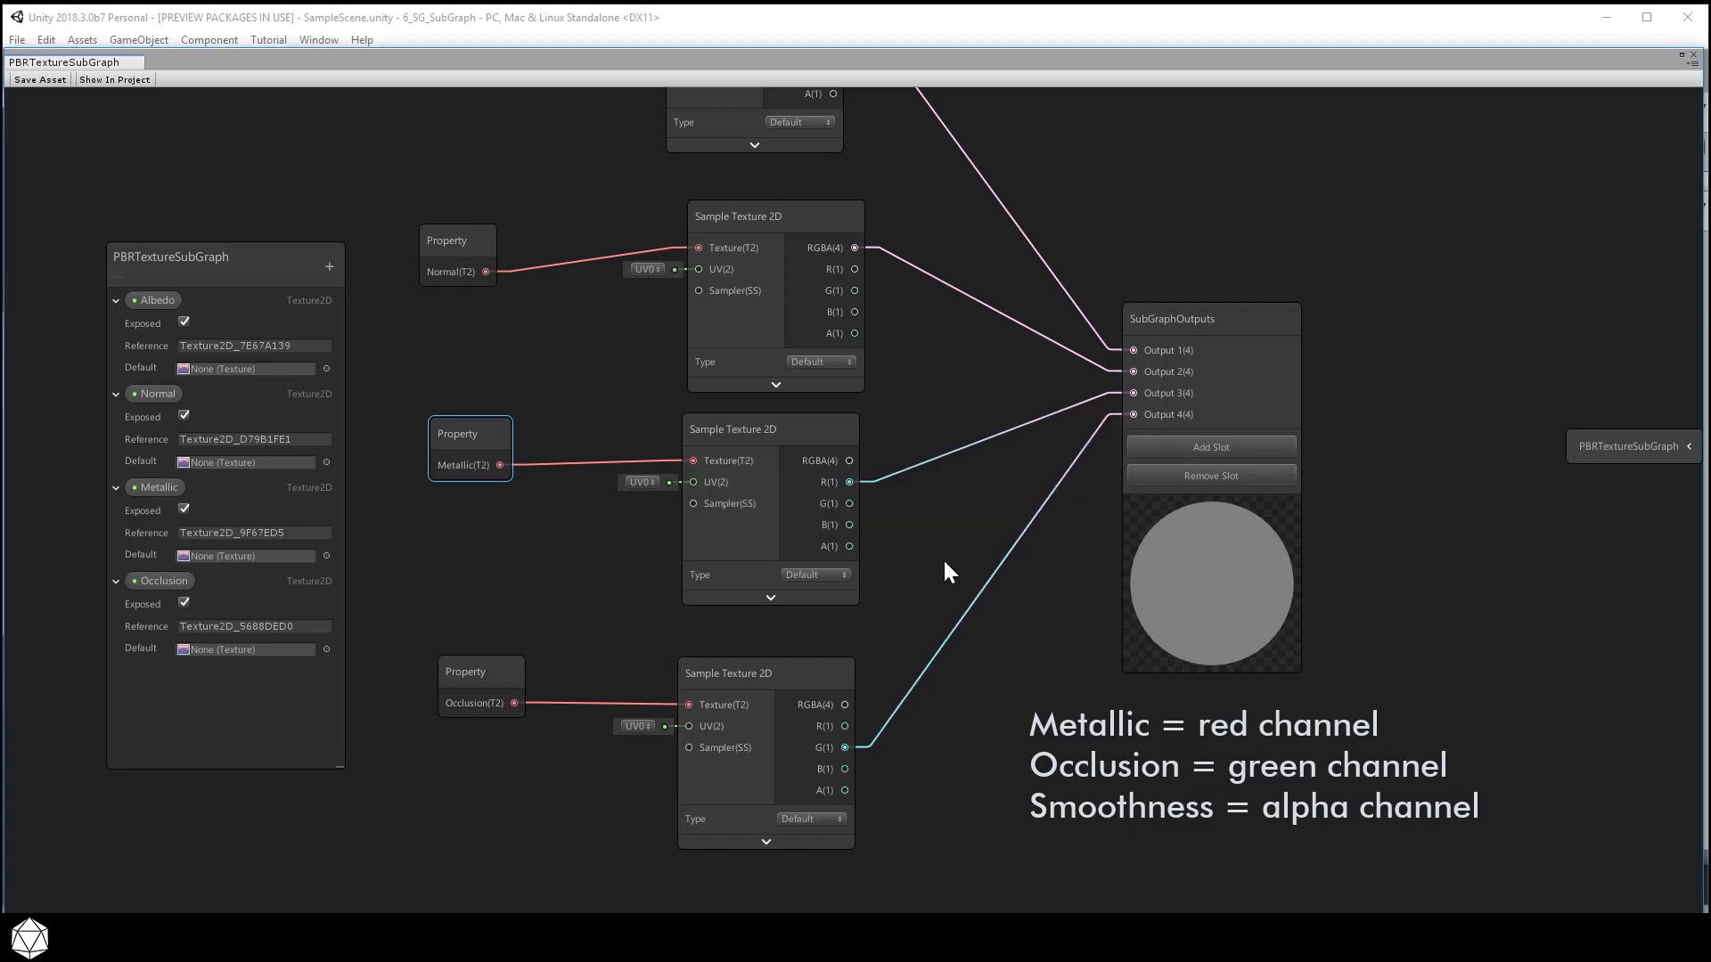
{"action": "middle_click_drag", "start_coordinate": [900, 623], "coordinate": [970, 743]}
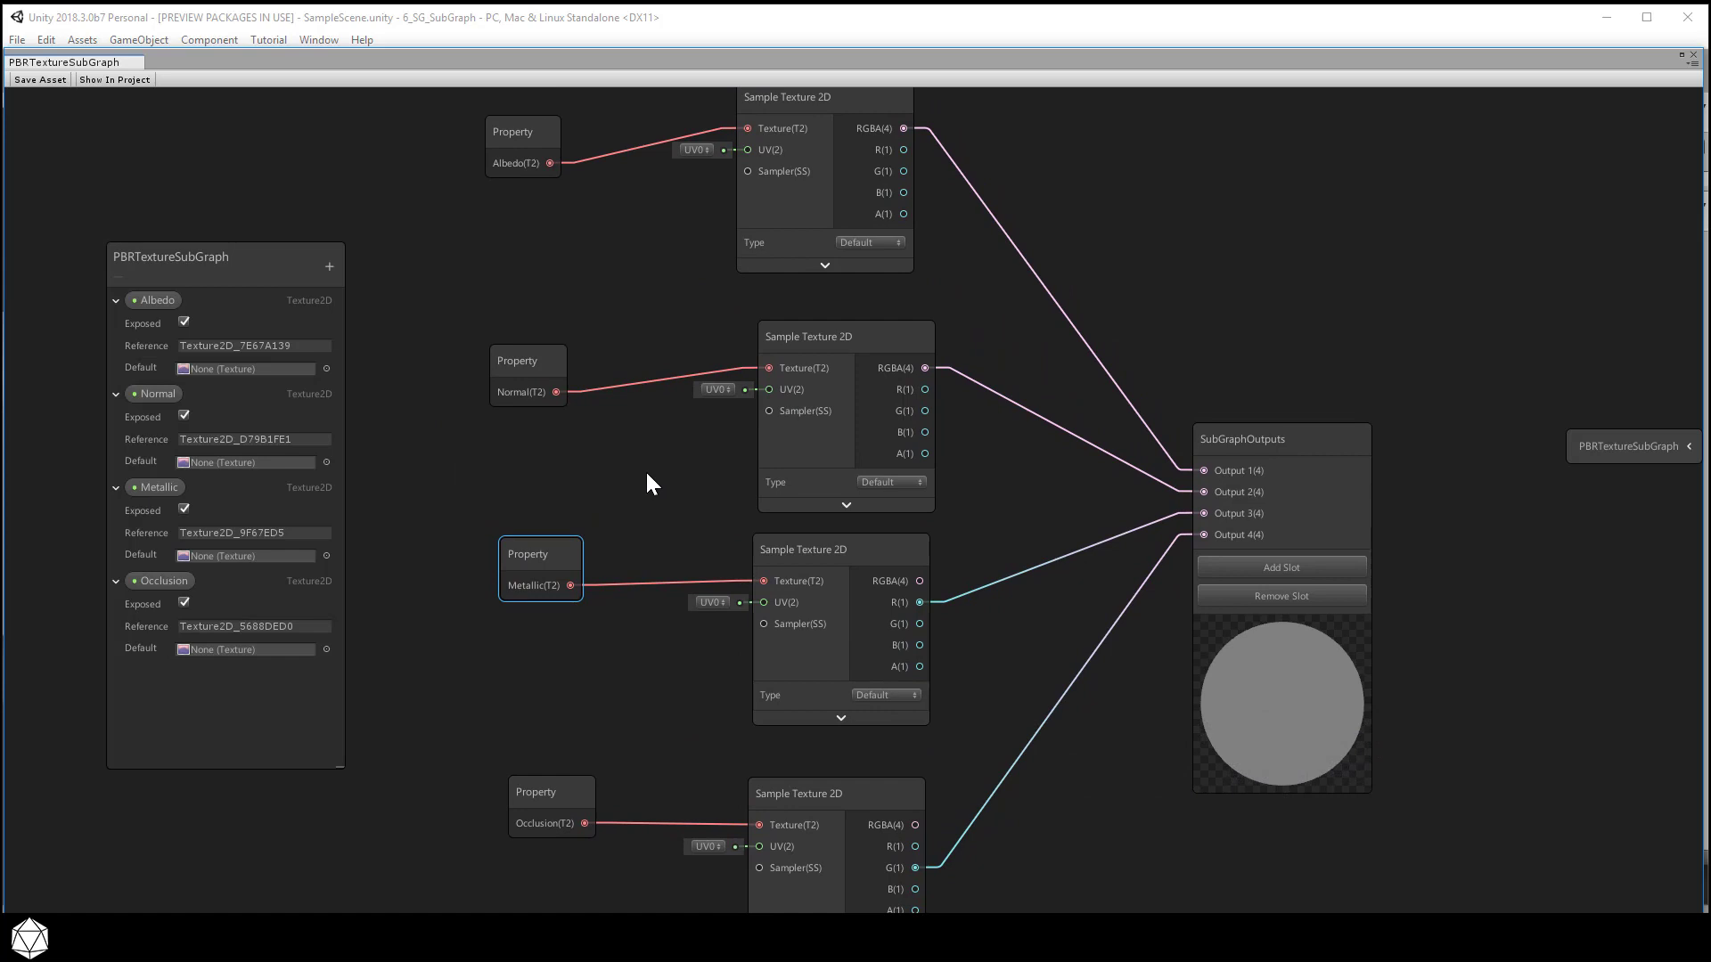
{"action": "left_click_drag", "start_coordinate": [533, 366], "coordinate": [556, 332]}
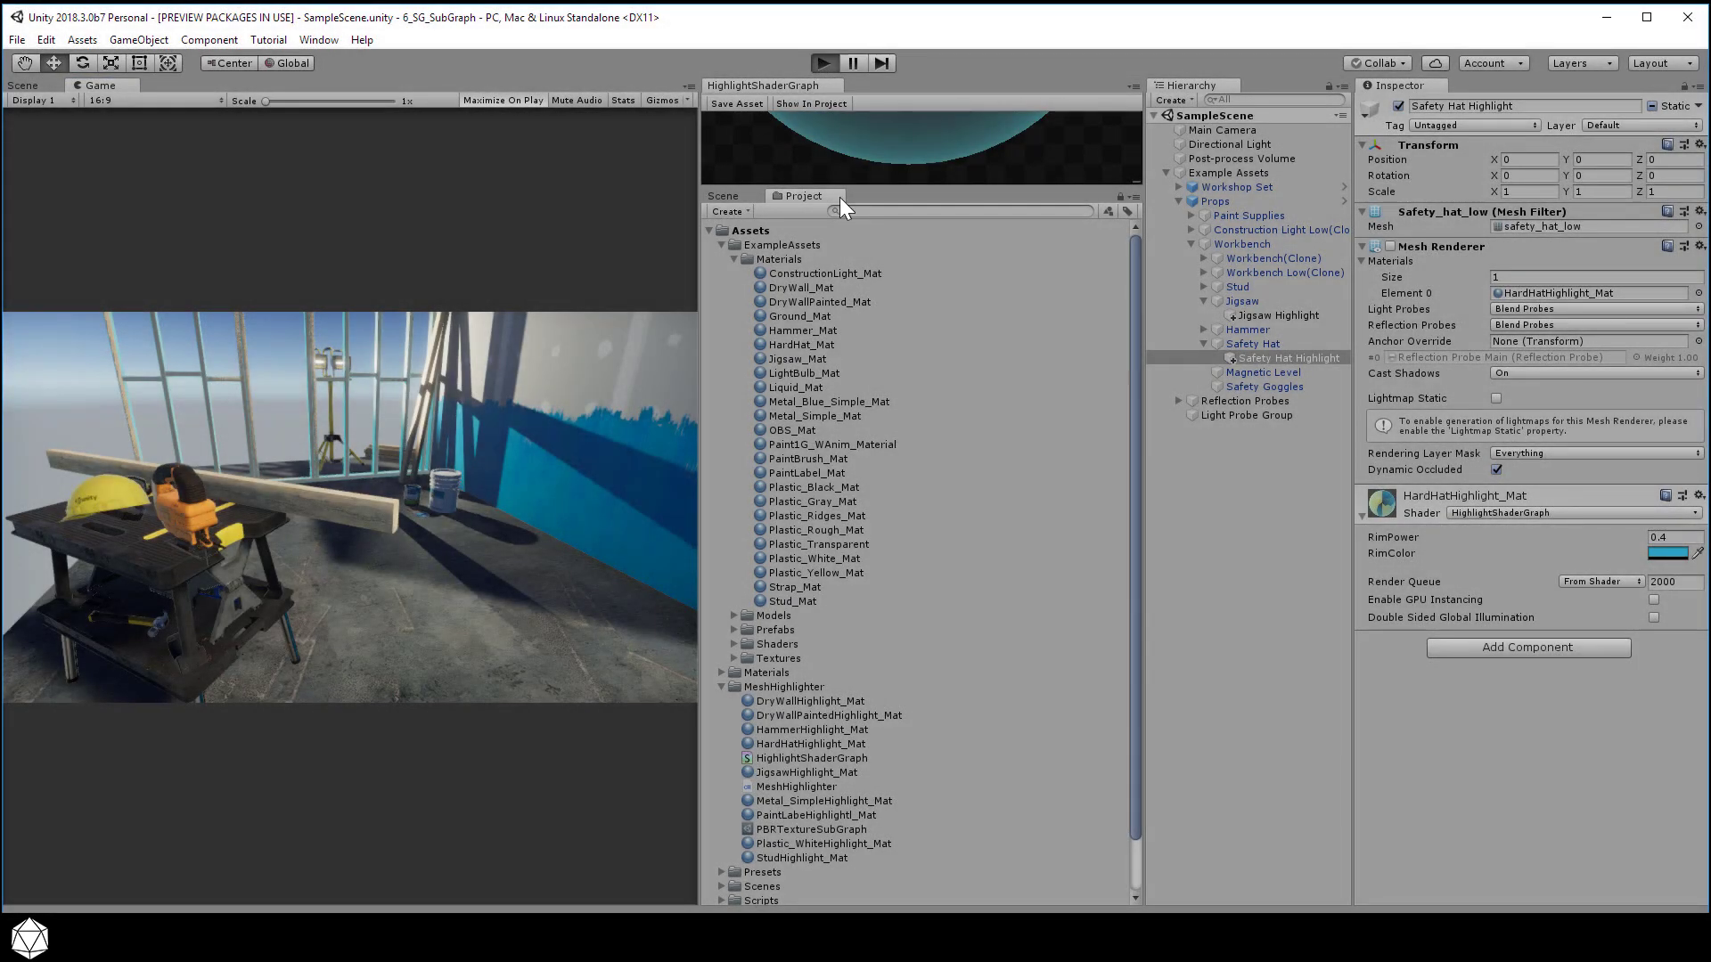
Step: Run the scene in play mode to check the highlights on the hammer and the paint can, and stop it
{"action": "key", "text": "ctrl+p"}
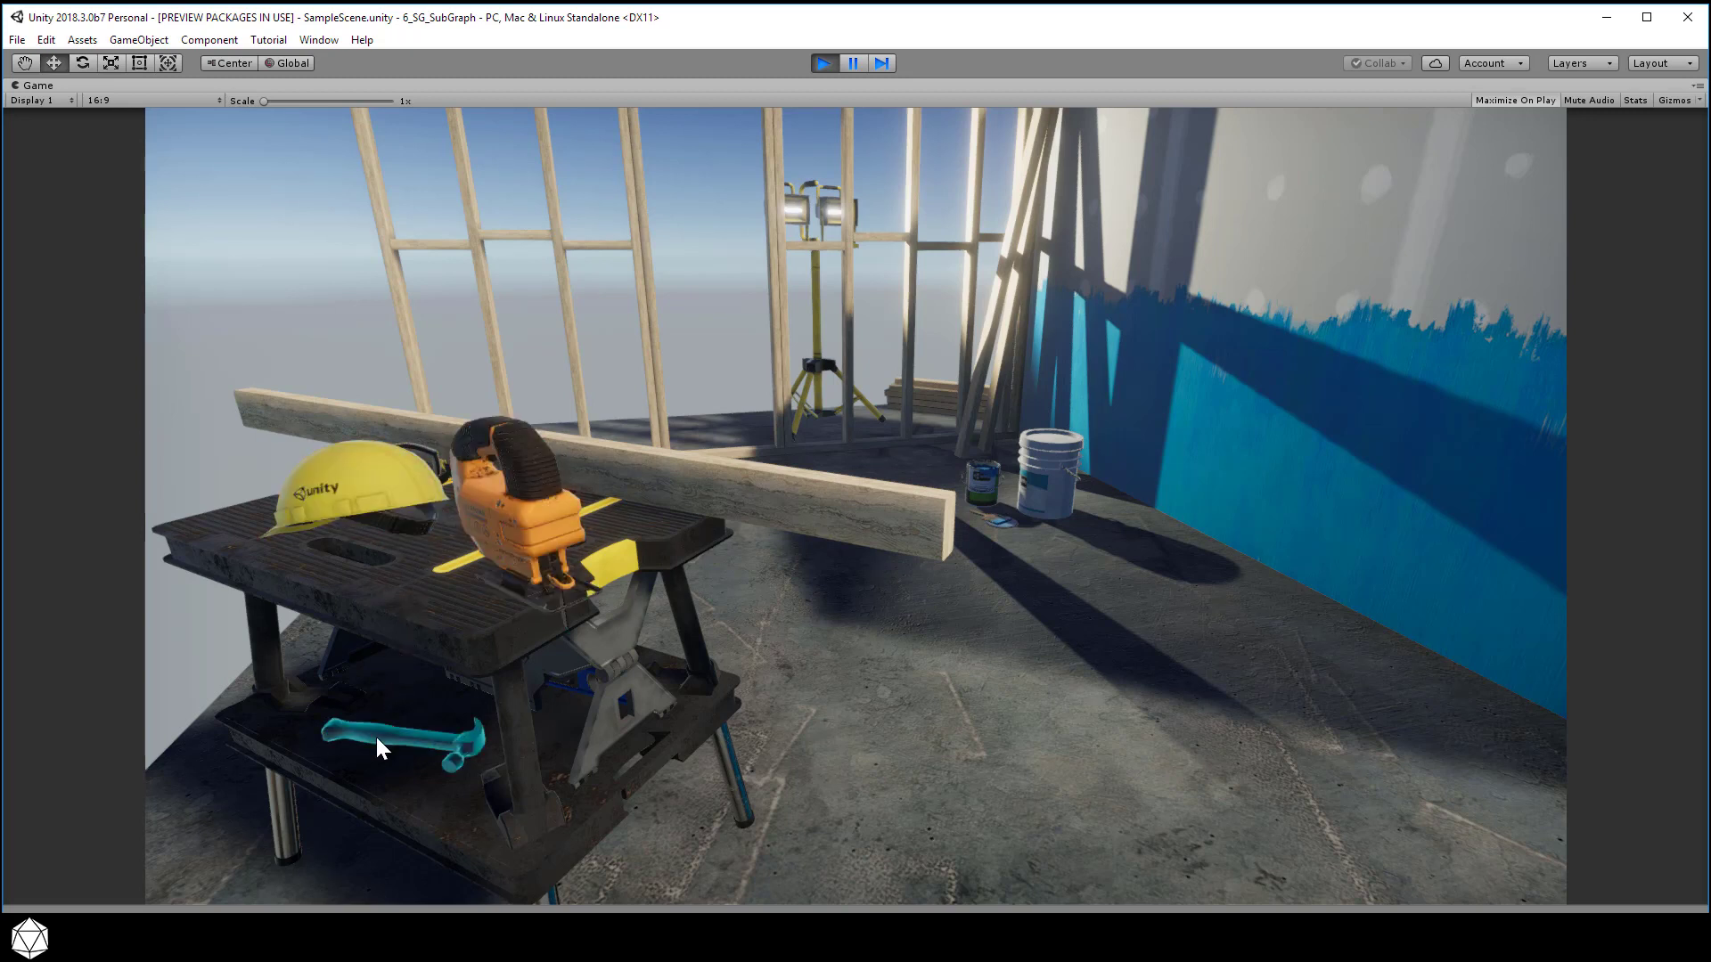
{"action": "left_click", "coordinate": [985, 487]}
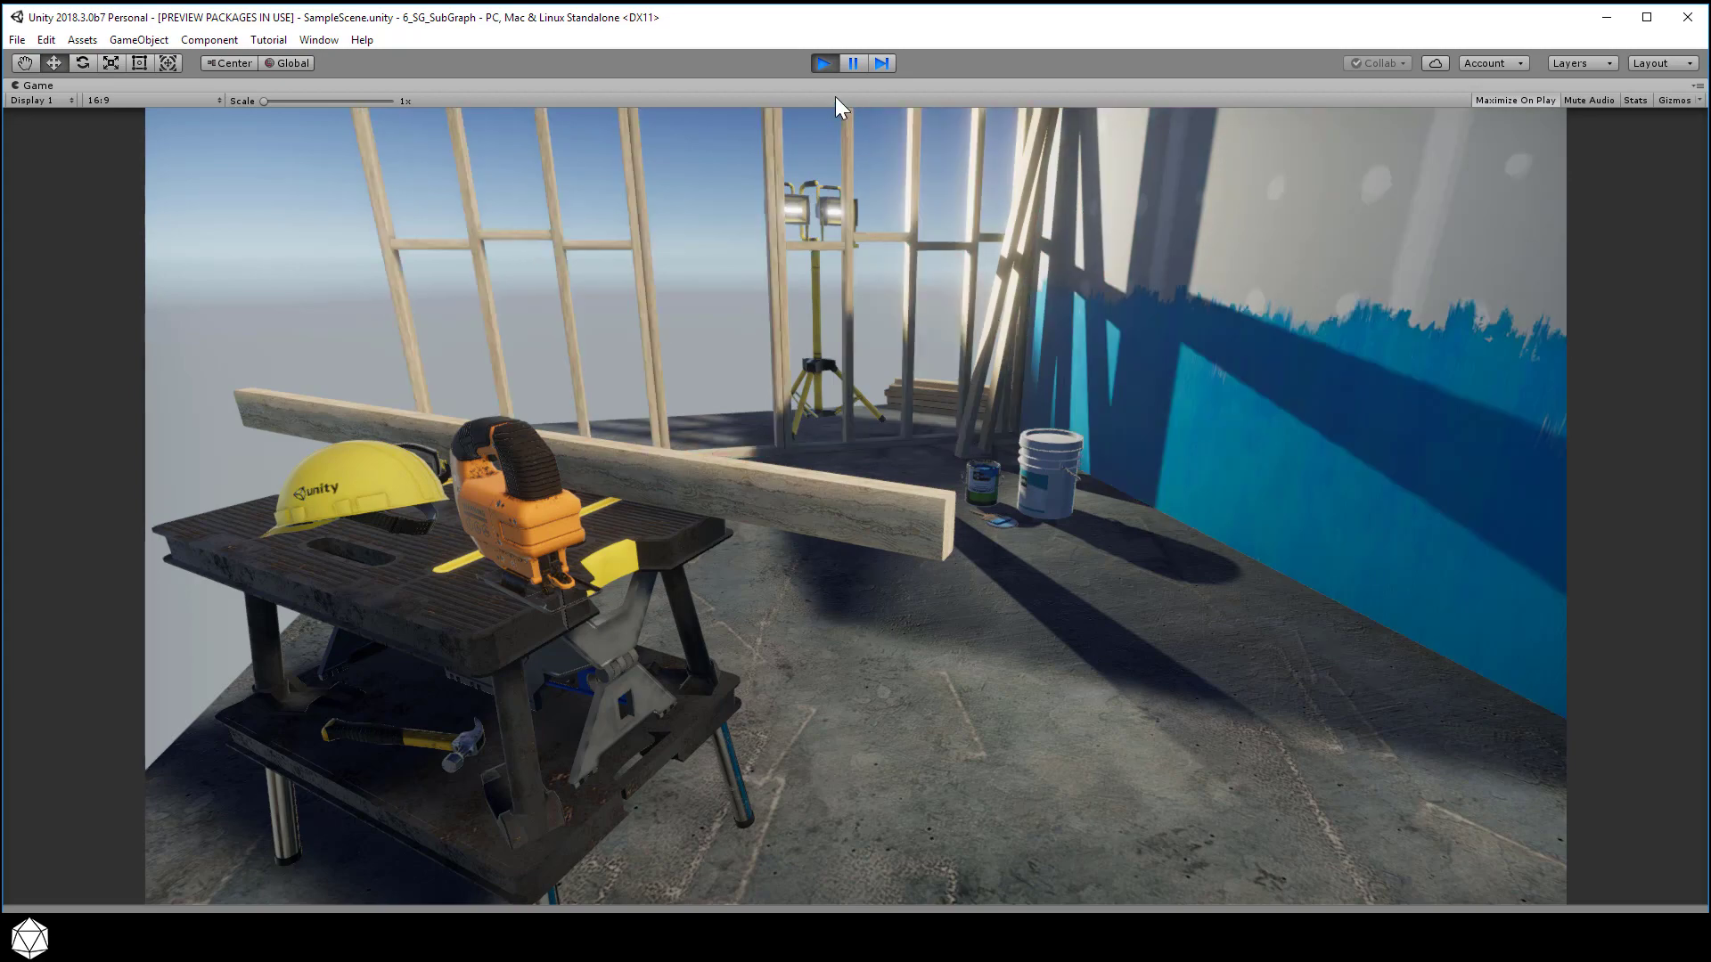
{"action": "left_click", "coordinate": [822, 63]}
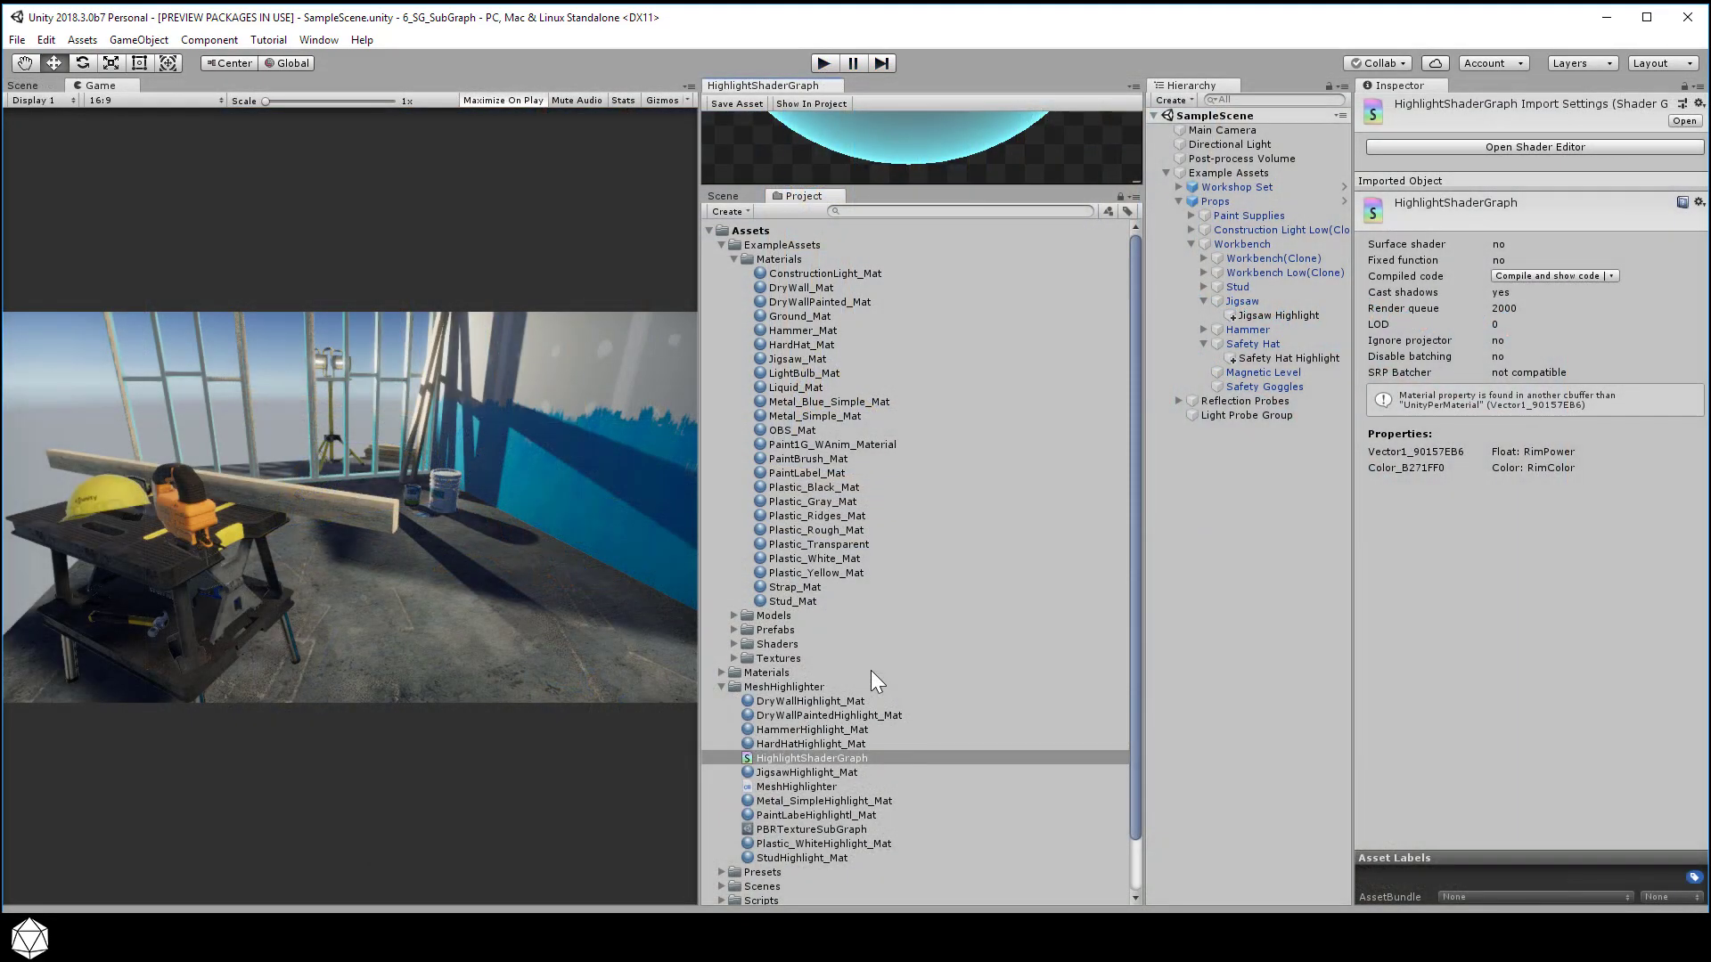
Step: Maximize the HighlightShaderGraph window, frame all its nodes, and enlarge and reposition the blackboard below the RimPower property node
{"action": "right_click", "coordinate": [786, 87]}
{"action": "left_click", "coordinate": [822, 99]}
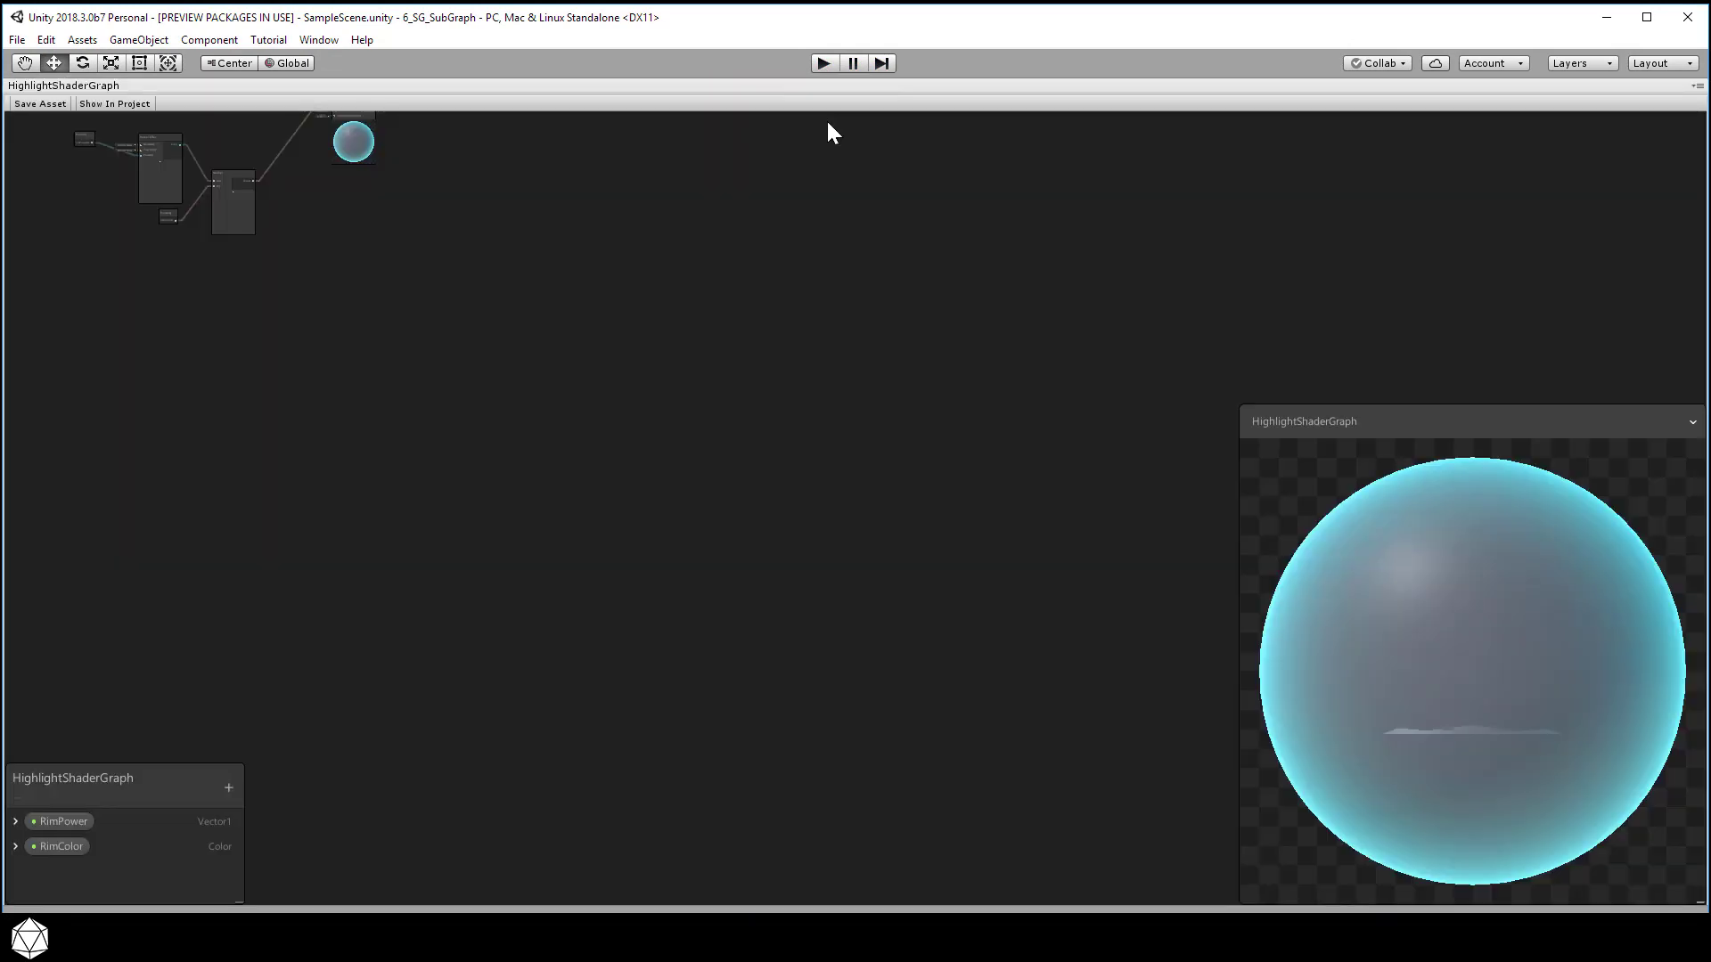
{"action": "key", "text": "a"}
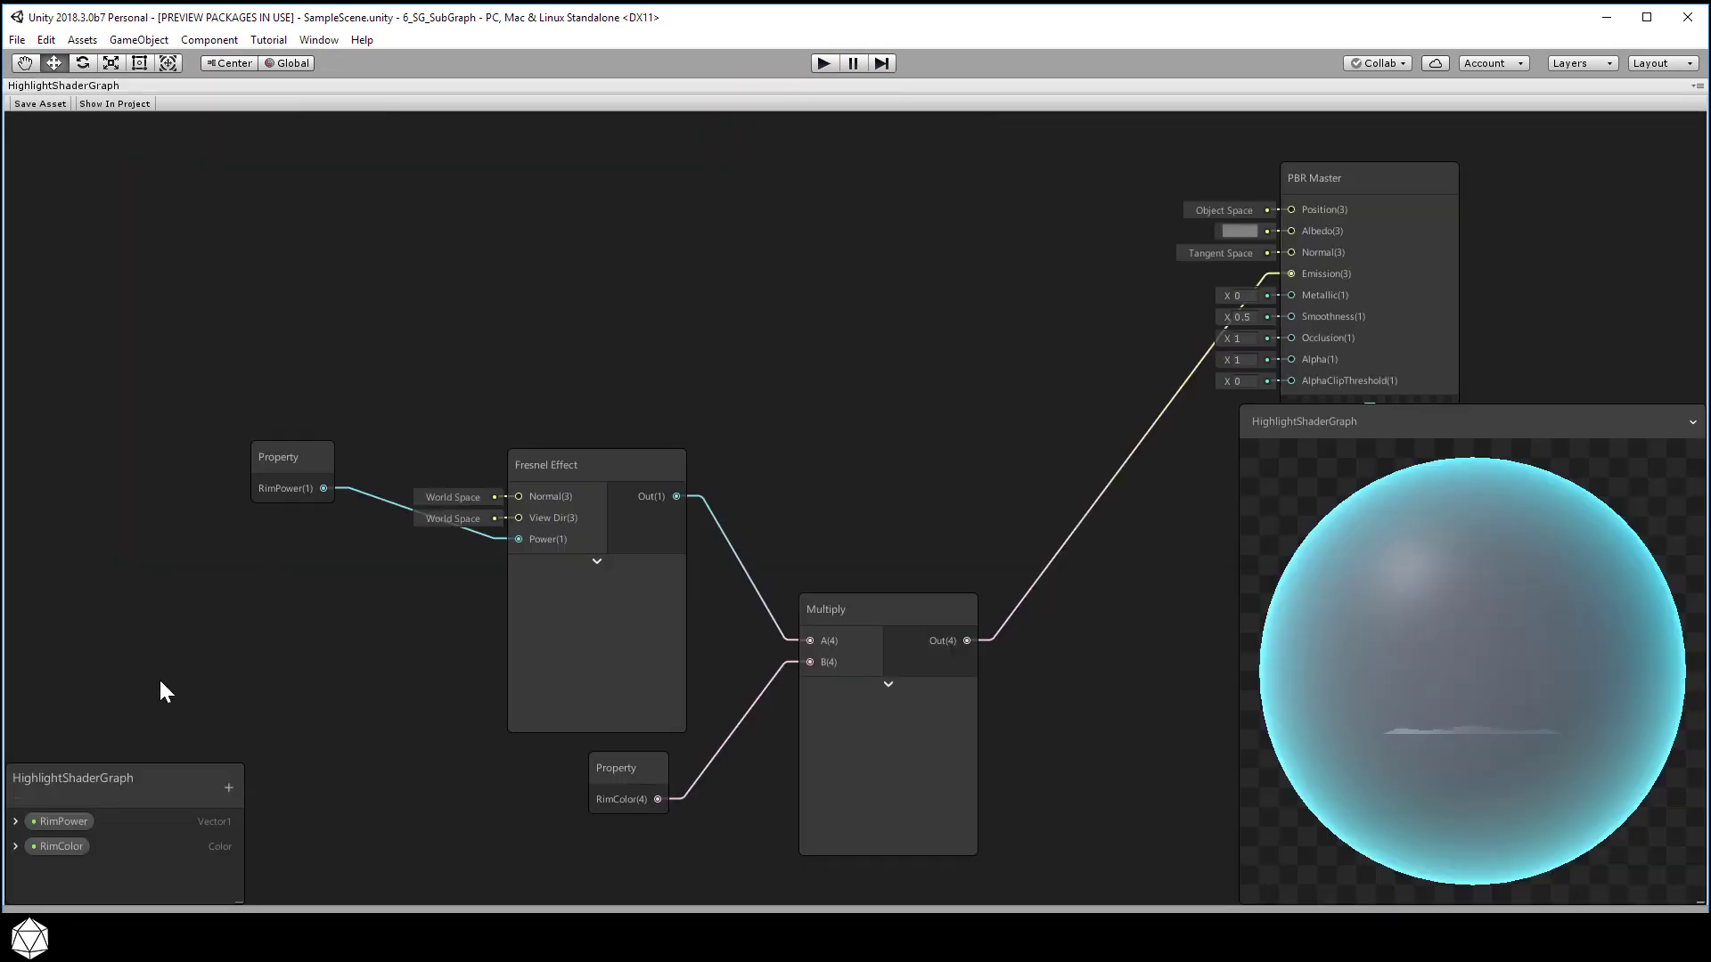
{"action": "left_click_drag", "start_coordinate": [179, 778], "coordinate": [245, 519]}
{"action": "left_click_drag", "start_coordinate": [304, 644], "coordinate": [261, 837]}
{"action": "left_click_drag", "start_coordinate": [214, 526], "coordinate": [188, 553]}
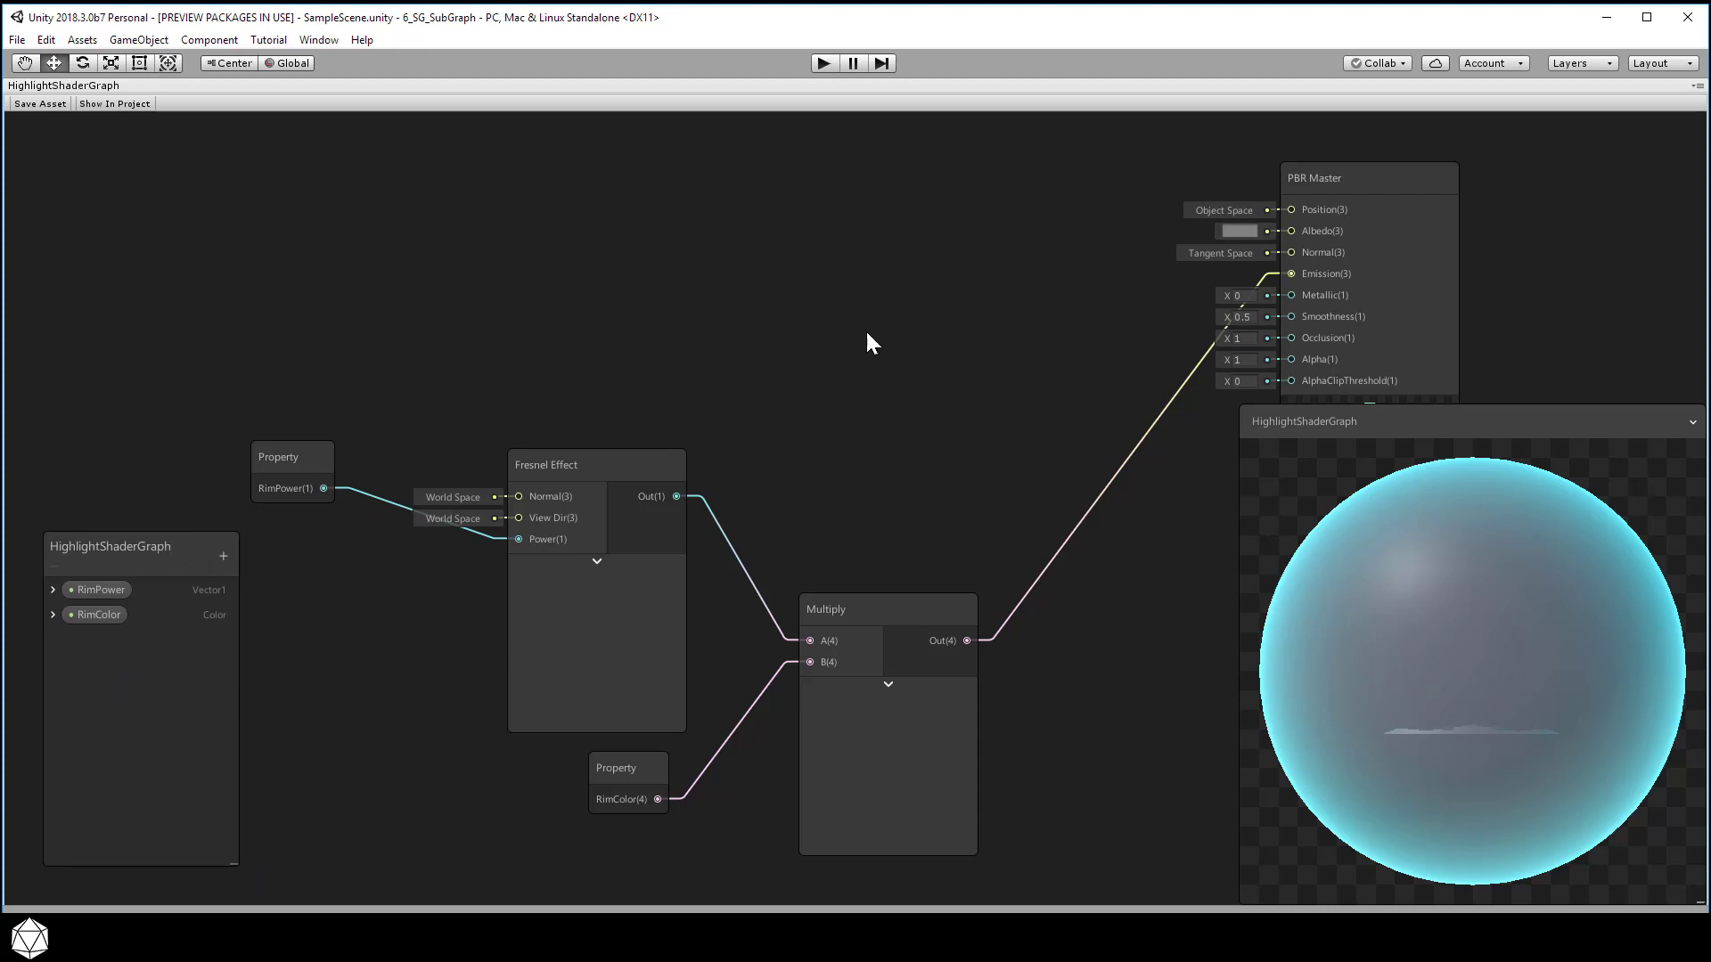
Step: Add a PBRTextureSubGraph node and place it above the Multiply node, between the Fresnel Effect and PBR Master nodes
{"action": "right_click", "coordinate": [465, 229]}
{"action": "left_click", "coordinate": [540, 237]}
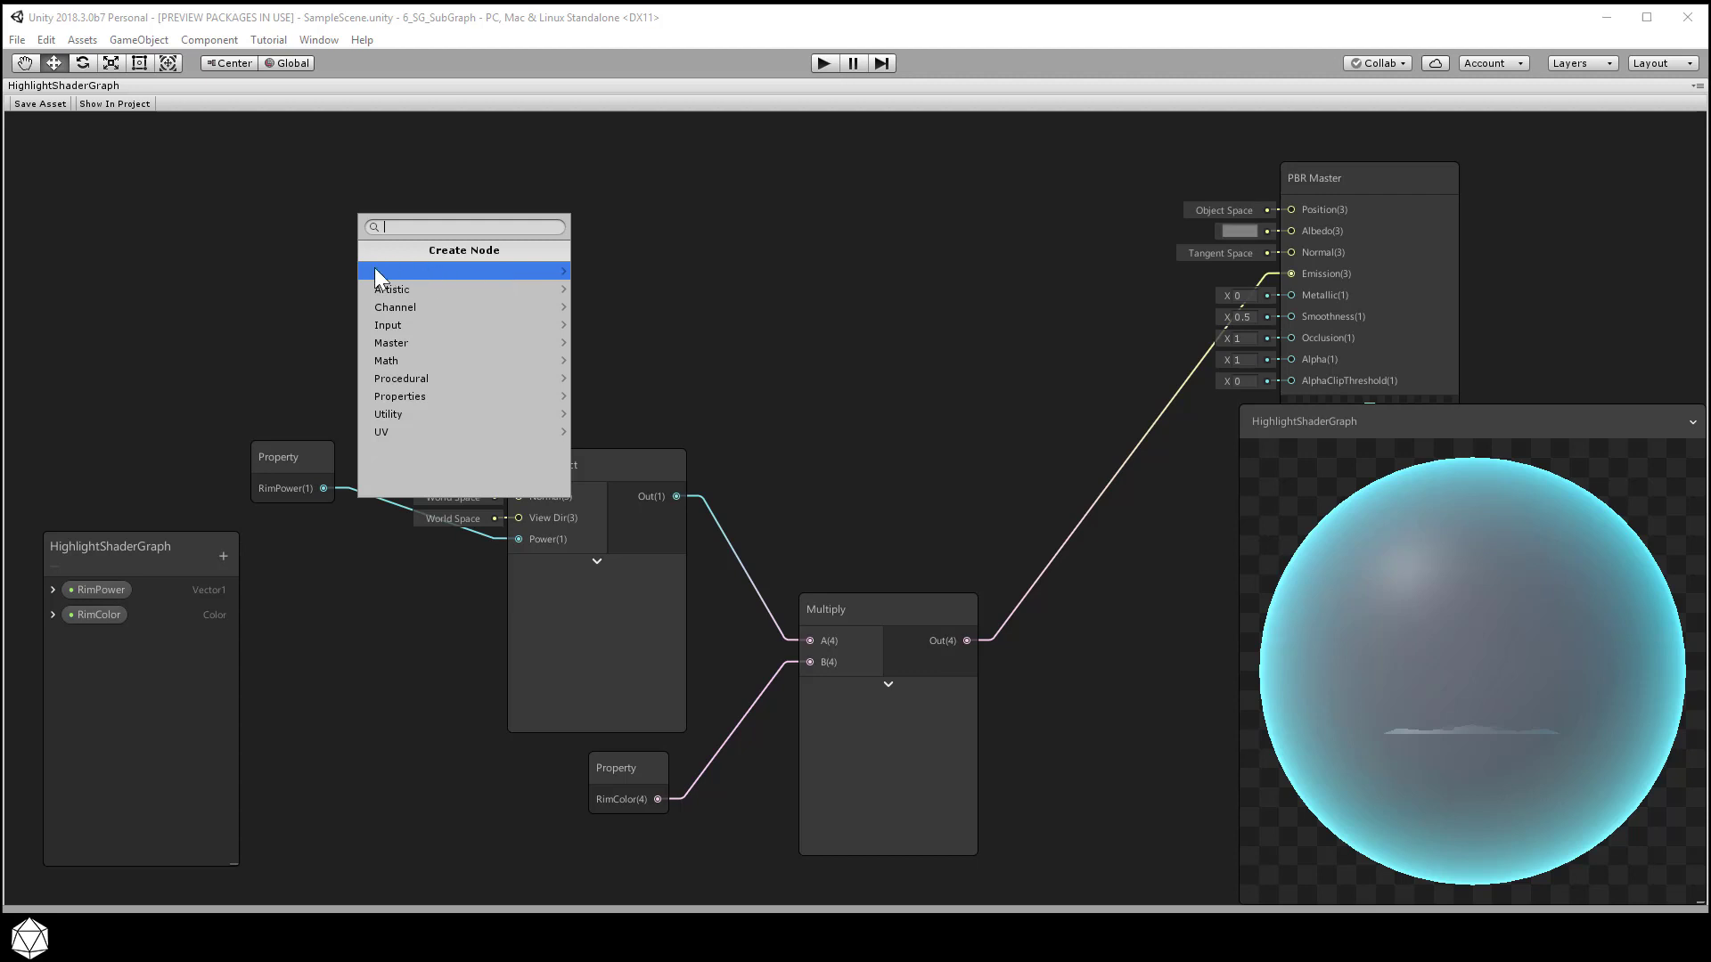
{"action": "left_click", "coordinate": [460, 271]}
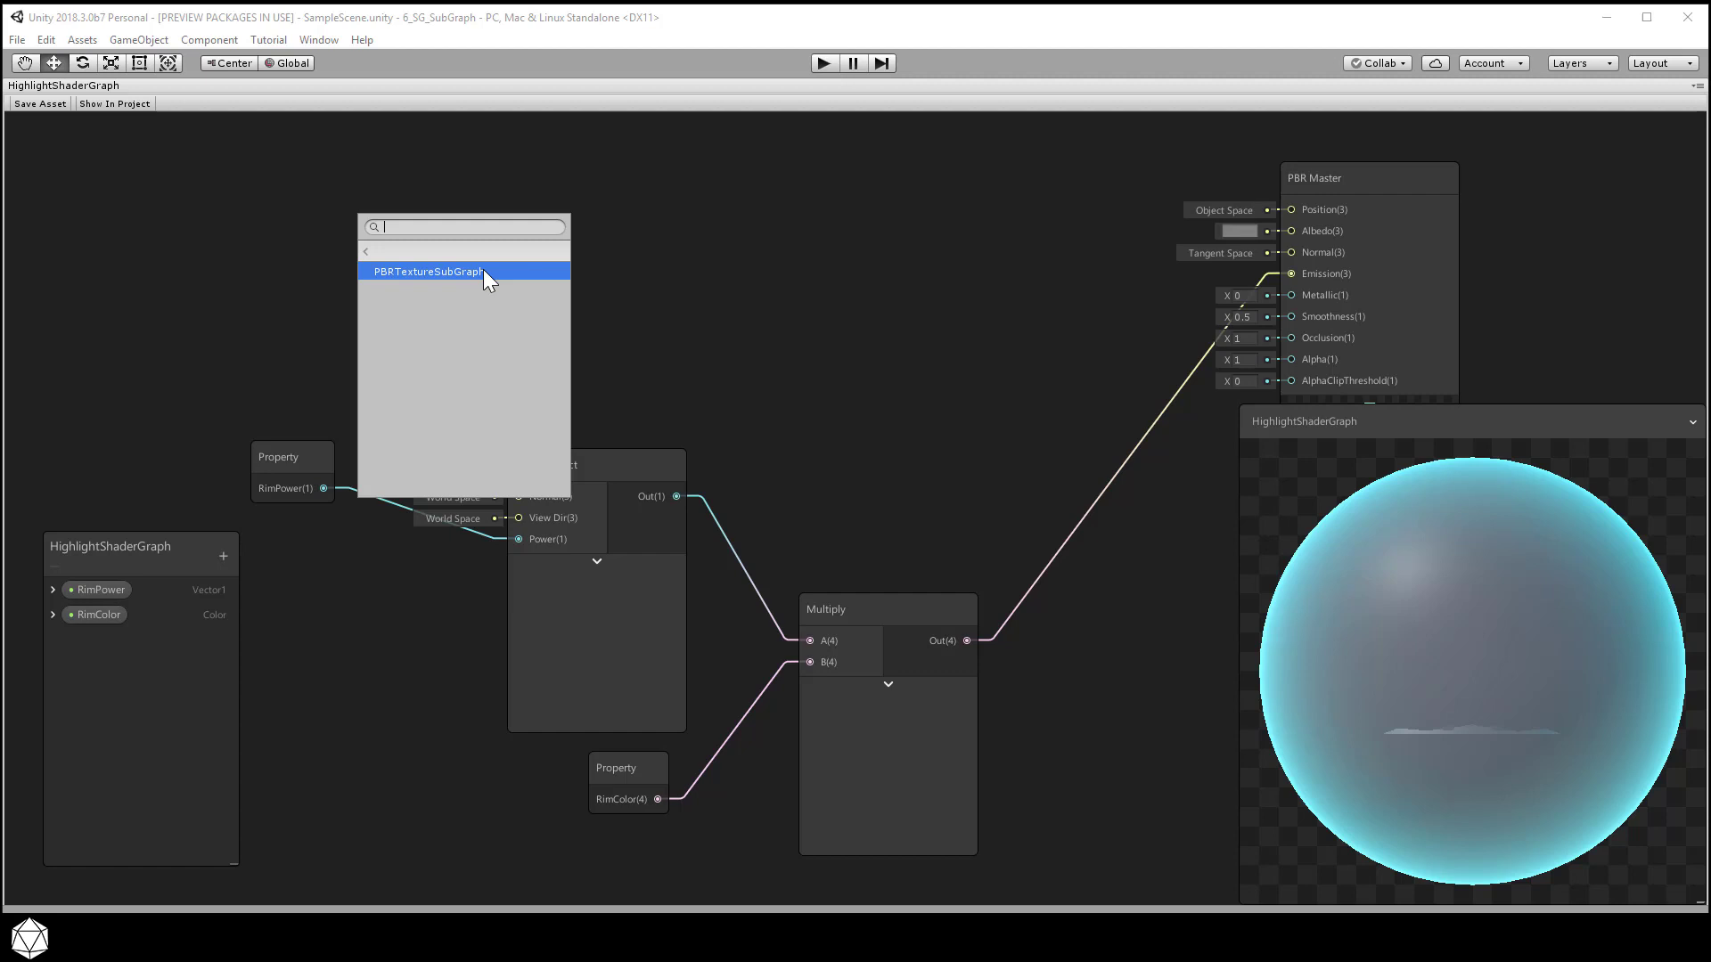
{"action": "left_click", "coordinate": [483, 272]}
{"action": "left_click_drag", "start_coordinate": [554, 271], "coordinate": [833, 210]}
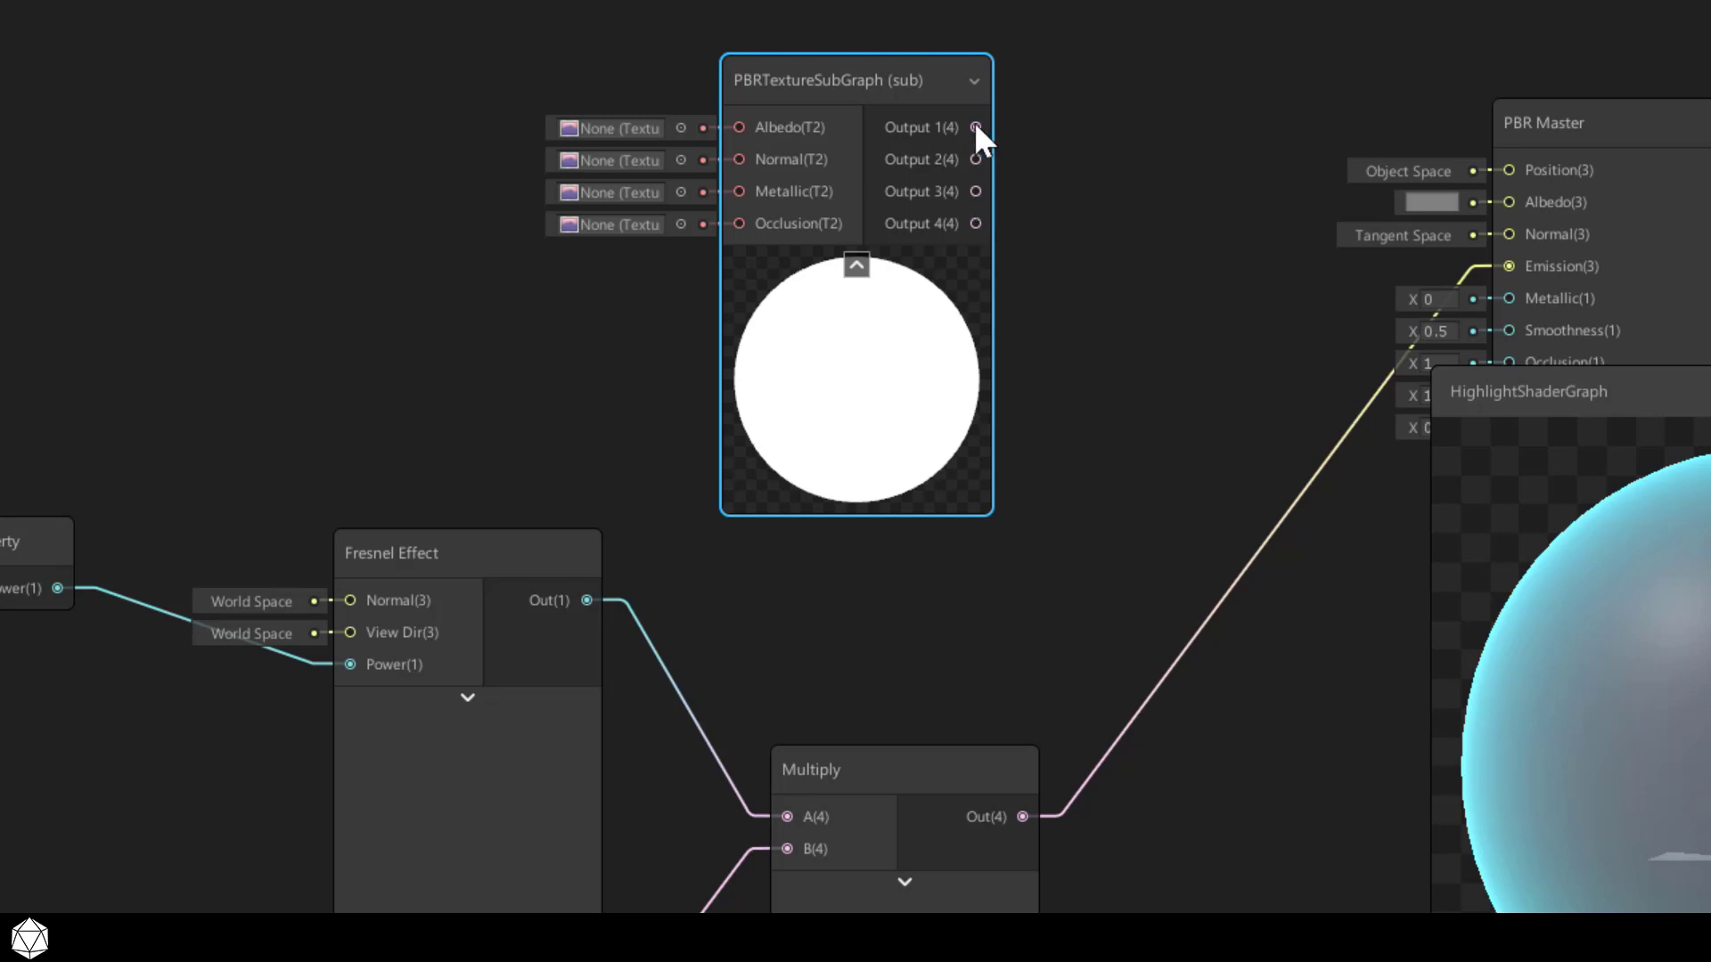
Step: Connect PBRTextureSubGraph's Outputs 1 to 4 to the PBR Master's Albedo, Normal, Metallic and Occlusion inputs, and collapse the main preview and both nodes' previews
{"action": "left_click_drag", "start_coordinate": [976, 127], "coordinate": [1509, 202]}
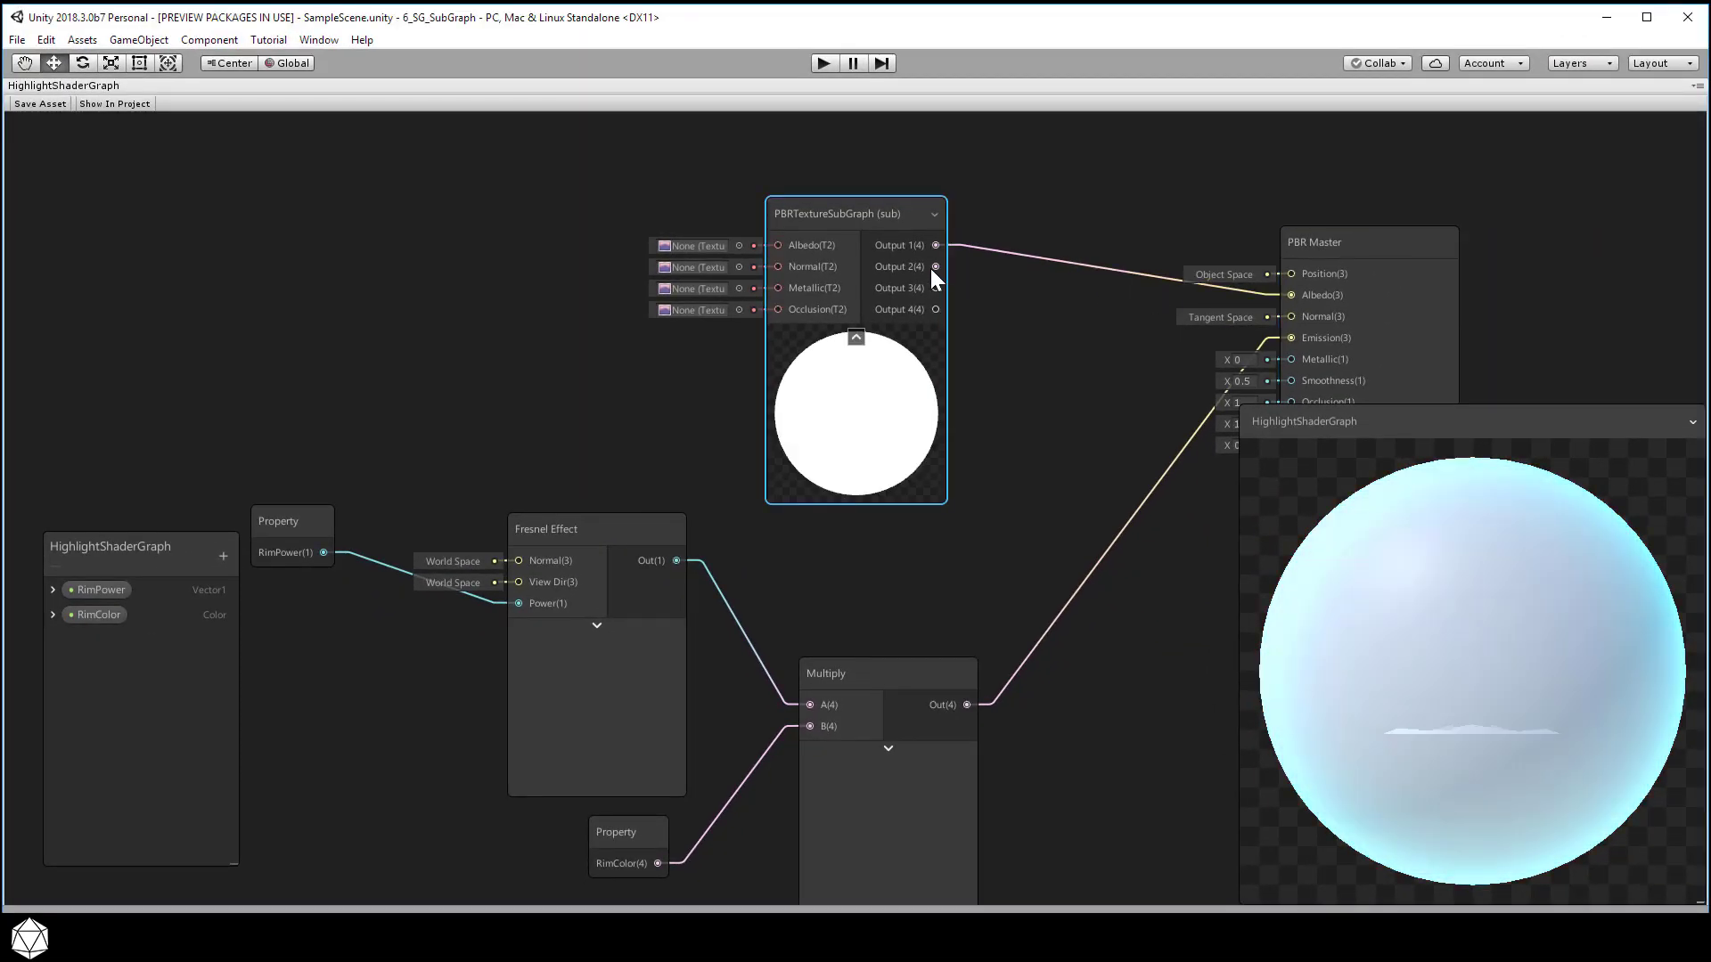
{"action": "left_click_drag", "start_coordinate": [935, 266], "coordinate": [1290, 316]}
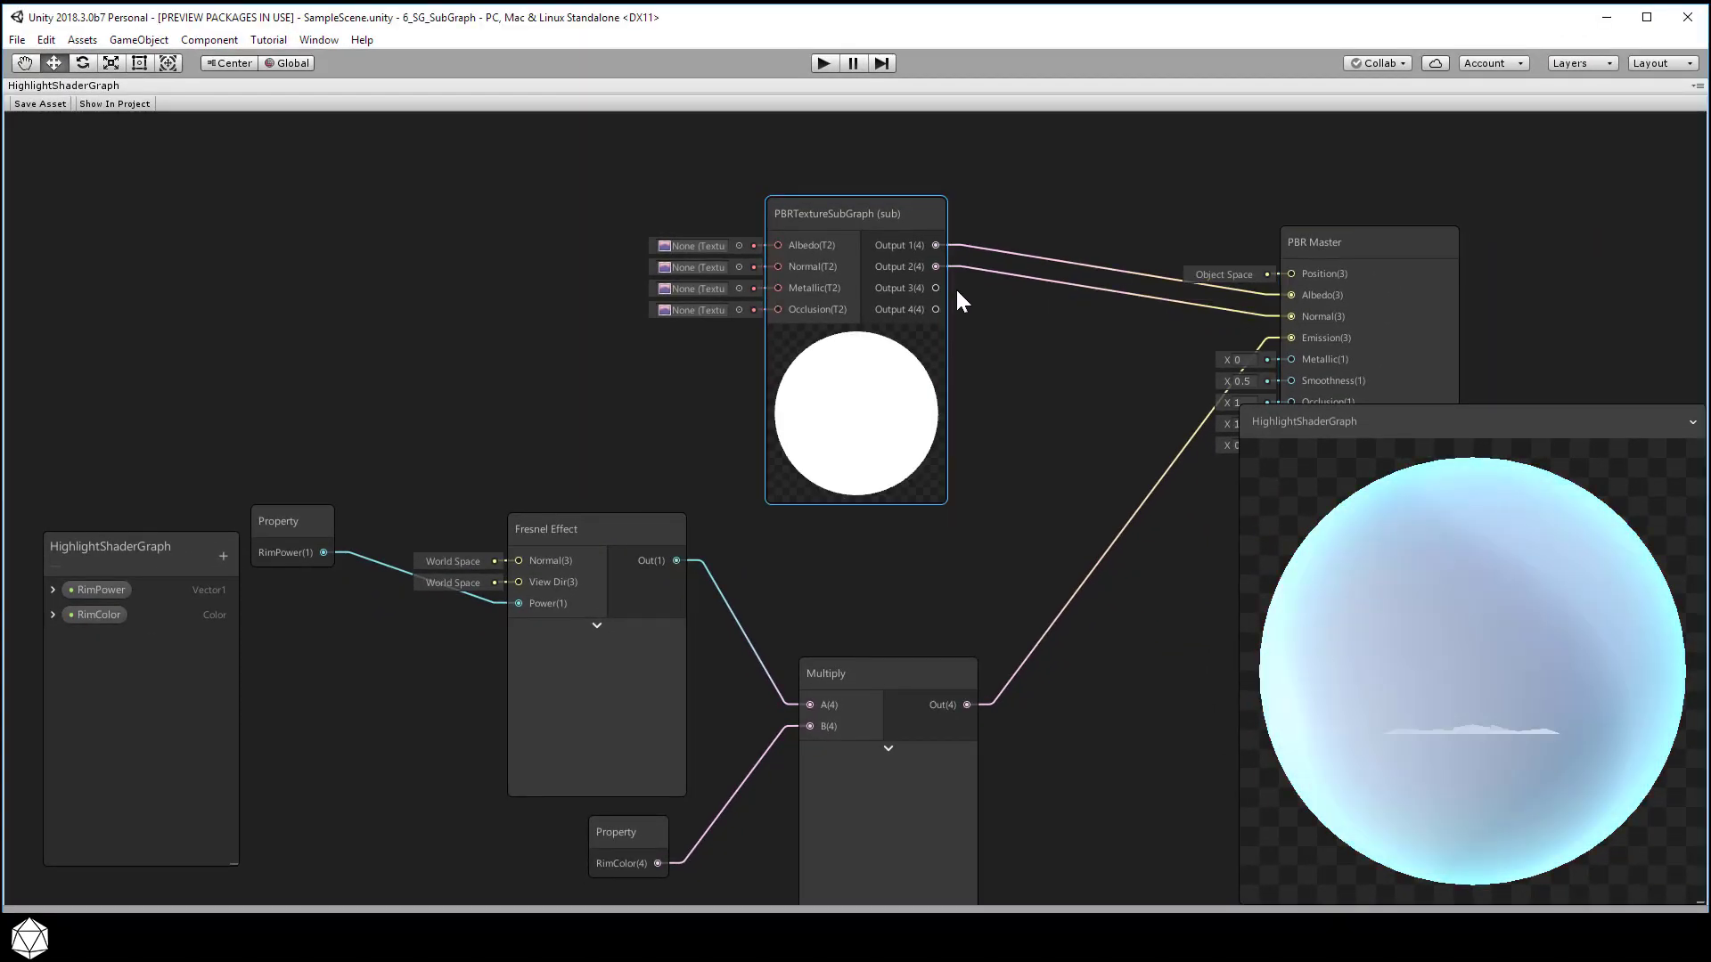
{"action": "left_click_drag", "start_coordinate": [935, 288], "coordinate": [1292, 359]}
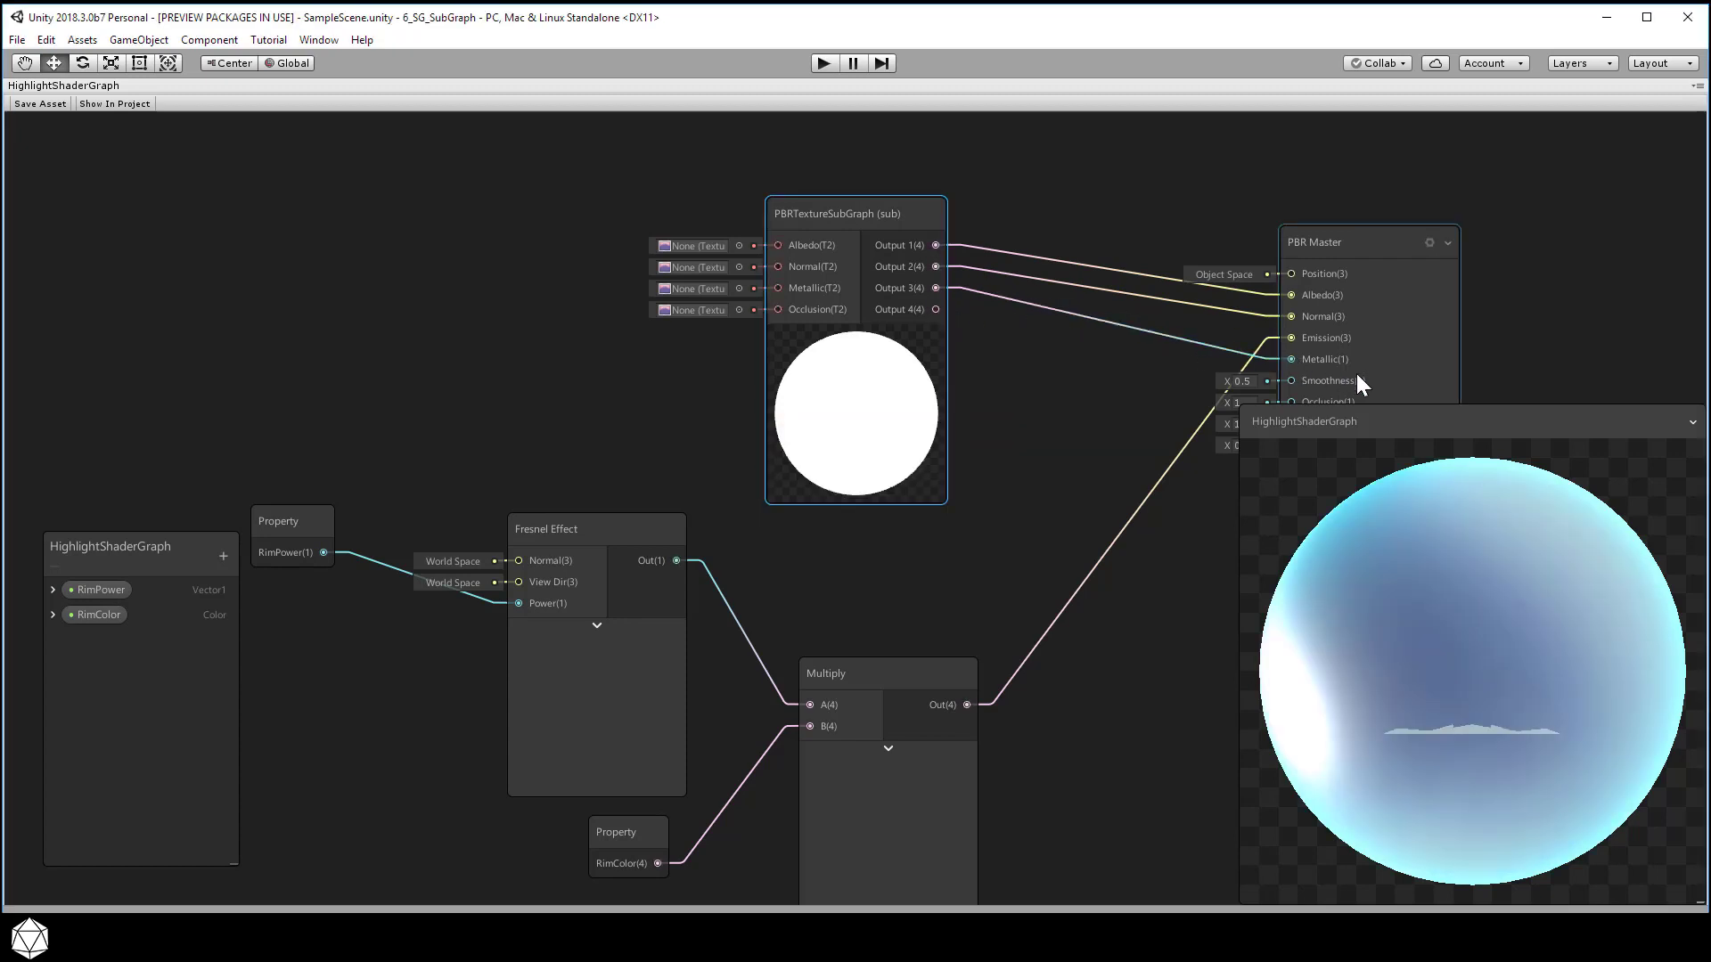
{"action": "left_click", "coordinate": [1692, 421]}
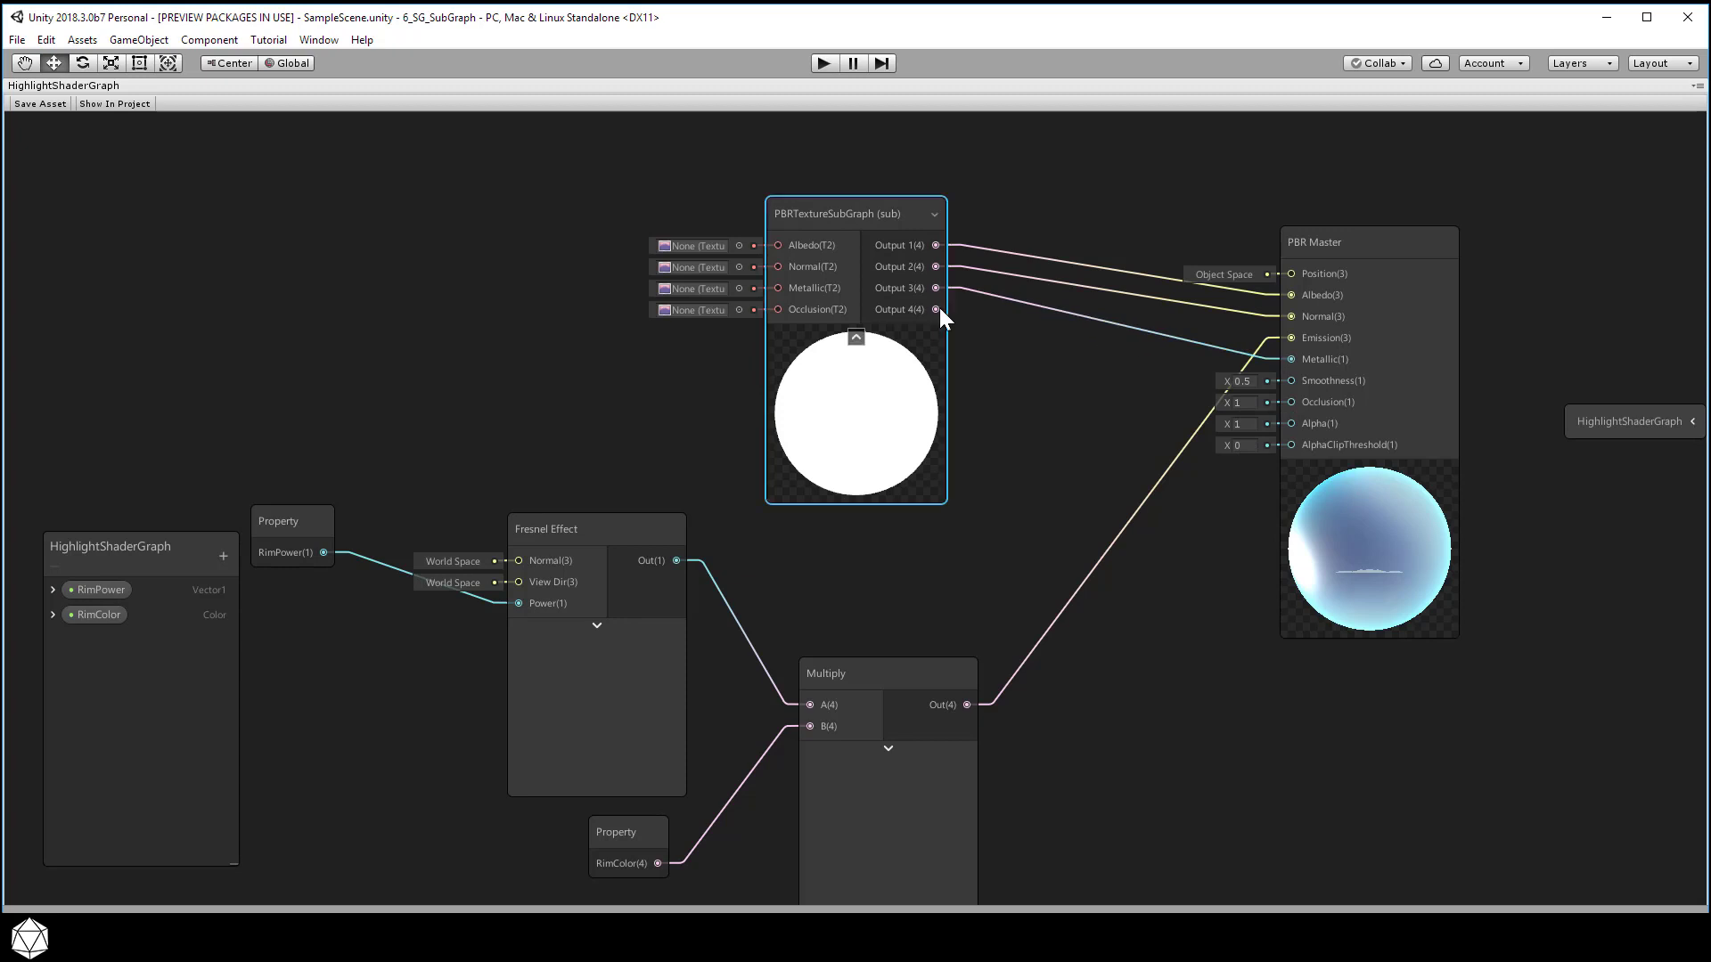
{"action": "left_click_drag", "start_coordinate": [936, 309], "coordinate": [1328, 403]}
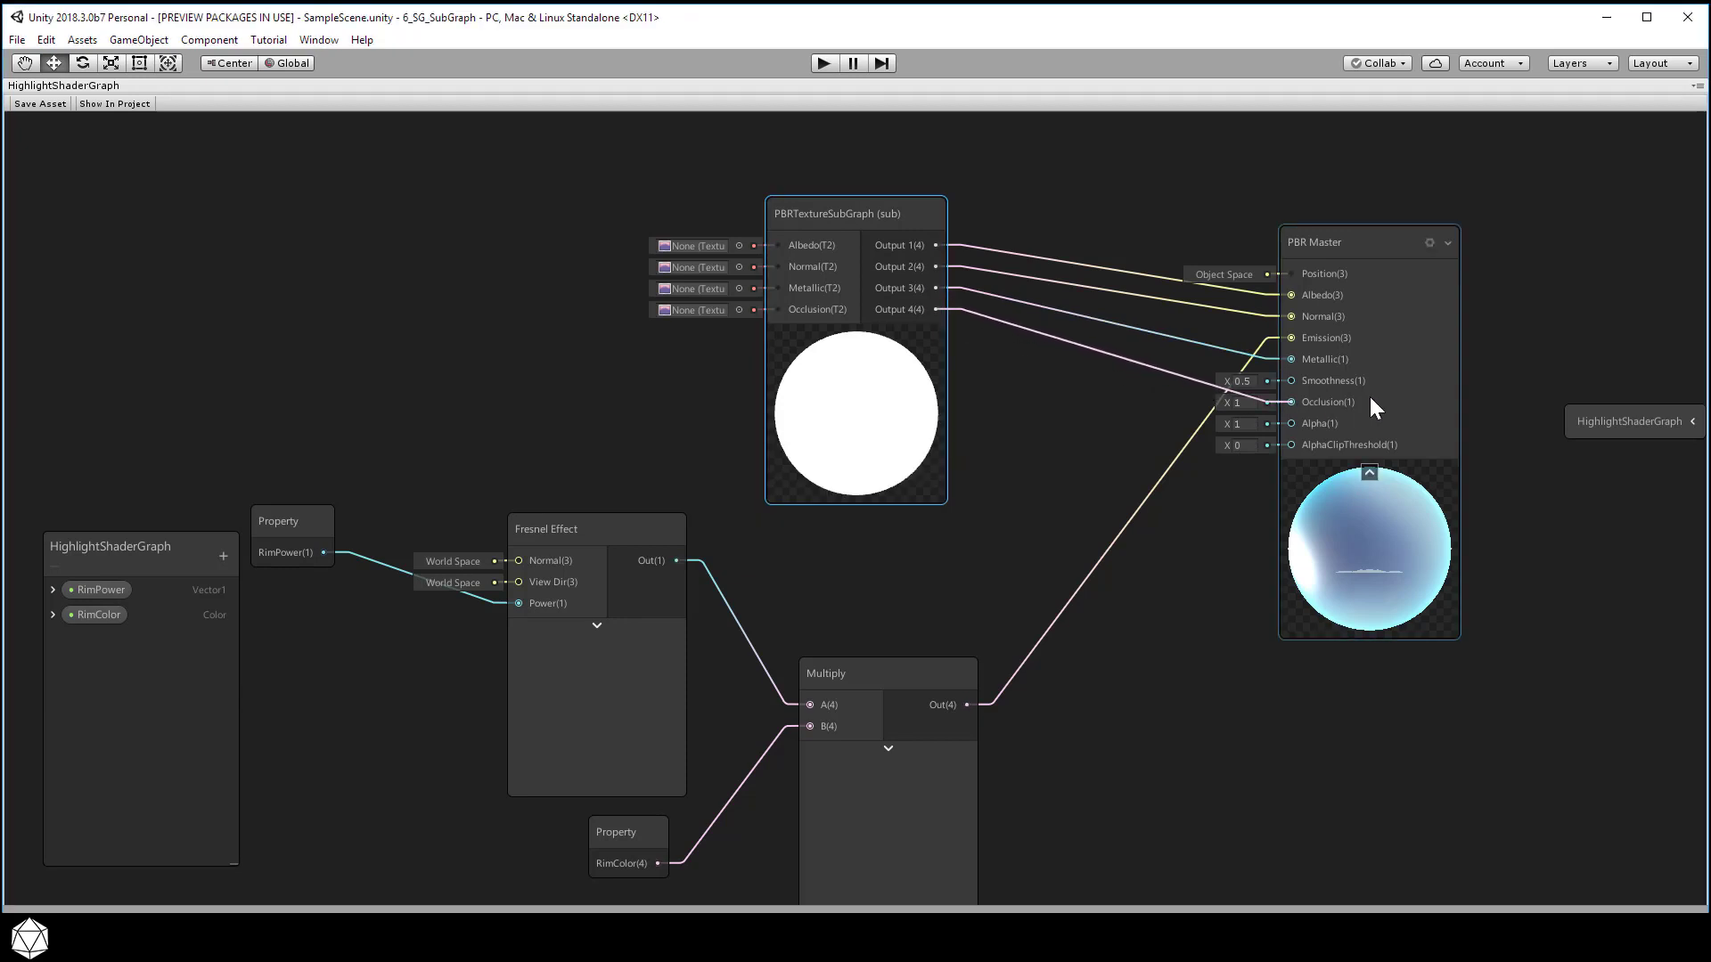
{"action": "left_click", "coordinate": [1370, 476]}
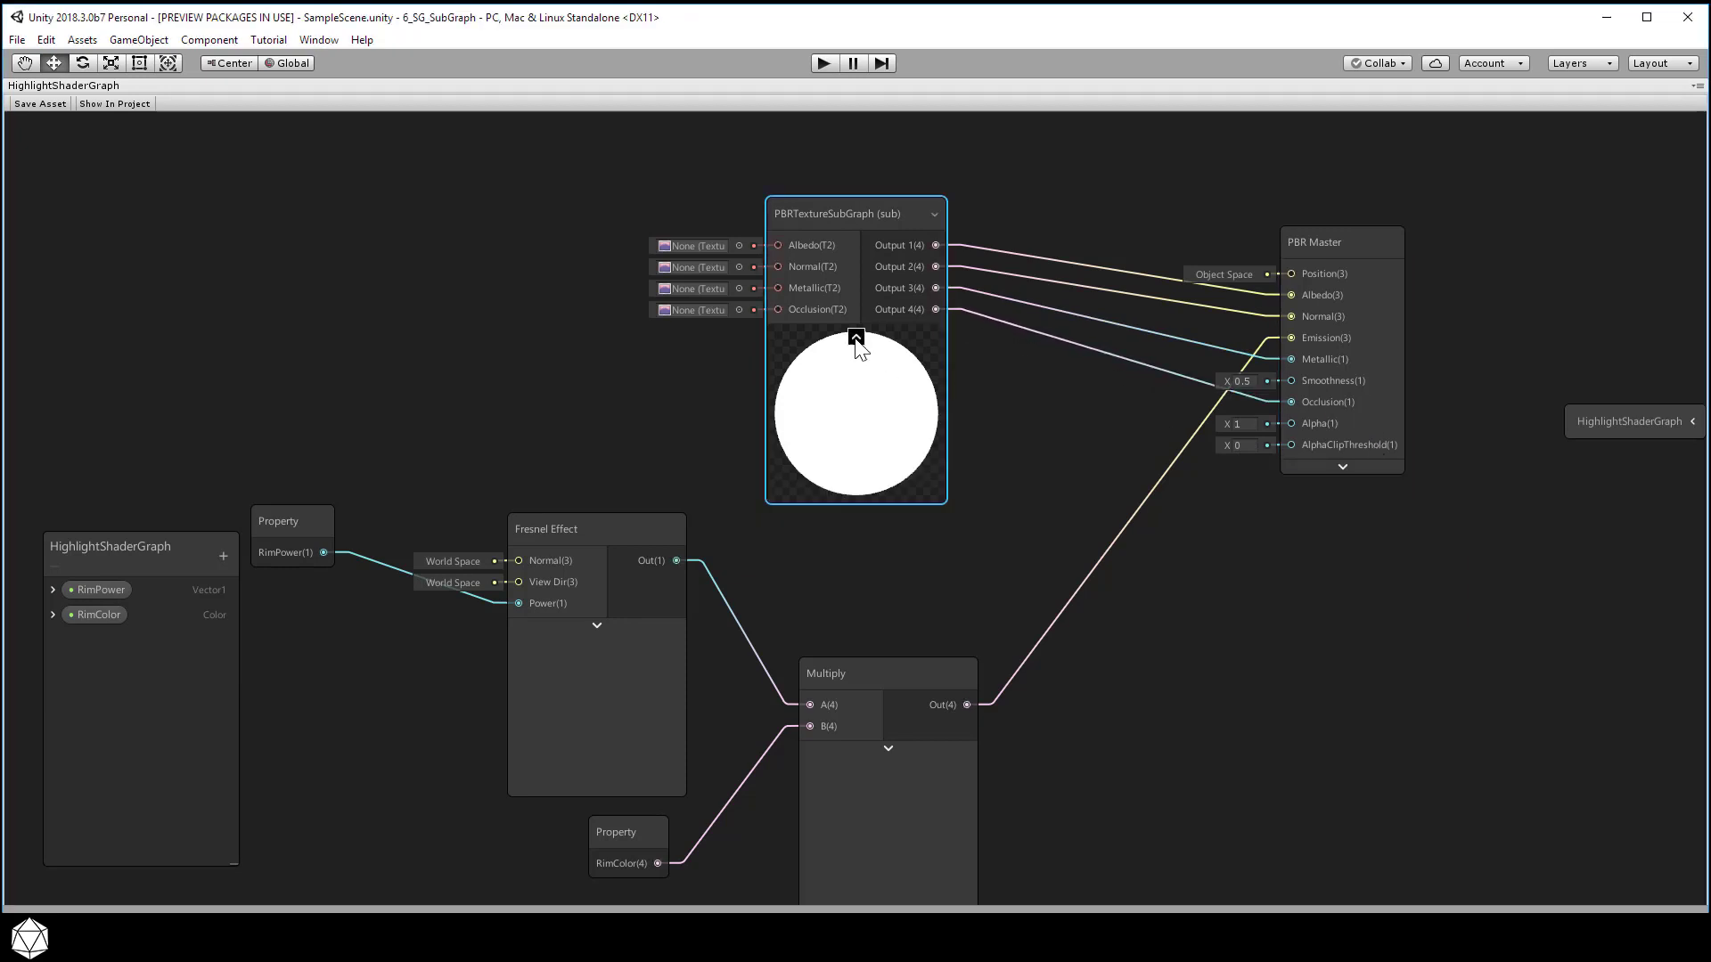
{"action": "left_click", "coordinate": [855, 334]}
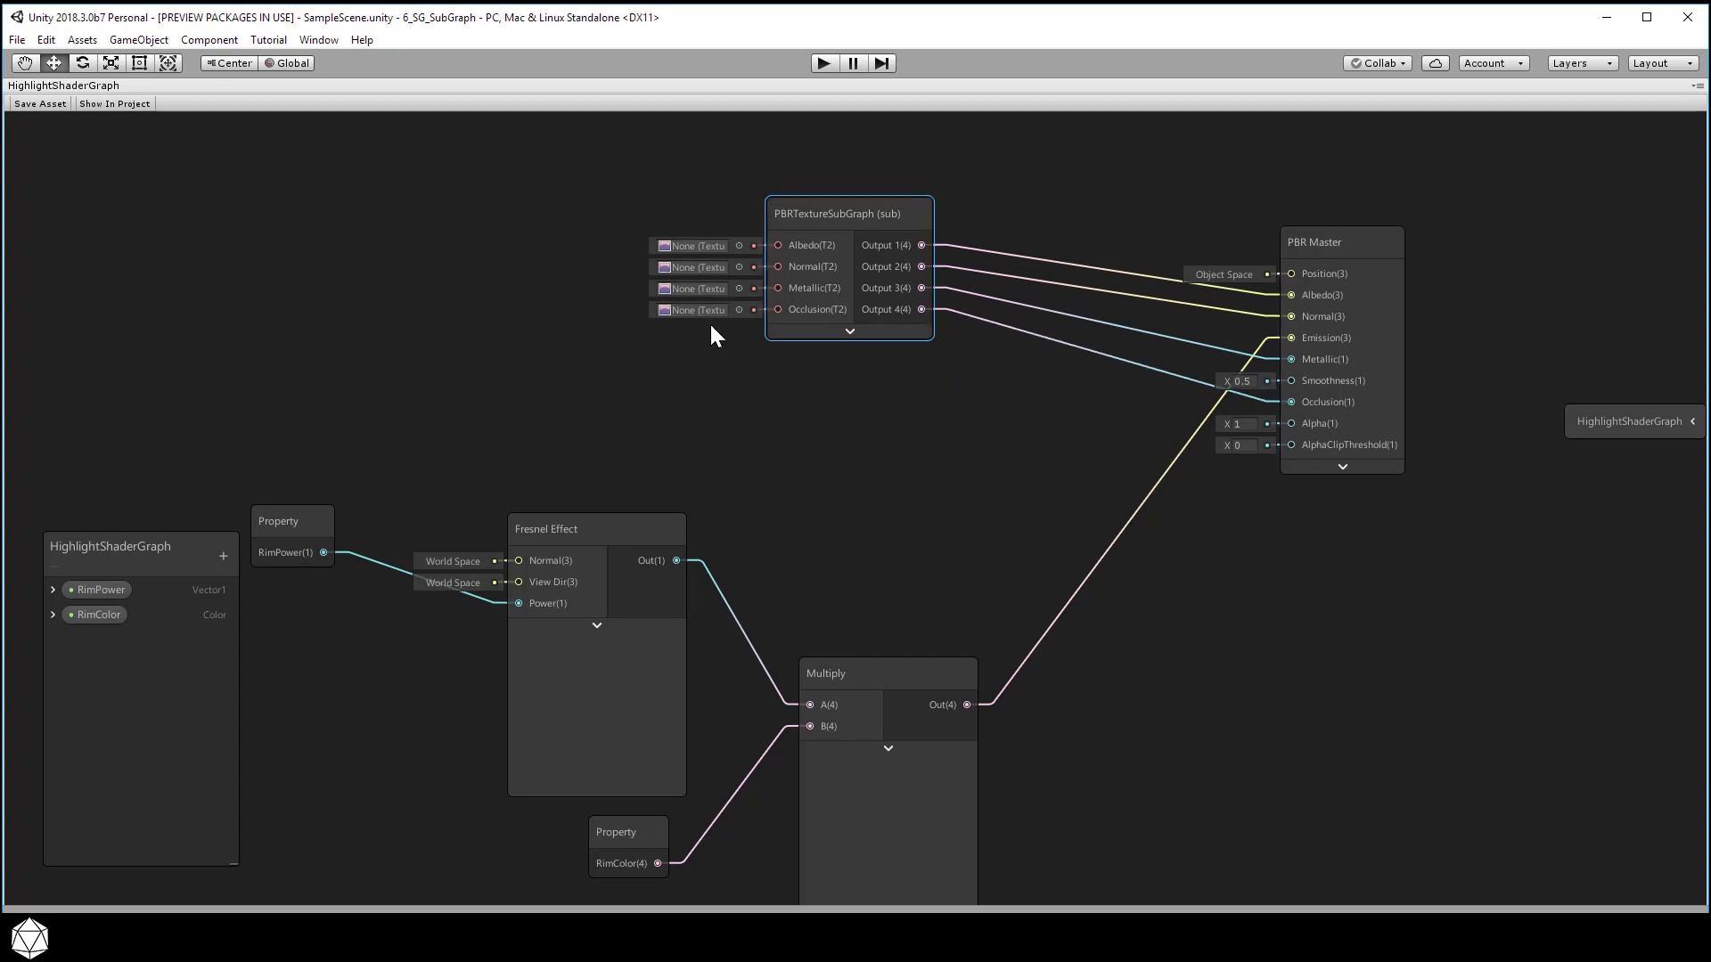
Step: Move the blackboard above the RimPower property node and add two Texture2D properties named Albedo and Normal
{"action": "left_click_drag", "start_coordinate": [157, 545], "coordinate": [230, 224]}
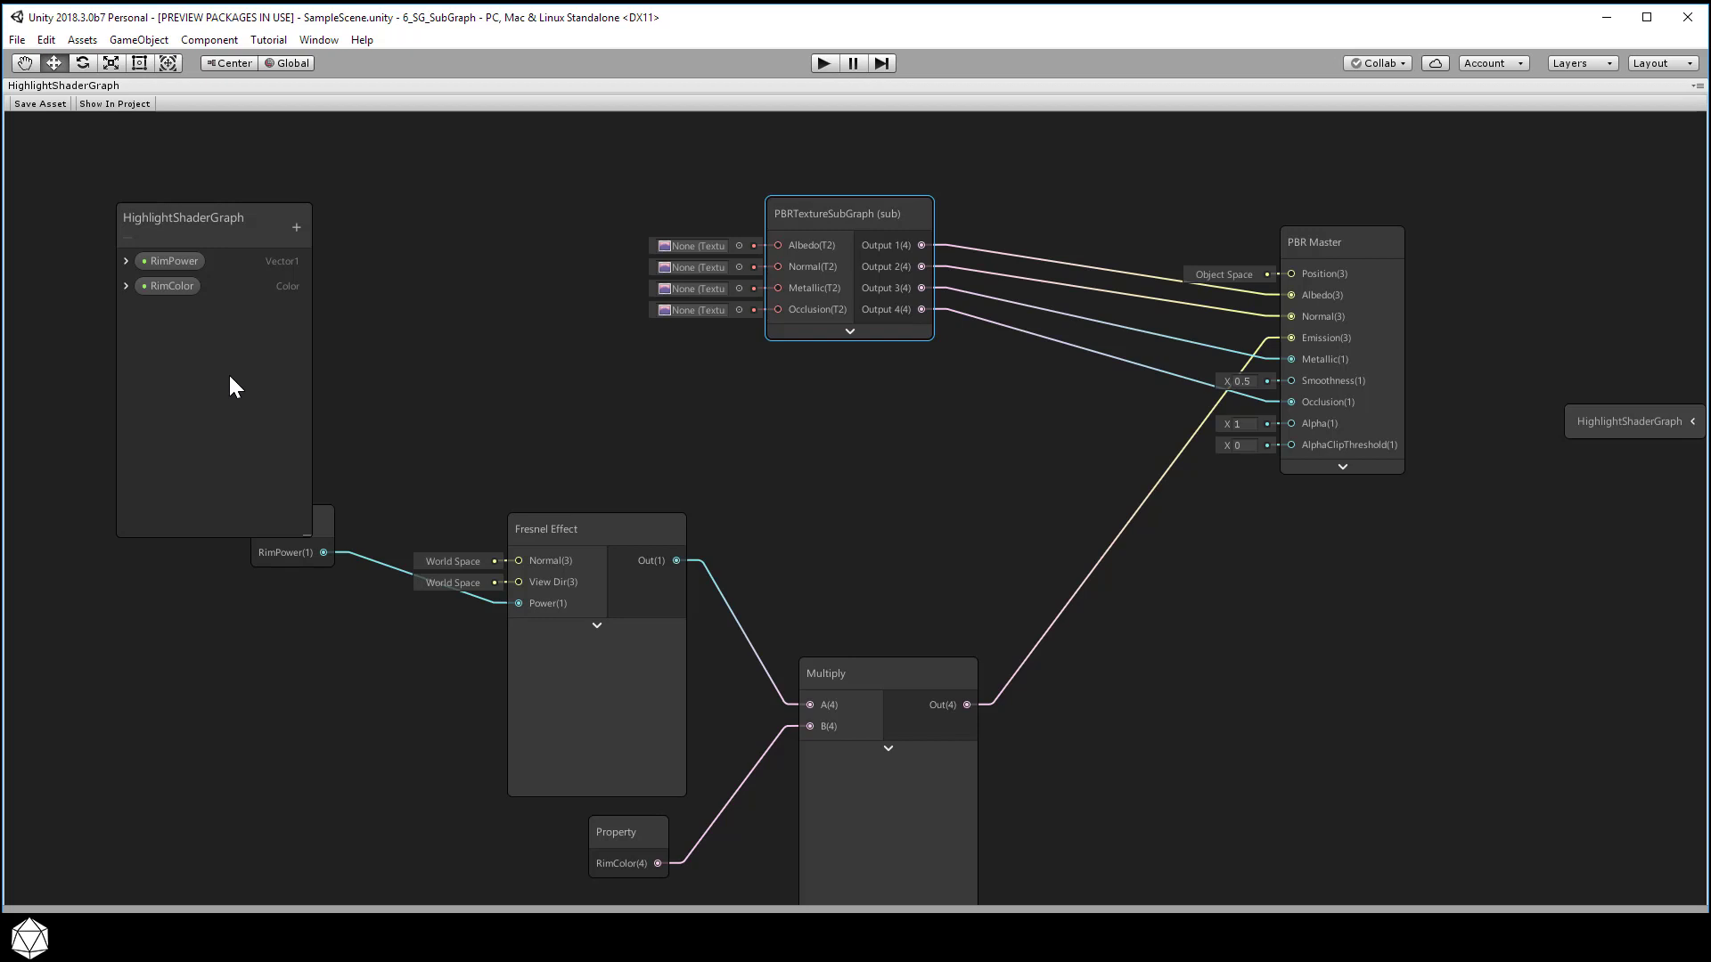
{"action": "left_click", "coordinate": [297, 227]}
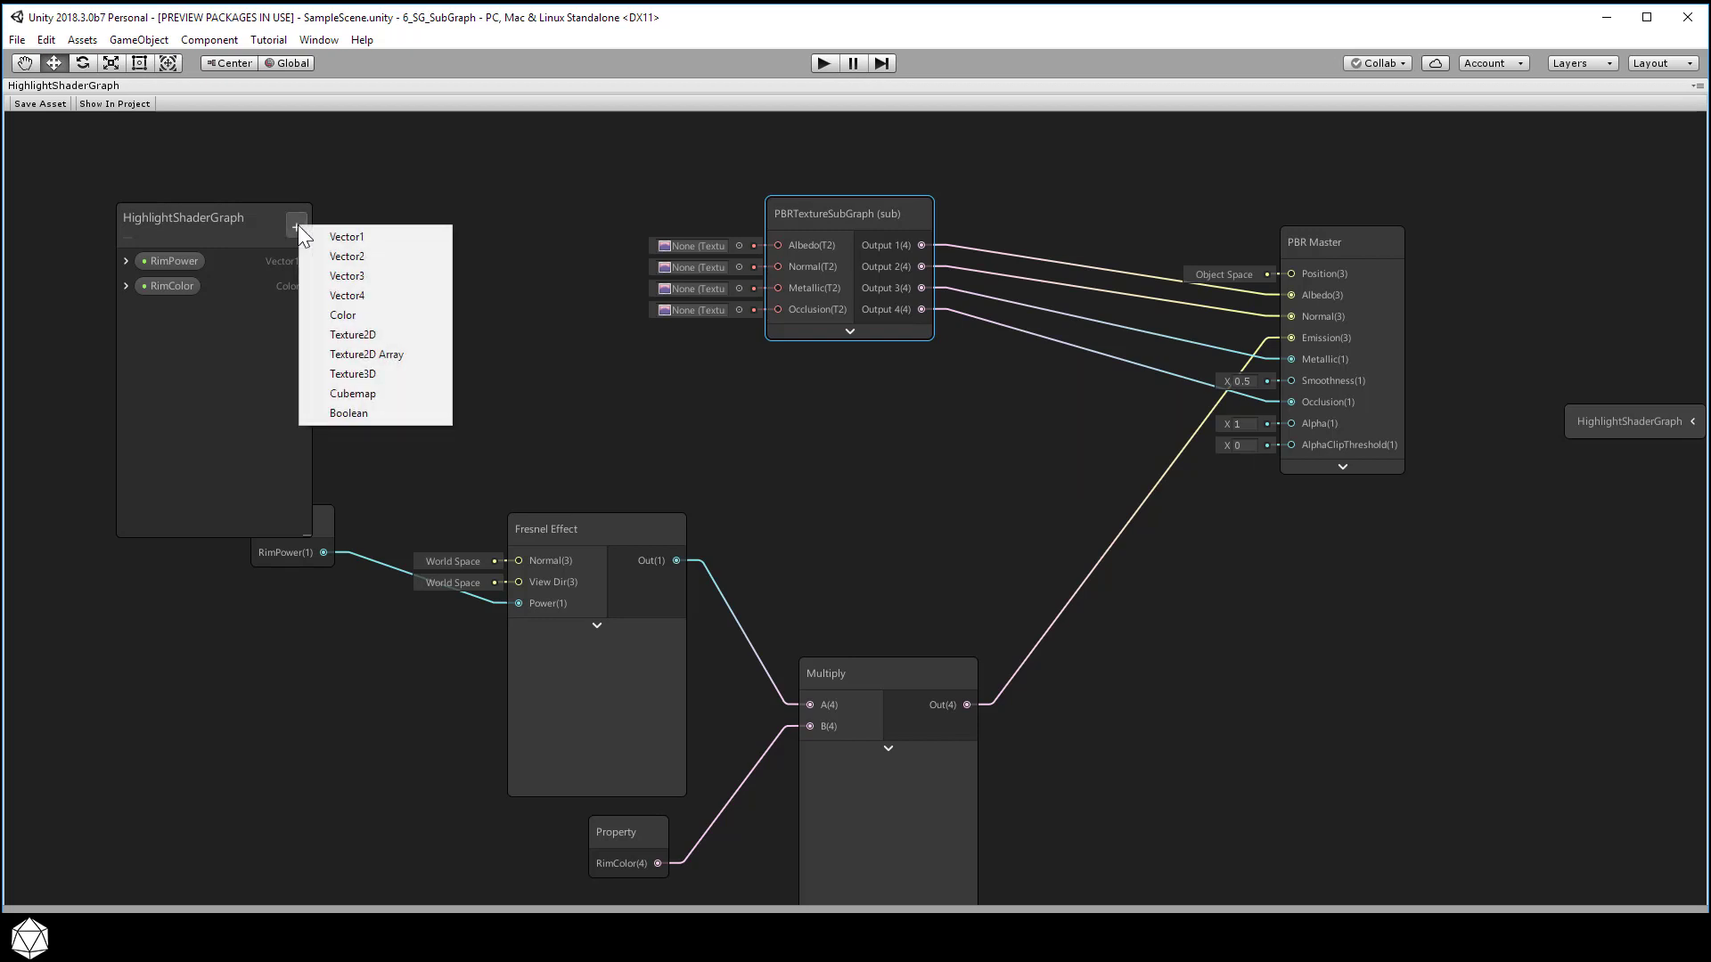
{"action": "left_click", "coordinate": [319, 331]}
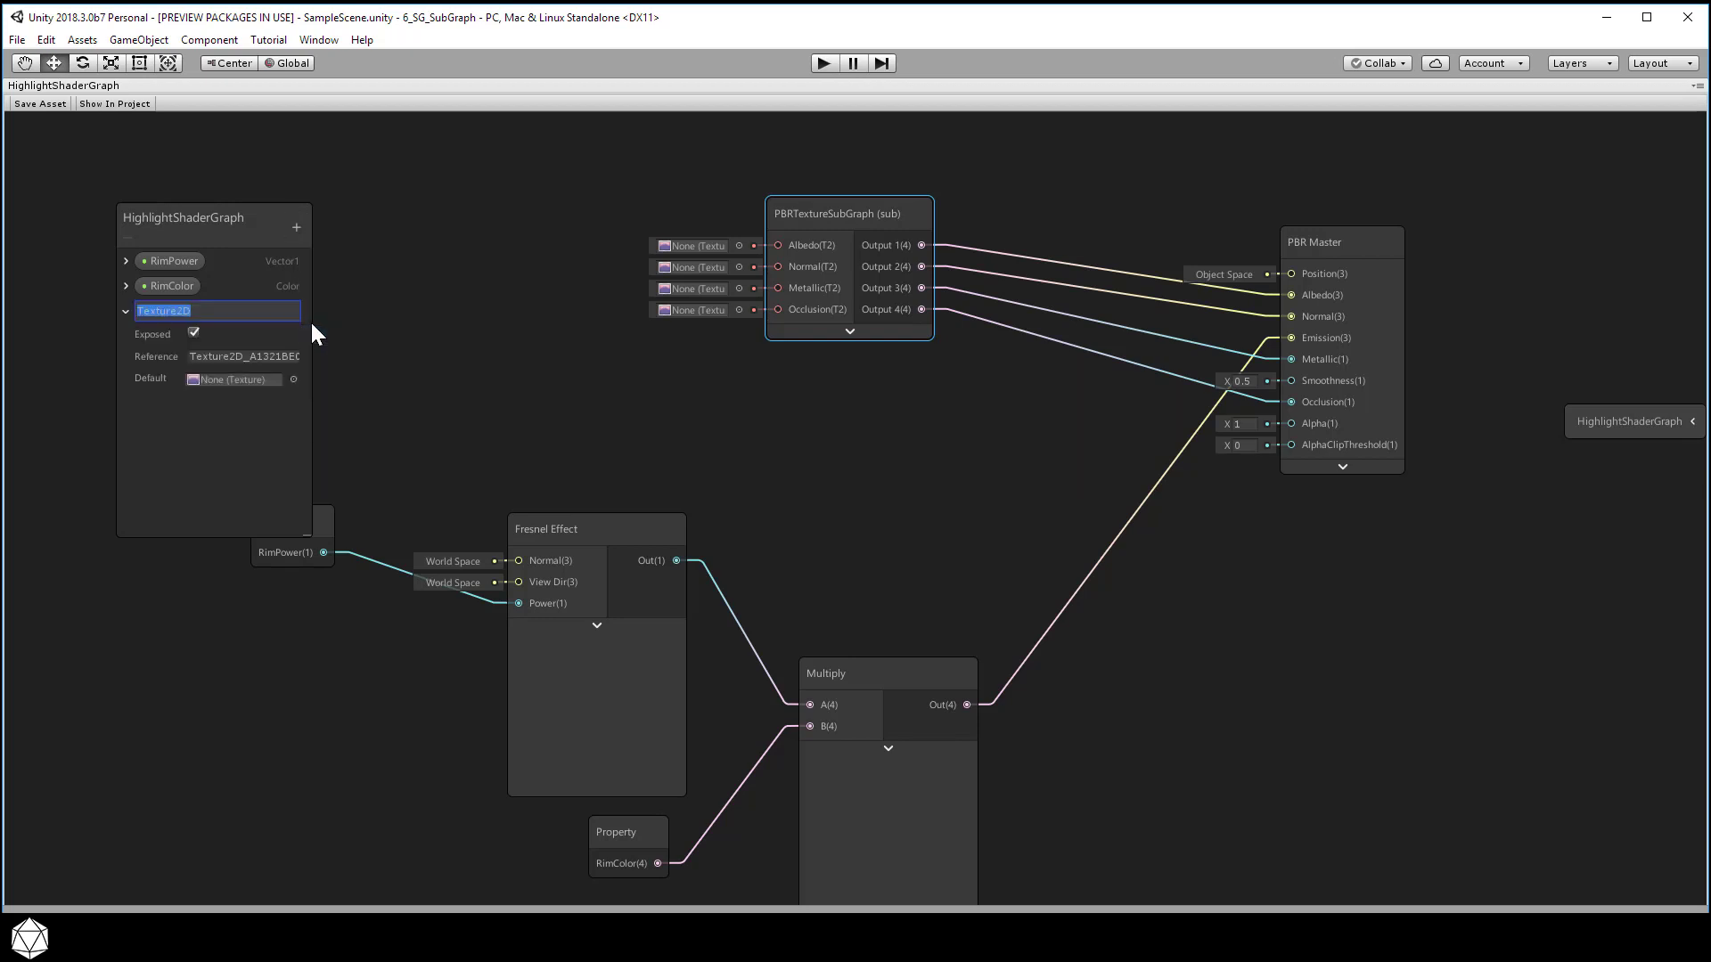
{"action": "type", "text": "Albedo"}
{"action": "key", "text": "Return"}
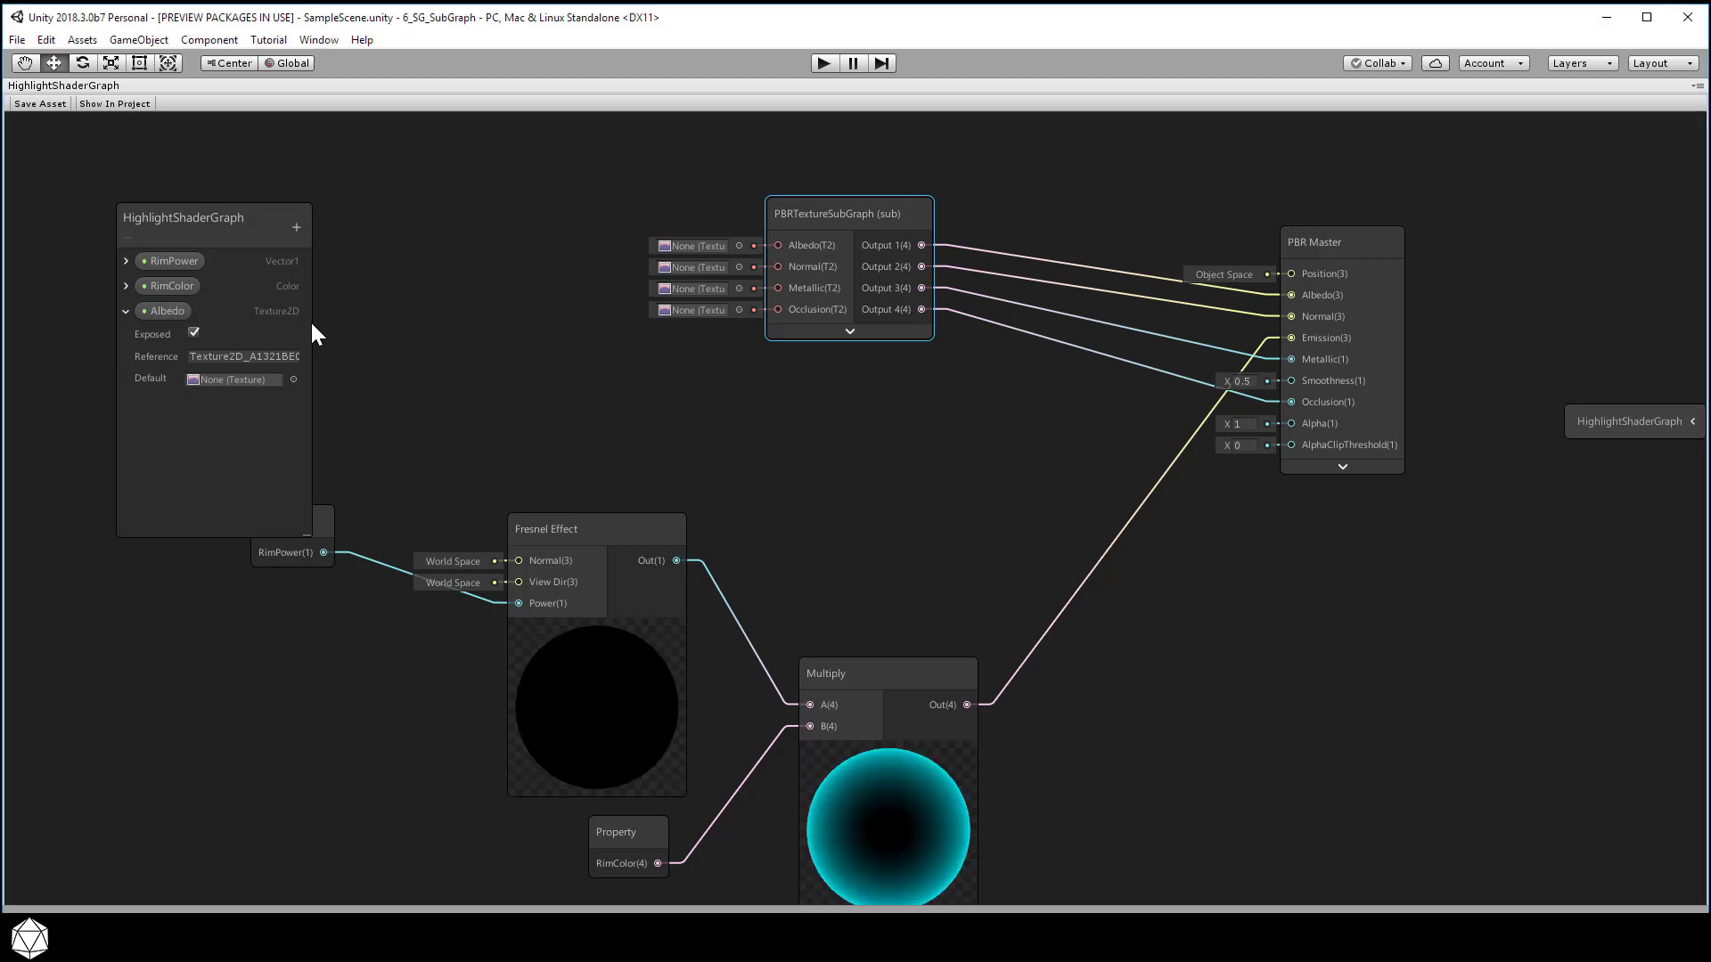
{"action": "left_click", "coordinate": [295, 228]}
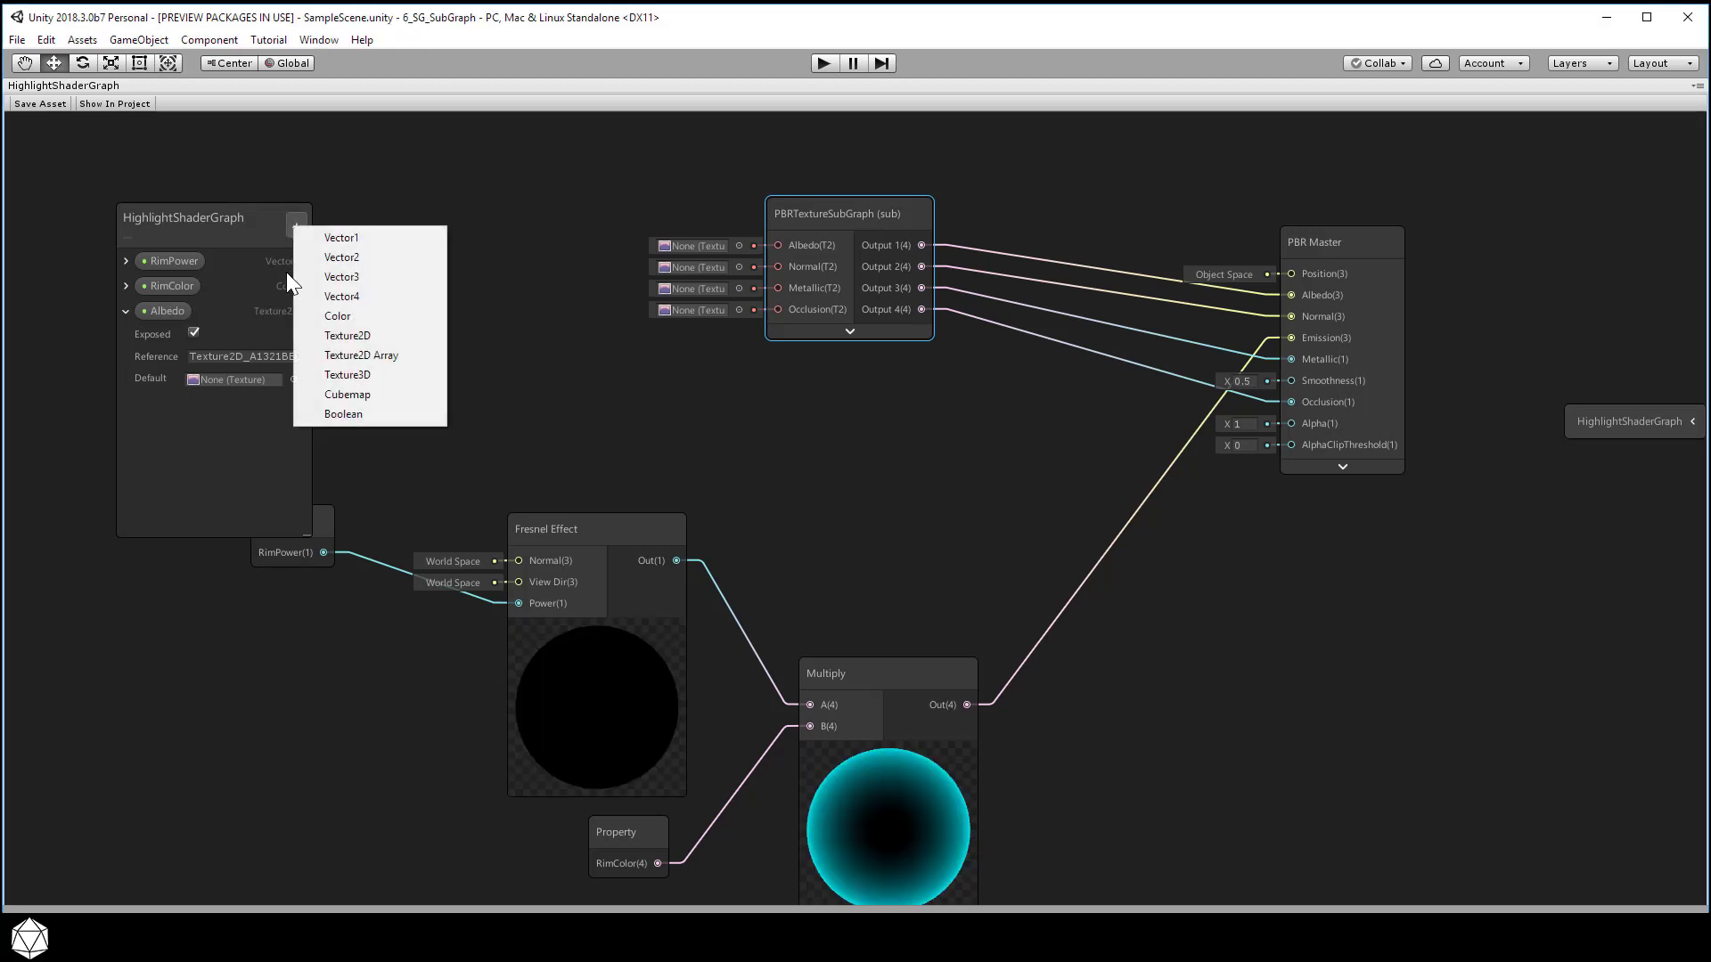
{"action": "left_click", "coordinate": [322, 331]}
{"action": "type", "text": "Normal"}
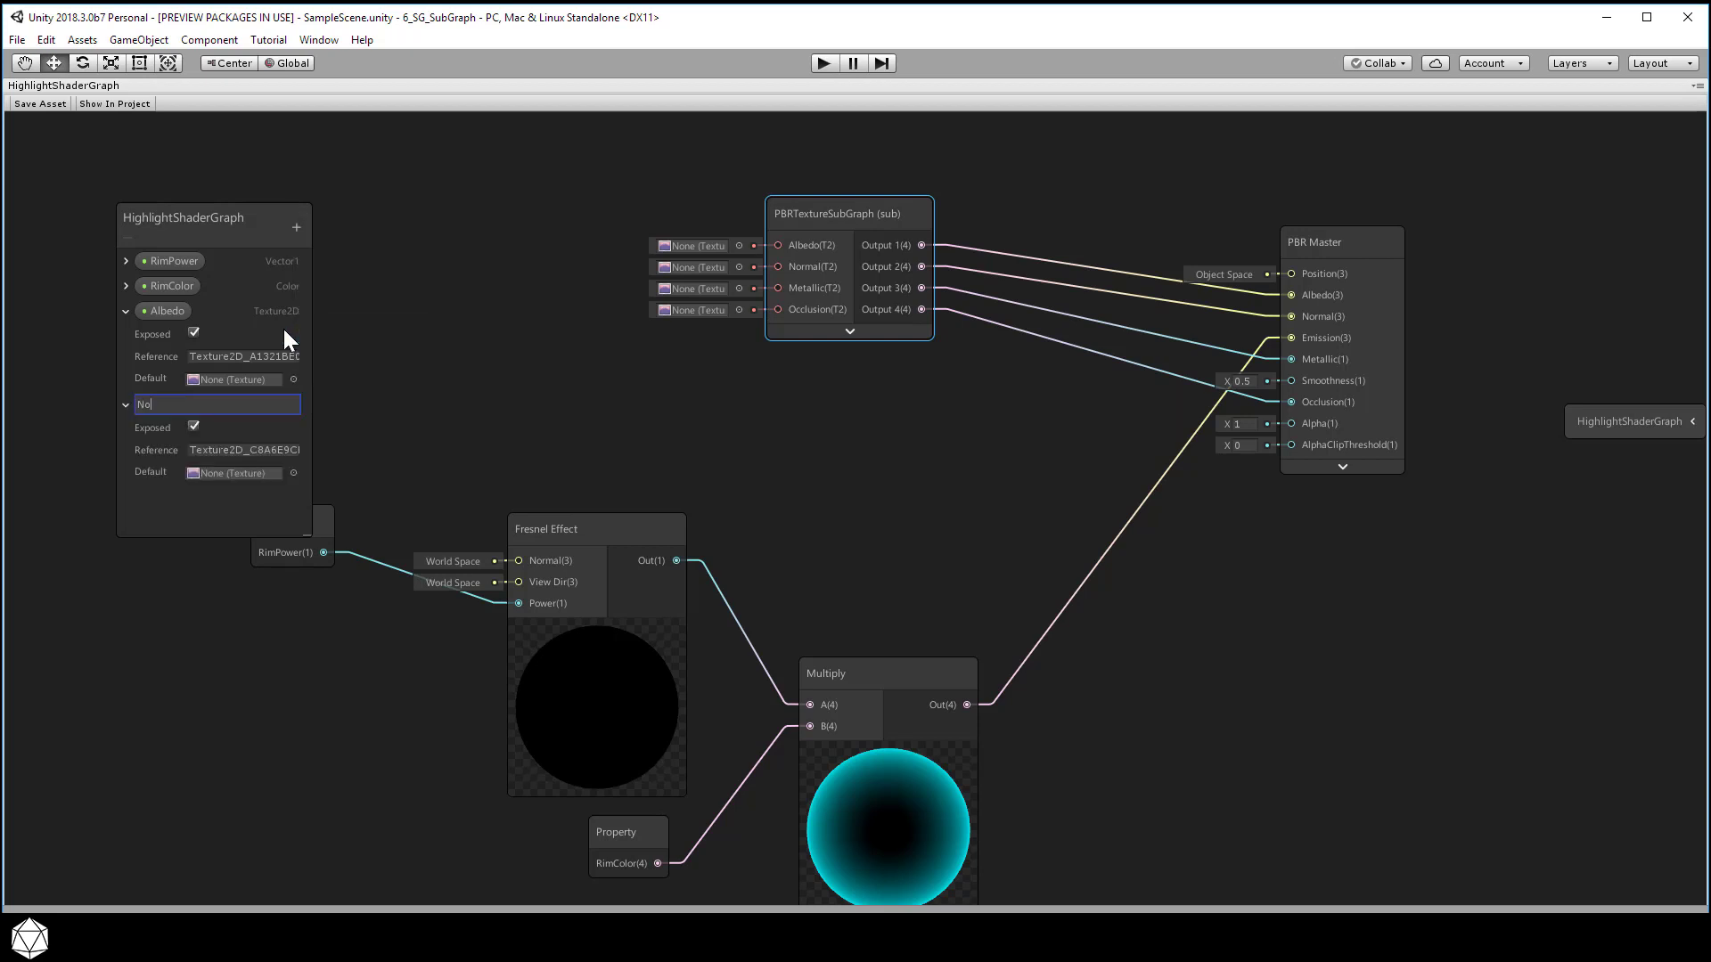
{"action": "key", "text": "Return"}
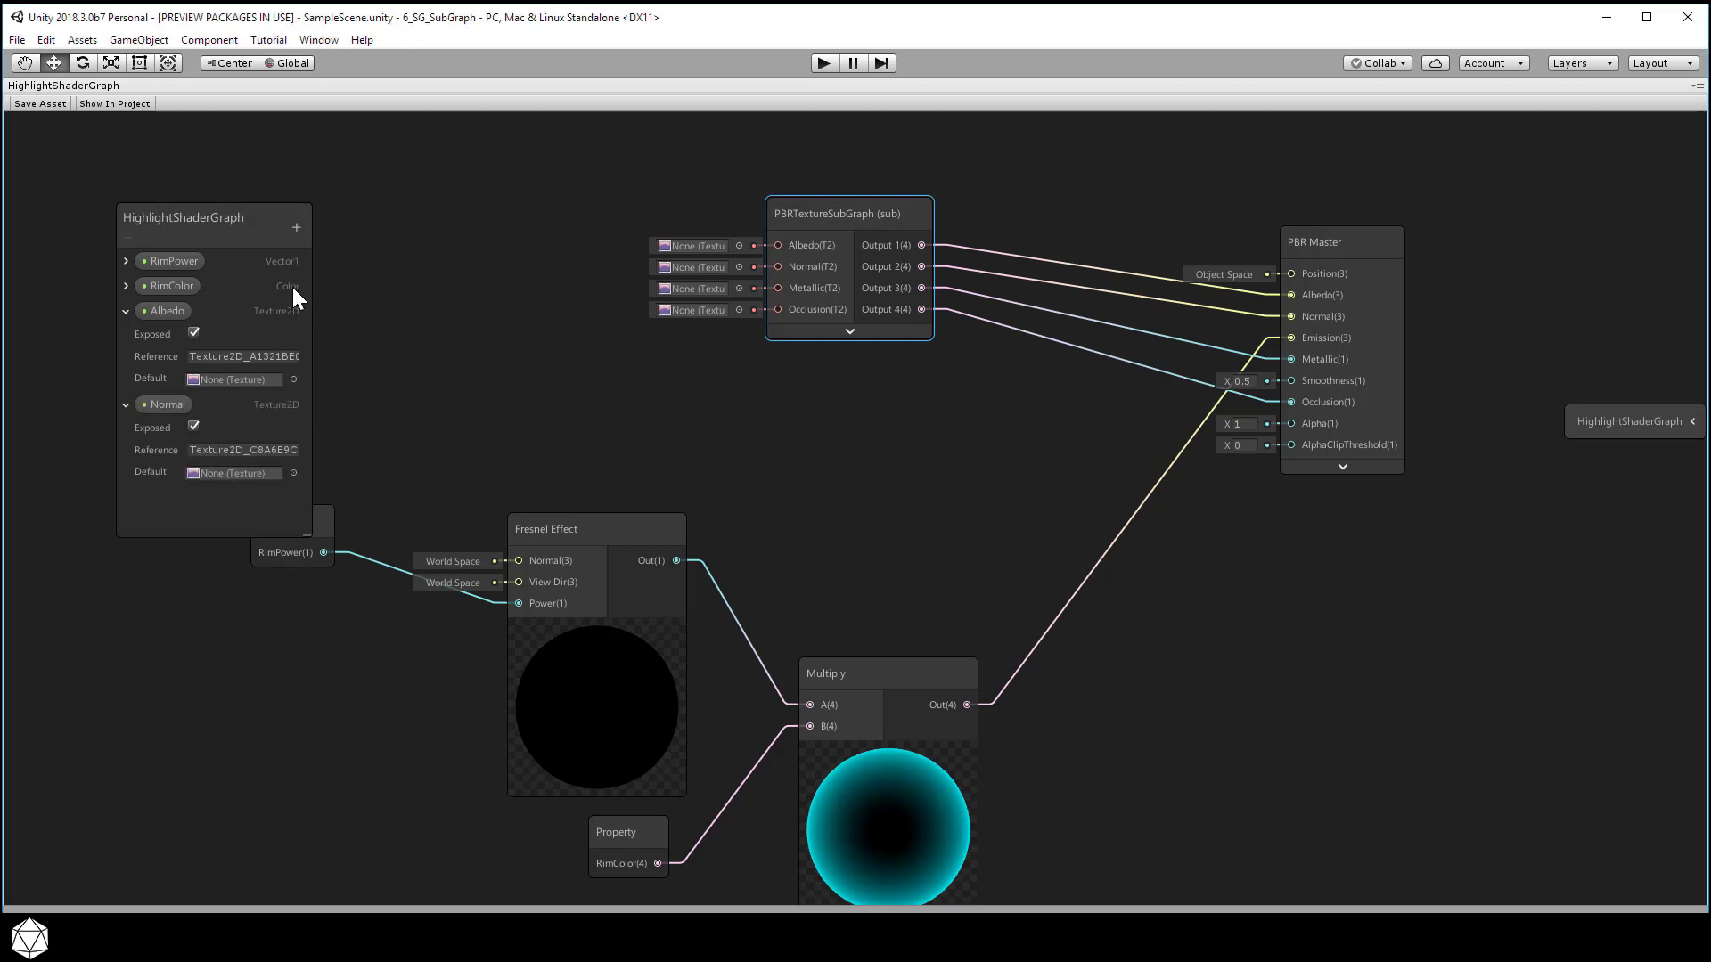
Step: Add two more Texture2D properties named Metallic and Occlusion, and enlarge and slightly shift the blackboard so all properties fit
{"action": "left_click", "coordinate": [300, 224]}
{"action": "left_click", "coordinate": [322, 331]}
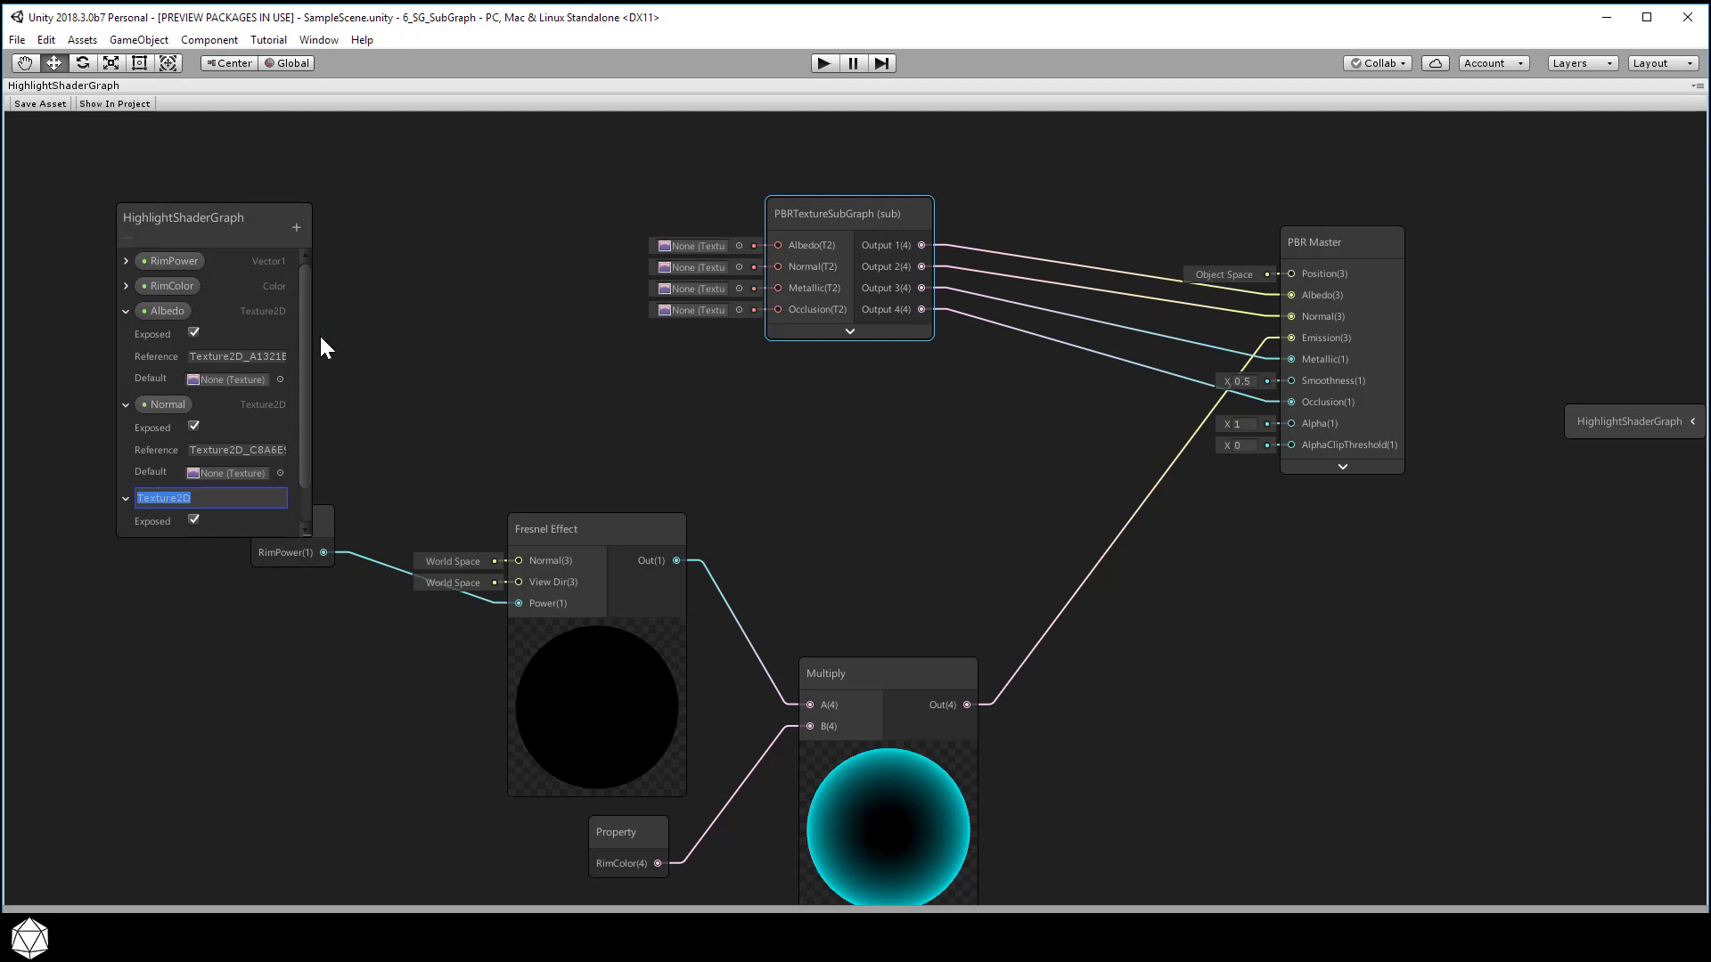
{"action": "type", "text": "Metallic"}
{"action": "key", "text": "Return"}
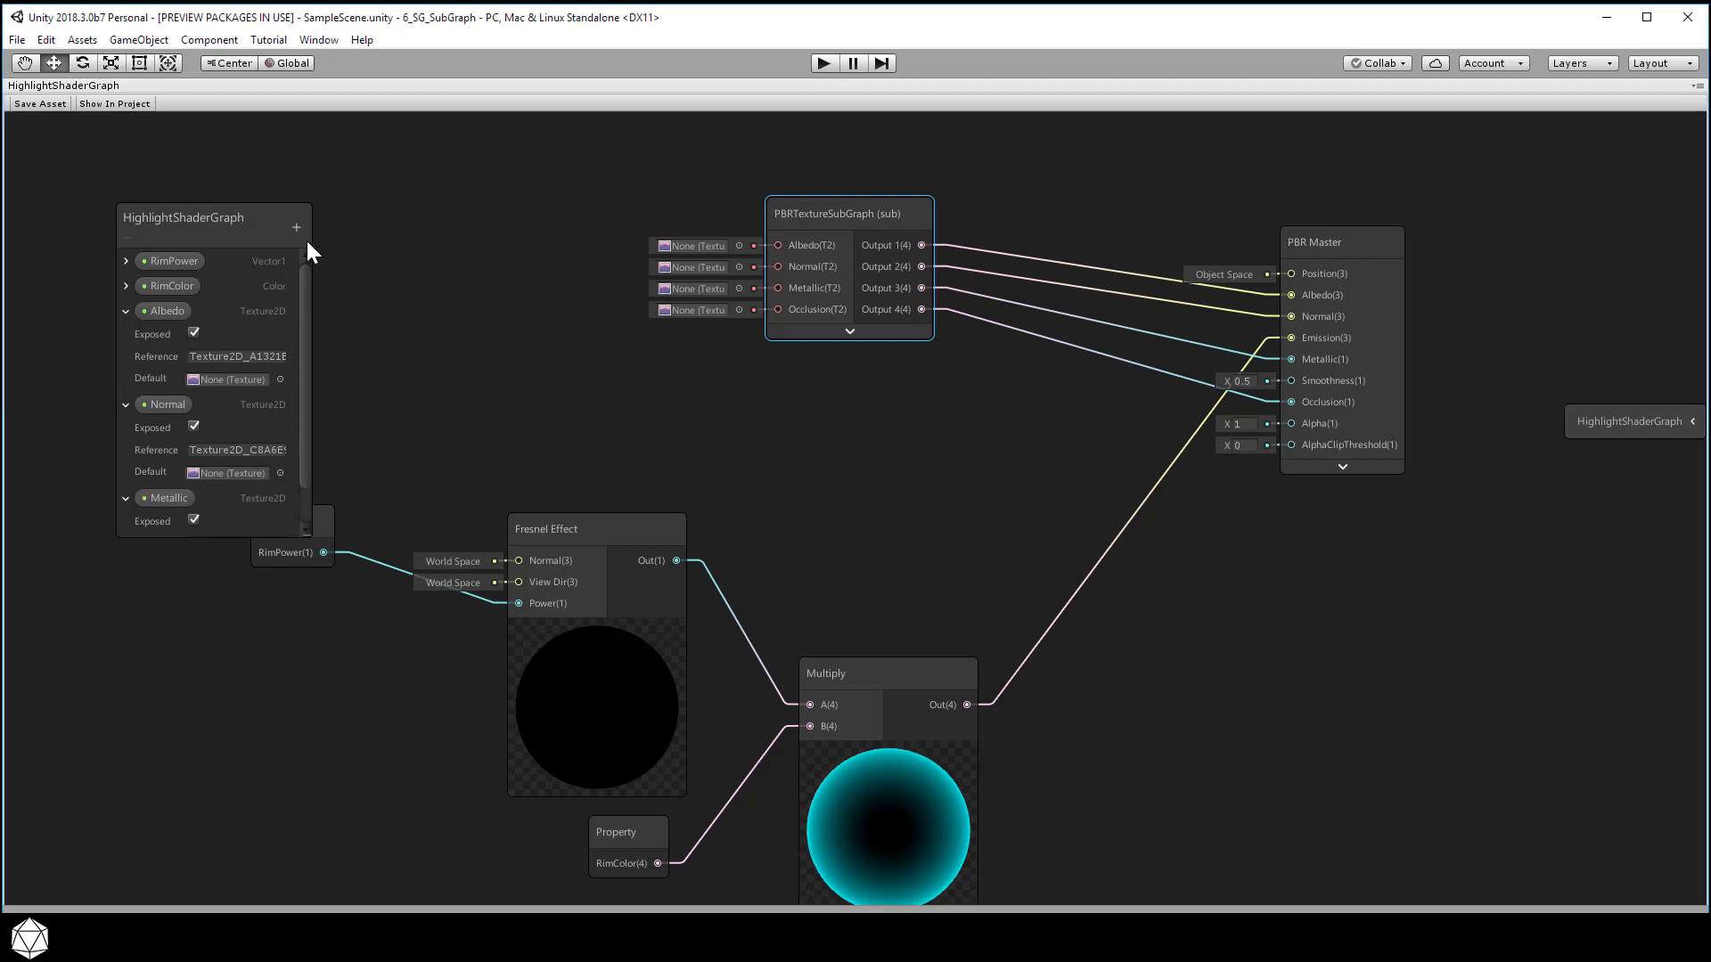
{"action": "left_click", "coordinate": [298, 225]}
{"action": "left_click", "coordinate": [369, 338]}
{"action": "scroll", "coordinate": [299, 459], "scroll_direction": "down", "scroll_amount": 1}
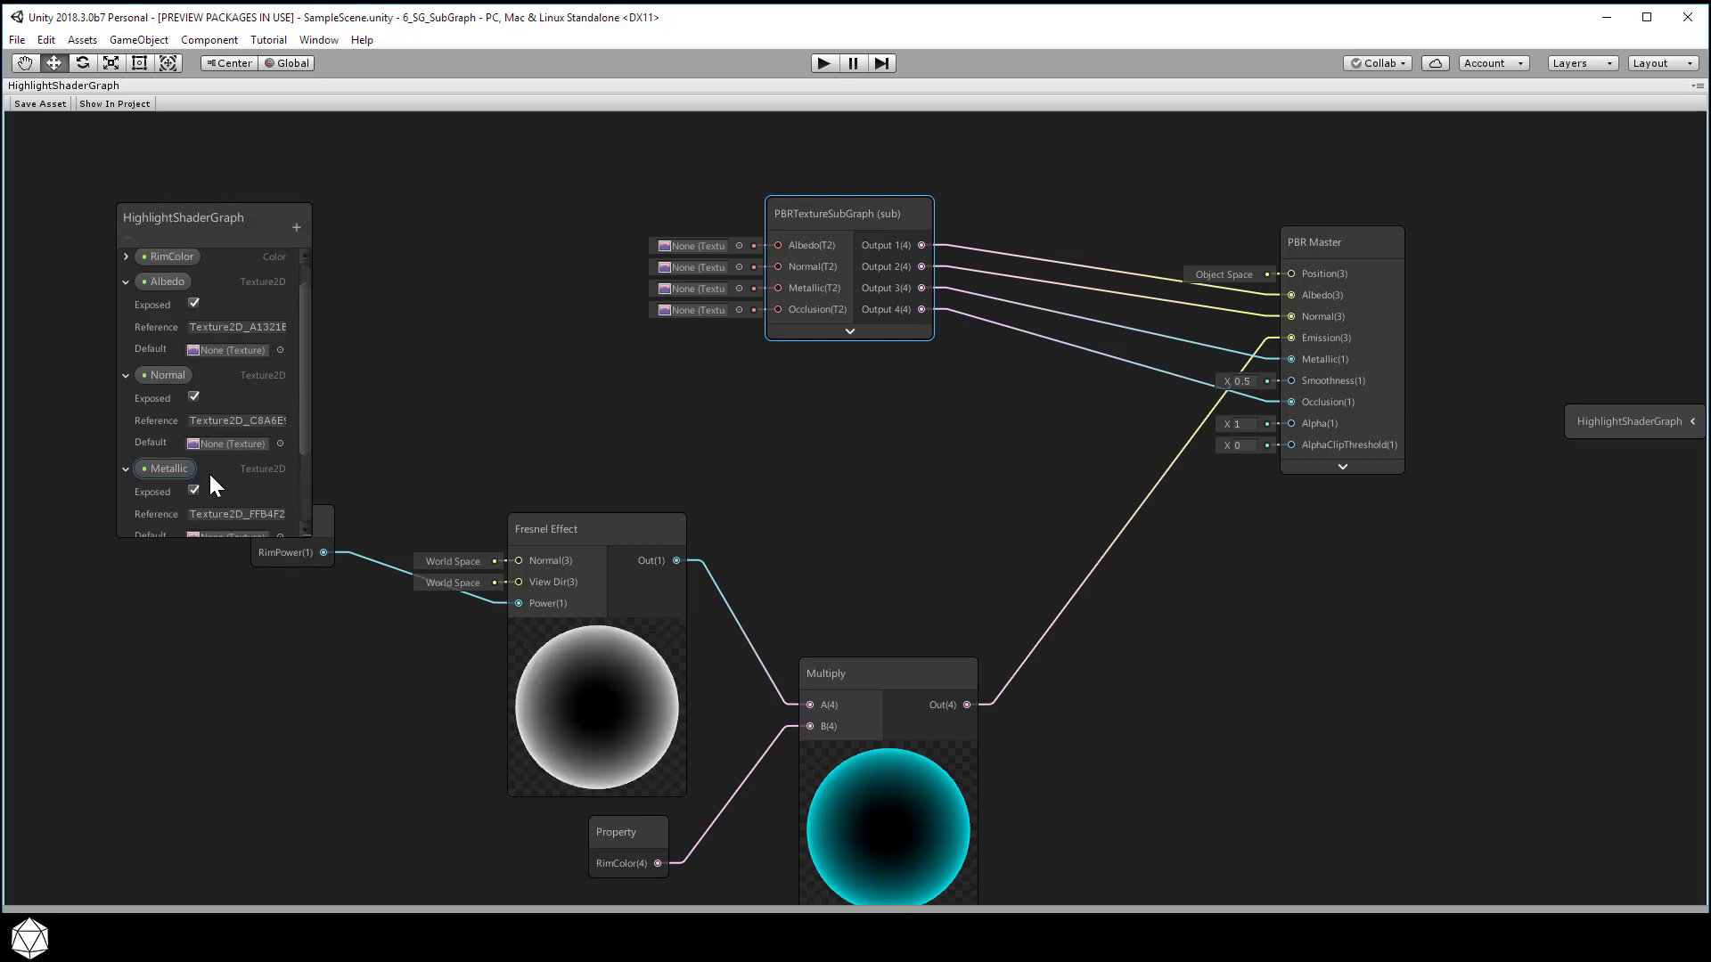
{"action": "left_click_drag", "start_coordinate": [309, 536], "coordinate": [354, 790]}
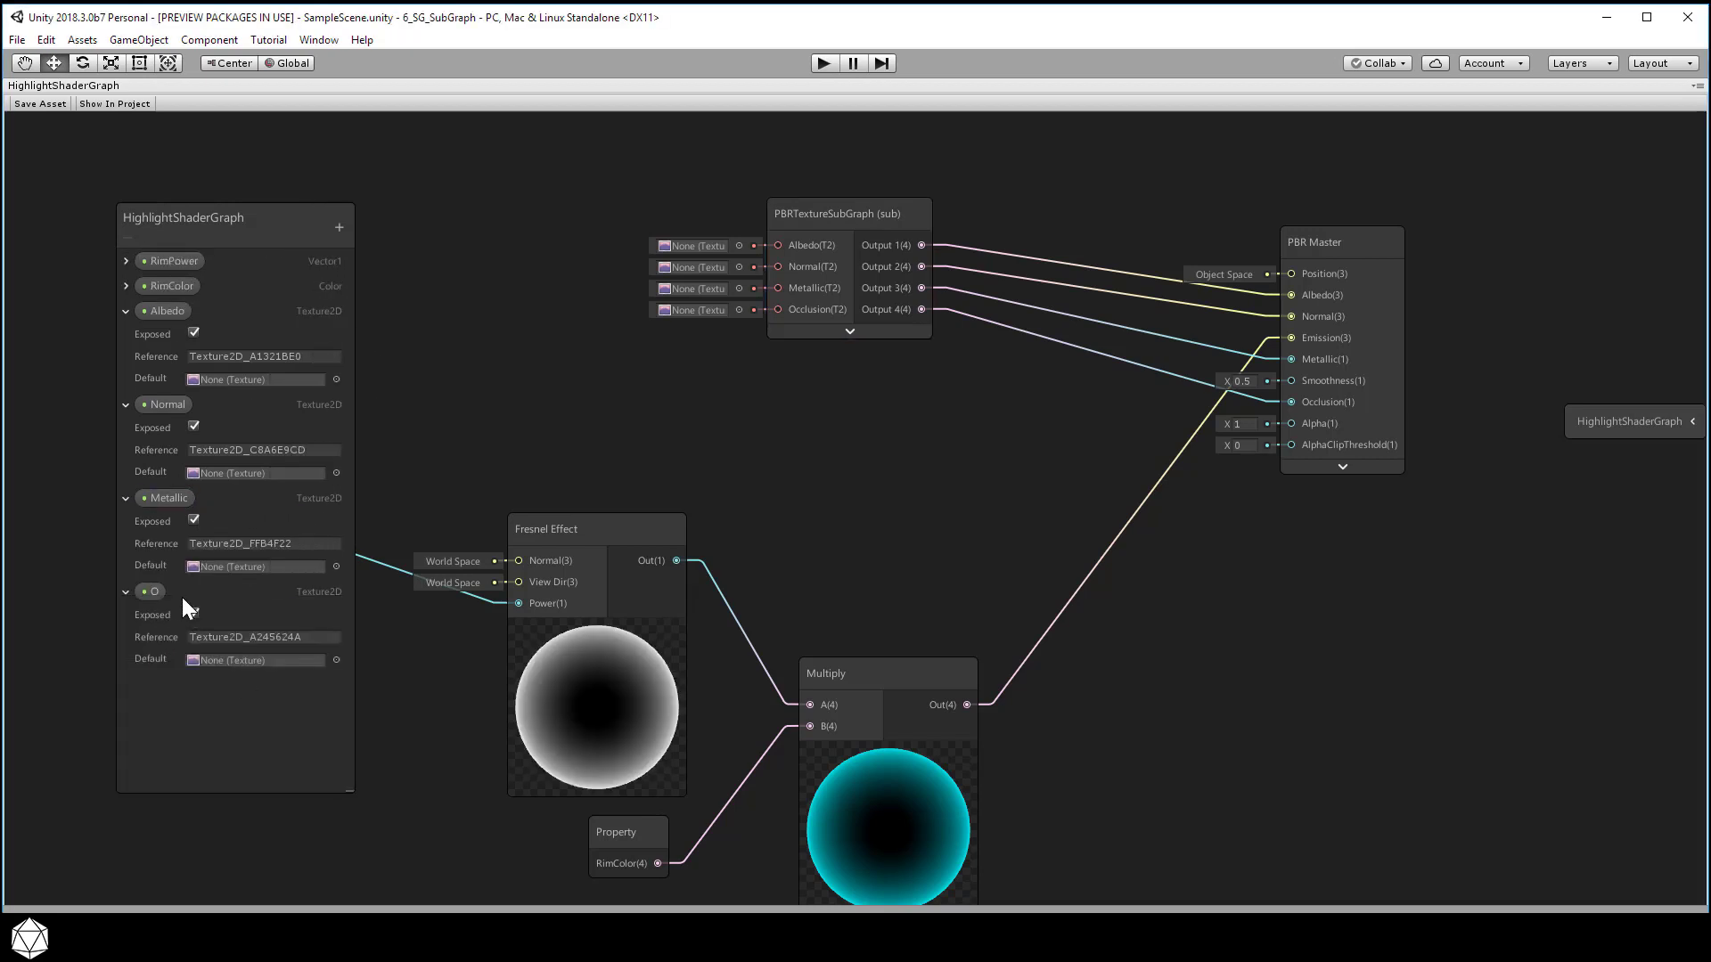
{"action": "double_click", "coordinate": [162, 590]}
{"action": "type", "text": "Occ"}
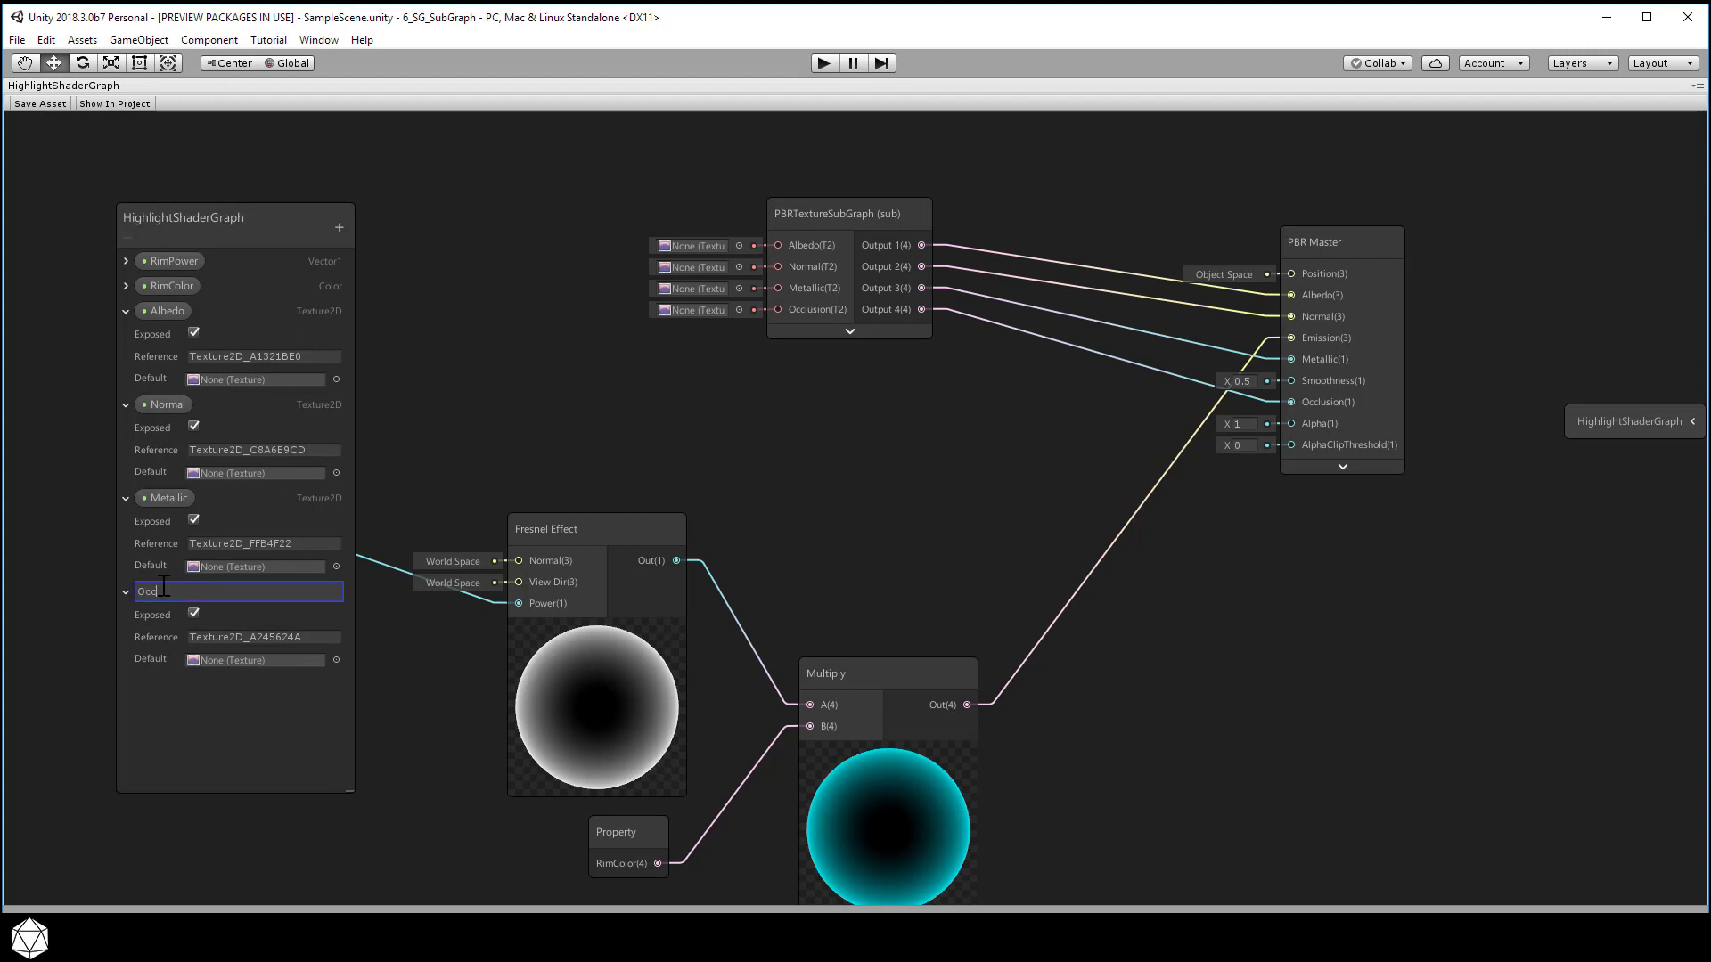
{"action": "type", "text": "lusion"}
{"action": "key", "text": "Return"}
{"action": "left_click_drag", "start_coordinate": [216, 230], "coordinate": [201, 207]}
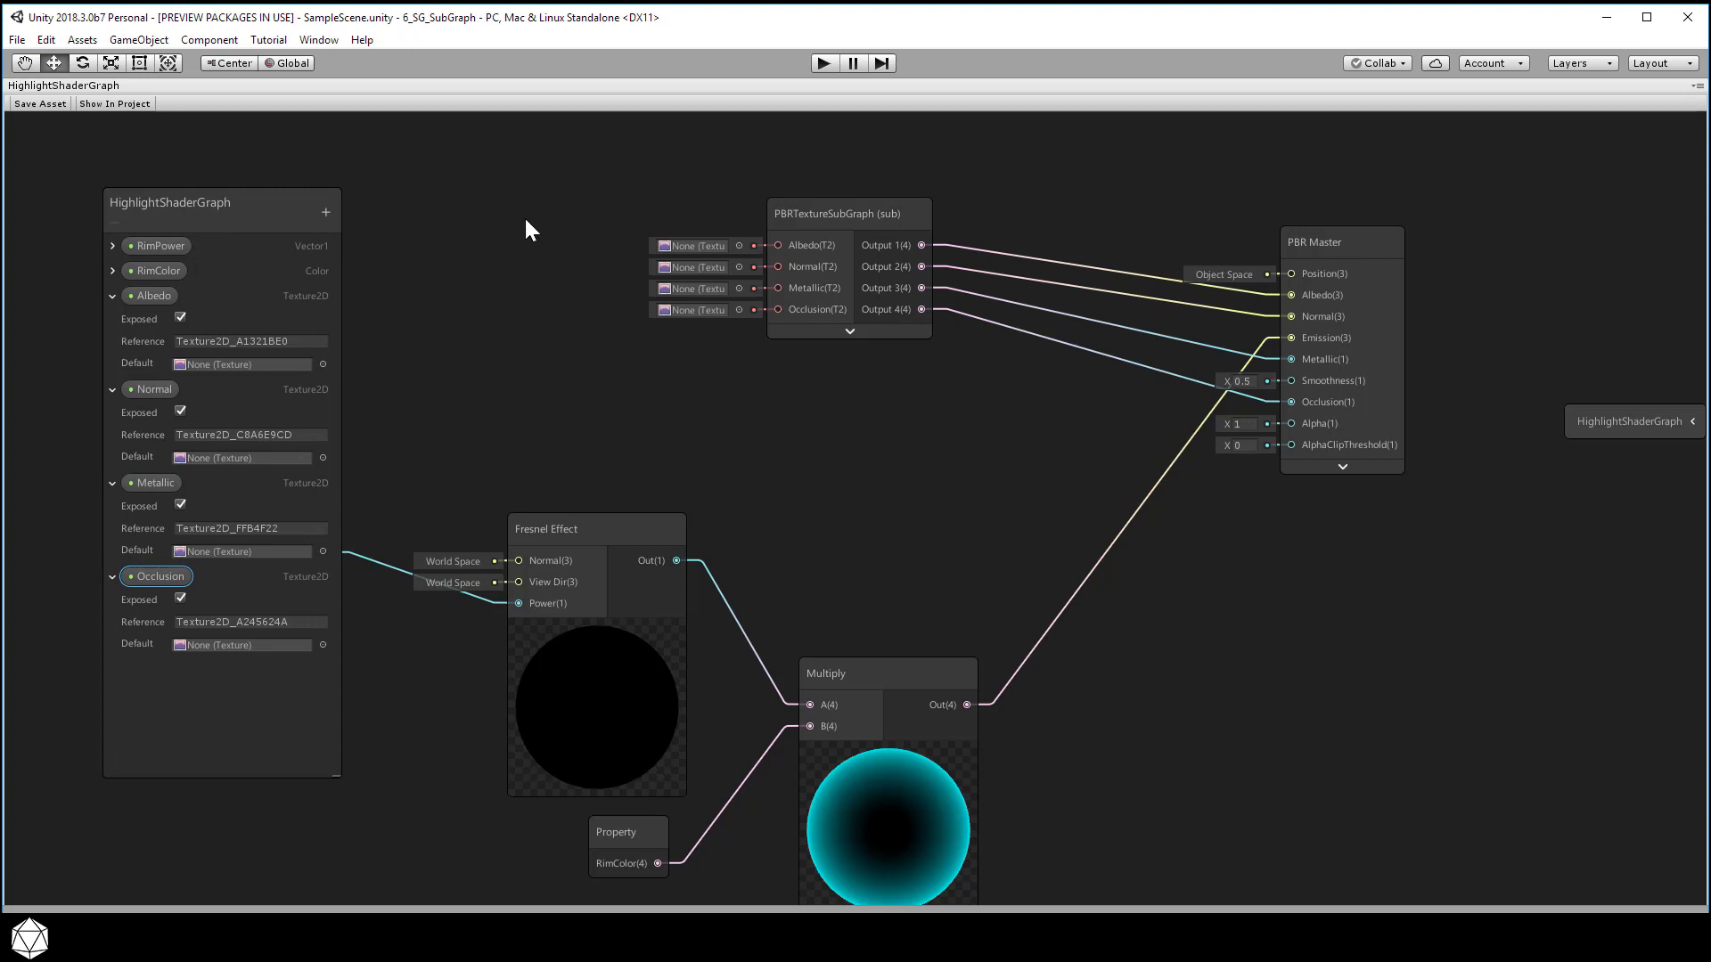
Step: Add Albedo and Normal property nodes between the blackboard and the PBRTextureSubGraph node, with Normal directly below Albedo
{"action": "left_click", "coordinate": [418, 187]}
{"action": "key", "text": "space"}
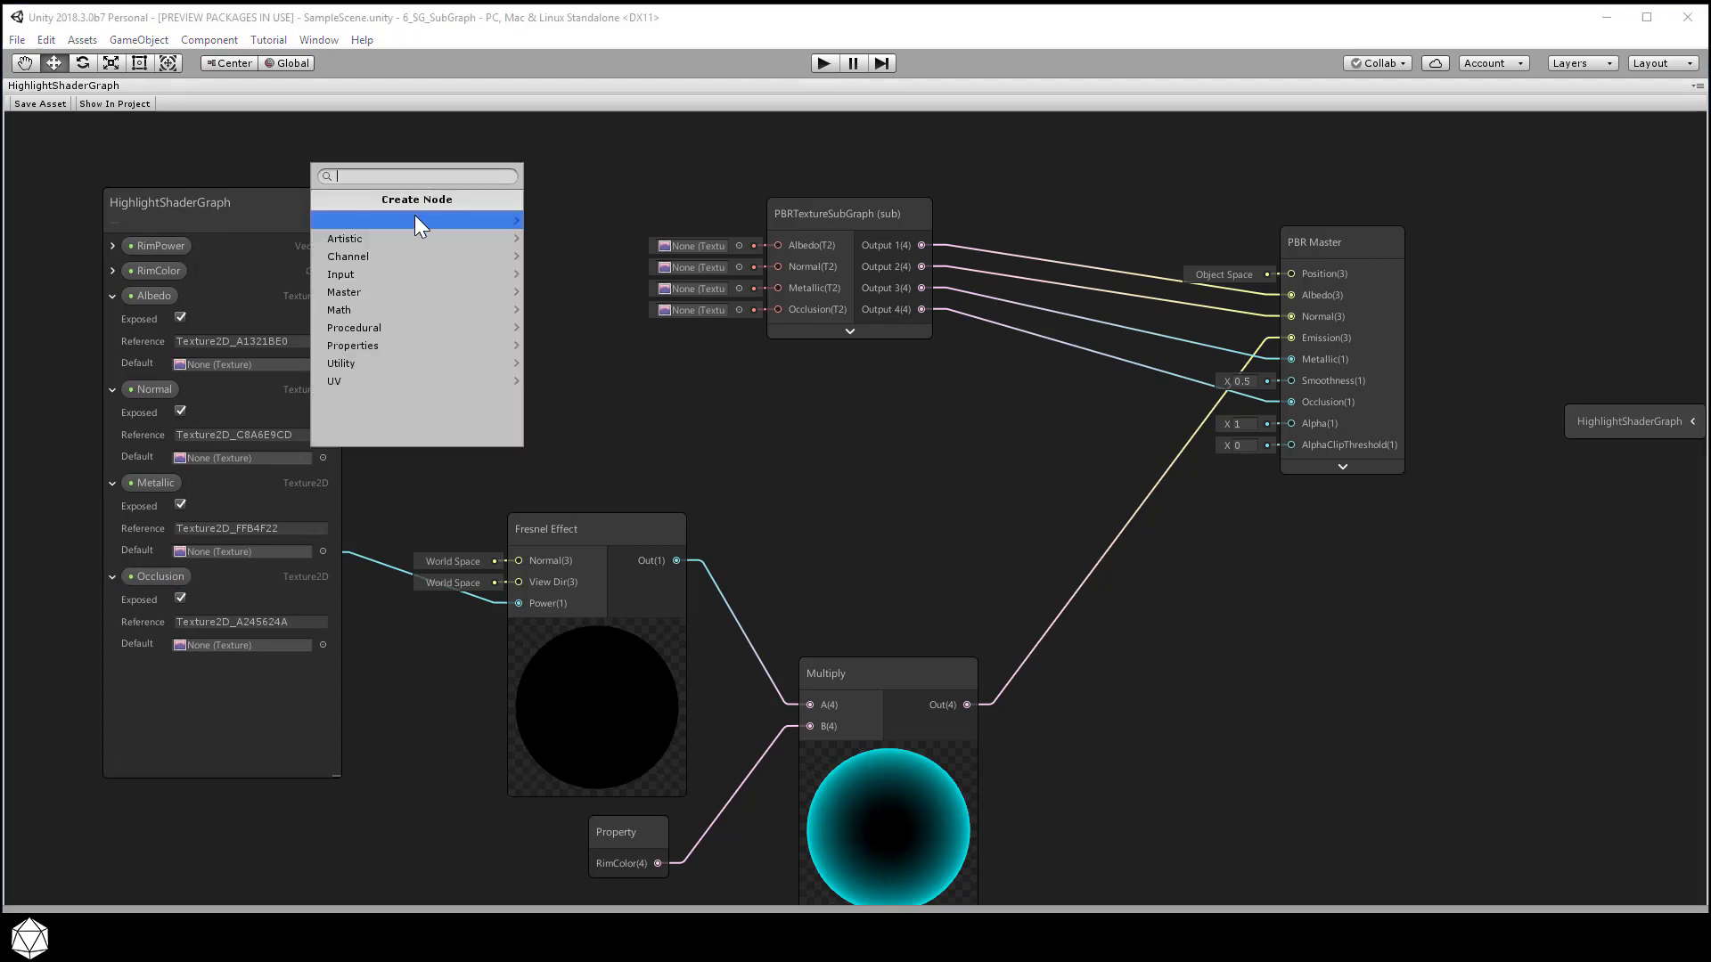
{"action": "left_click", "coordinate": [395, 345]}
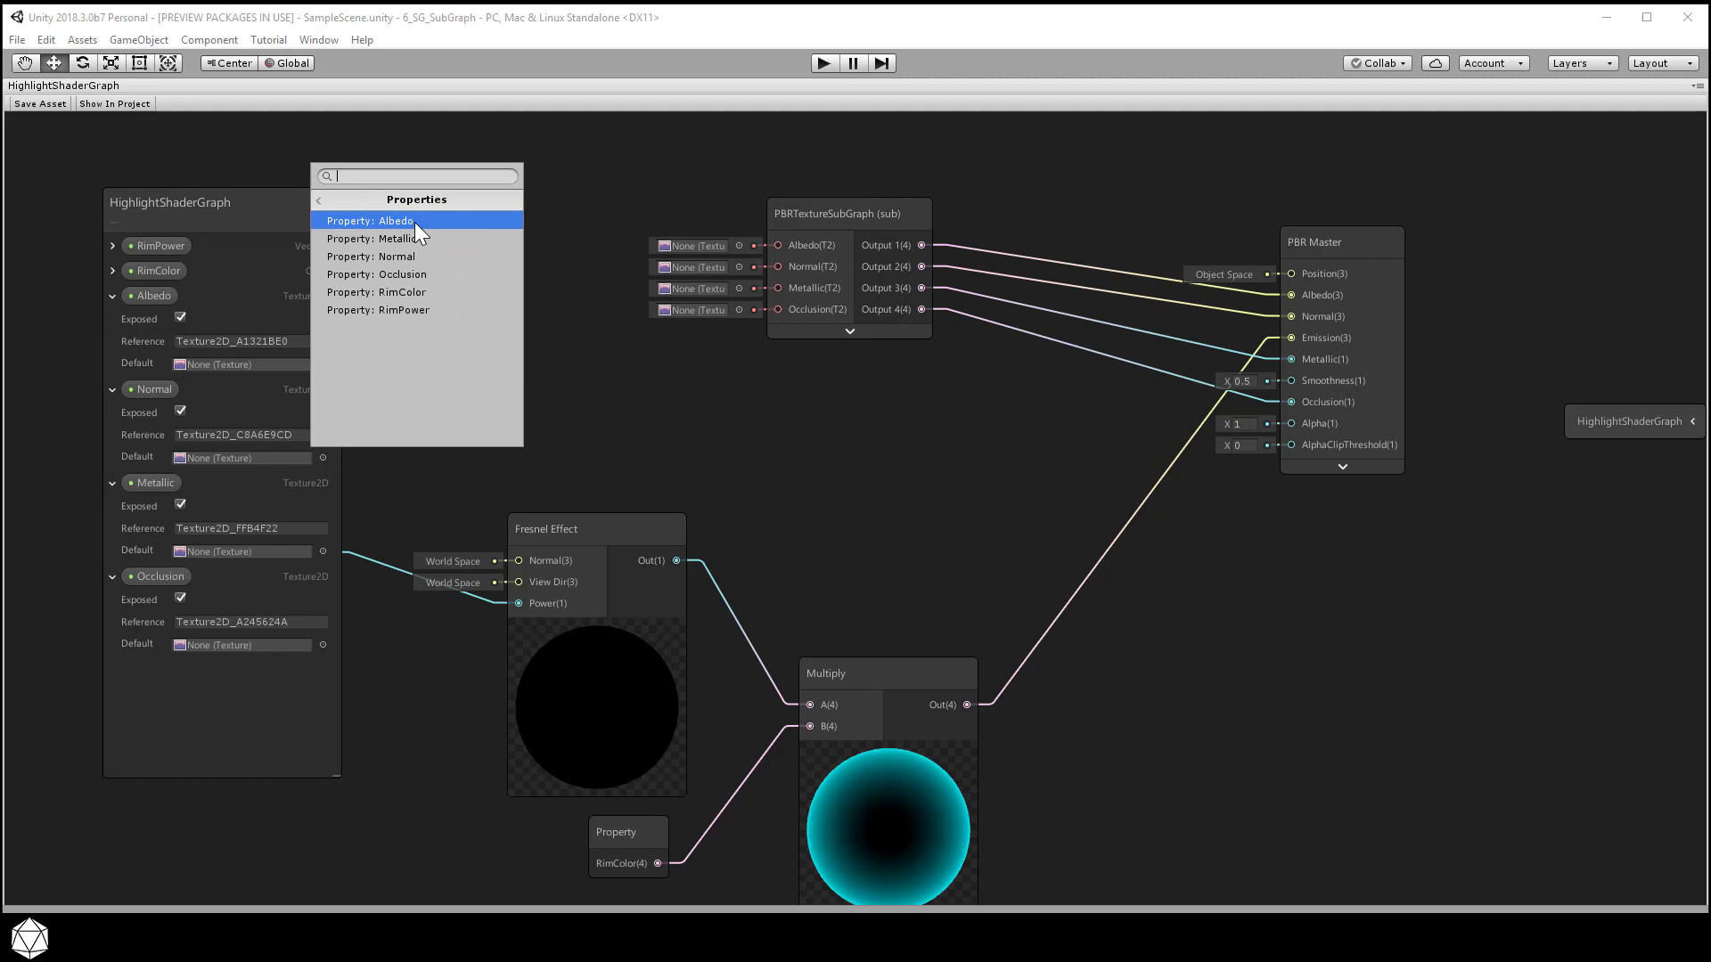
{"action": "left_click", "coordinate": [415, 222]}
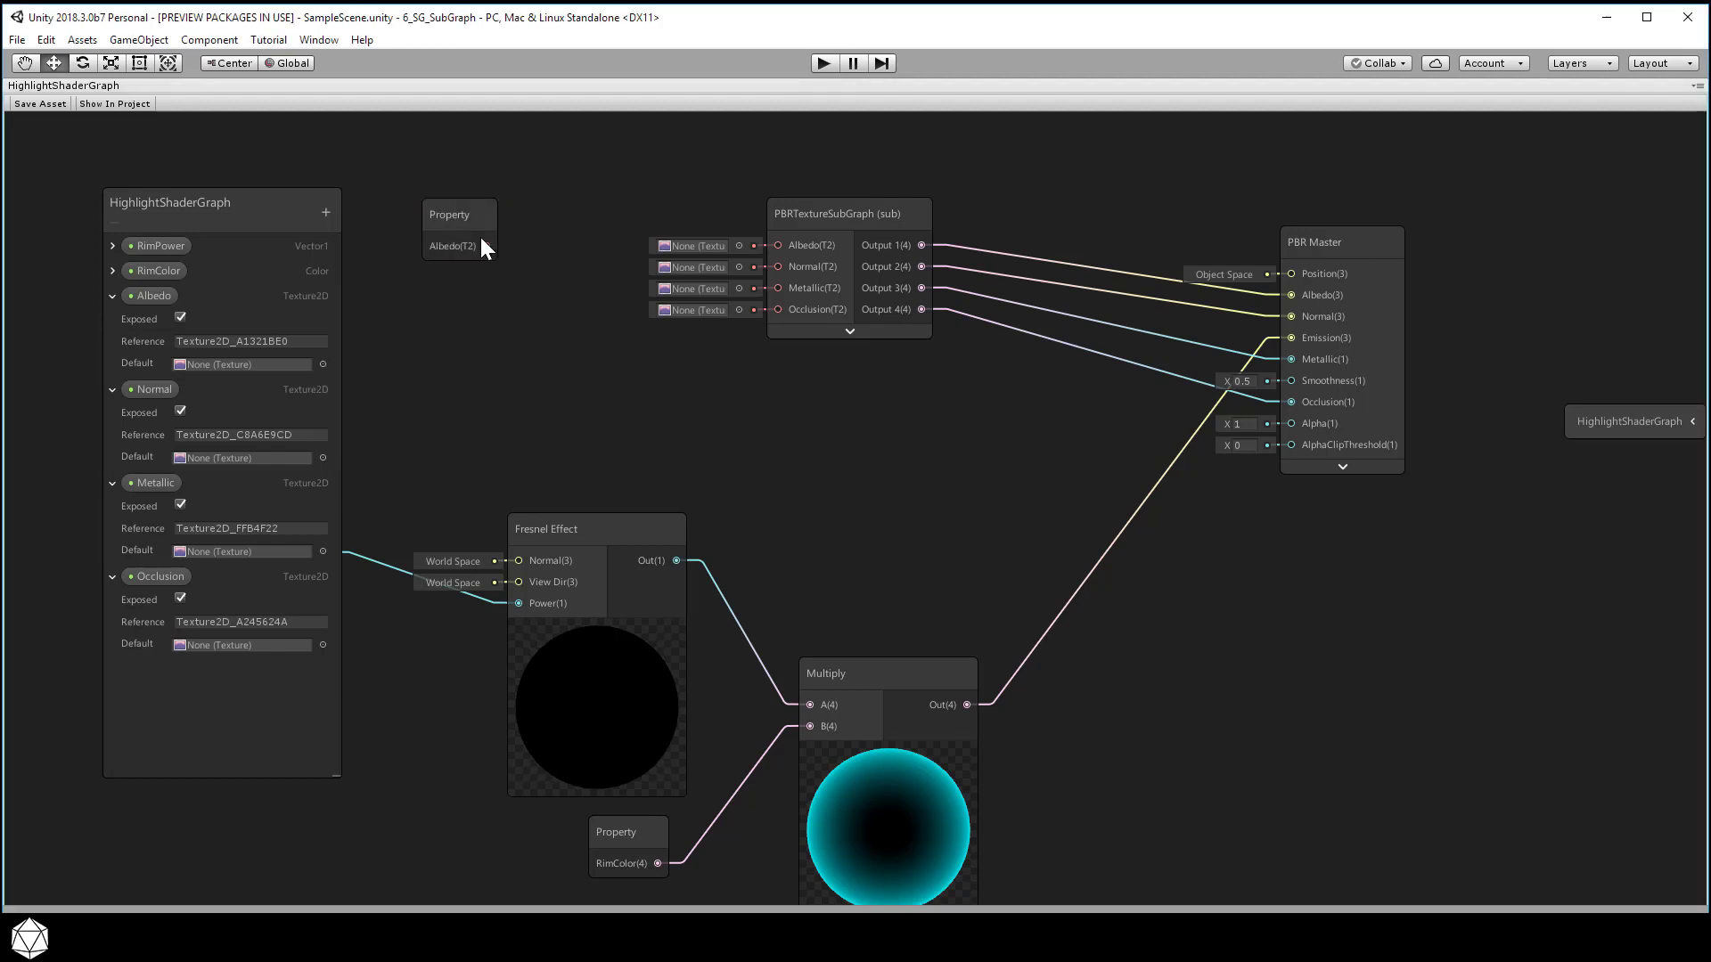
{"action": "key", "text": "space"}
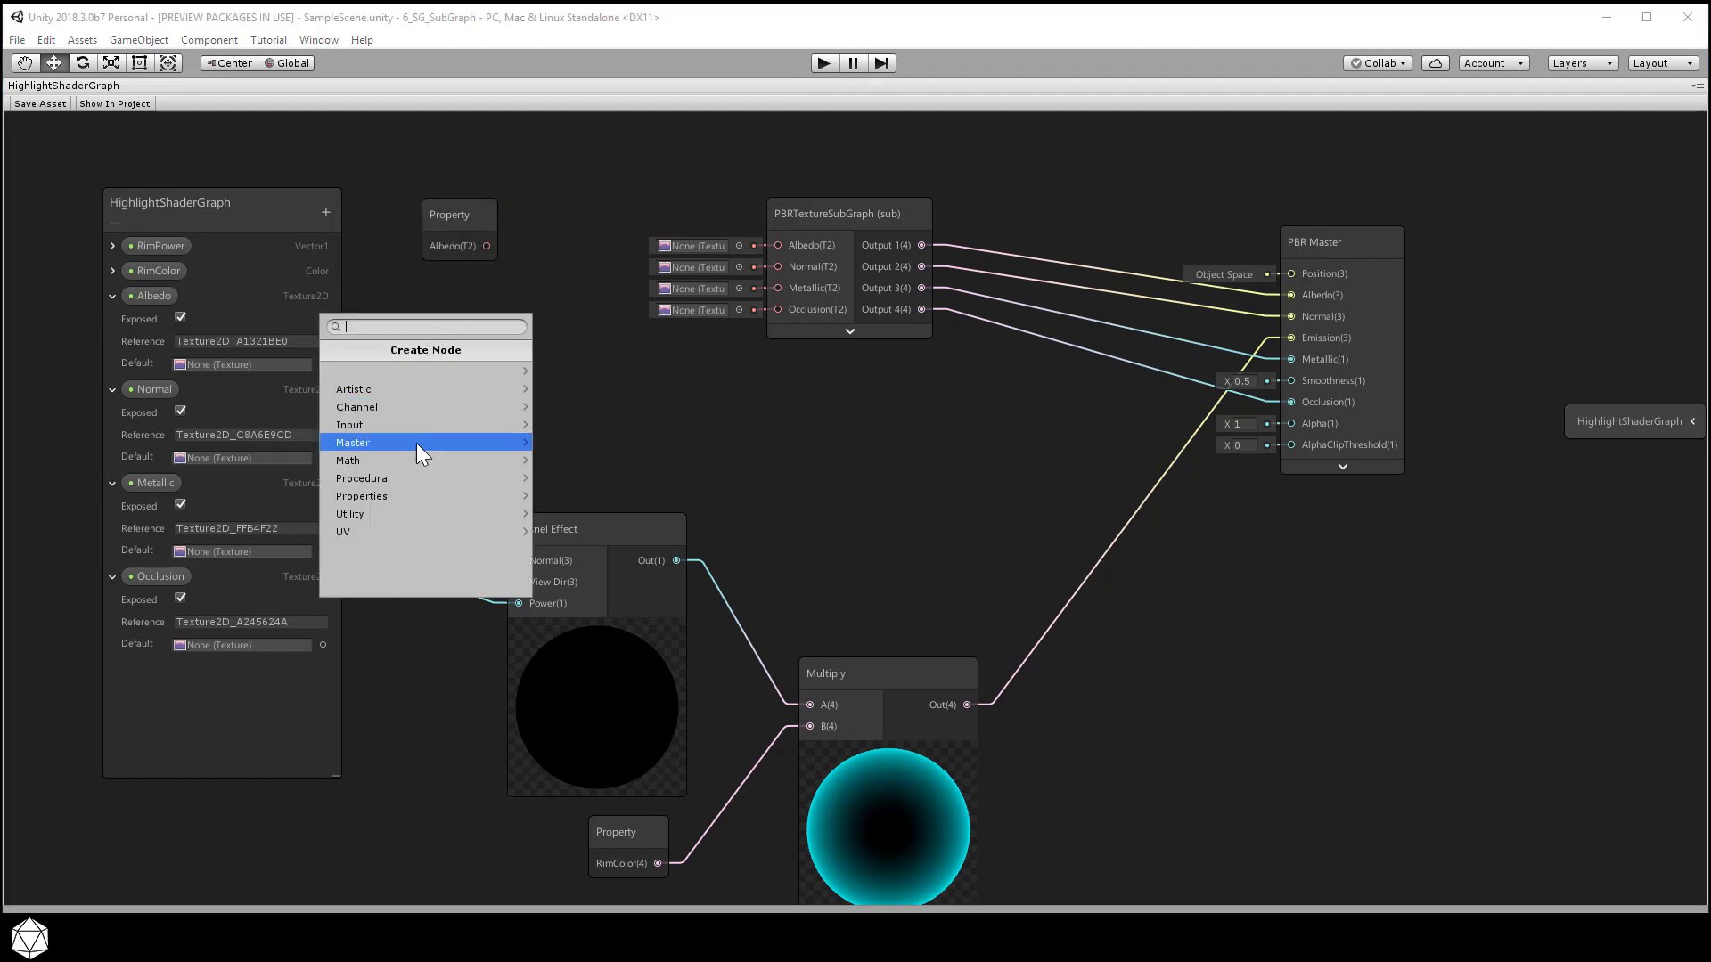
{"action": "left_click", "coordinate": [415, 496]}
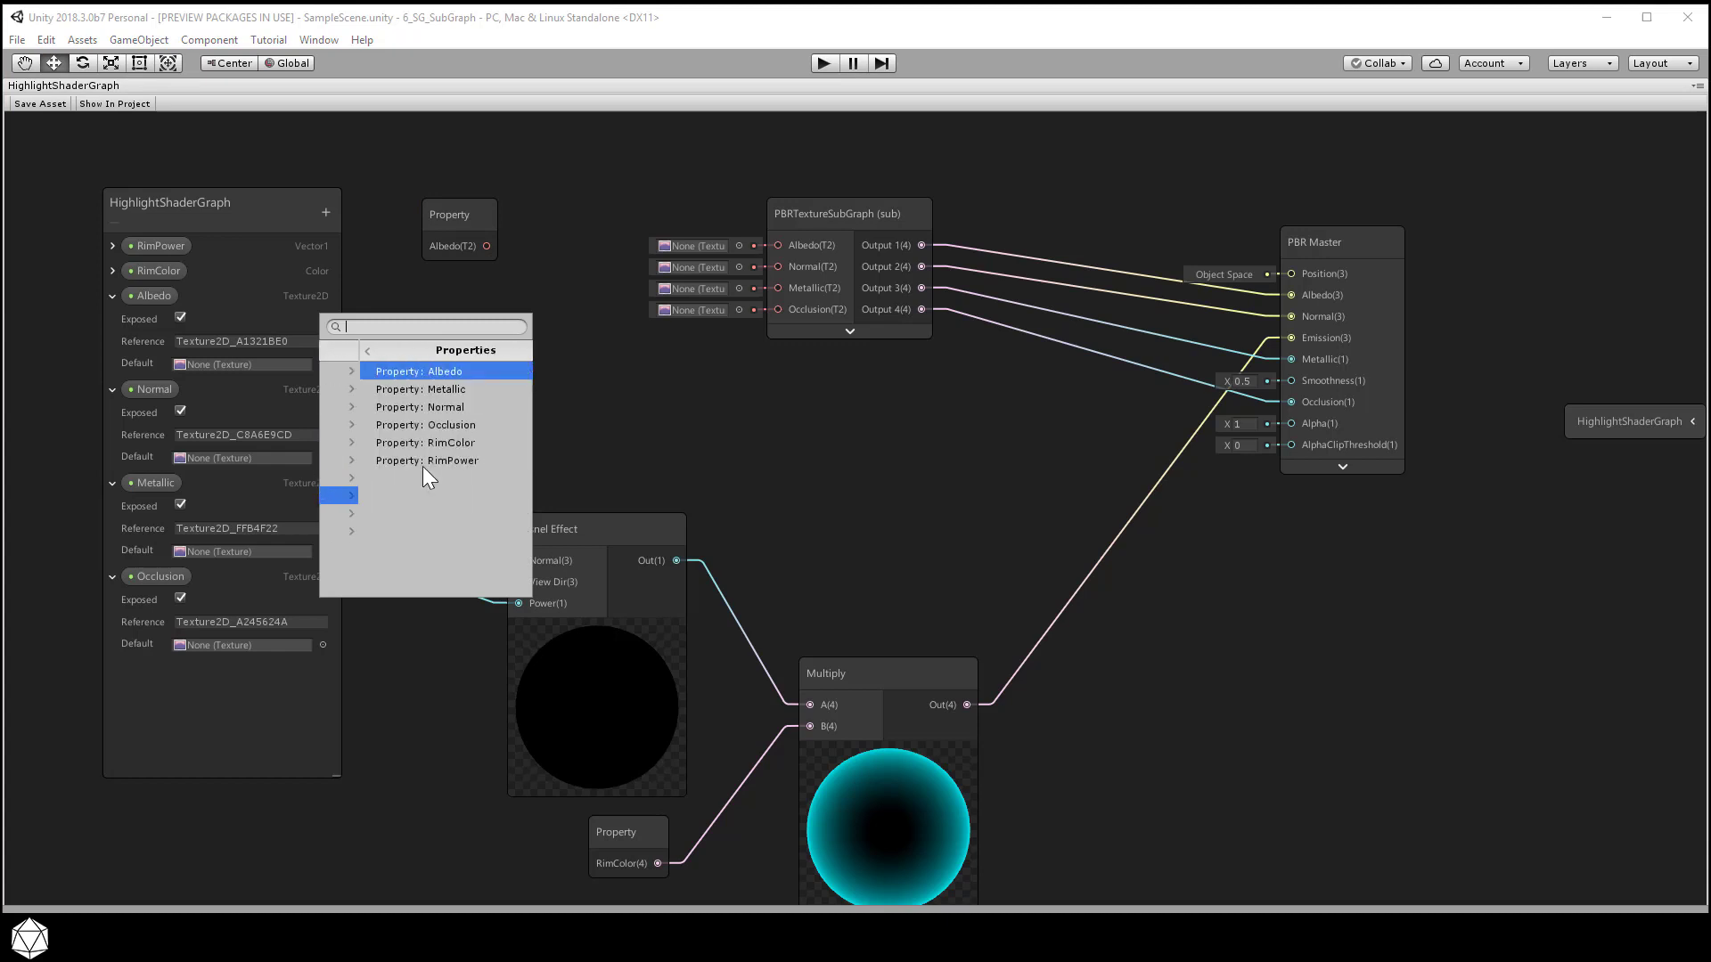
{"action": "left_click", "coordinate": [418, 407]}
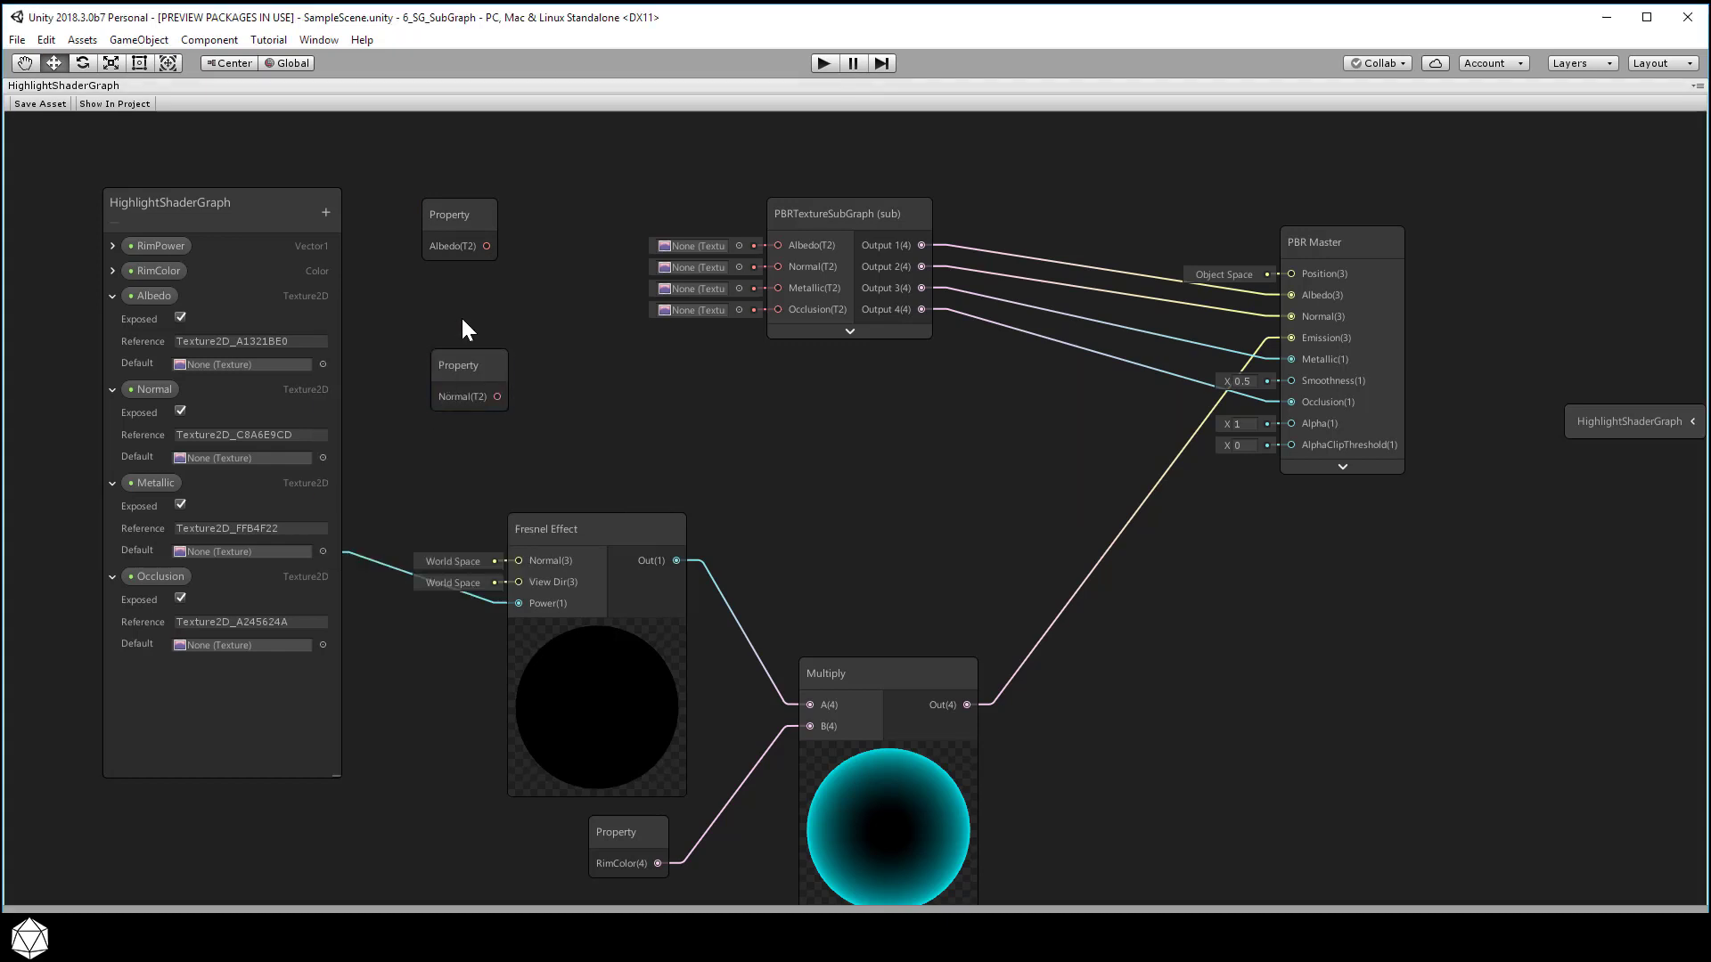
{"action": "left_click_drag", "start_coordinate": [457, 360], "coordinate": [452, 328]}
Step: Add Metallic and Occlusion property nodes in the same column below the Normal property node
{"action": "left_click", "coordinate": [442, 371]}
{"action": "key", "text": "space"}
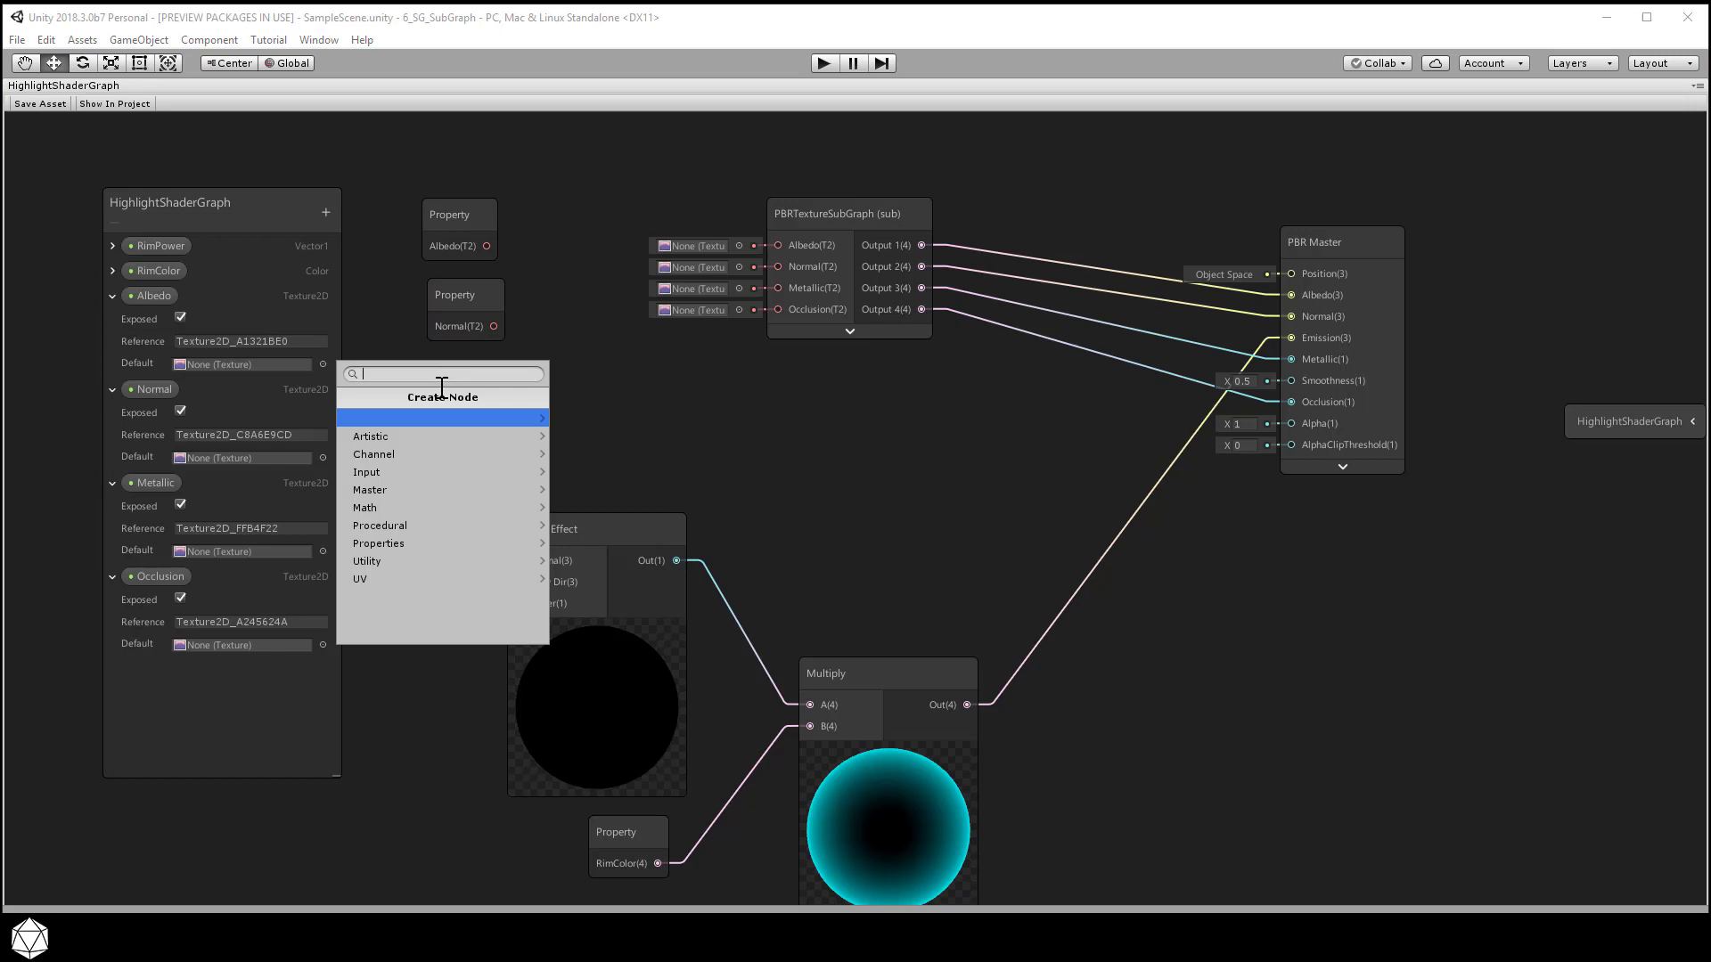
{"action": "left_click", "coordinate": [405, 543]}
{"action": "left_click", "coordinate": [431, 443]}
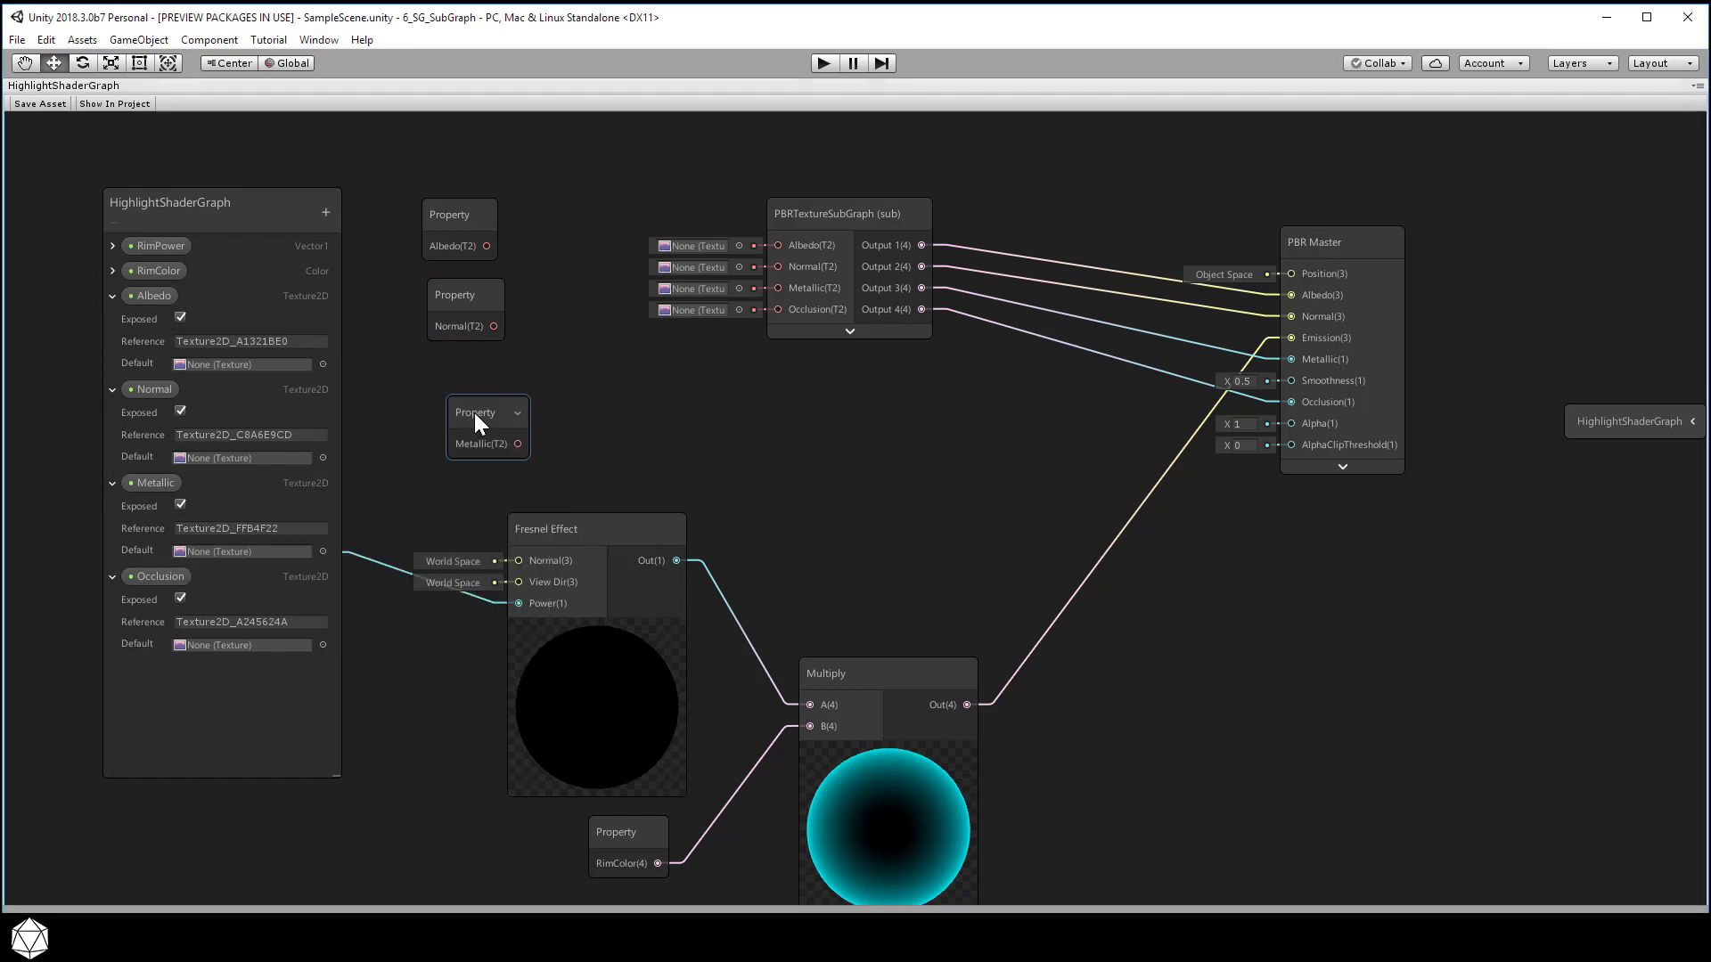
{"action": "left_click_drag", "start_coordinate": [473, 401], "coordinate": [455, 374]}
{"action": "left_click", "coordinate": [436, 437]}
{"action": "key", "text": "space"}
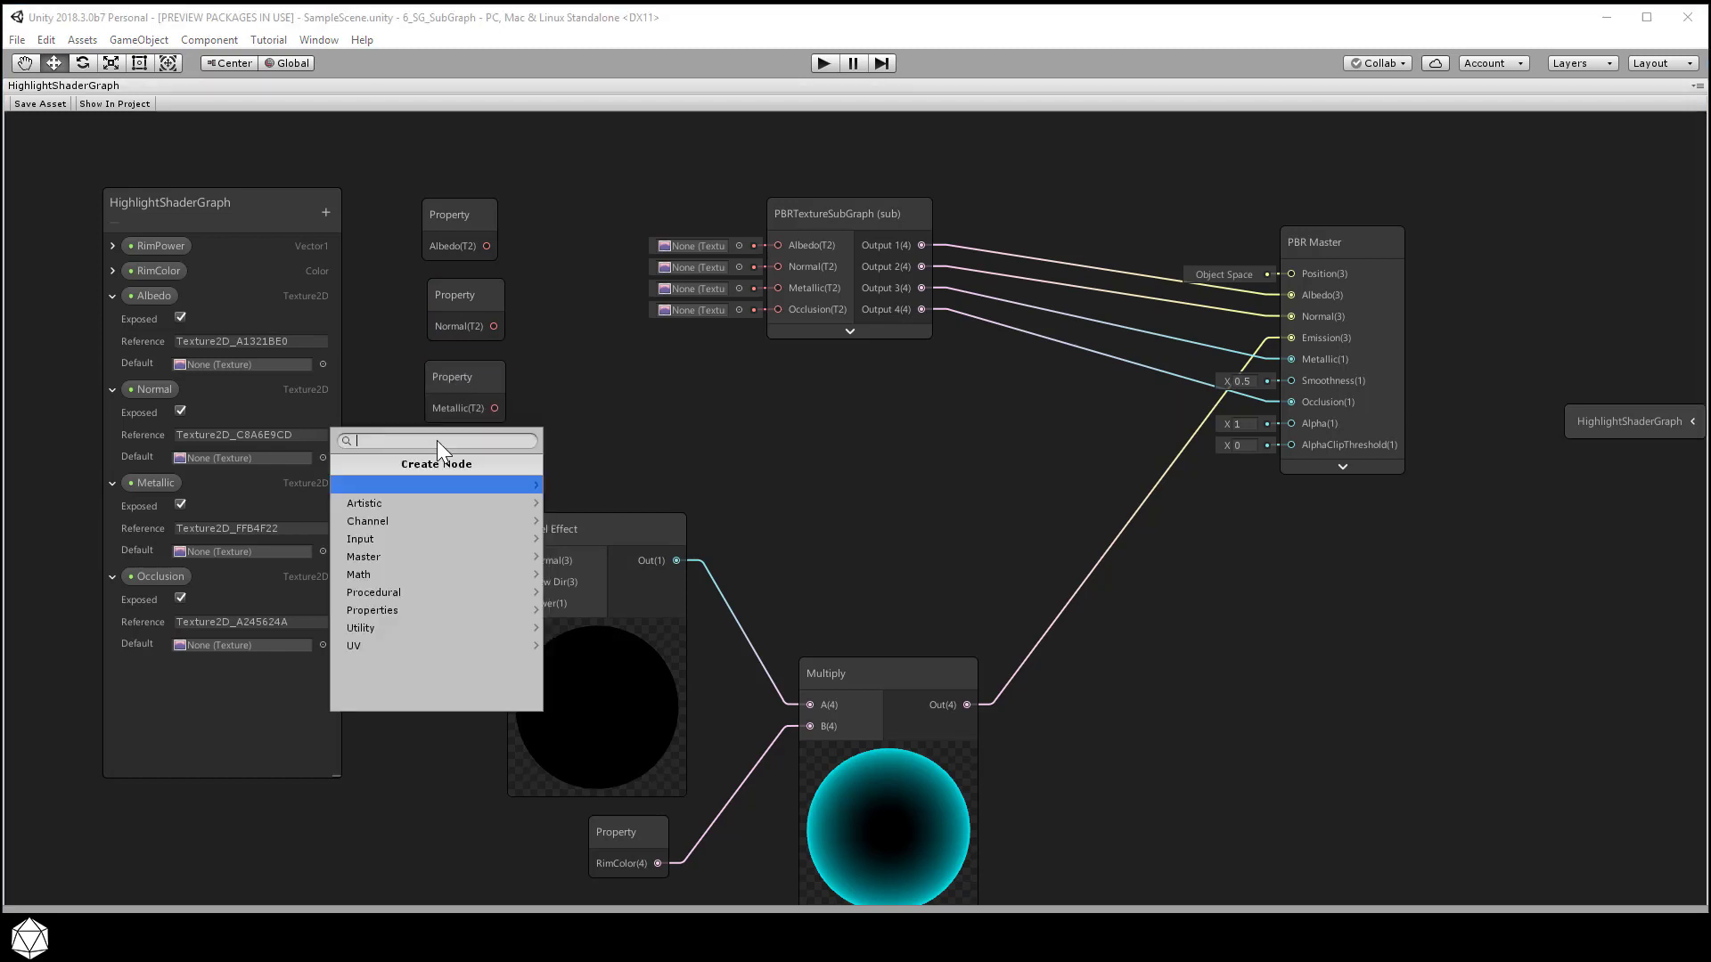
{"action": "left_click", "coordinate": [426, 609]}
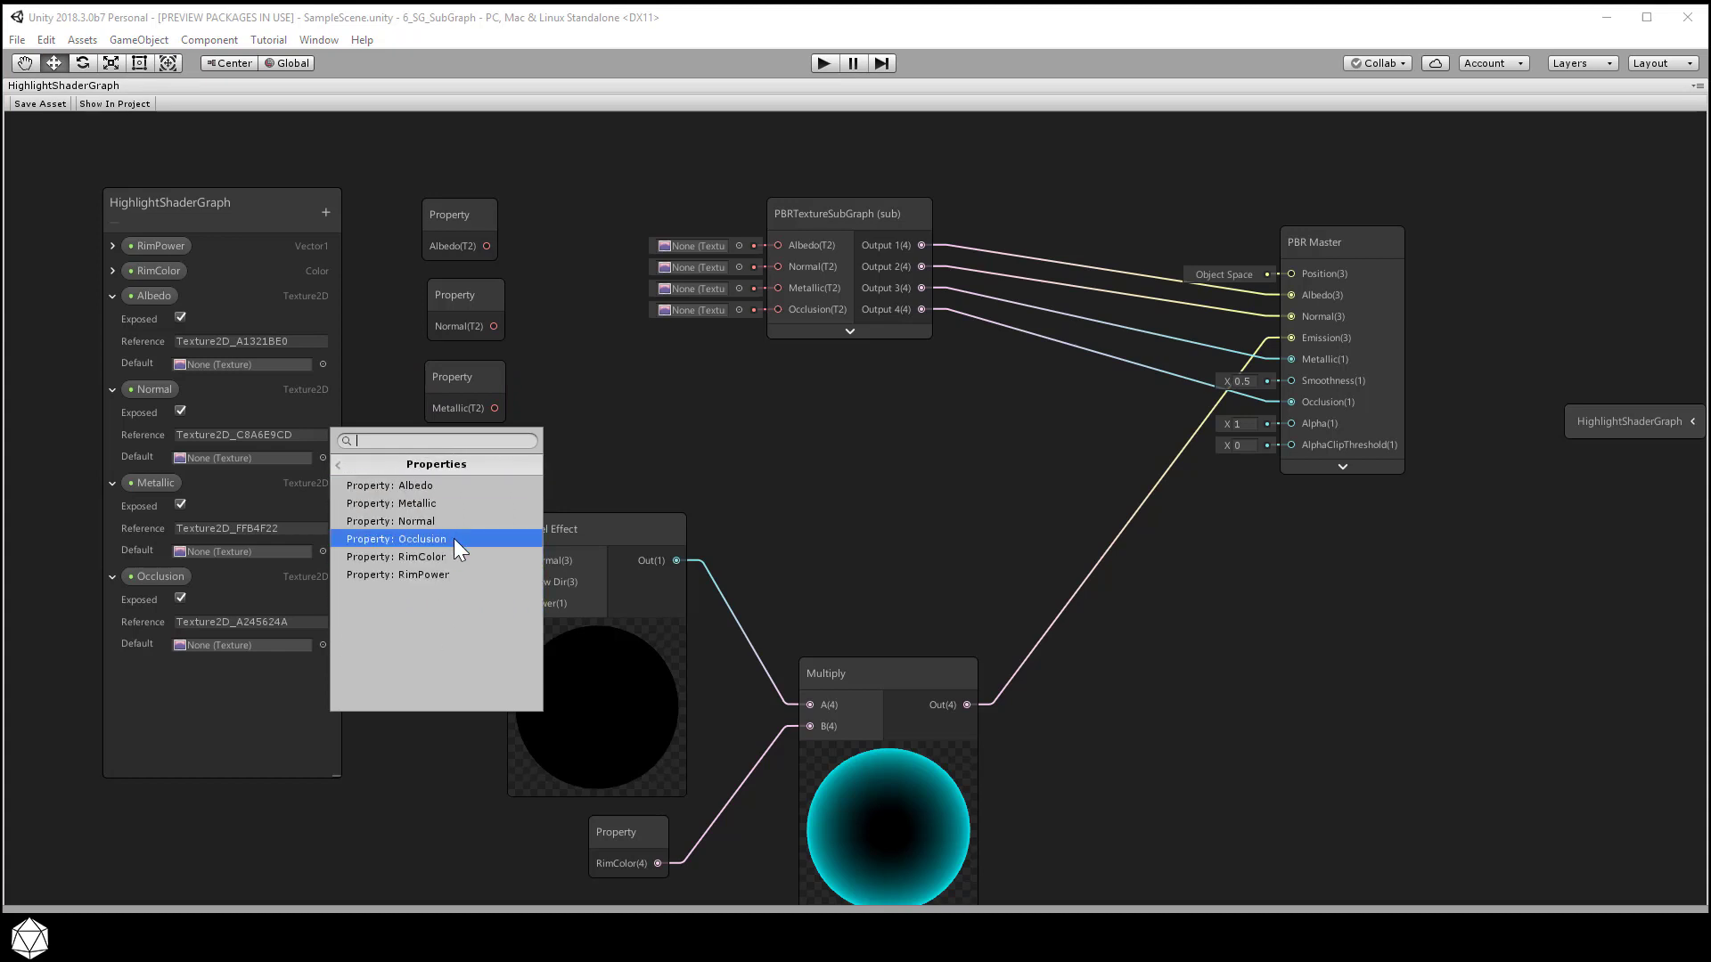
{"action": "left_click", "coordinate": [452, 538]}
Step: Connect the Occlusion, Metallic, Normal and Albedo property nodes to the matching inputs of the PBRTextureSubGraph node
{"action": "left_click_drag", "start_coordinate": [496, 487], "coordinate": [772, 310]}
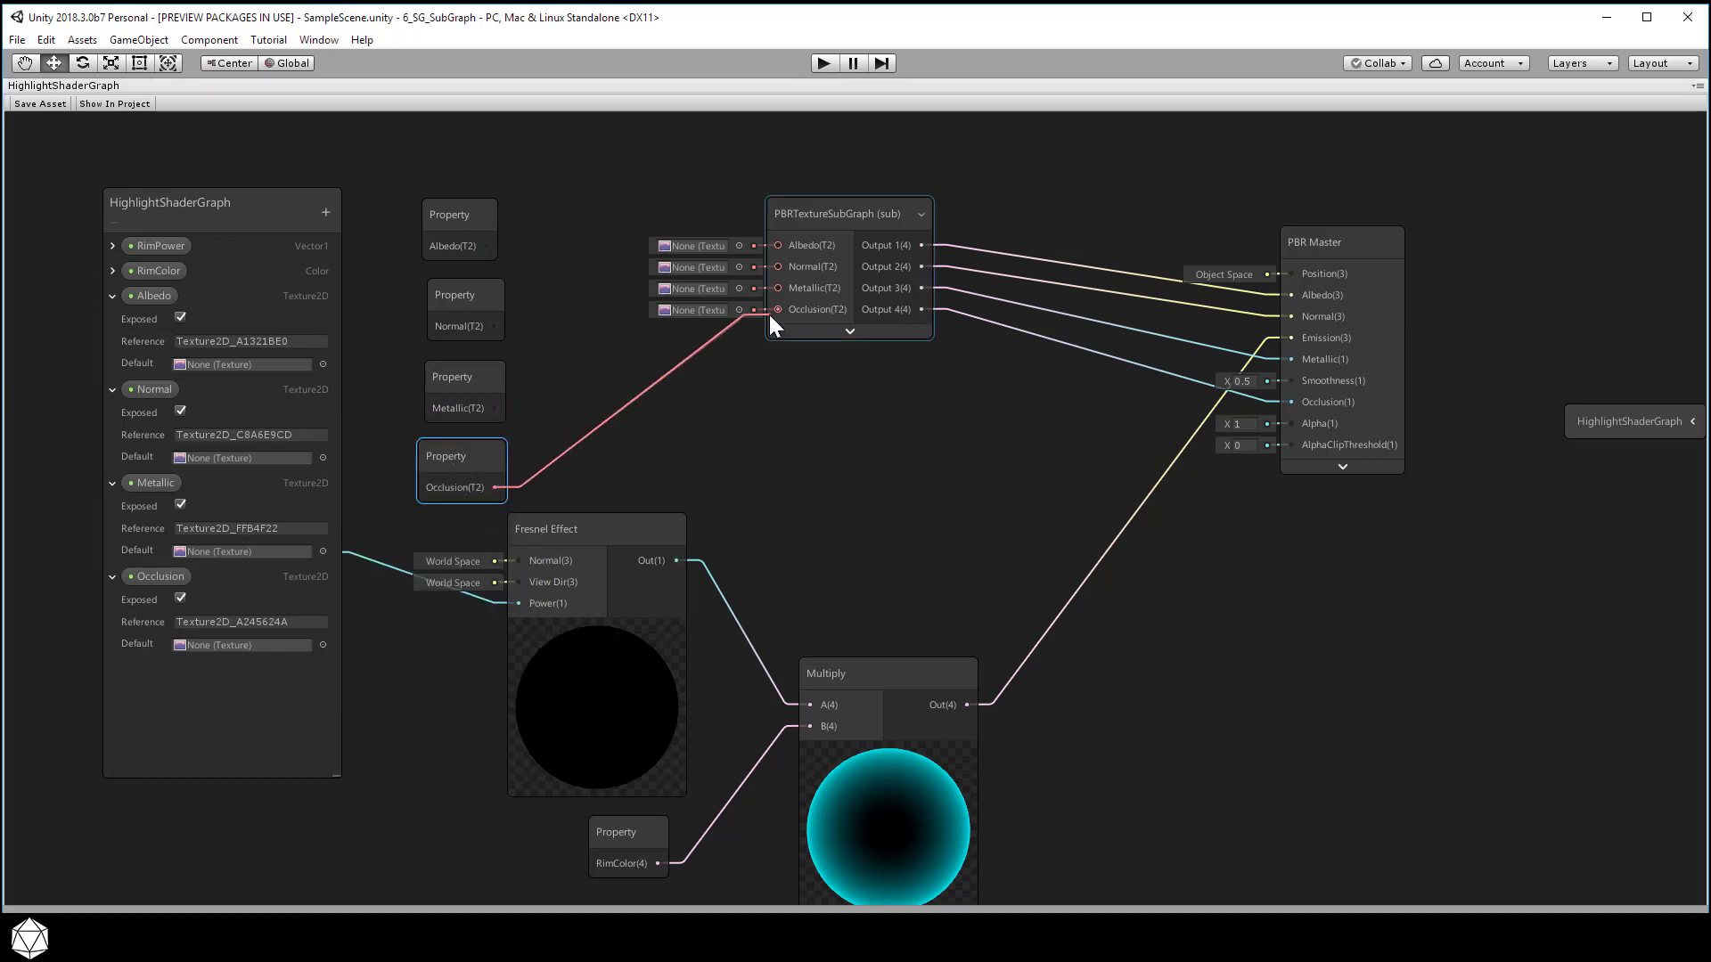
{"action": "left_click_drag", "start_coordinate": [494, 408], "coordinate": [775, 288]}
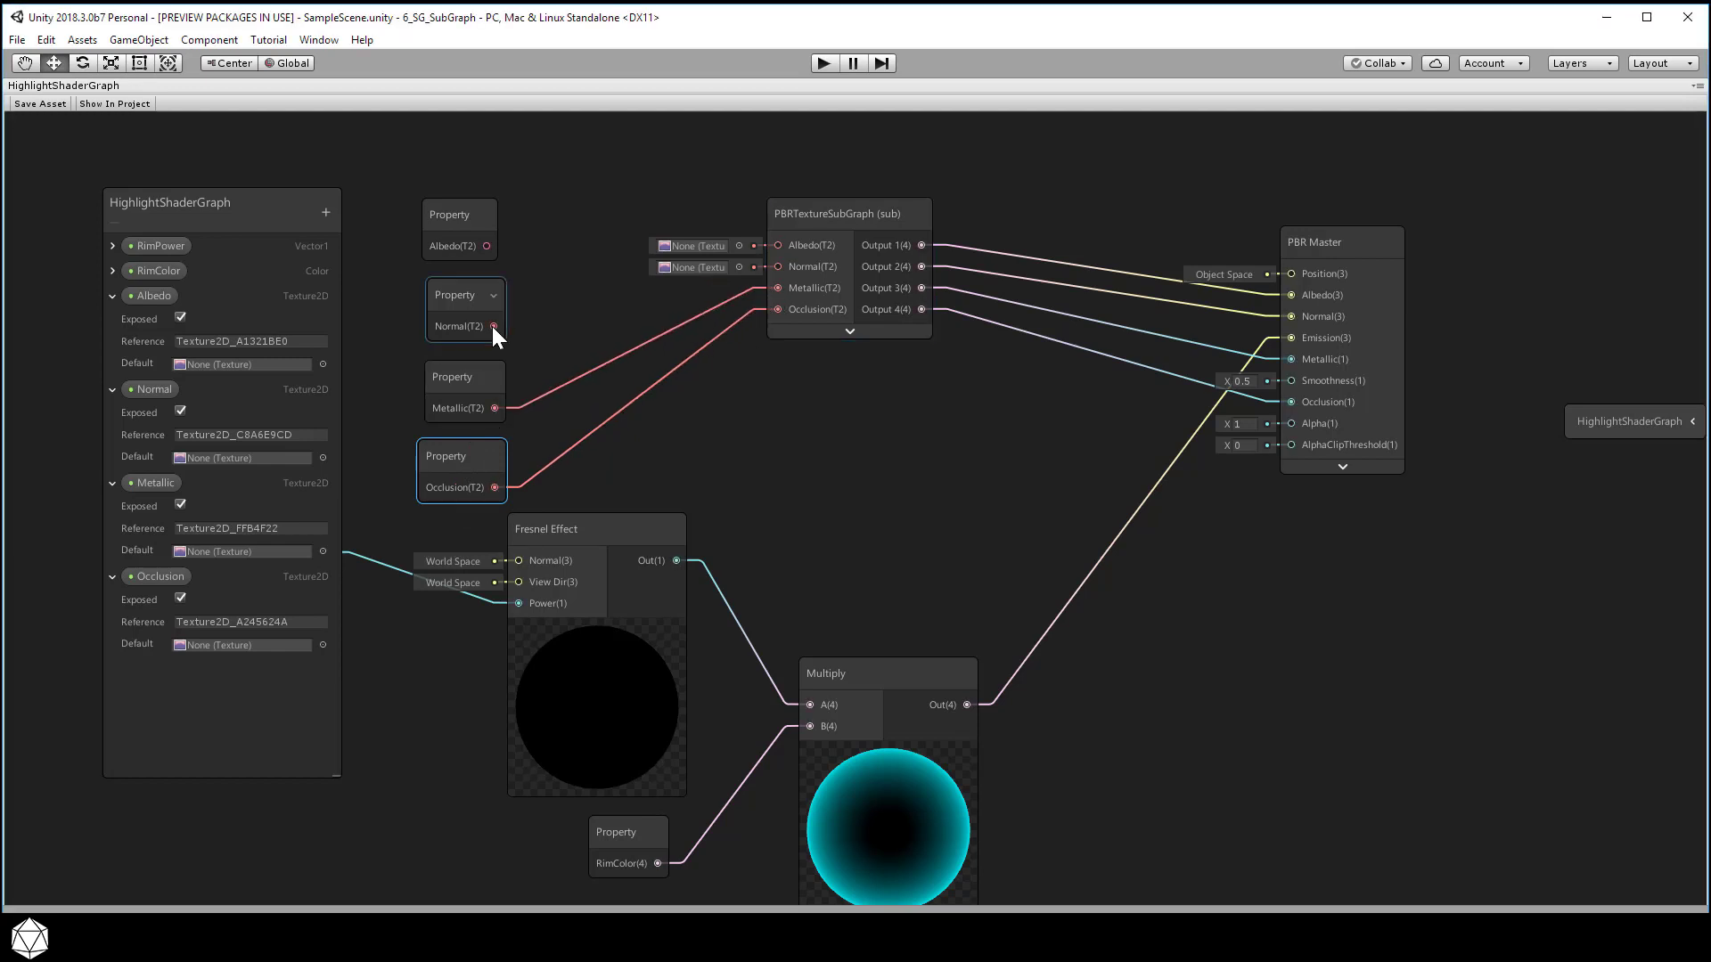
{"action": "left_click_drag", "start_coordinate": [494, 326], "coordinate": [772, 266]}
{"action": "left_click_drag", "start_coordinate": [487, 245], "coordinate": [703, 255]}
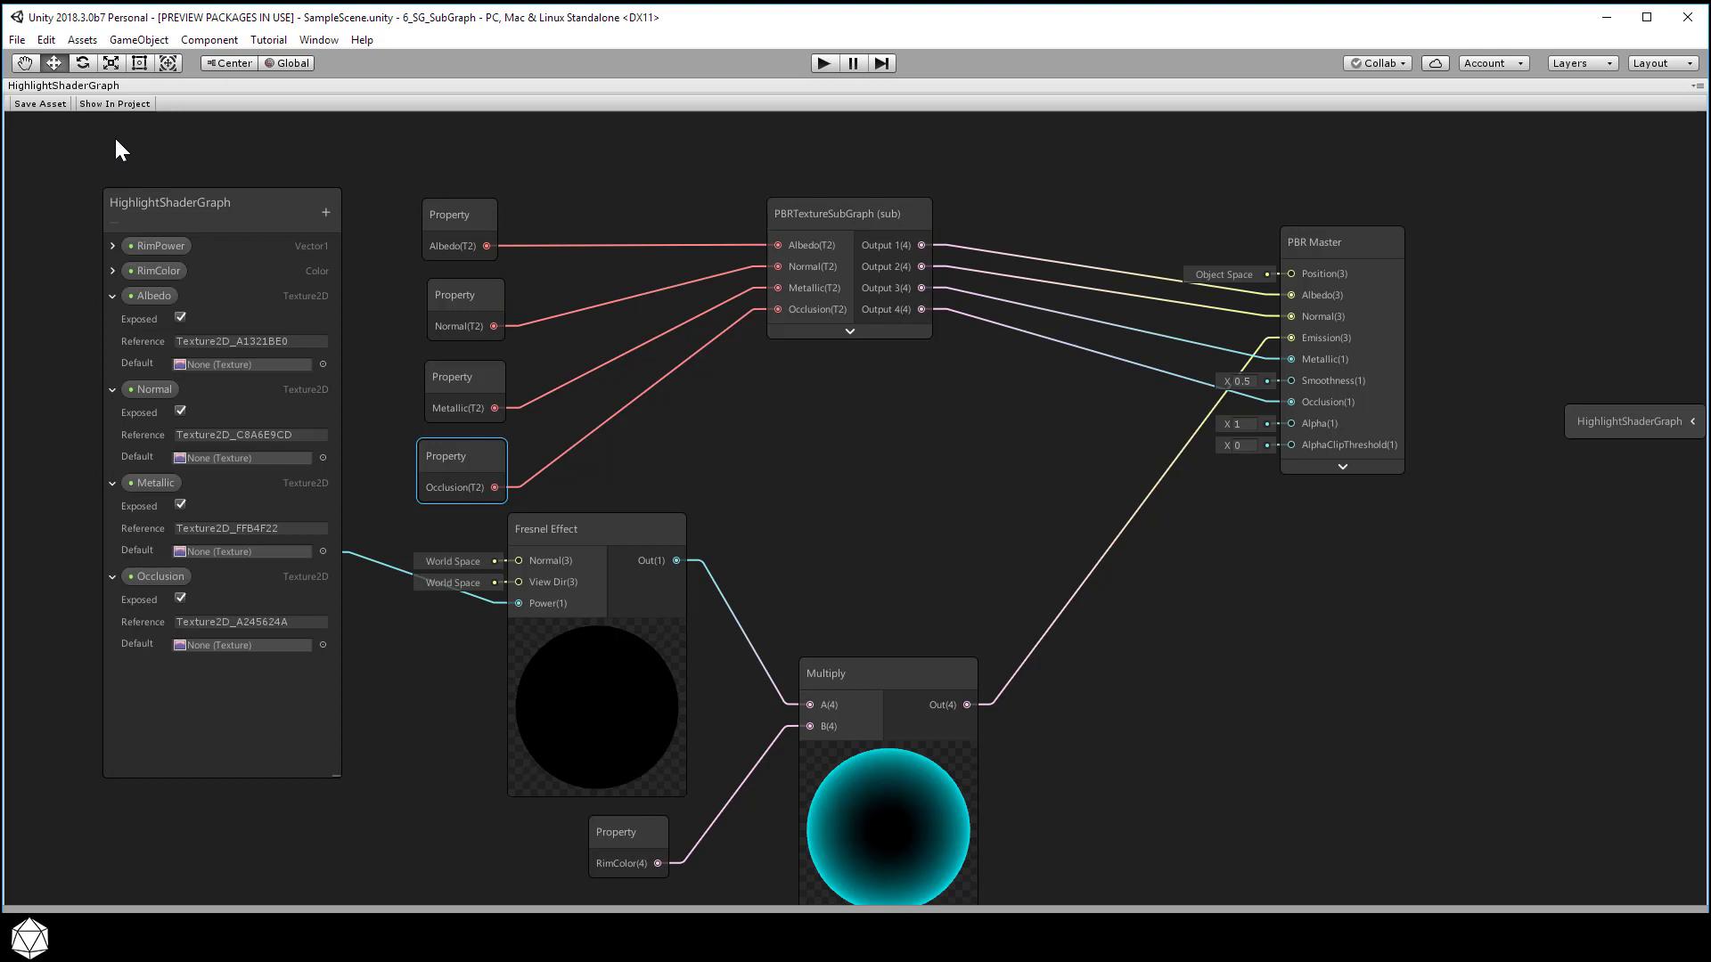
Step: Move the Multiply node up and closer to the PBR Master node
{"action": "left_click_drag", "start_coordinate": [915, 669], "coordinate": [989, 535]}
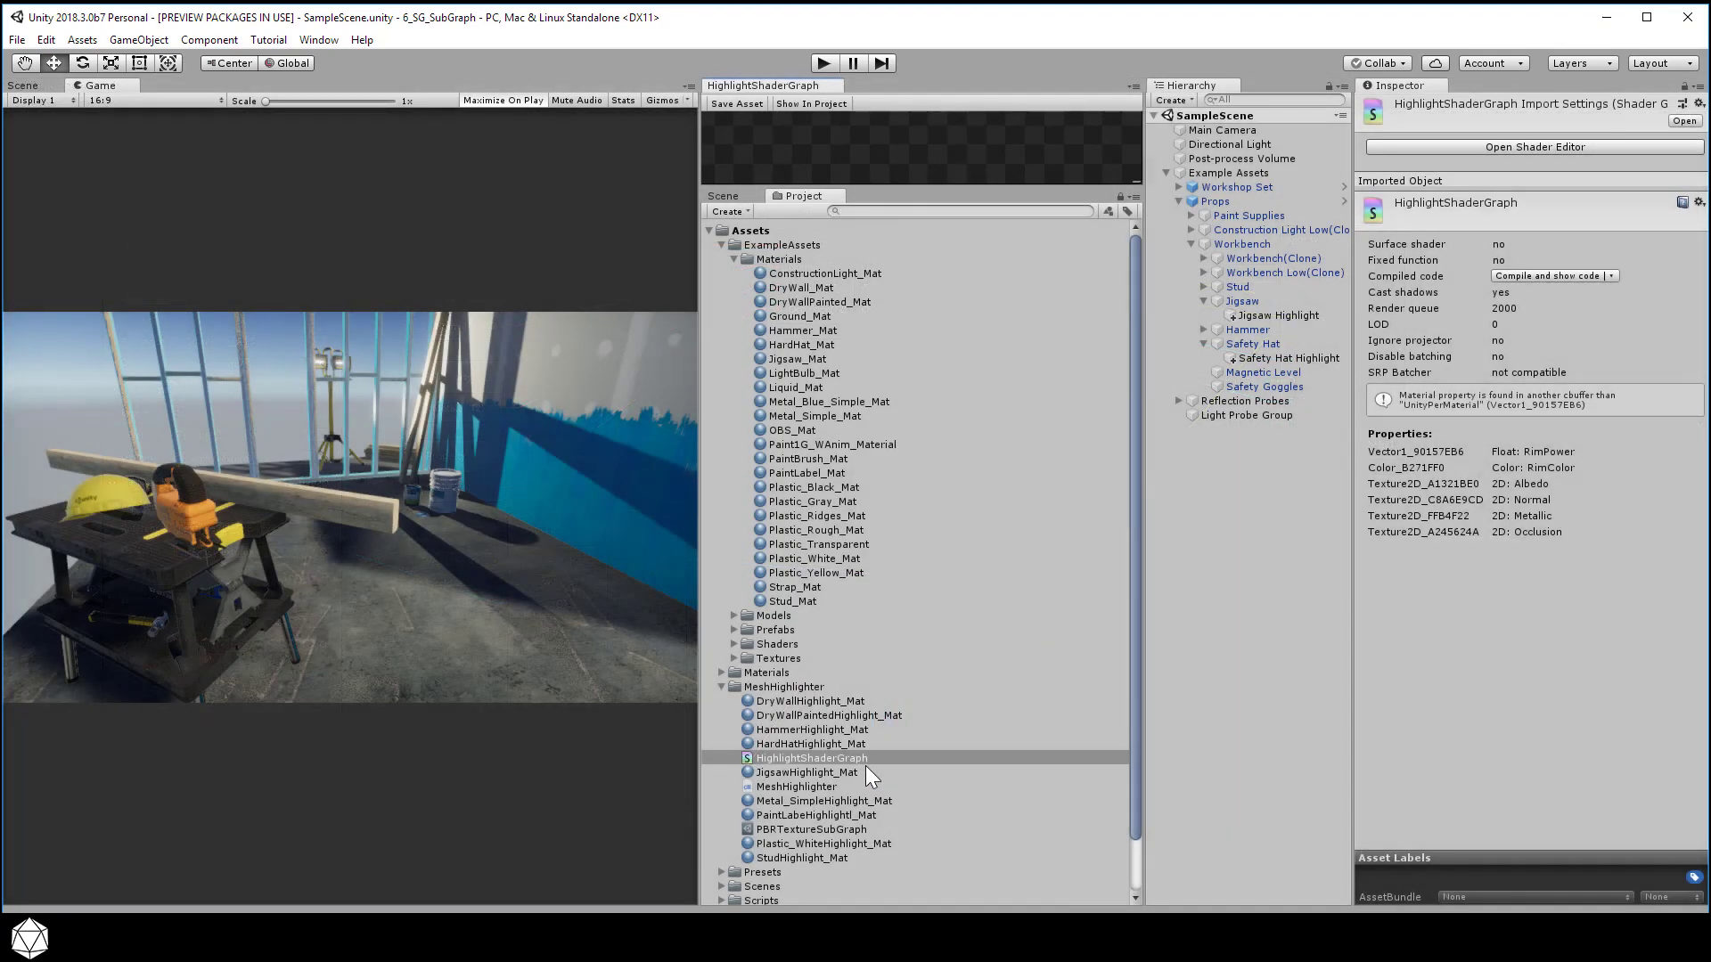
Step: Assign Jigsaw_Albedo as the Albedo and Jigsaw_Normal as the Normal texture of JigsawHighlight_Mat
{"action": "left_click", "coordinate": [865, 772]}
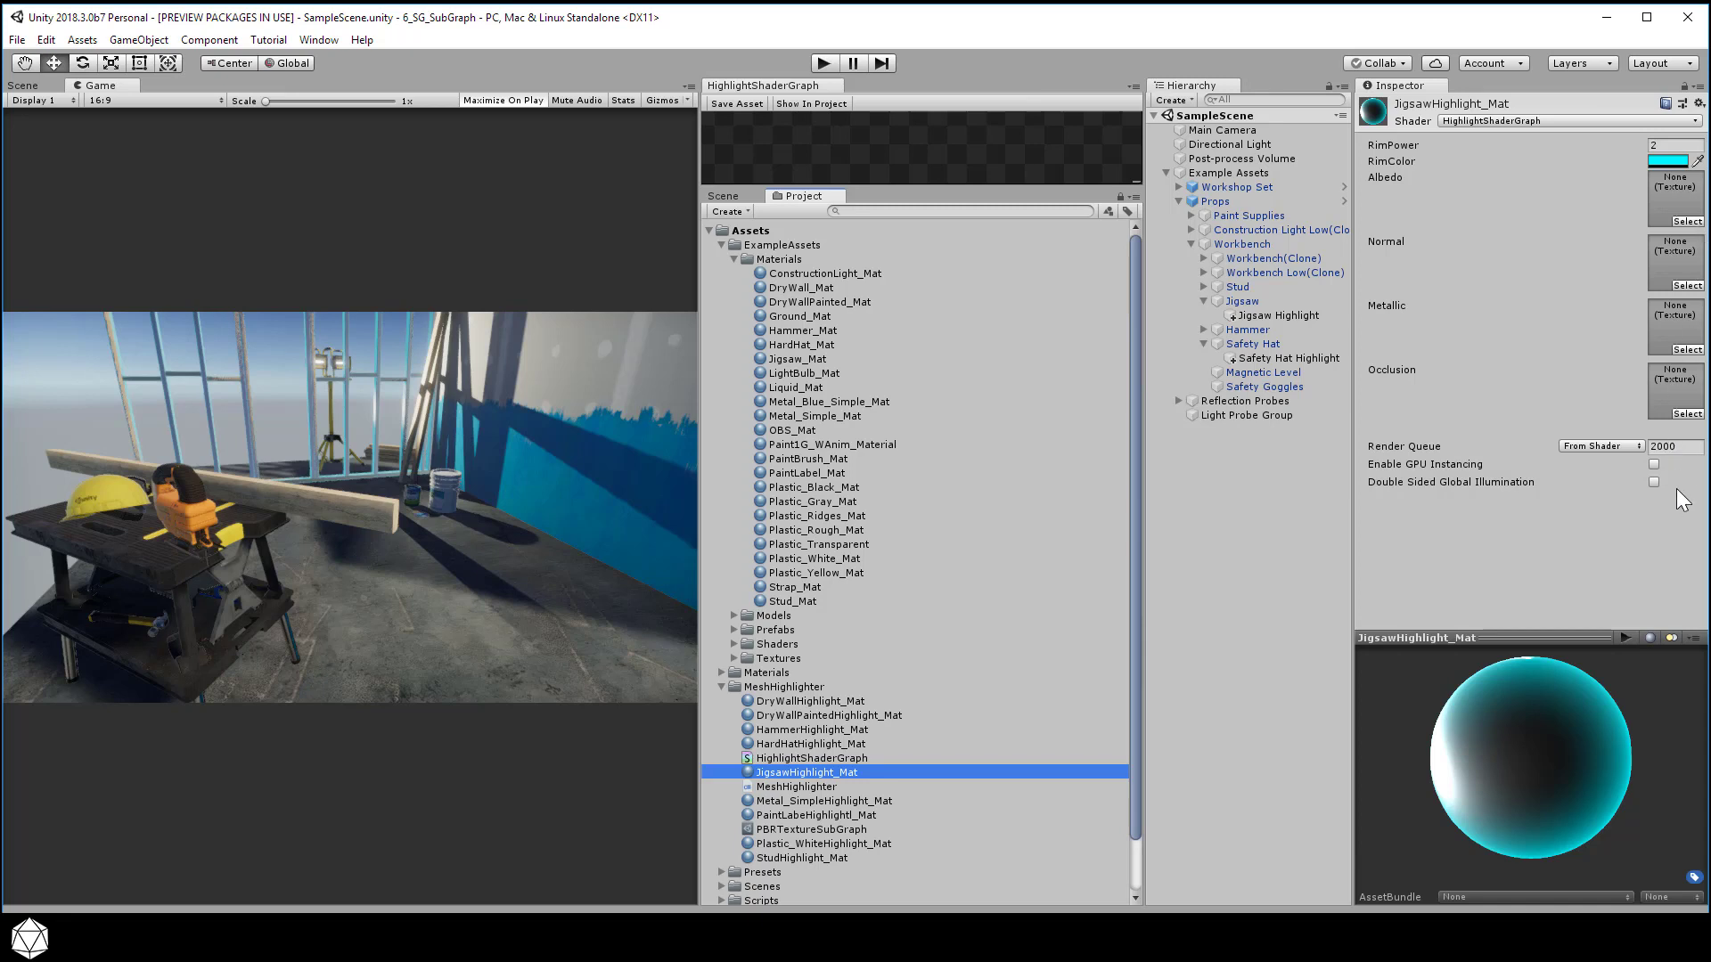
{"action": "left_click", "coordinate": [1688, 221]}
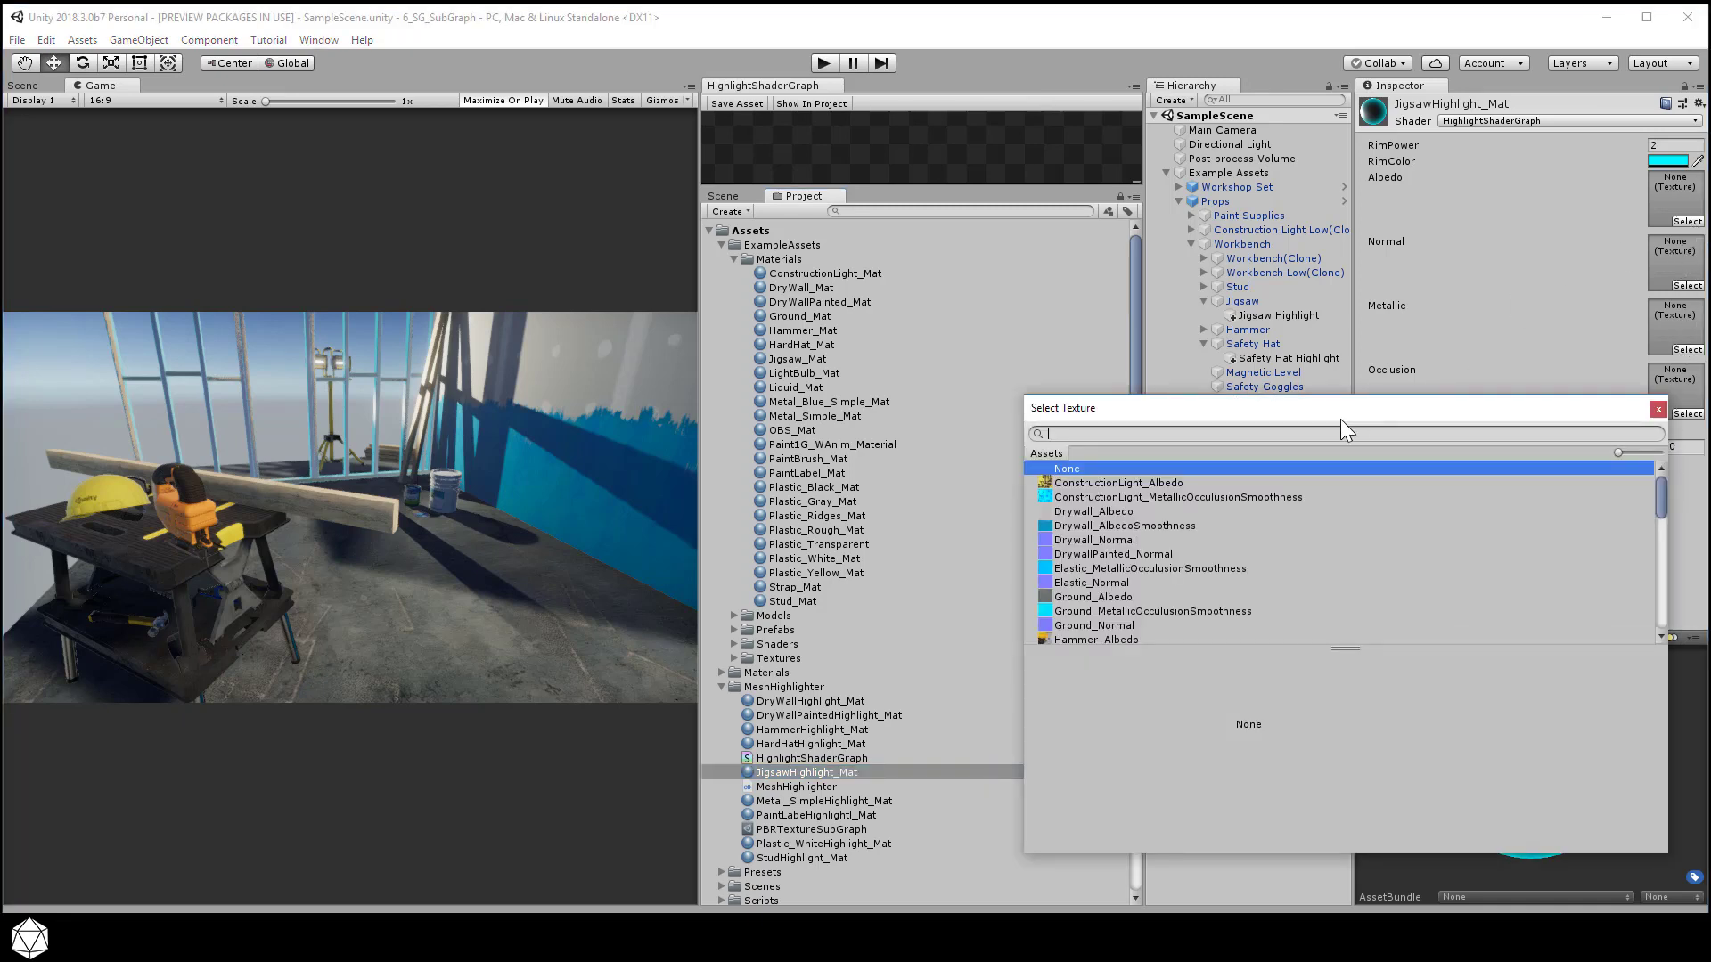
{"action": "left_click_drag", "start_coordinate": [1660, 501], "coordinate": [1661, 521]}
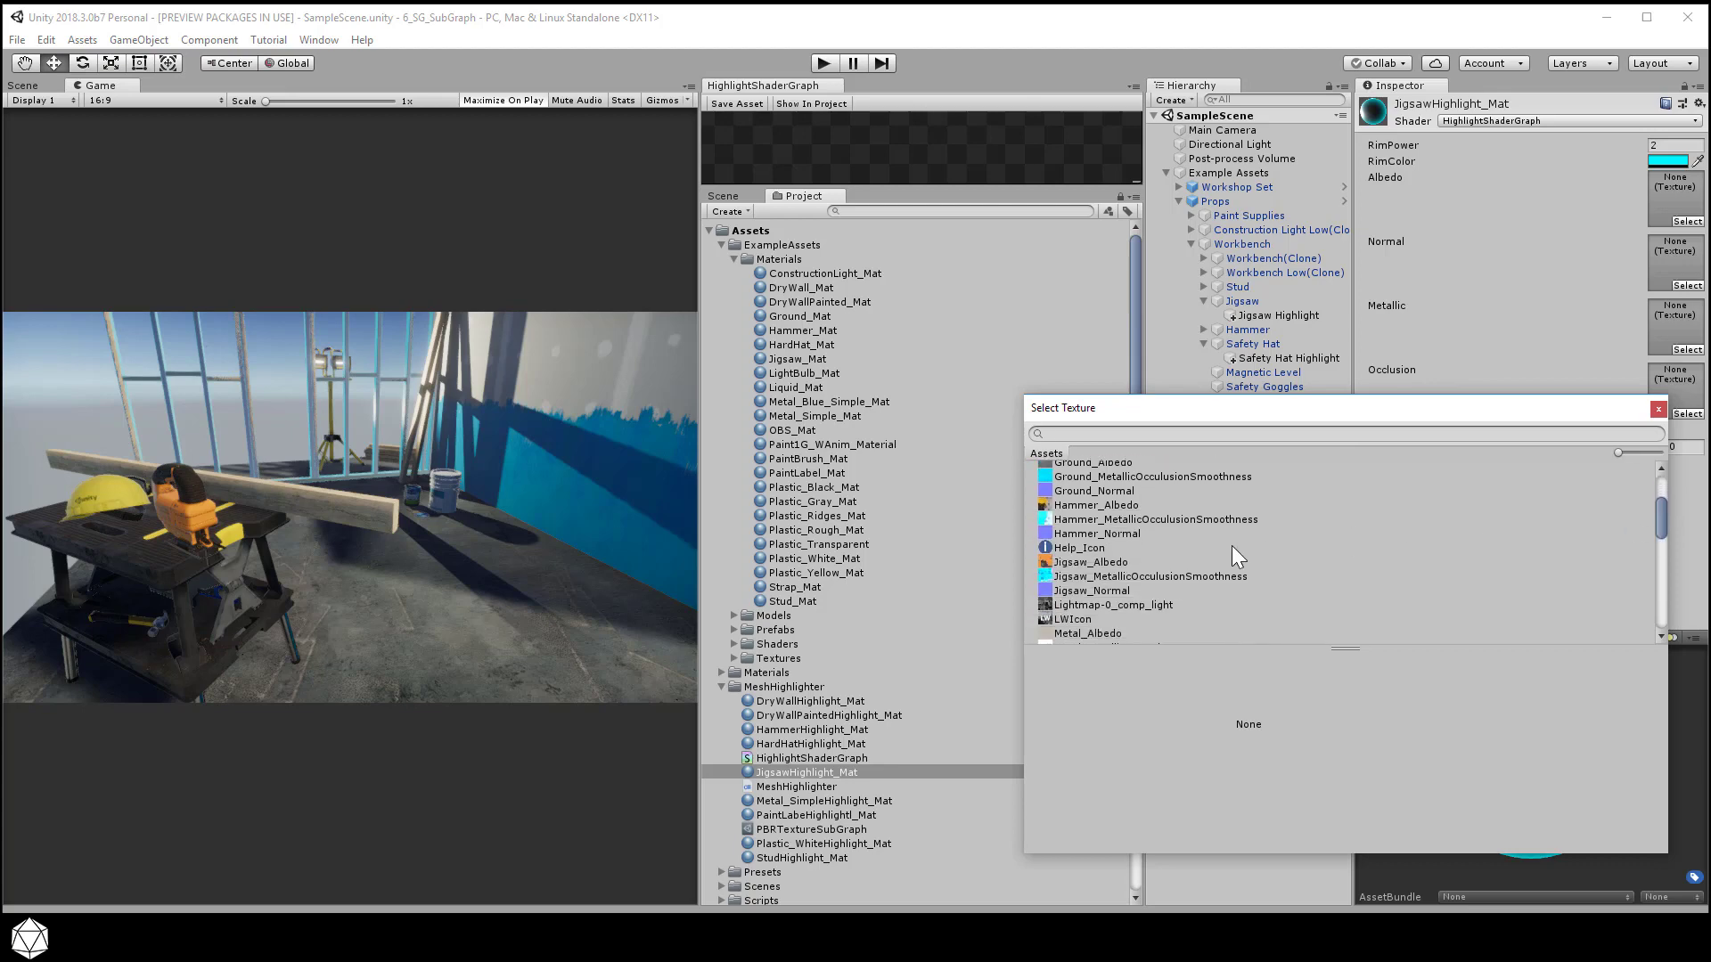
{"action": "double_click", "coordinate": [1121, 563]}
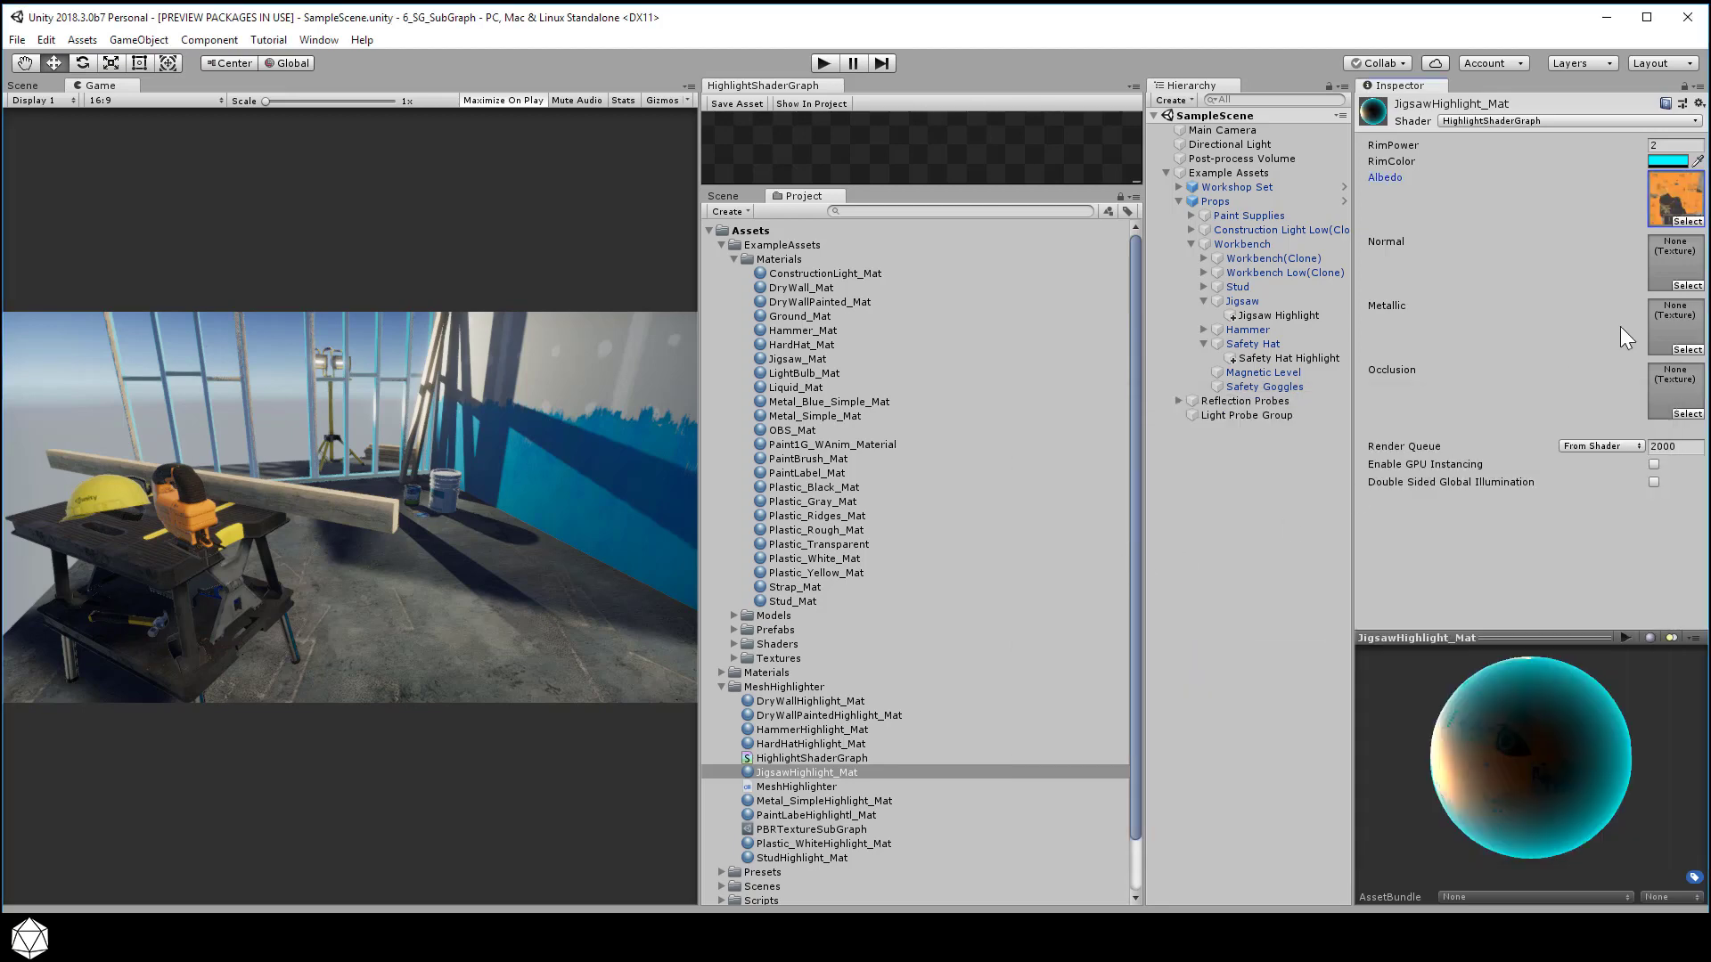
{"action": "left_click", "coordinate": [1689, 286]}
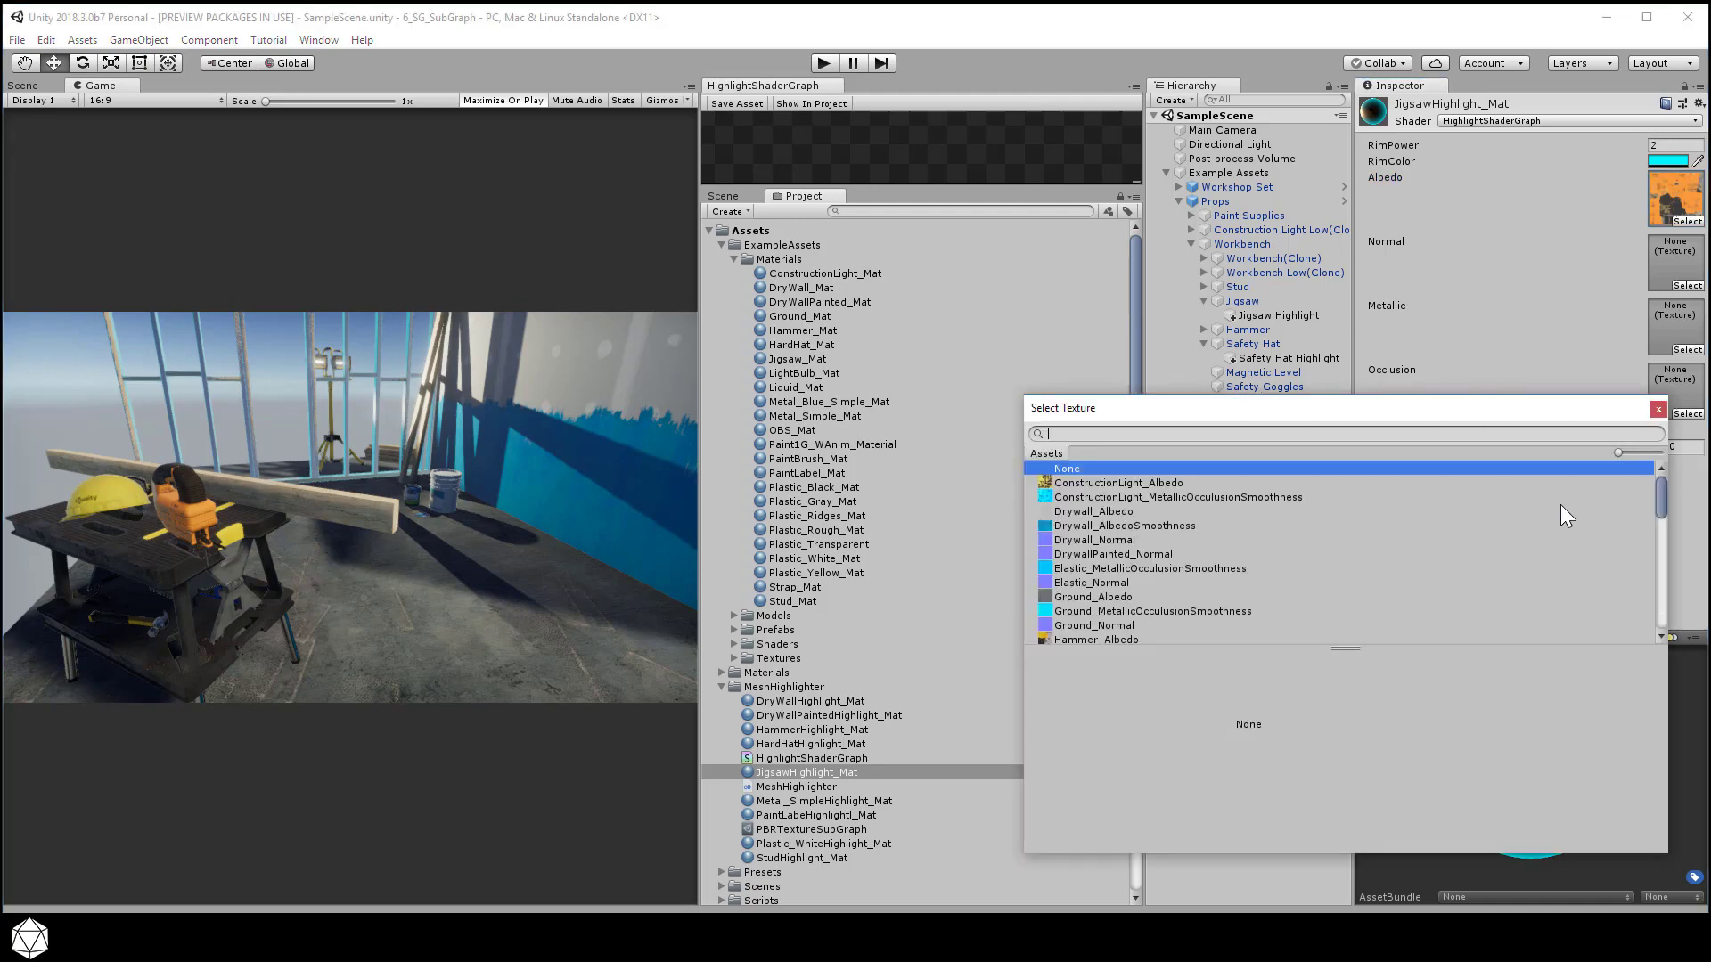
{"action": "left_click_drag", "start_coordinate": [1659, 496], "coordinate": [1661, 522]}
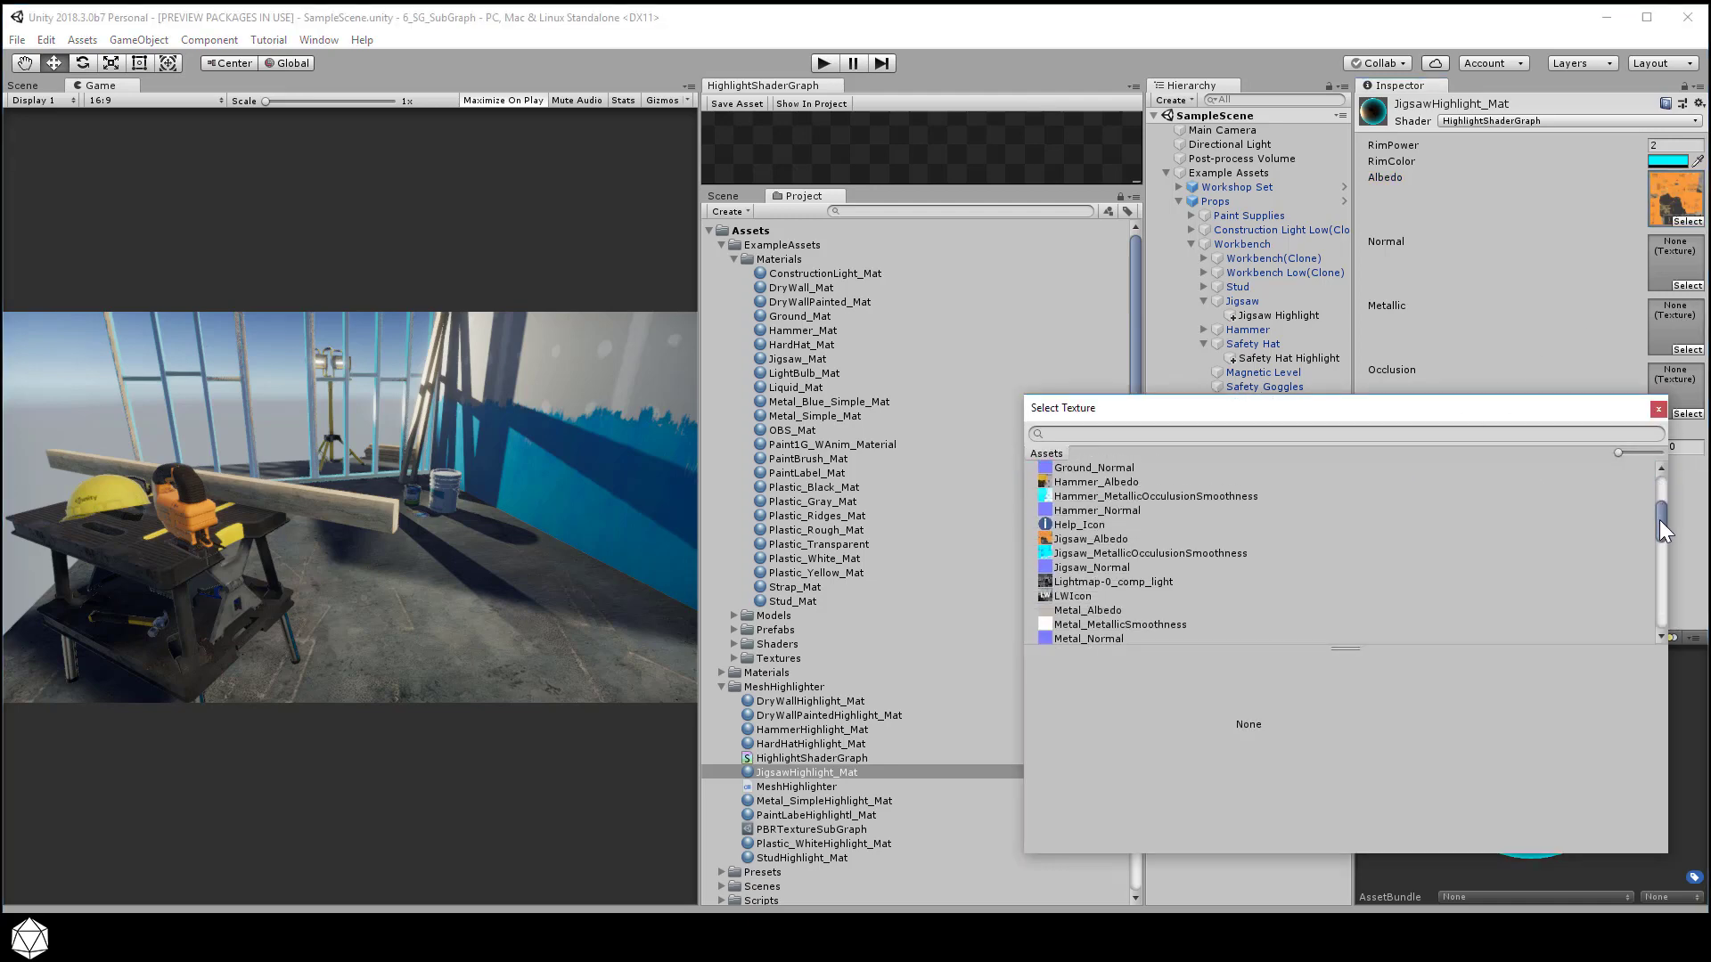
{"action": "double_click", "coordinate": [1118, 568]}
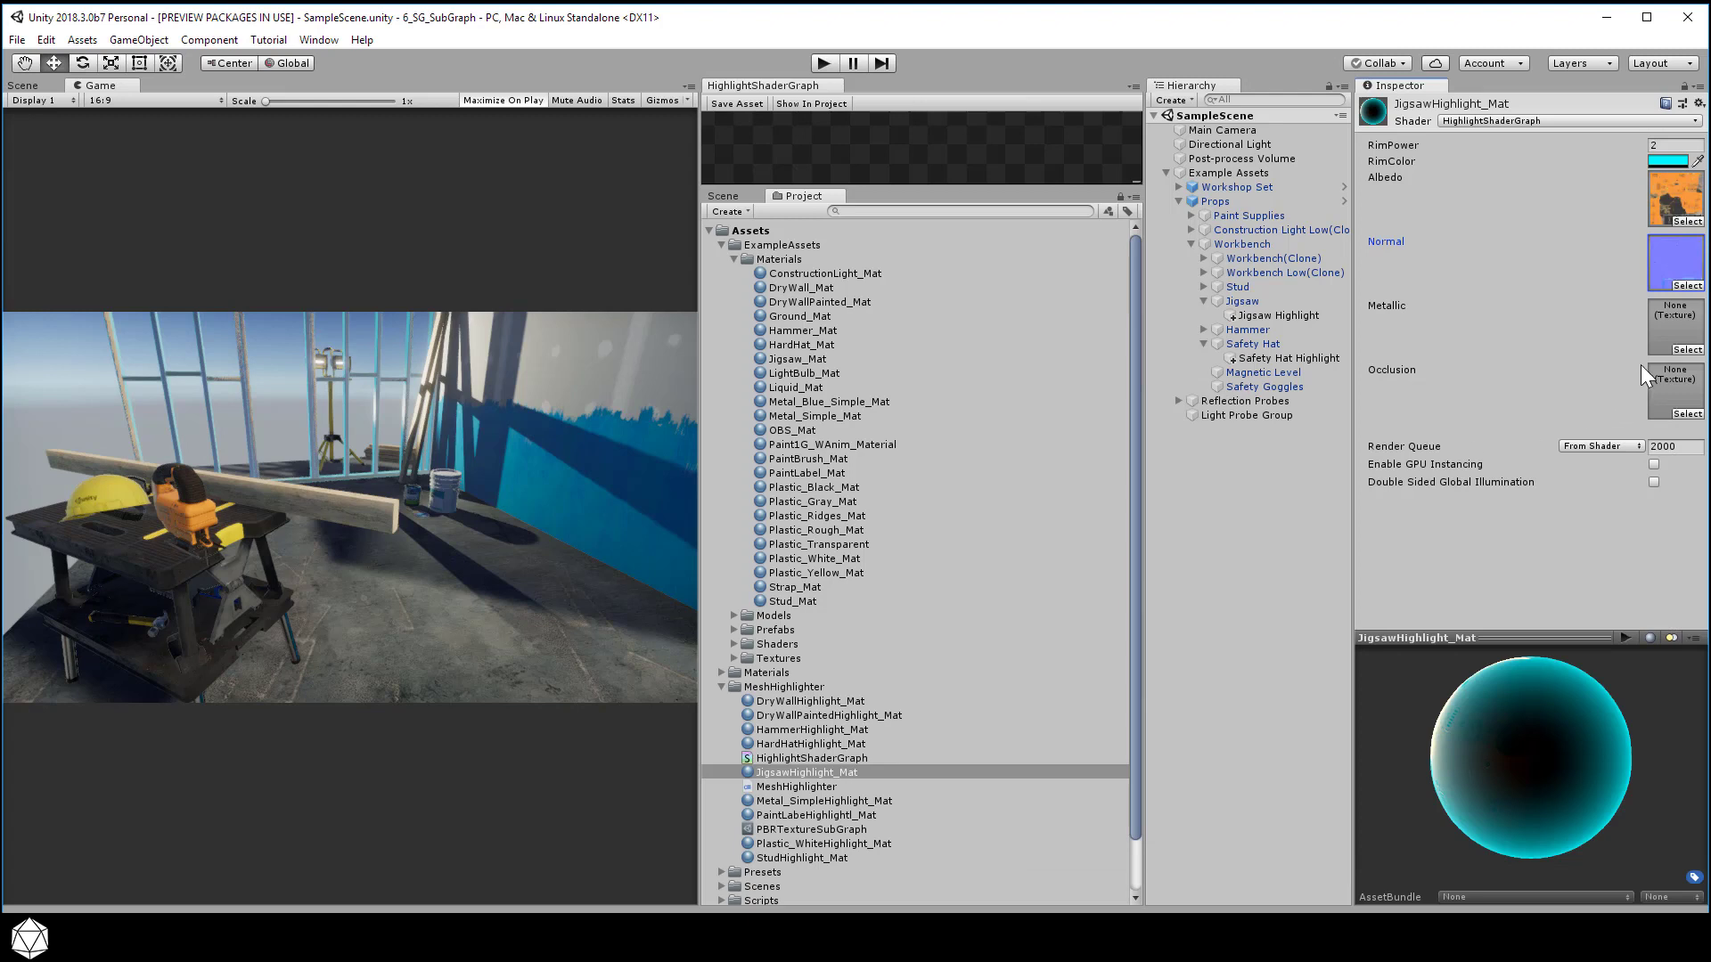
Step: Assign Jigsaw_MetallicOcculusionSmoothness to both the Metallic and Occlusion textures of JigsawHighlight_Mat
{"action": "left_click", "coordinate": [1688, 349]}
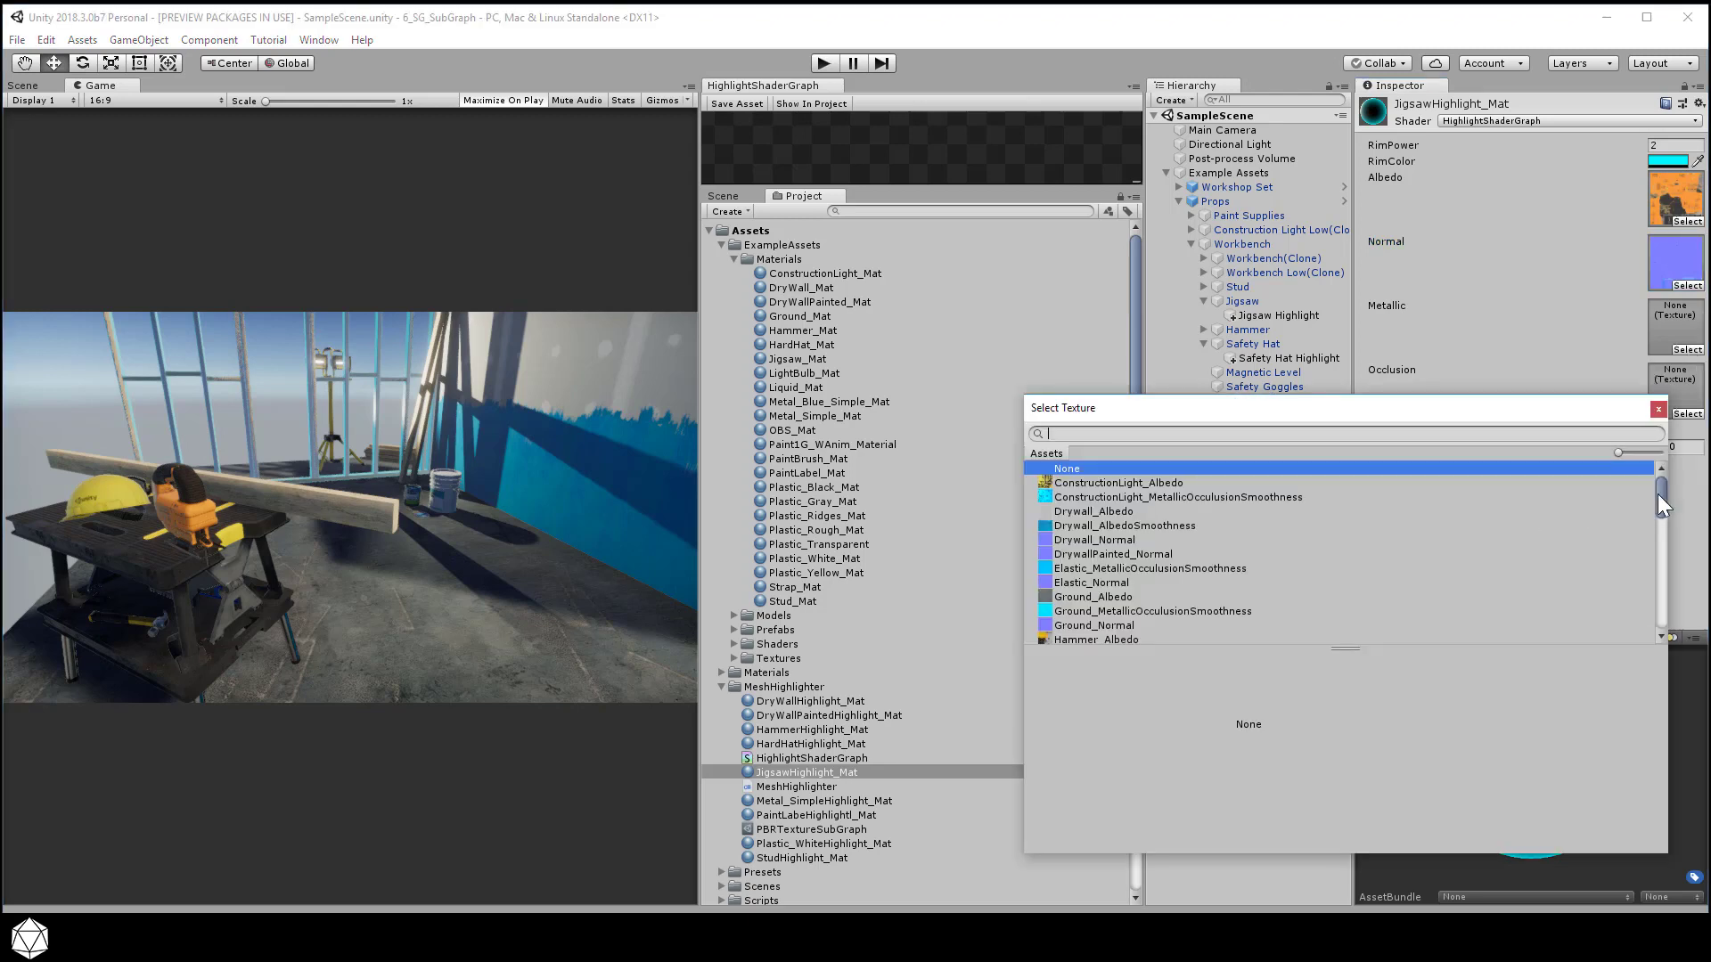
{"action": "mouse_move", "coordinate": [1657, 495]}
{"action": "left_mouse_down"}
{"action": "mouse_move", "coordinate": [1661, 517]}
{"action": "mouse_move", "coordinate": [1638, 518]}
{"action": "left_mouse_up"}
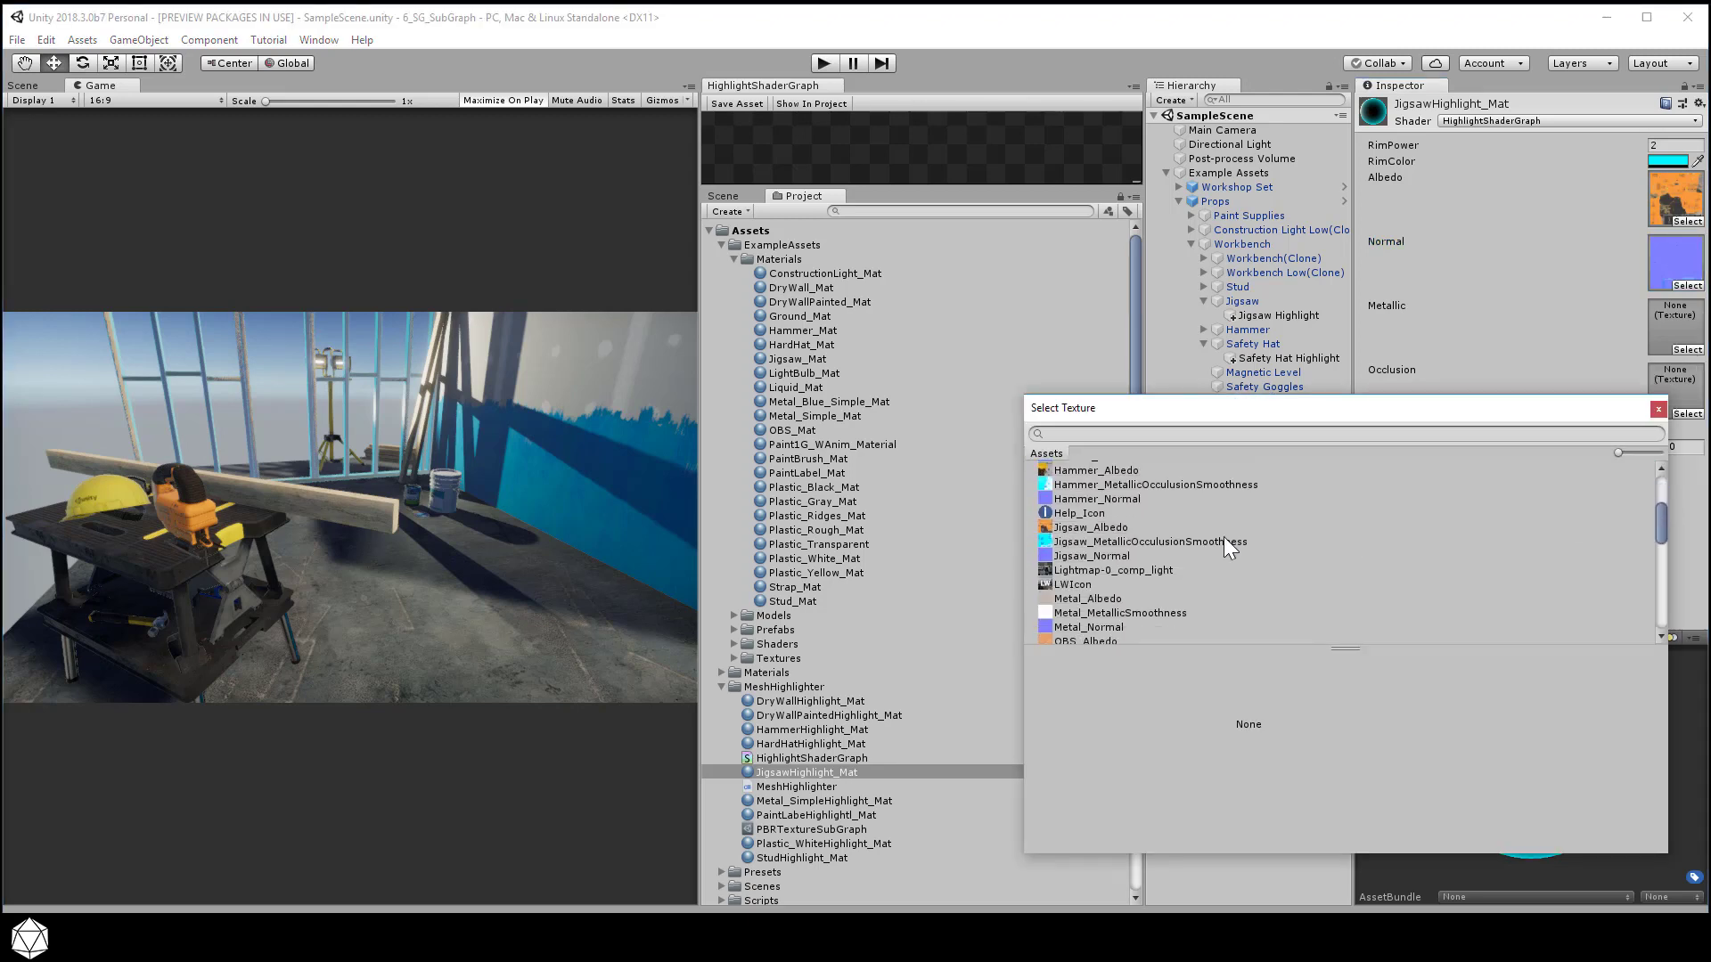
{"action": "double_click", "coordinate": [1146, 543]}
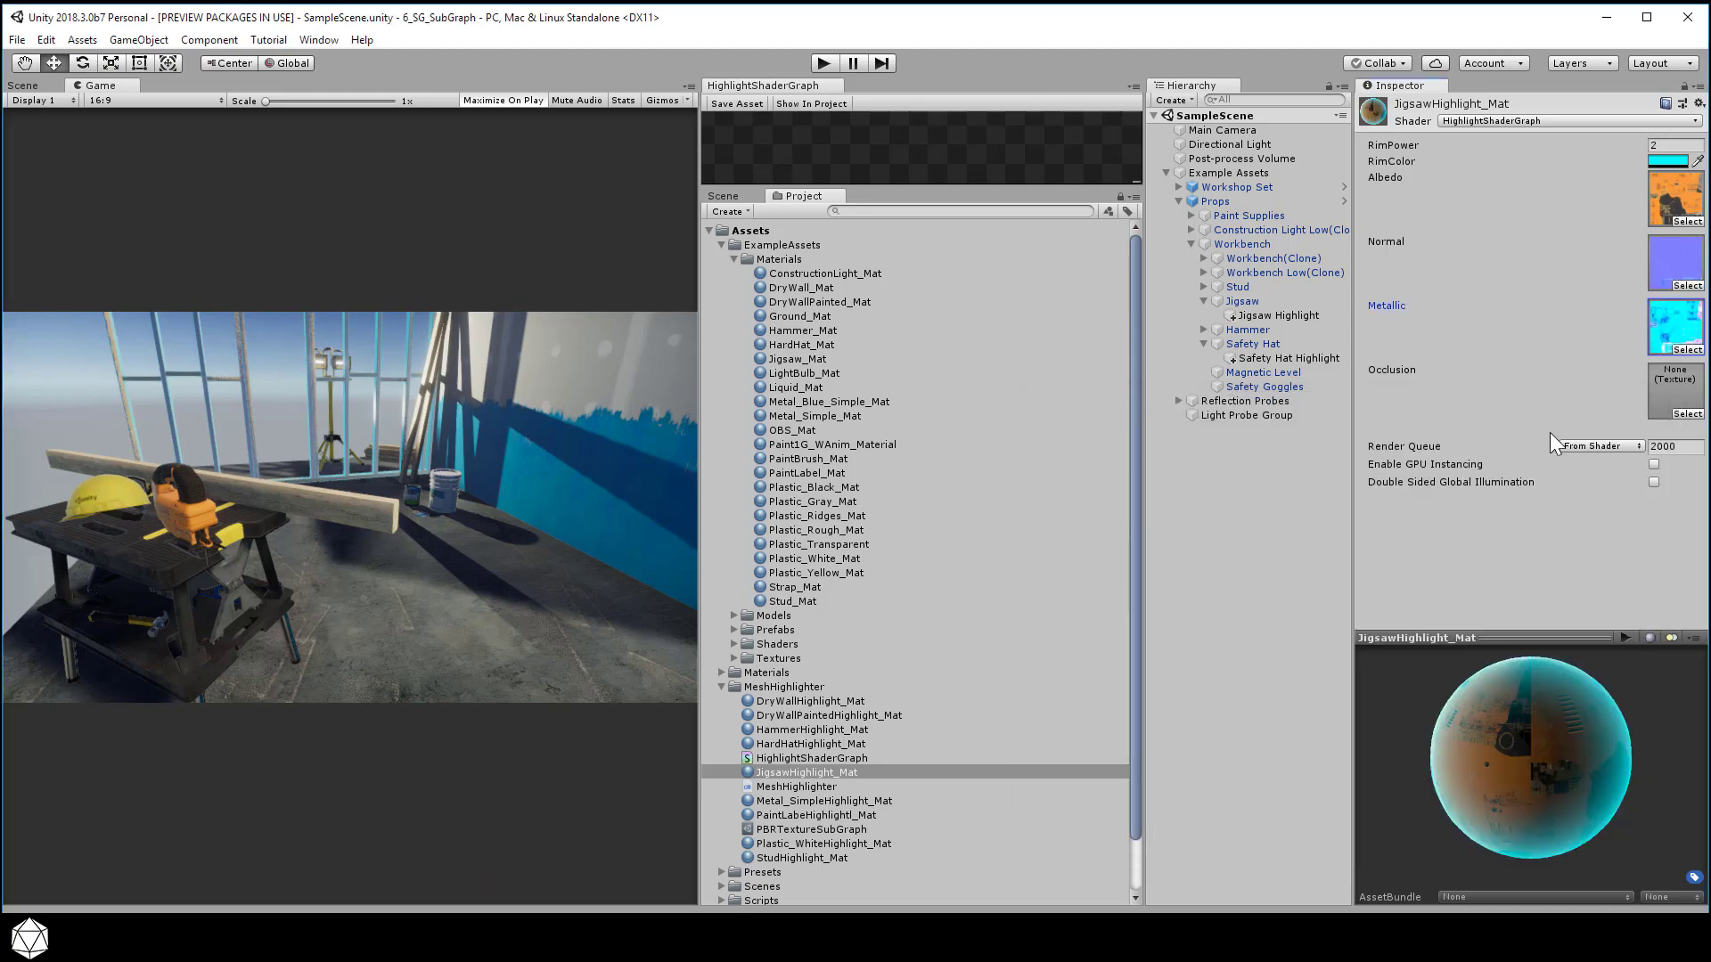
{"action": "left_click", "coordinate": [1687, 414]}
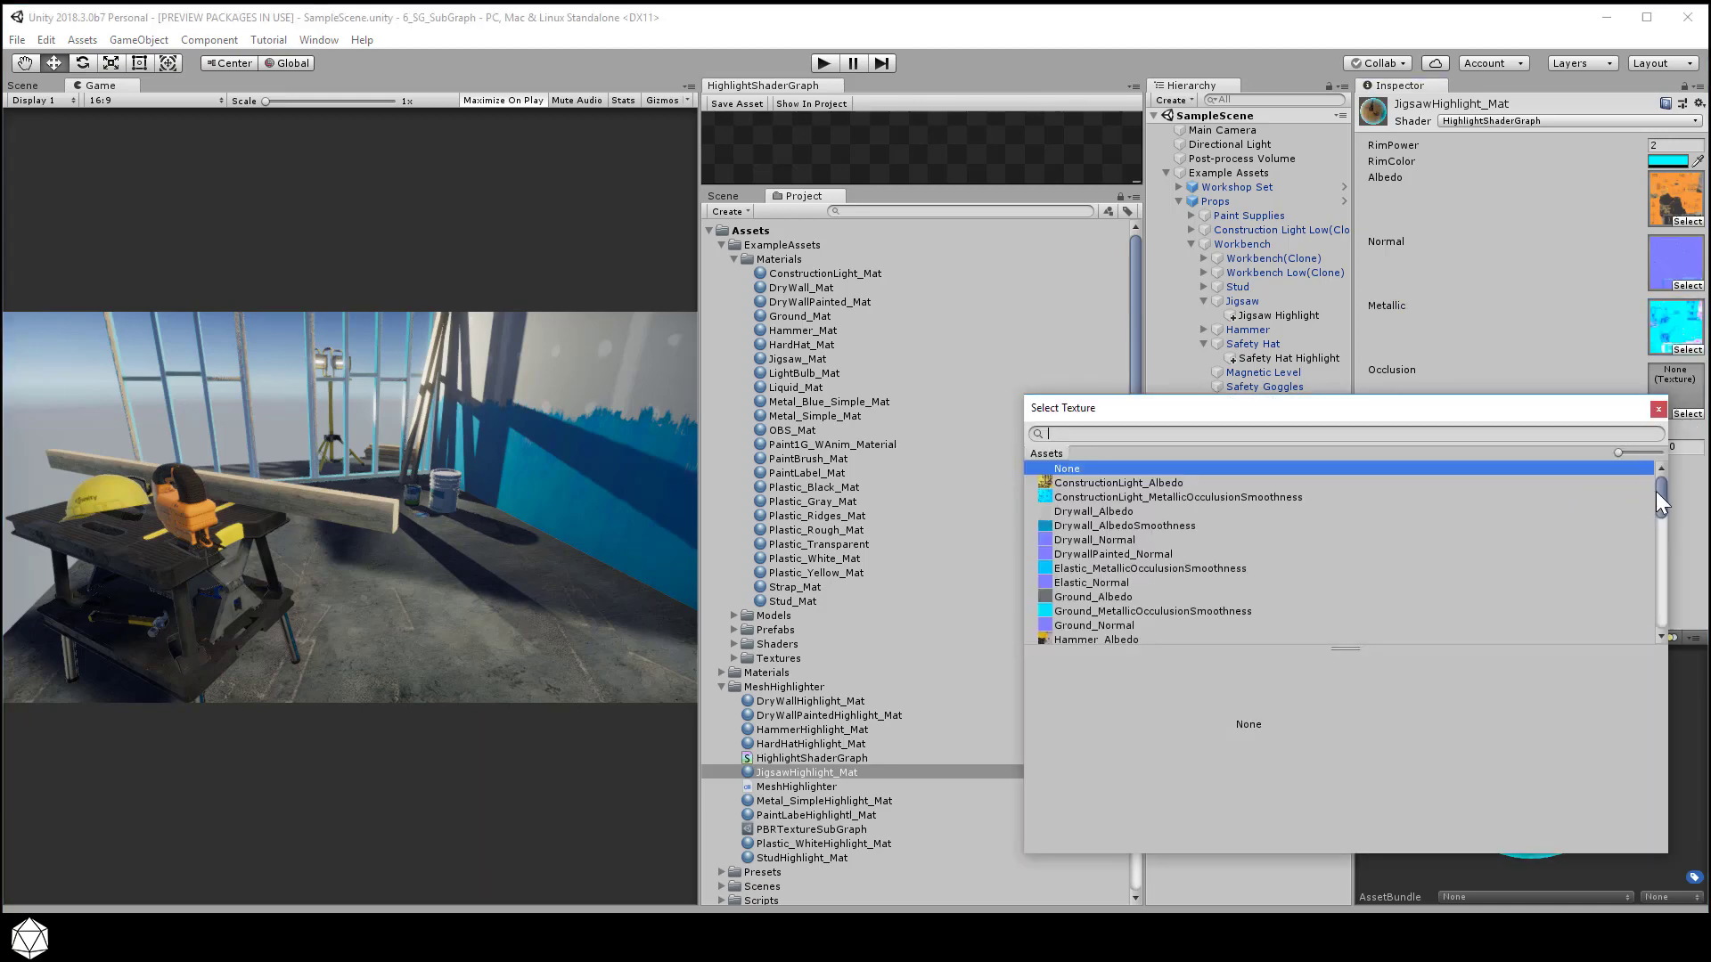
{"action": "left_click_drag", "start_coordinate": [1657, 492], "coordinate": [1659, 526]}
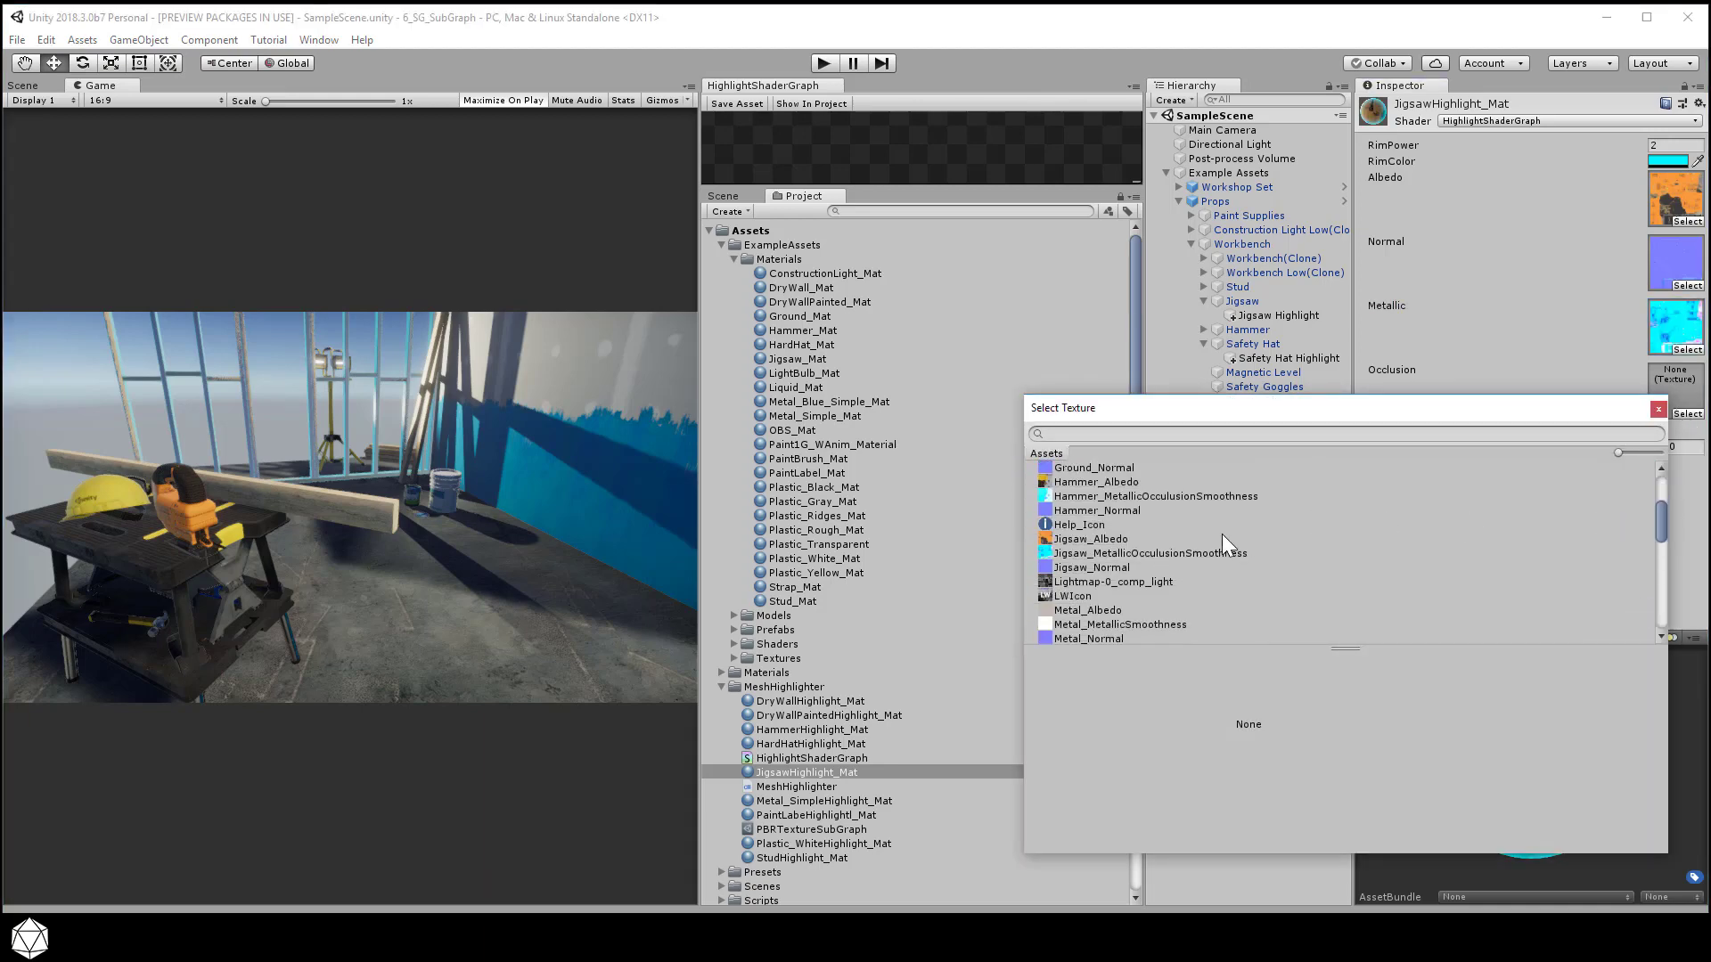
{"action": "left_click", "coordinate": [1175, 553]}
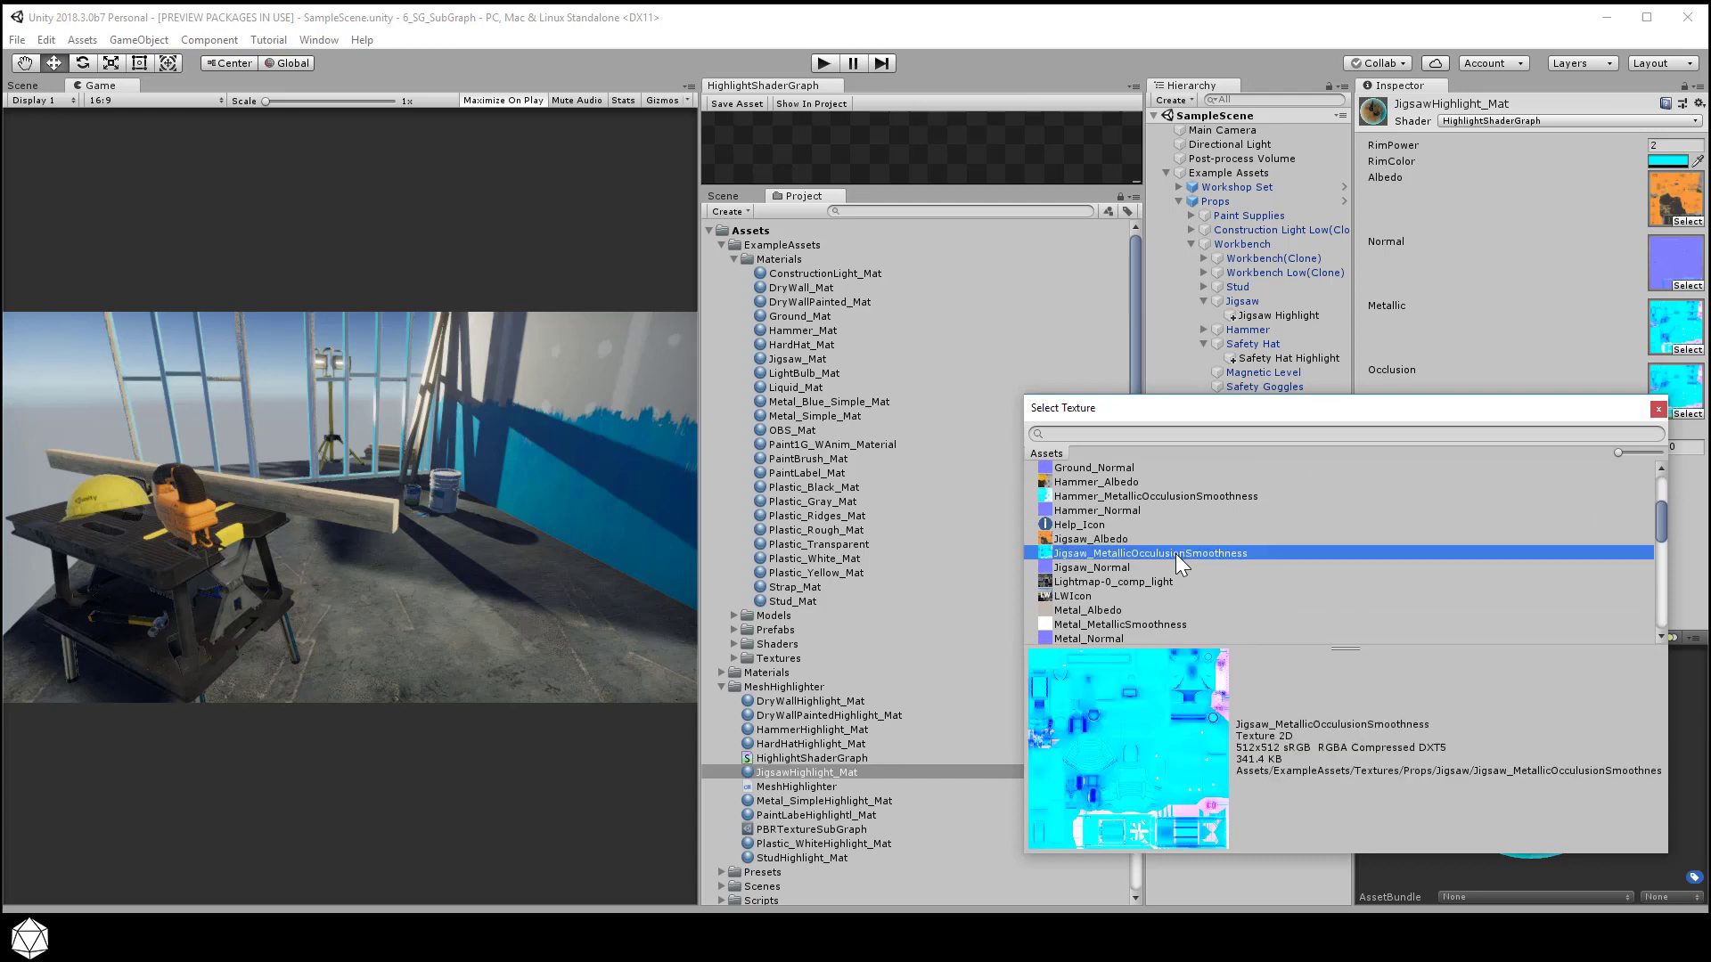
{"action": "left_click", "coordinate": [1657, 410]}
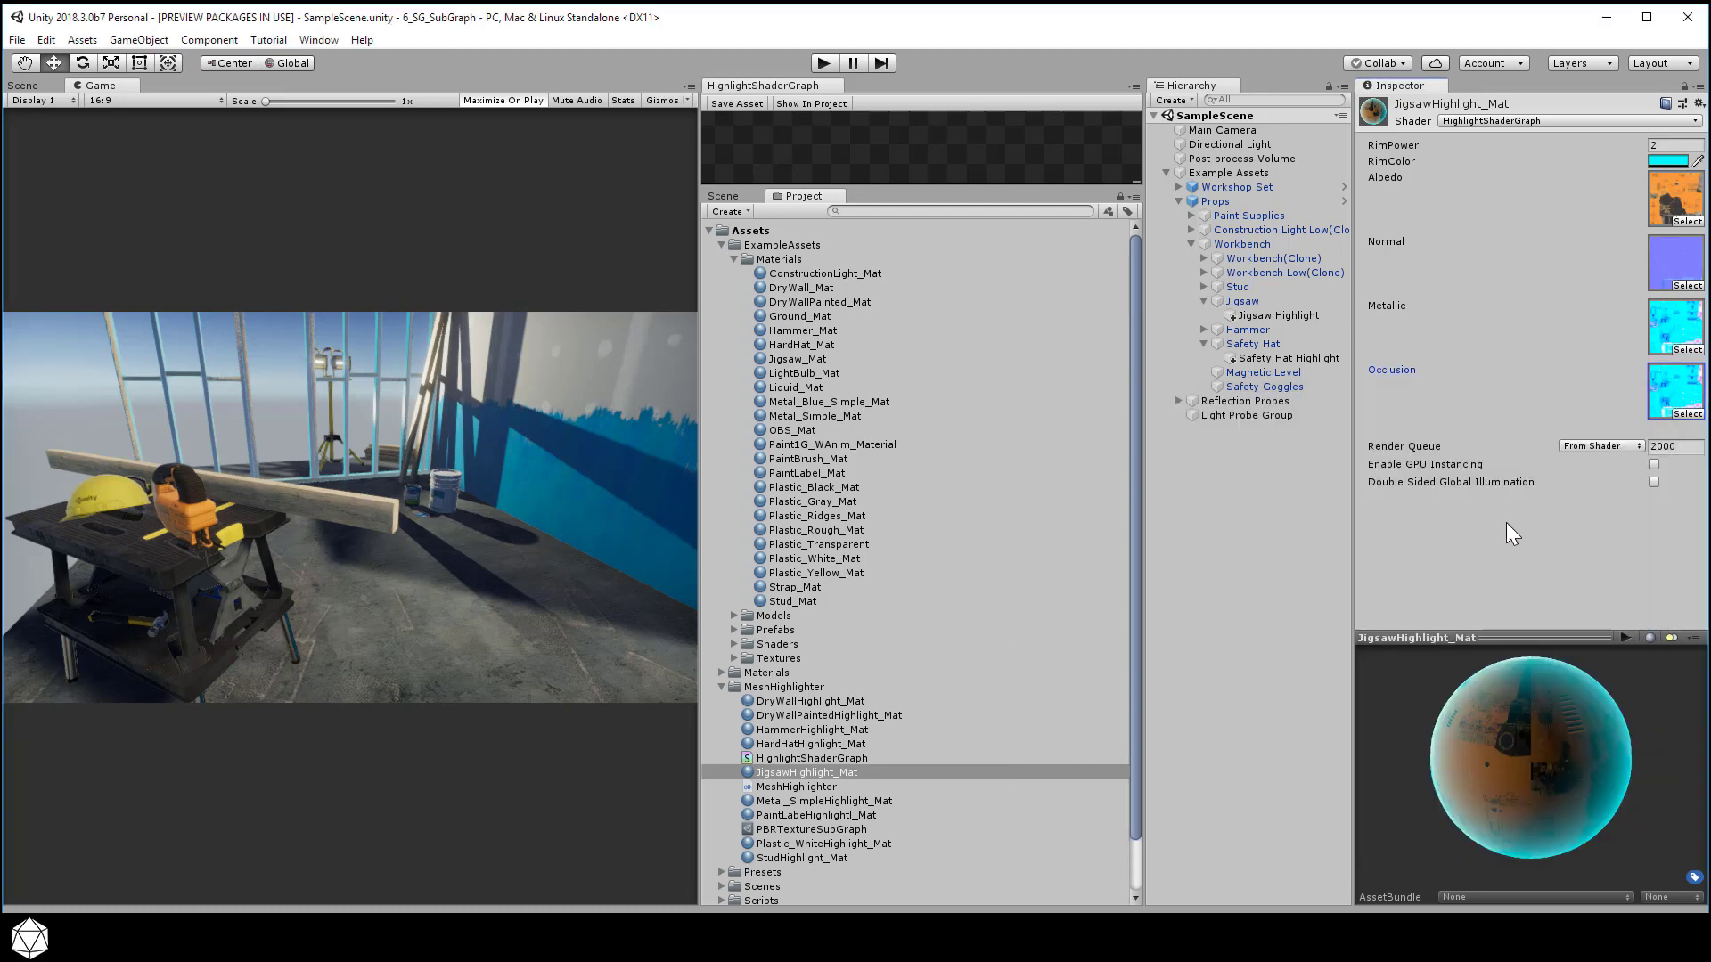
Step: Run the scene to test the textured jigsaw highlight
{"action": "left_click", "coordinate": [822, 63]}
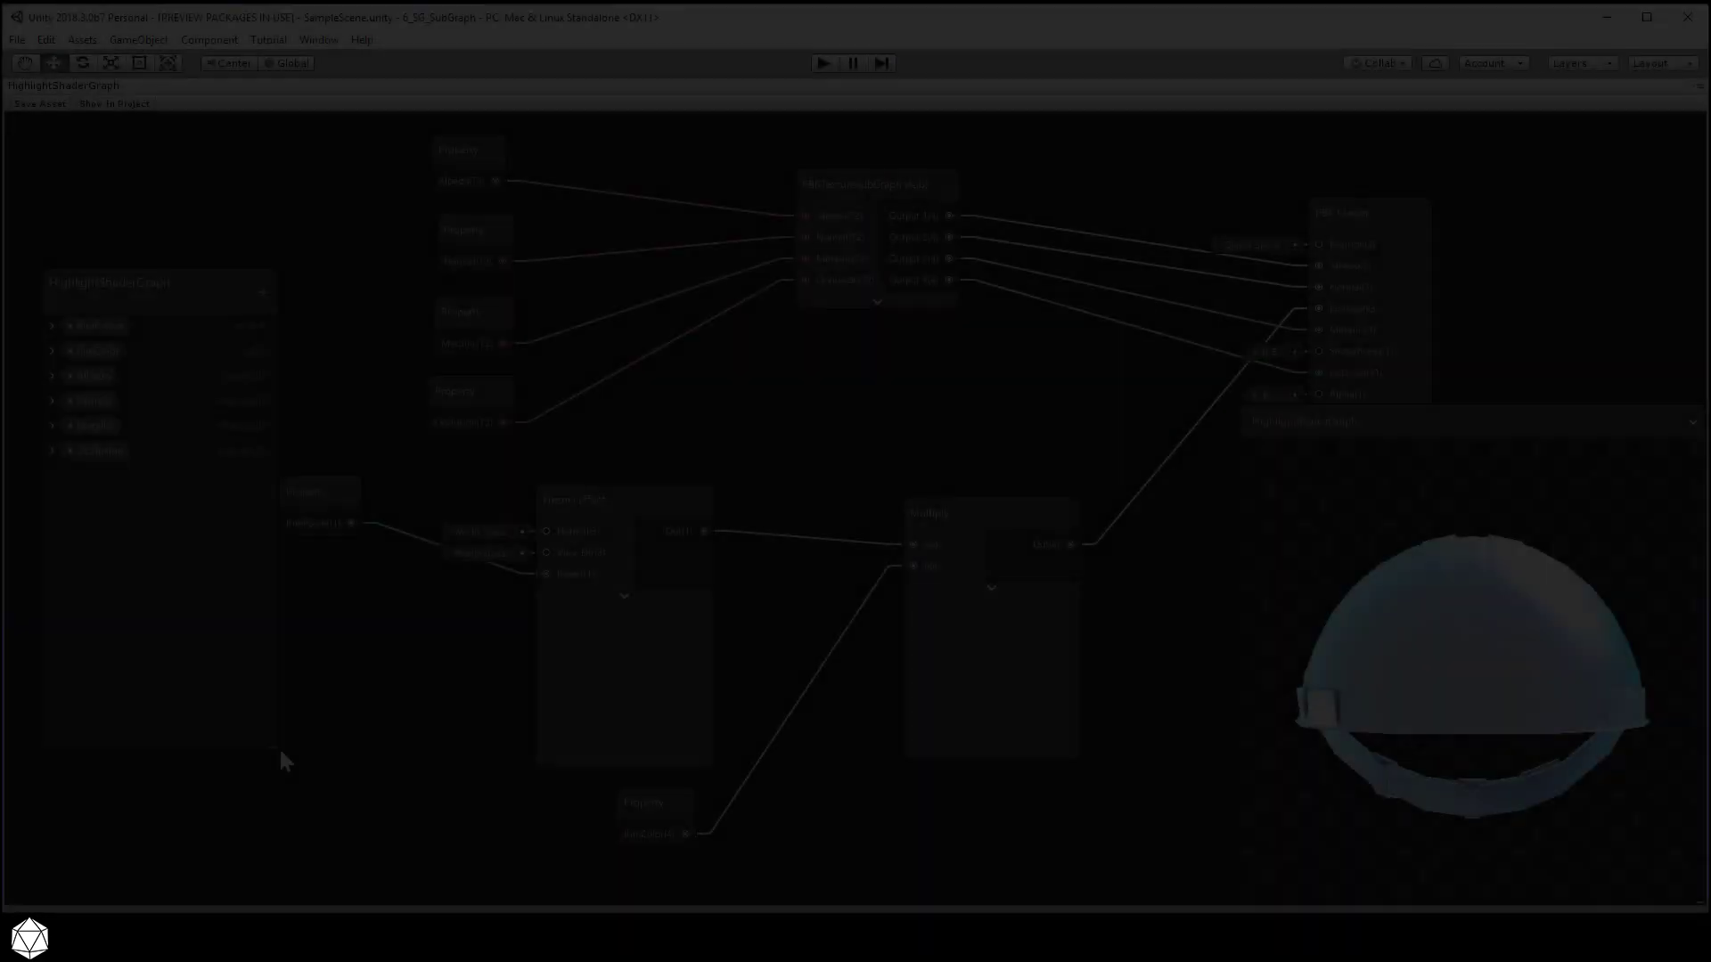
Step: Raise the blackboard and spread out the rim nodes, with RimColor below RimPower and Multiply to the lower right of Fresnel Effect
{"action": "left_click_drag", "start_coordinate": [163, 283], "coordinate": [147, 223]}
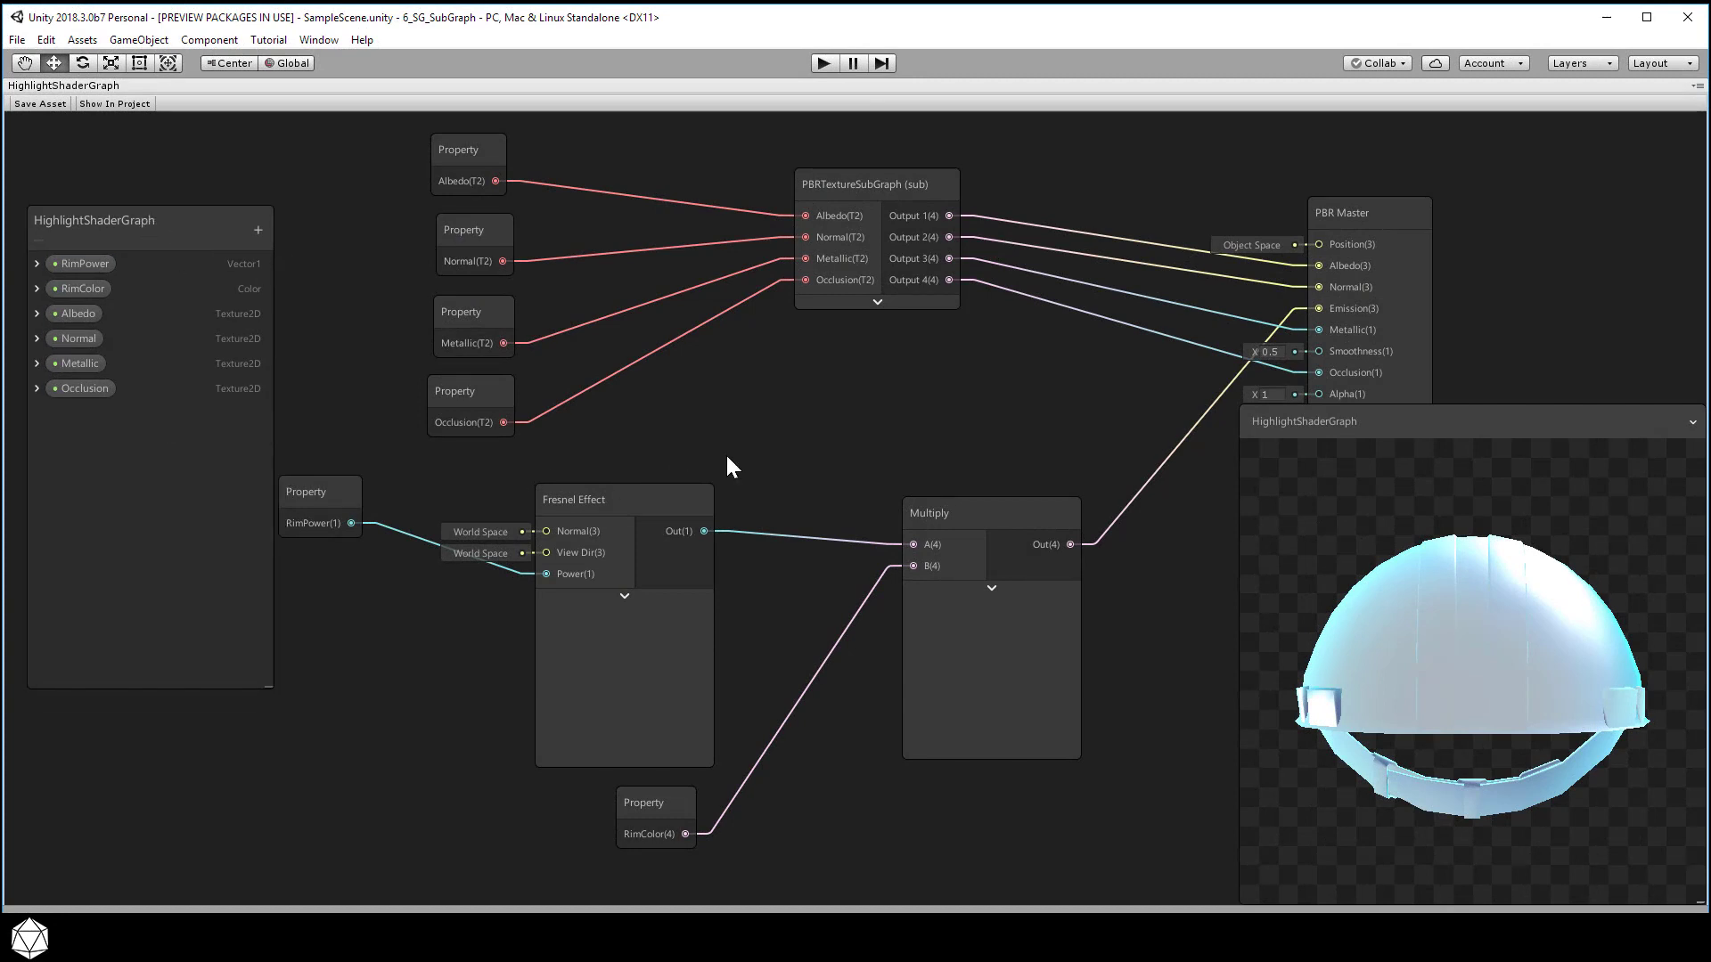
{"action": "left_click", "coordinate": [329, 512]}
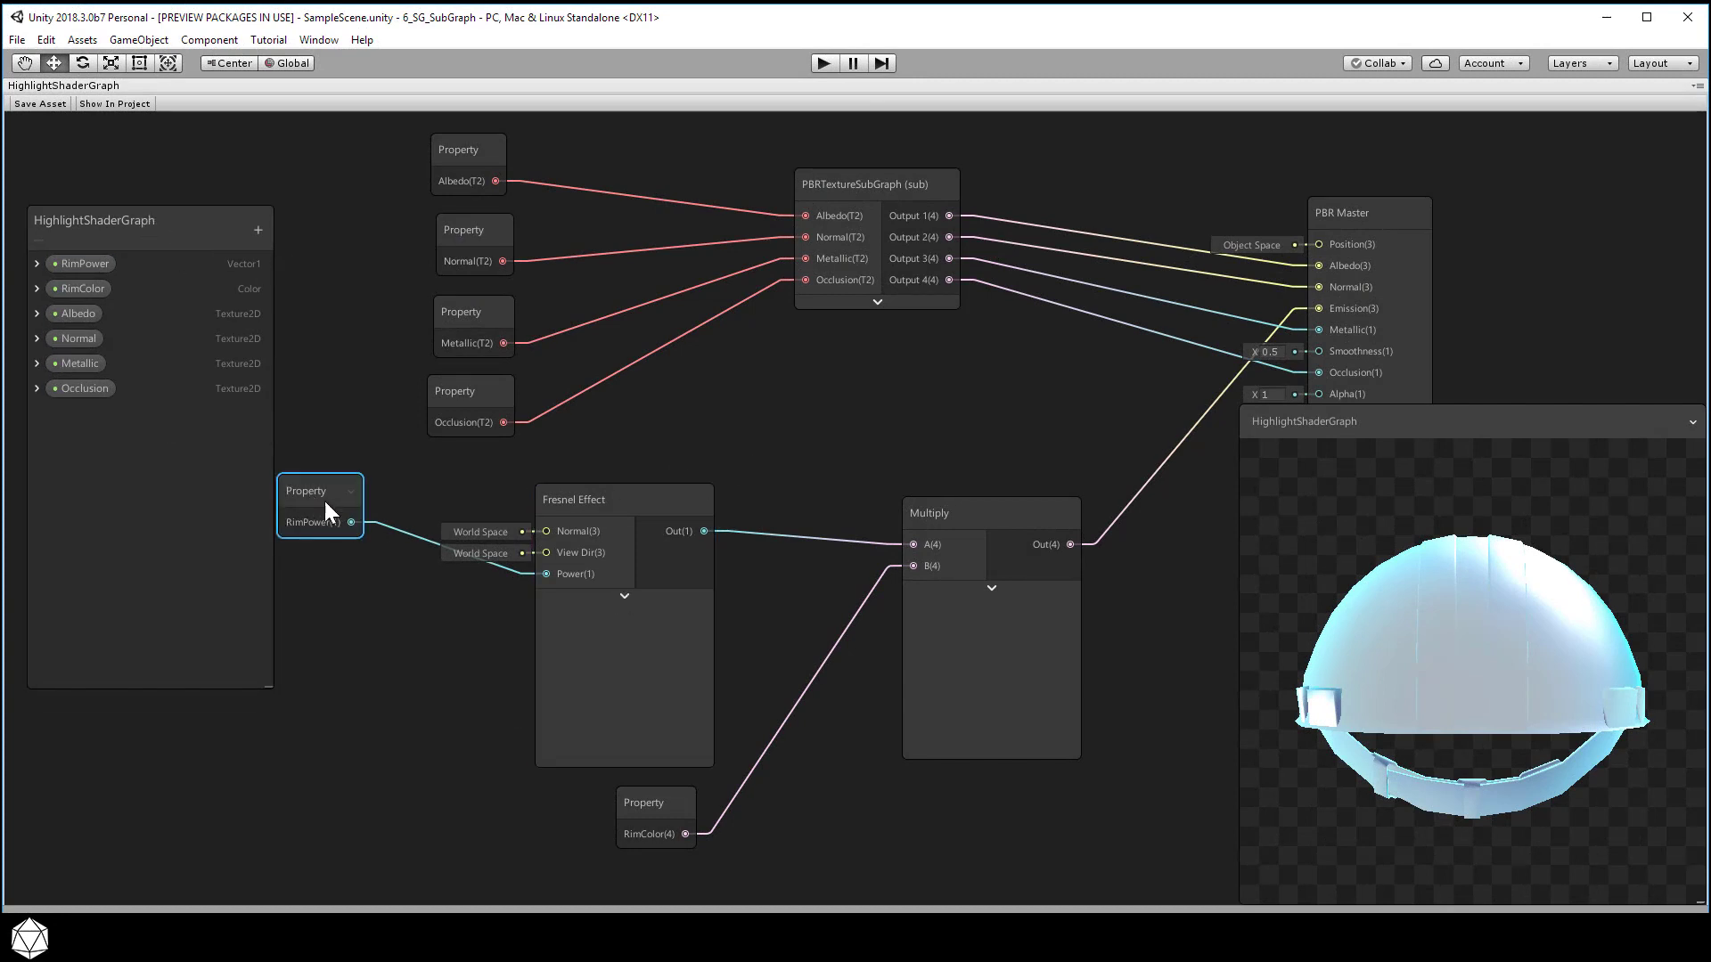
{"action": "left_click_drag", "start_coordinate": [324, 501], "coordinate": [370, 538]}
{"action": "left_click_drag", "start_coordinate": [606, 494], "coordinate": [688, 464]}
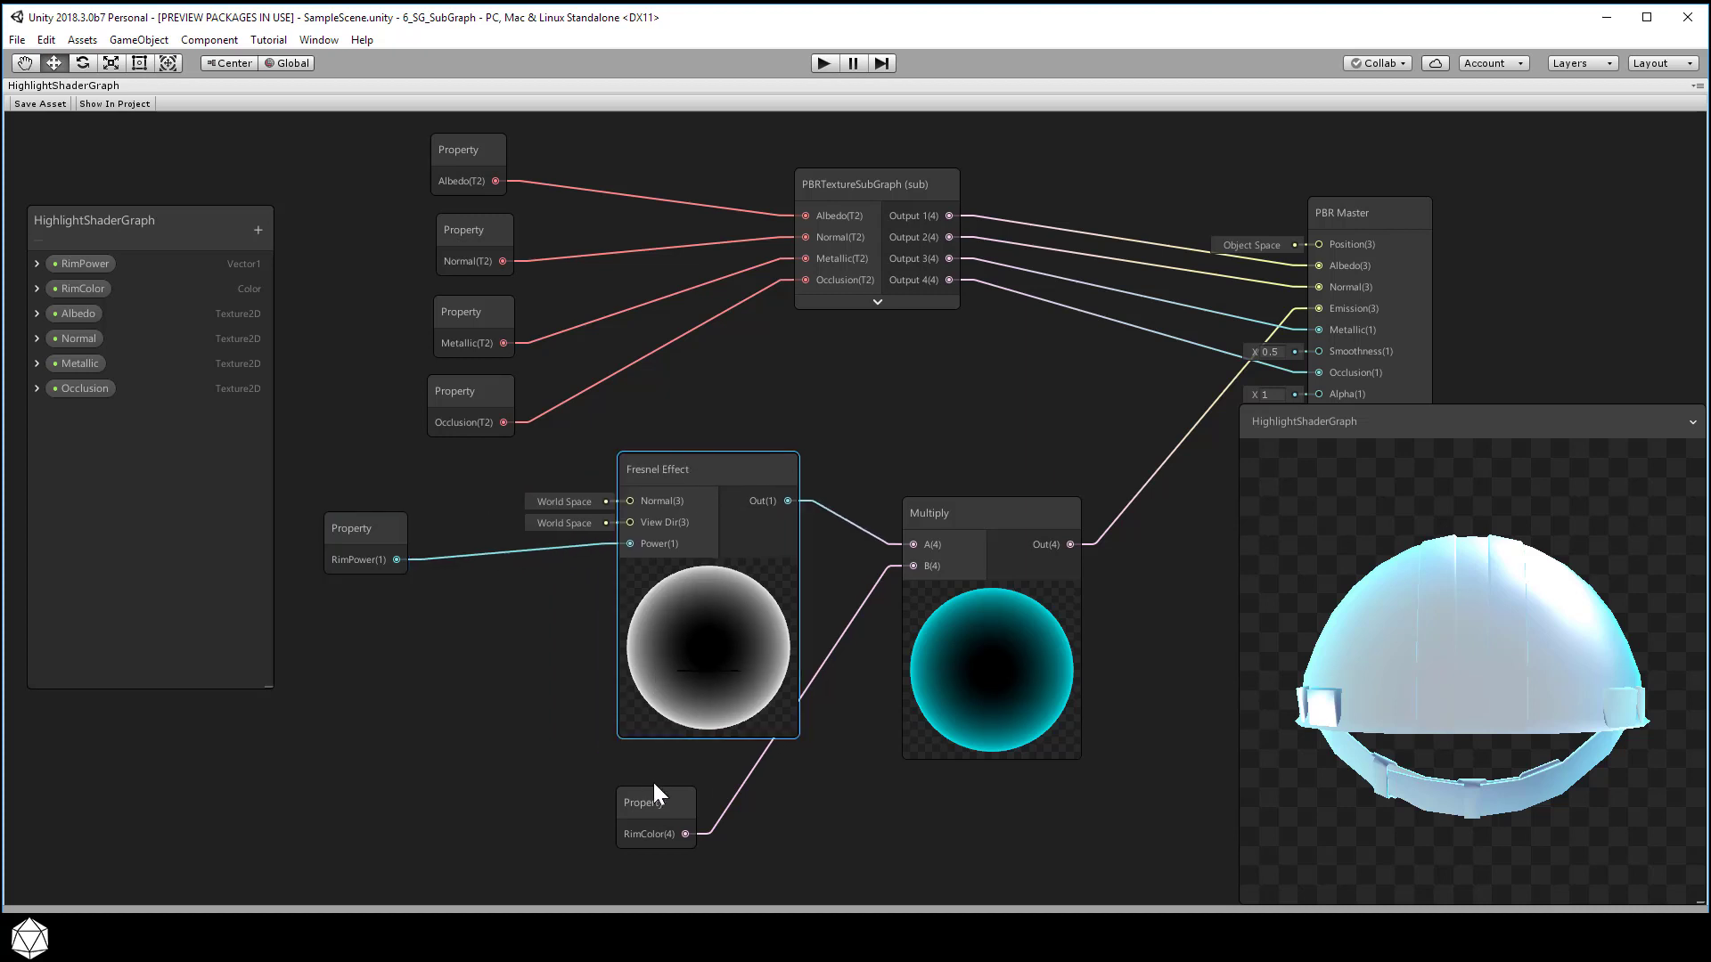
{"action": "left_click_drag", "start_coordinate": [656, 798], "coordinate": [344, 774]}
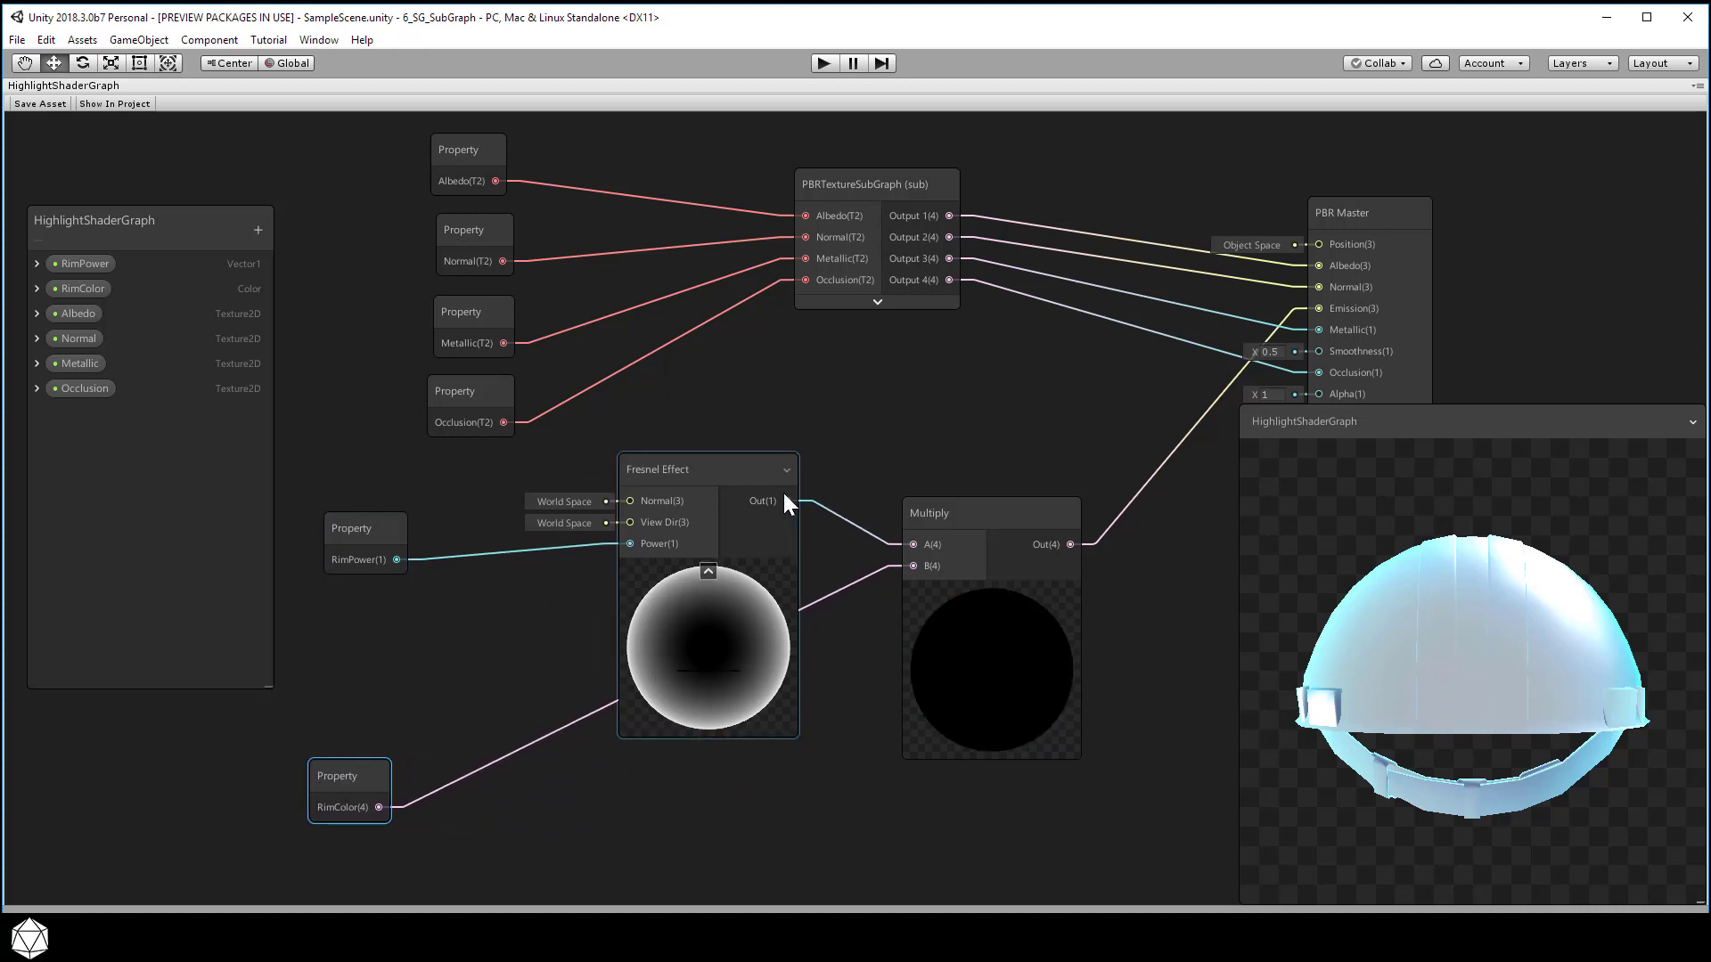
{"action": "left_click_drag", "start_coordinate": [973, 512], "coordinate": [1005, 623]}
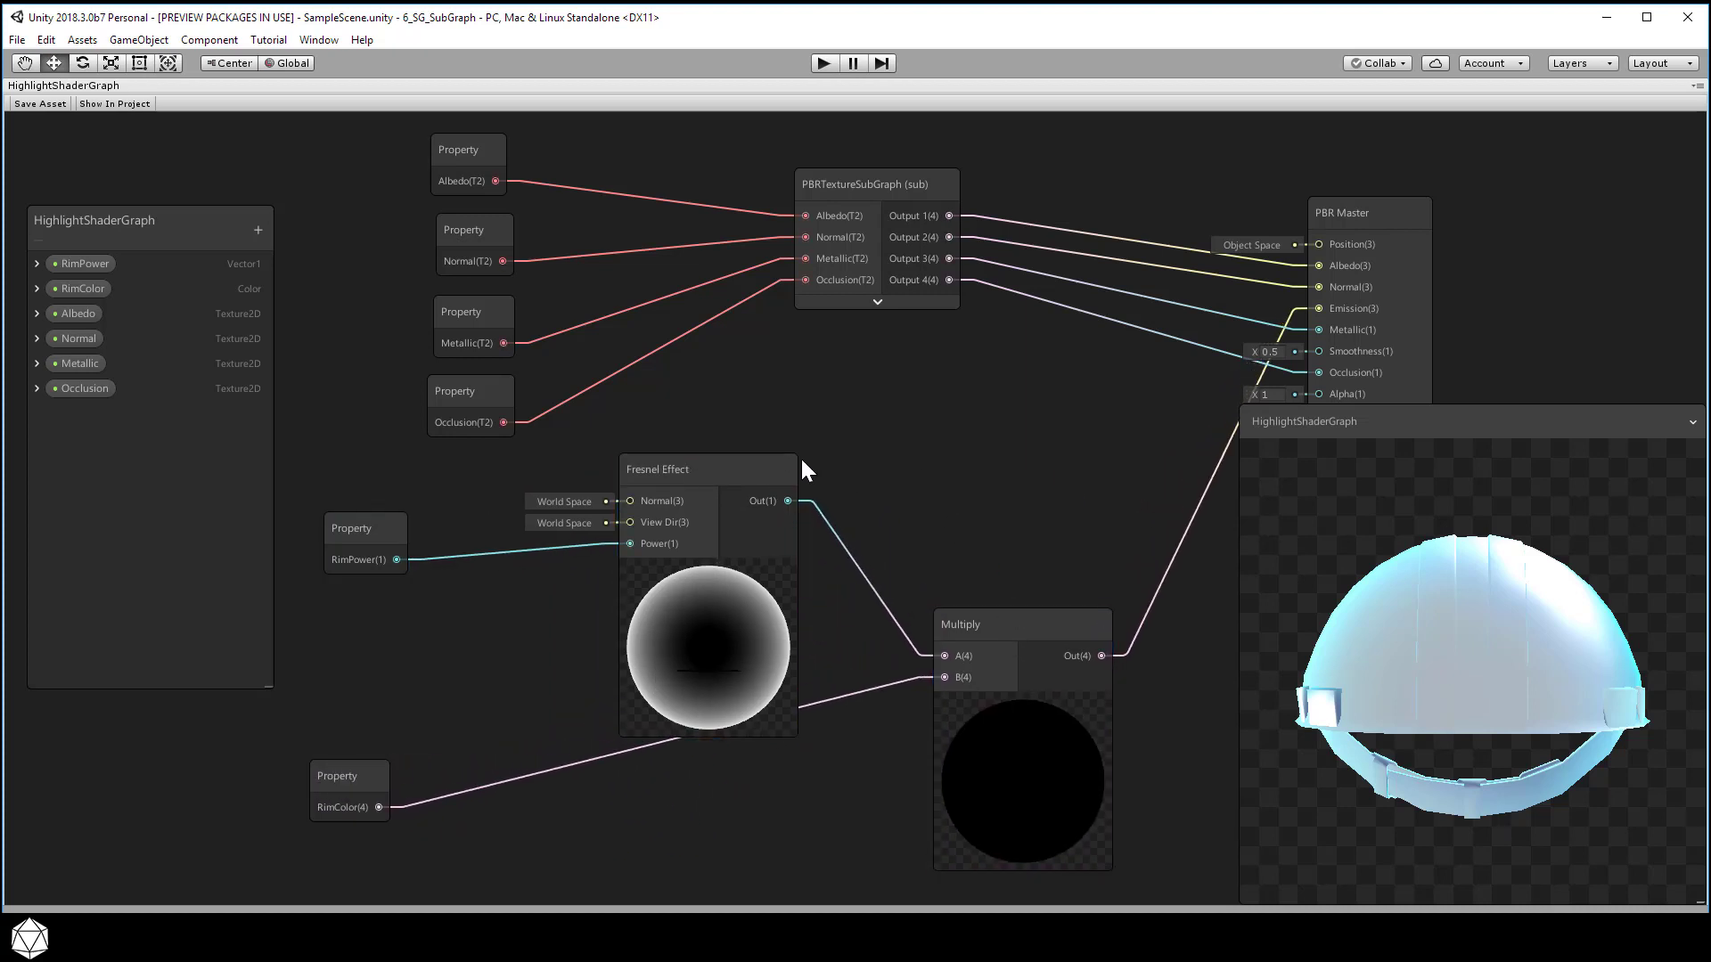
Step: Convert the Fresnel Effect and Multiply nodes to a sub-graph saved as FresnelMultiply SubGraph in the MeshHighlighter folder
{"action": "left_click_drag", "start_coordinate": [1028, 743], "coordinate": [1026, 740]}
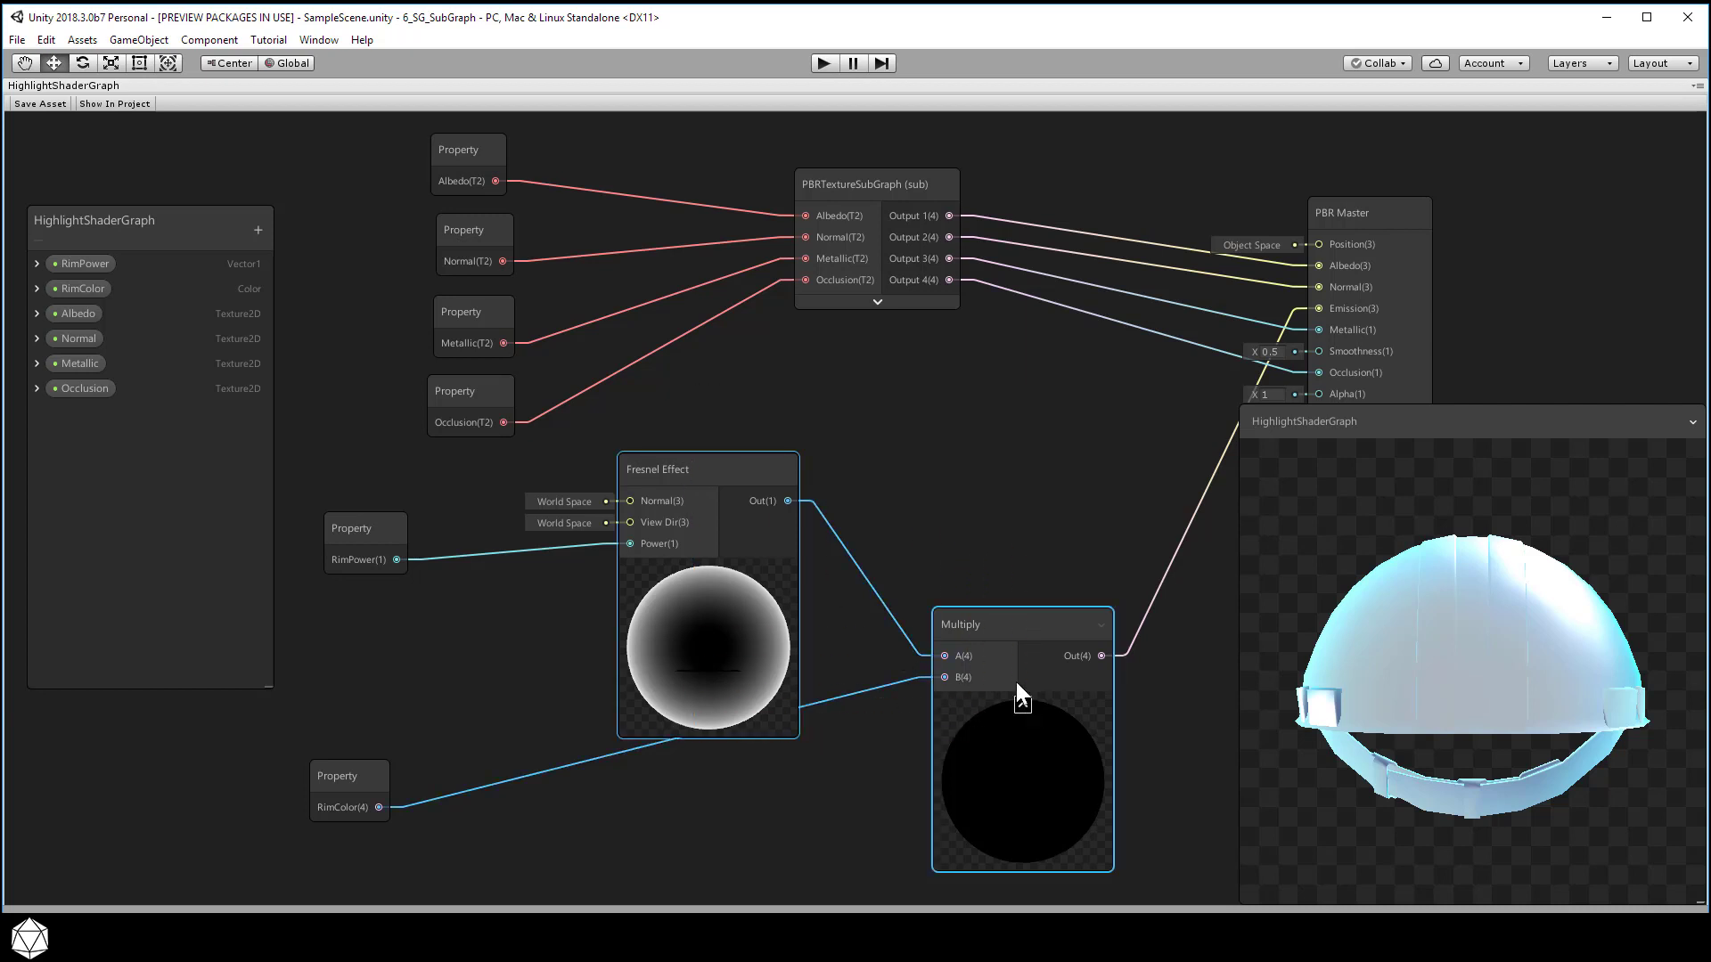
{"action": "right_click", "coordinate": [732, 473]}
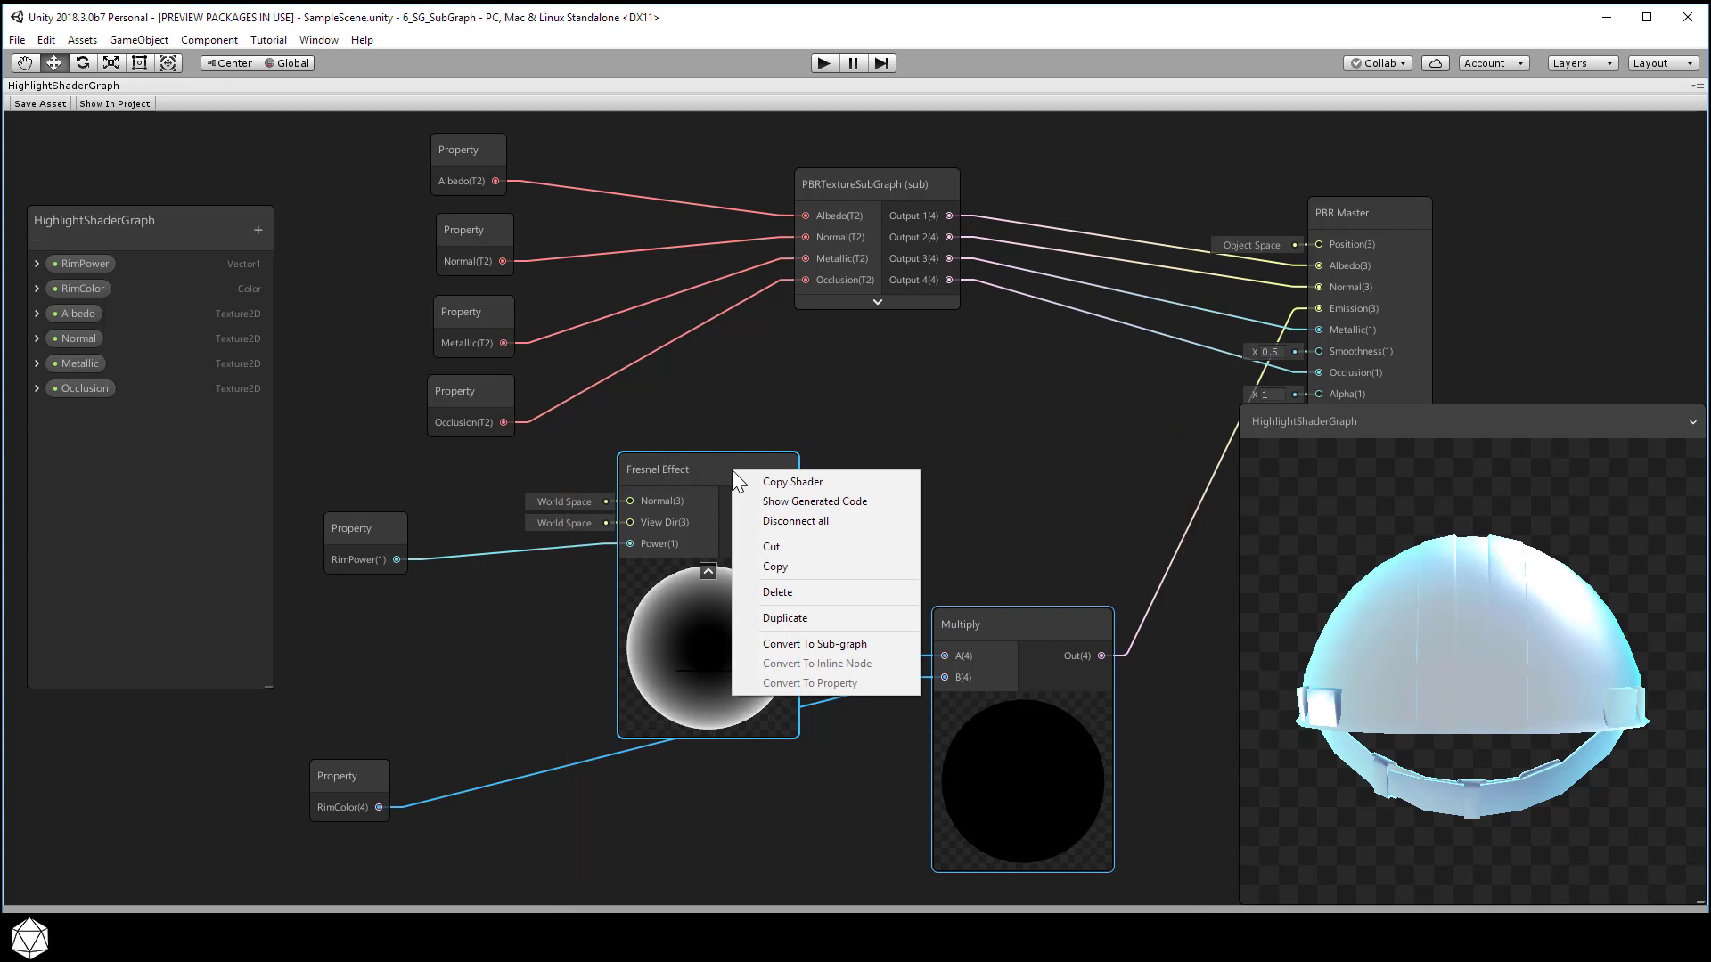
{"action": "left_click", "coordinate": [874, 643]}
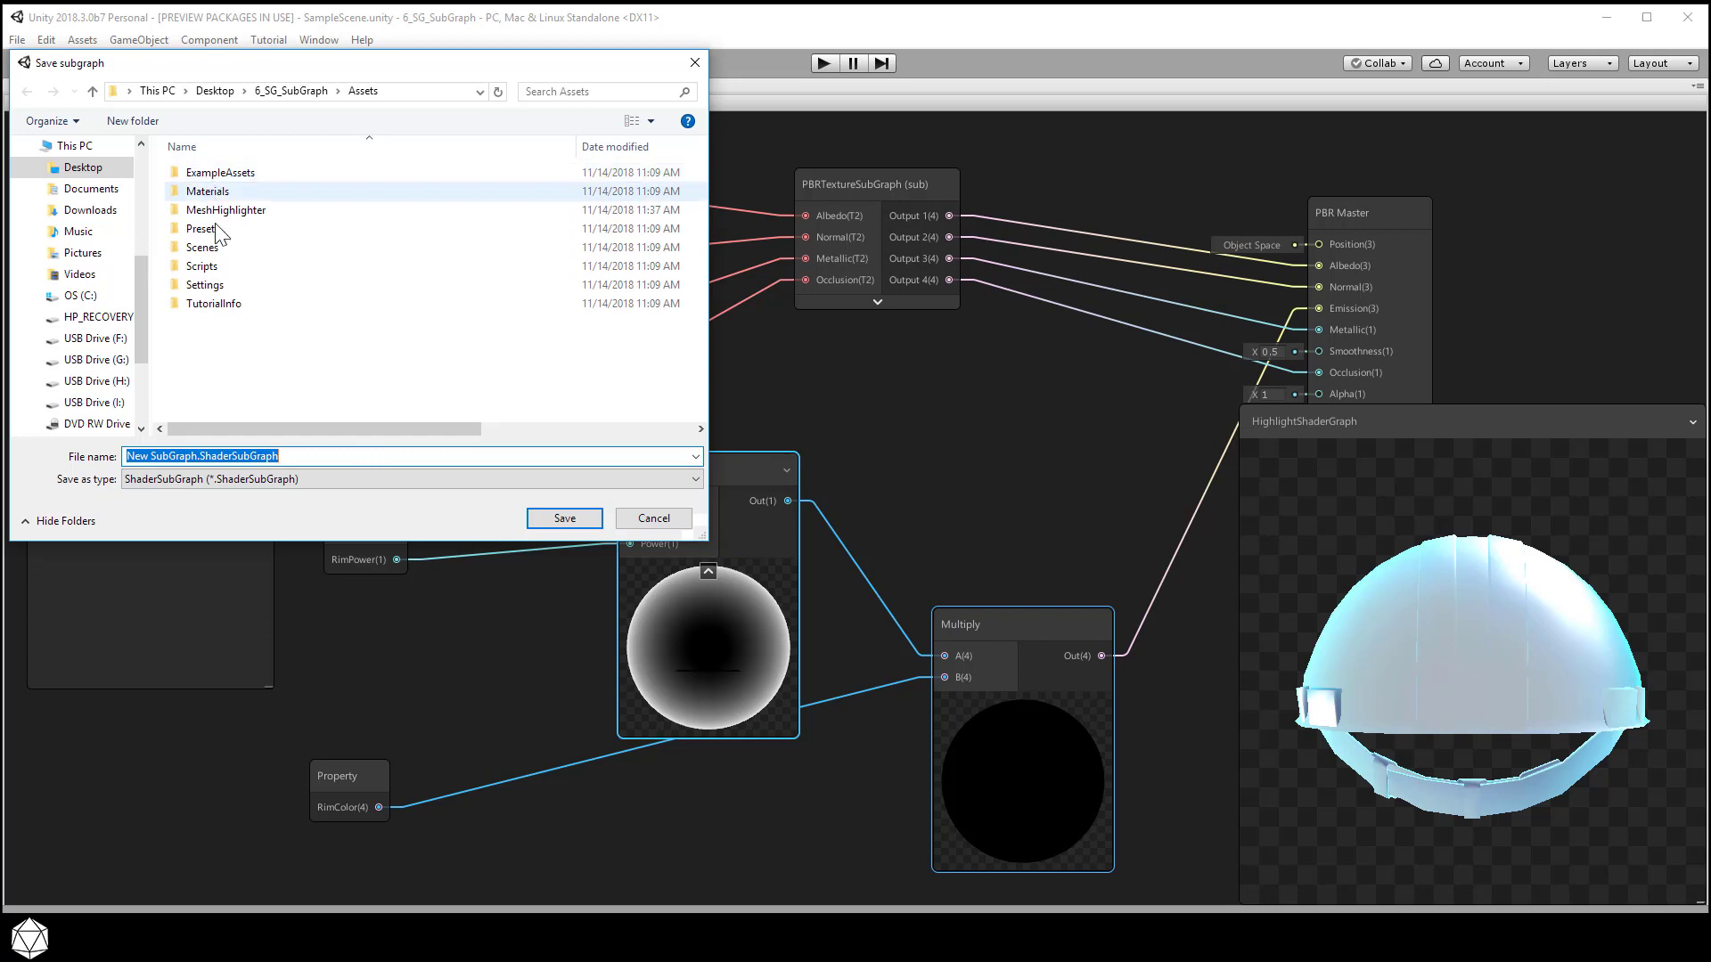
{"action": "left_click", "coordinate": [197, 456]}
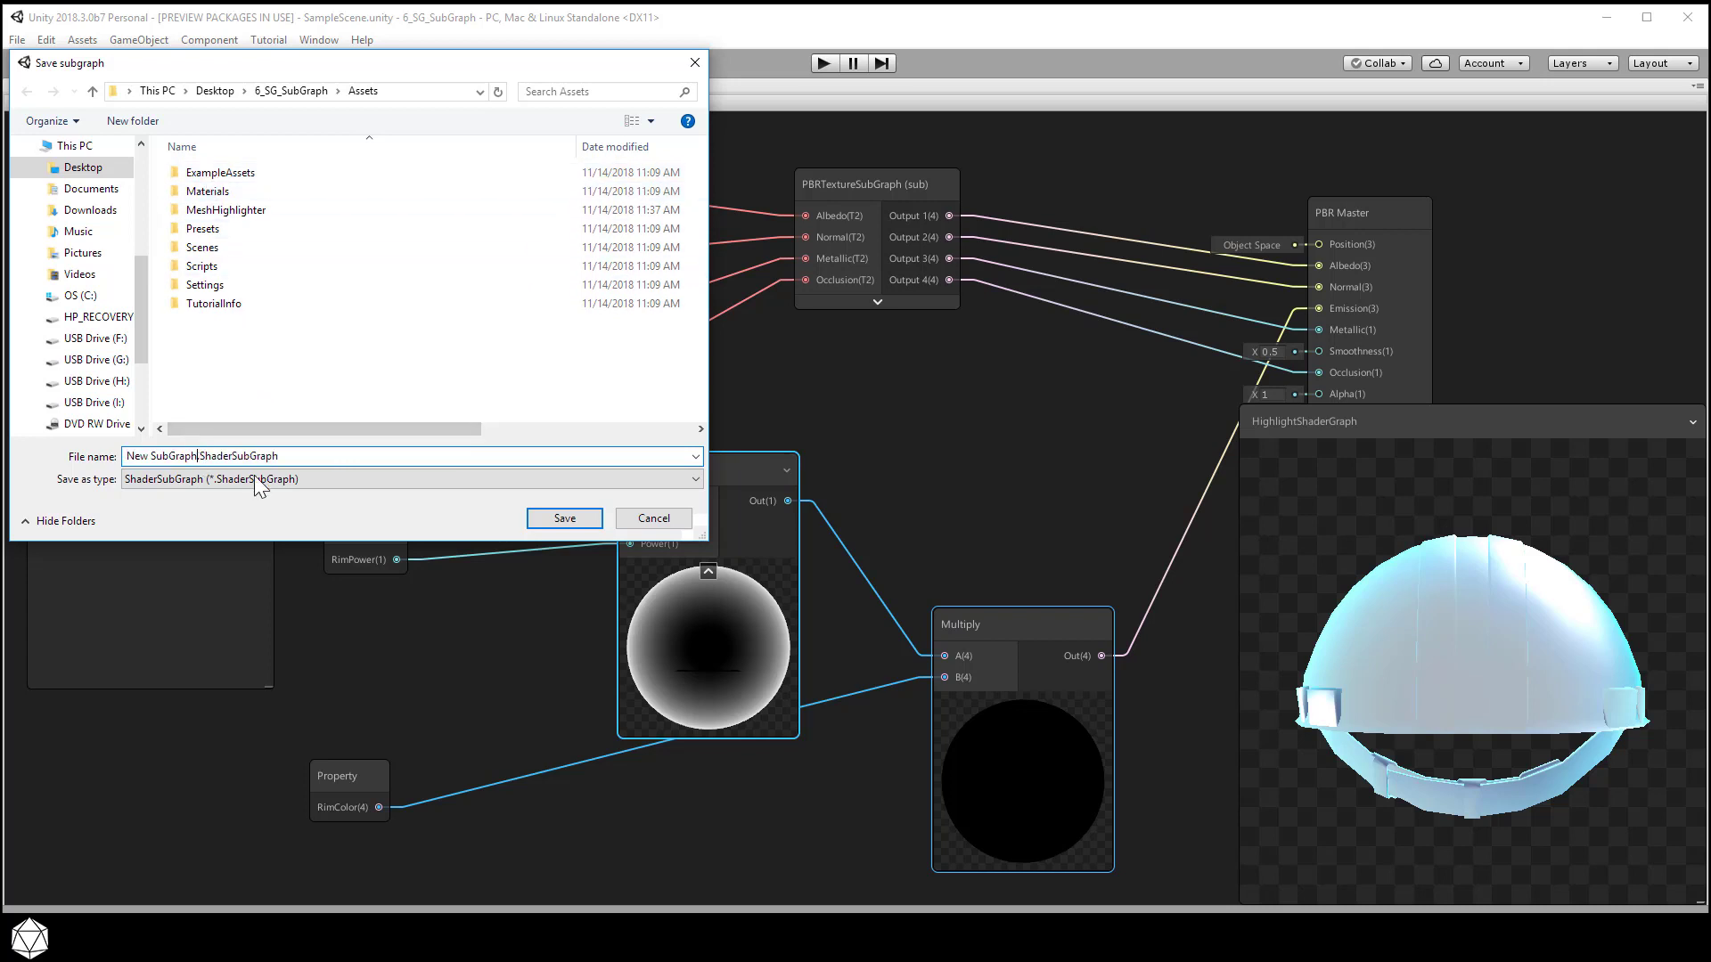
{"action": "double_click", "coordinate": [133, 456]}
{"action": "type", "text": "FresnelMultiply"}
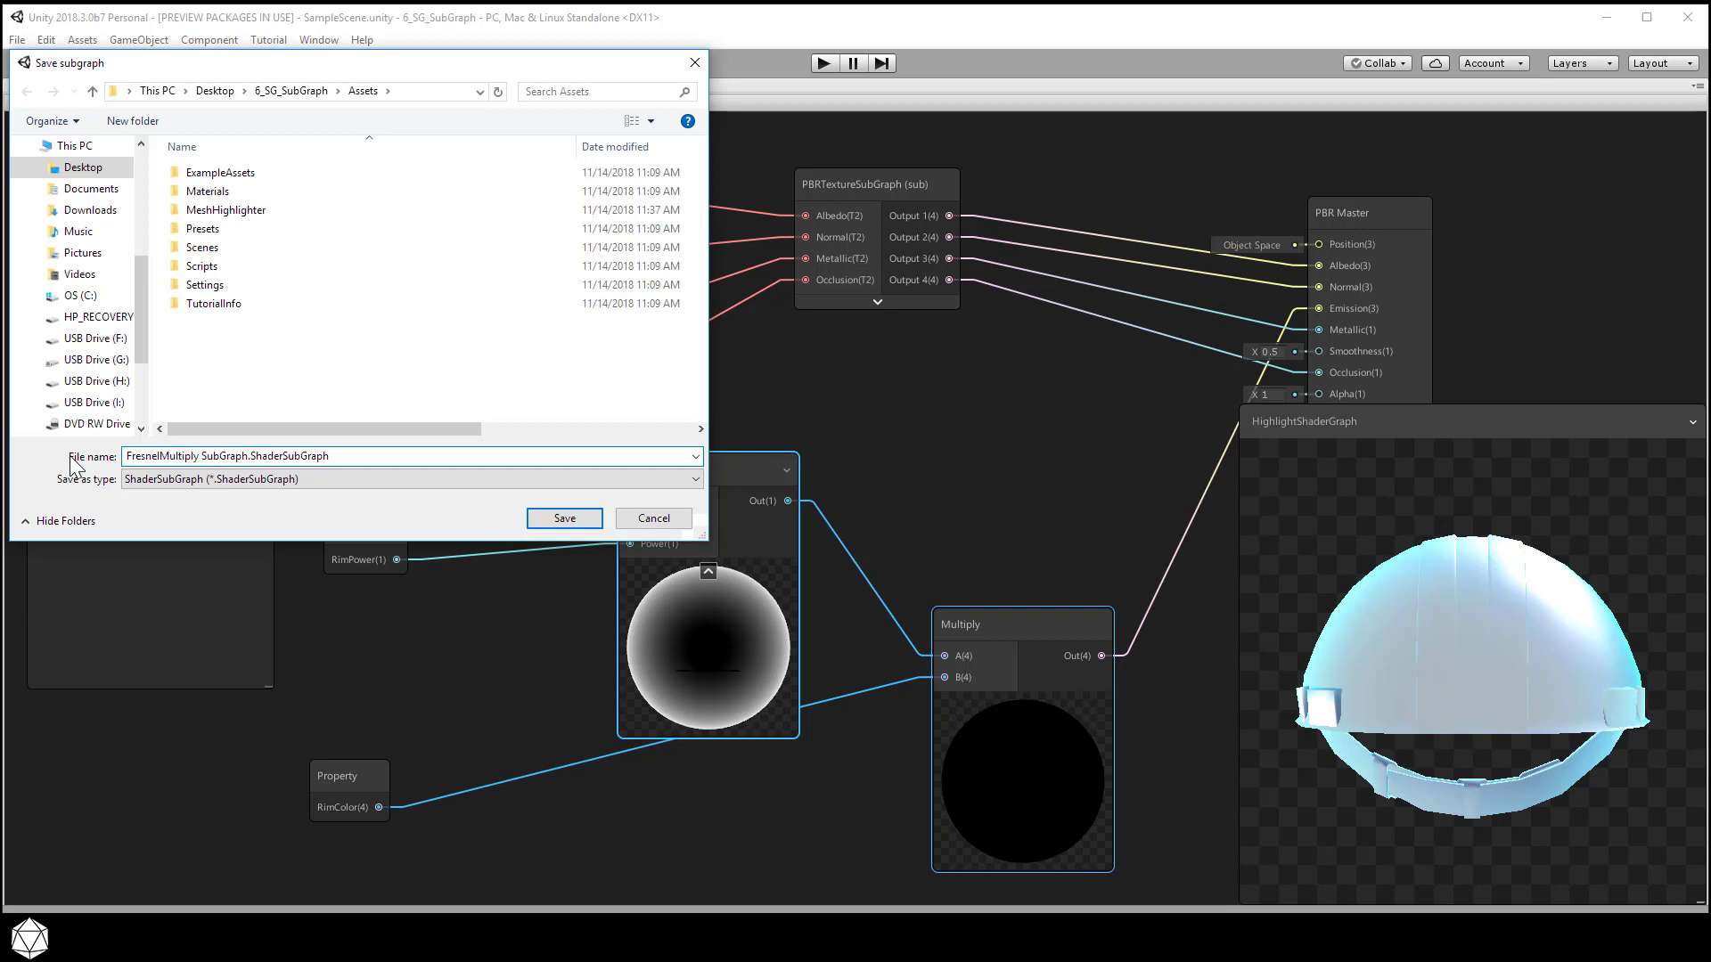
{"action": "double_click", "coordinate": [189, 213]}
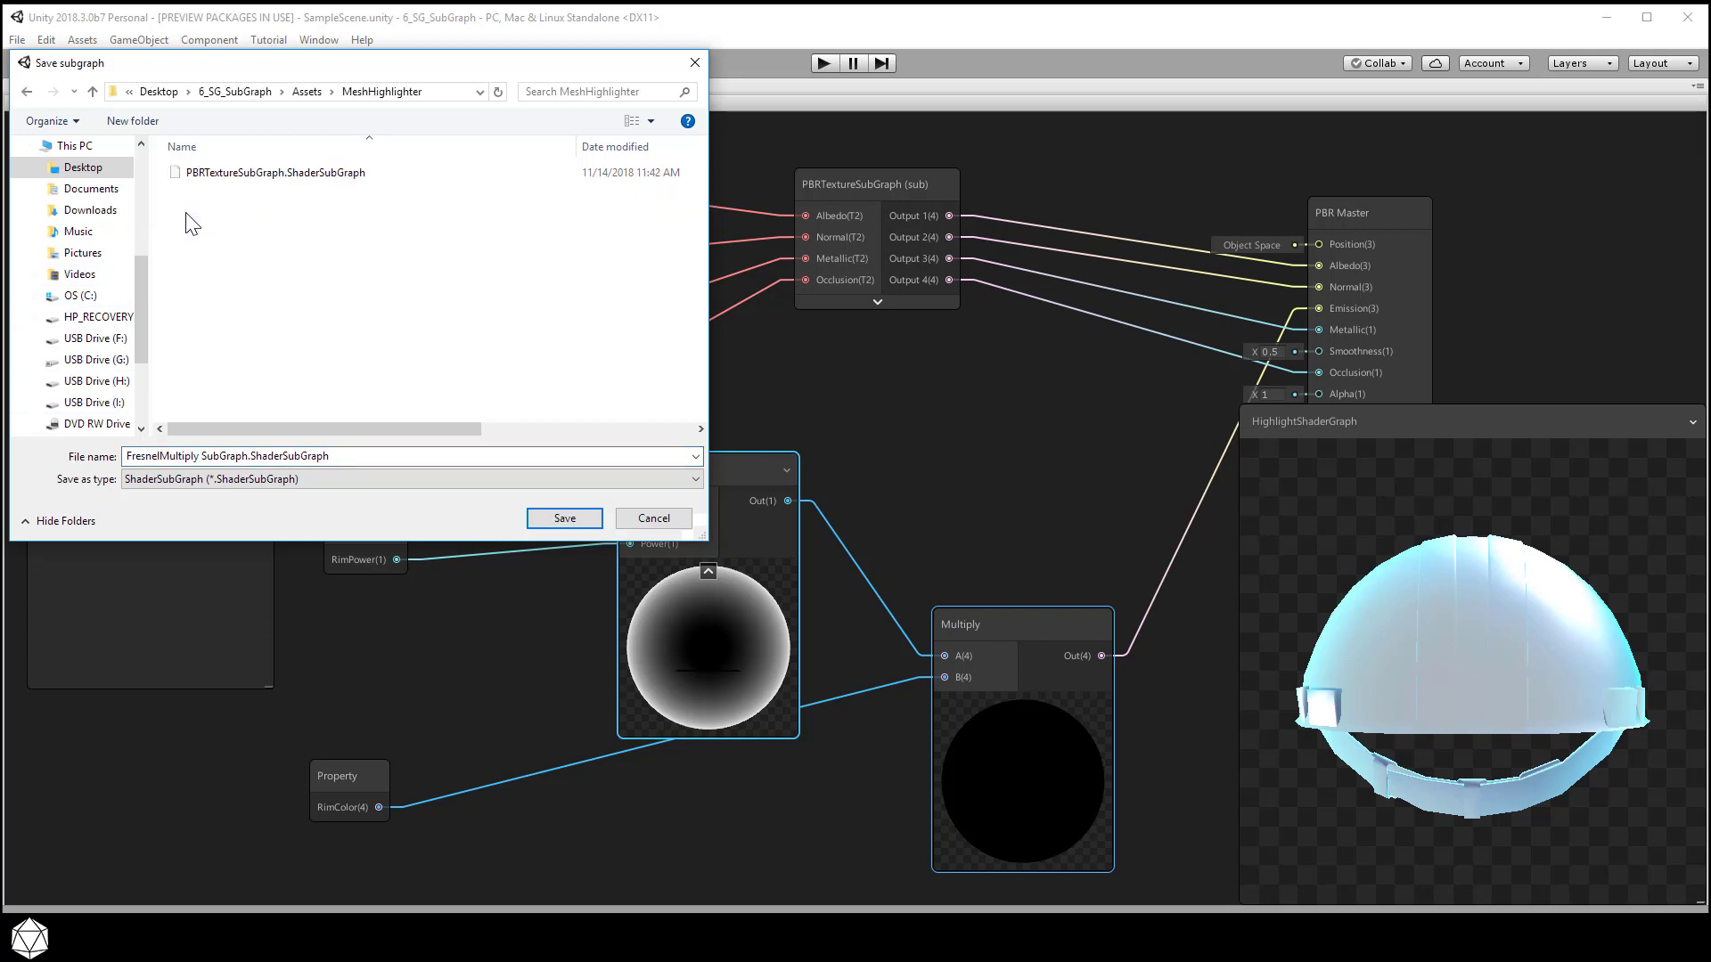
{"action": "left_click", "coordinate": [564, 518]}
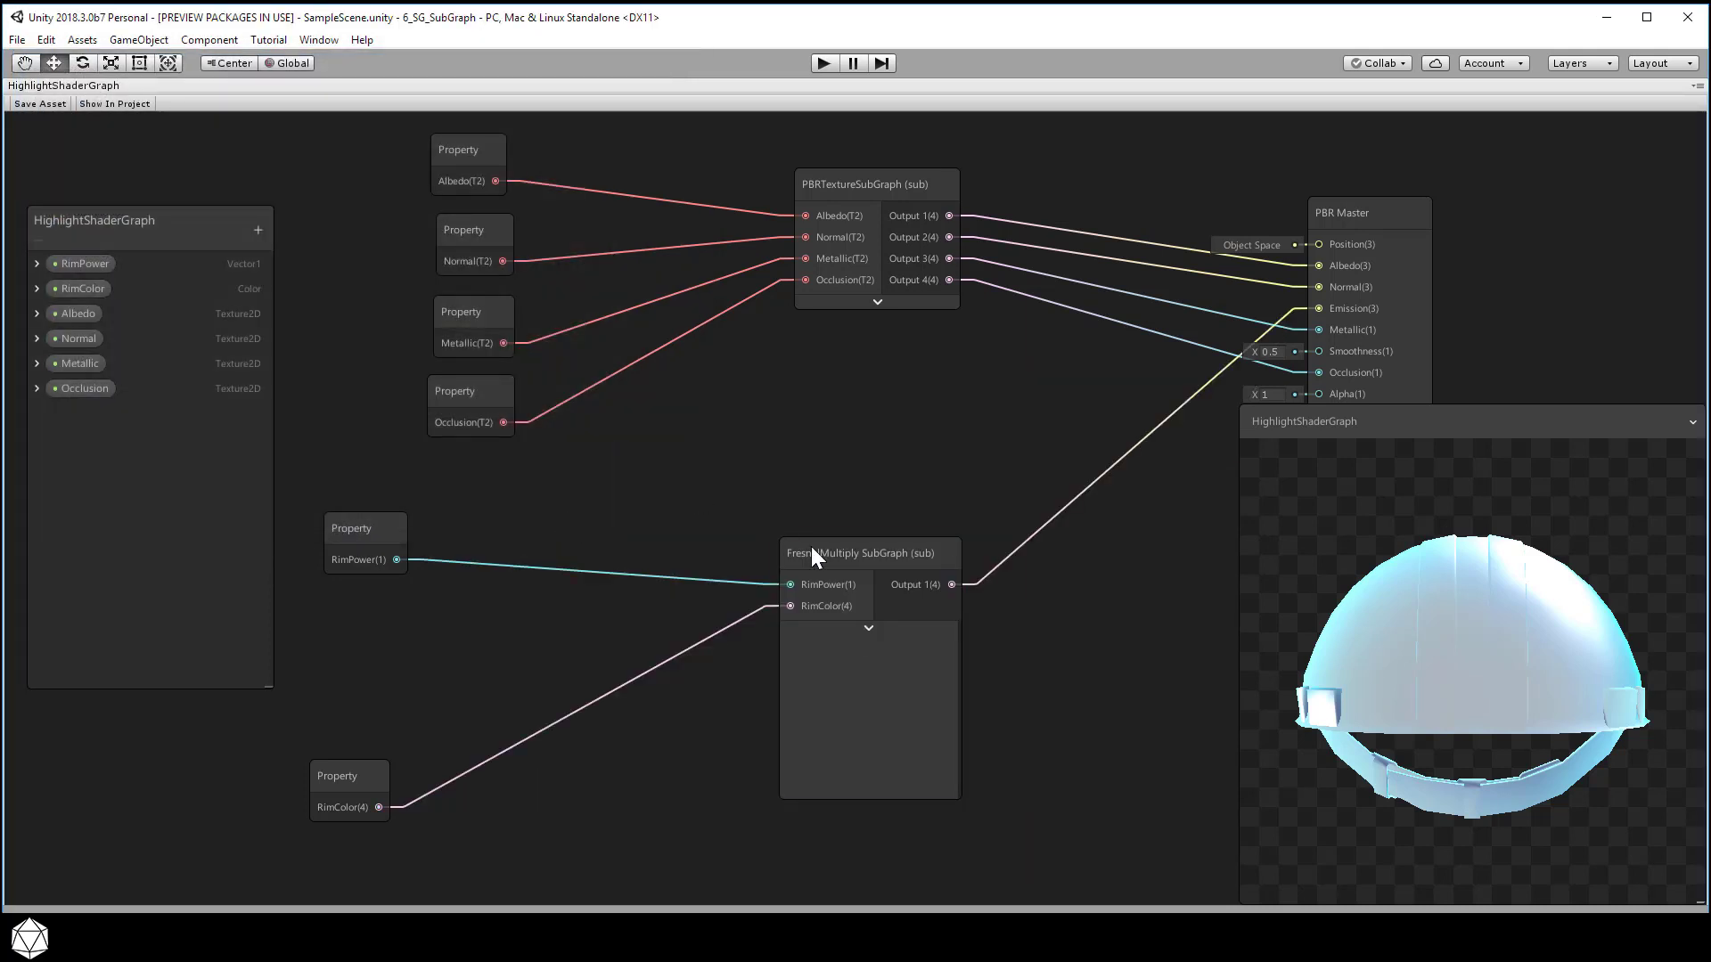
Step: Move the RimPower and RimColor nodes closer to the FresnelMultiply SubGraph node, roughly in one column, and collapse the main preview
{"action": "left_click_drag", "start_coordinate": [811, 548], "coordinate": [790, 548]}
{"action": "left_click_drag", "start_coordinate": [344, 531], "coordinate": [410, 530]}
{"action": "left_click", "coordinate": [347, 777], "text": "shift"}
{"action": "left_click_drag", "start_coordinate": [345, 768], "coordinate": [440, 719]}
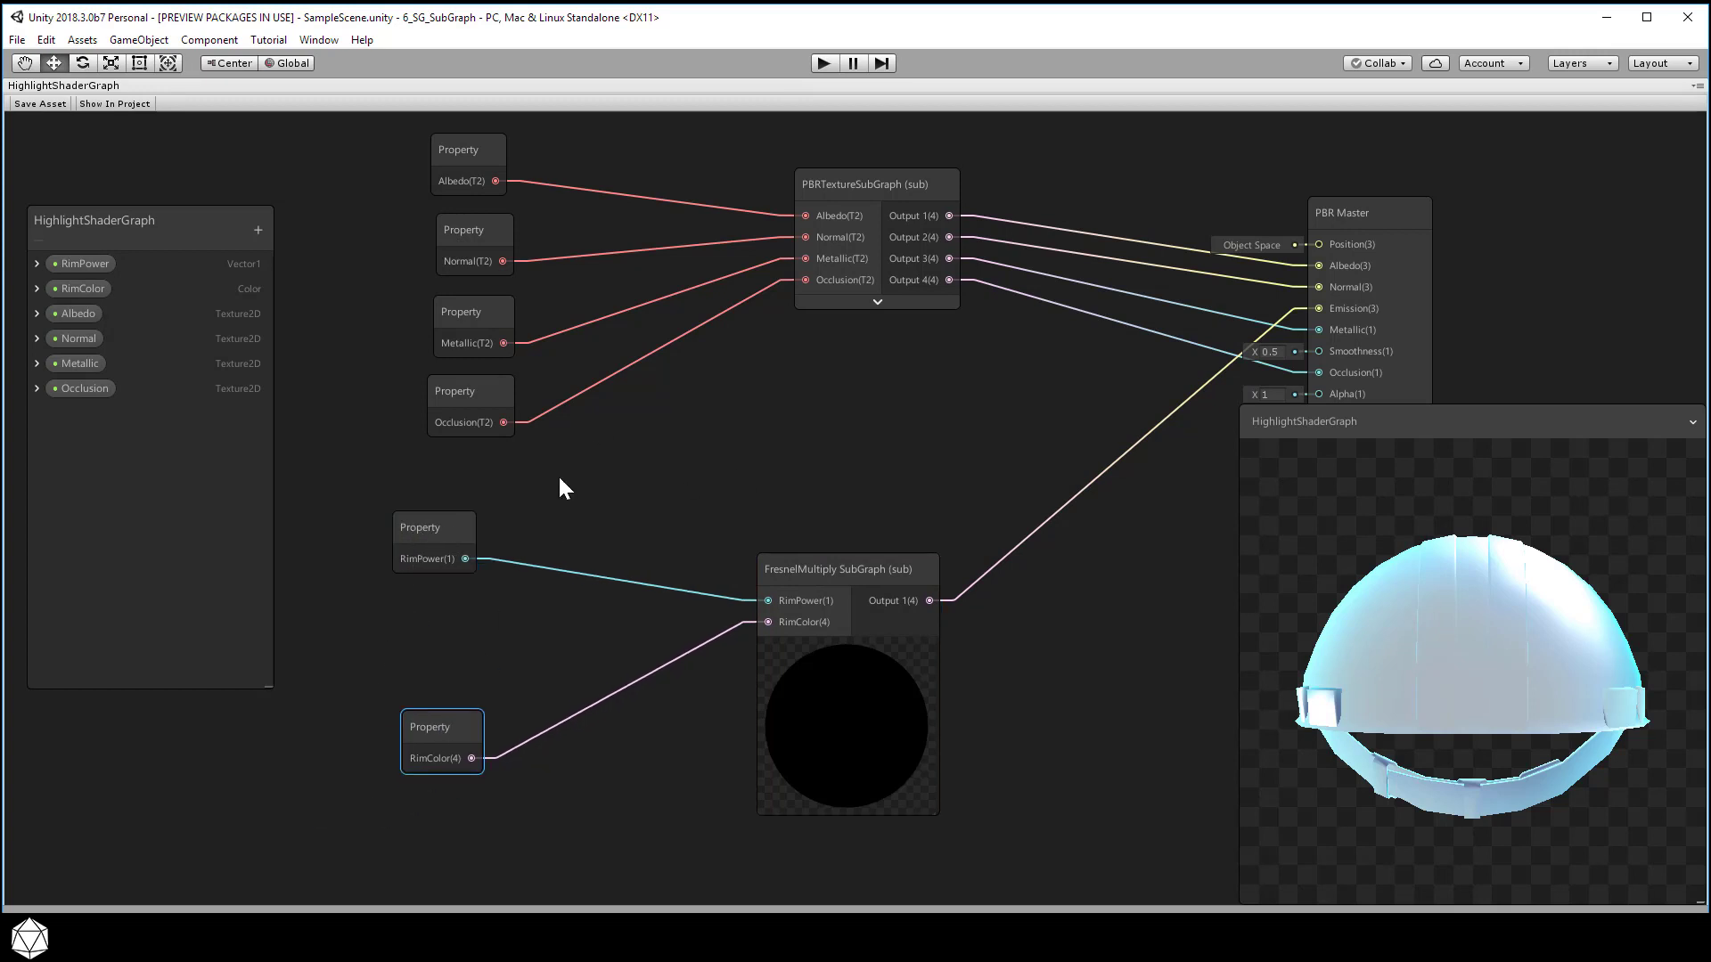
{"action": "left_click", "coordinate": [1687, 421]}
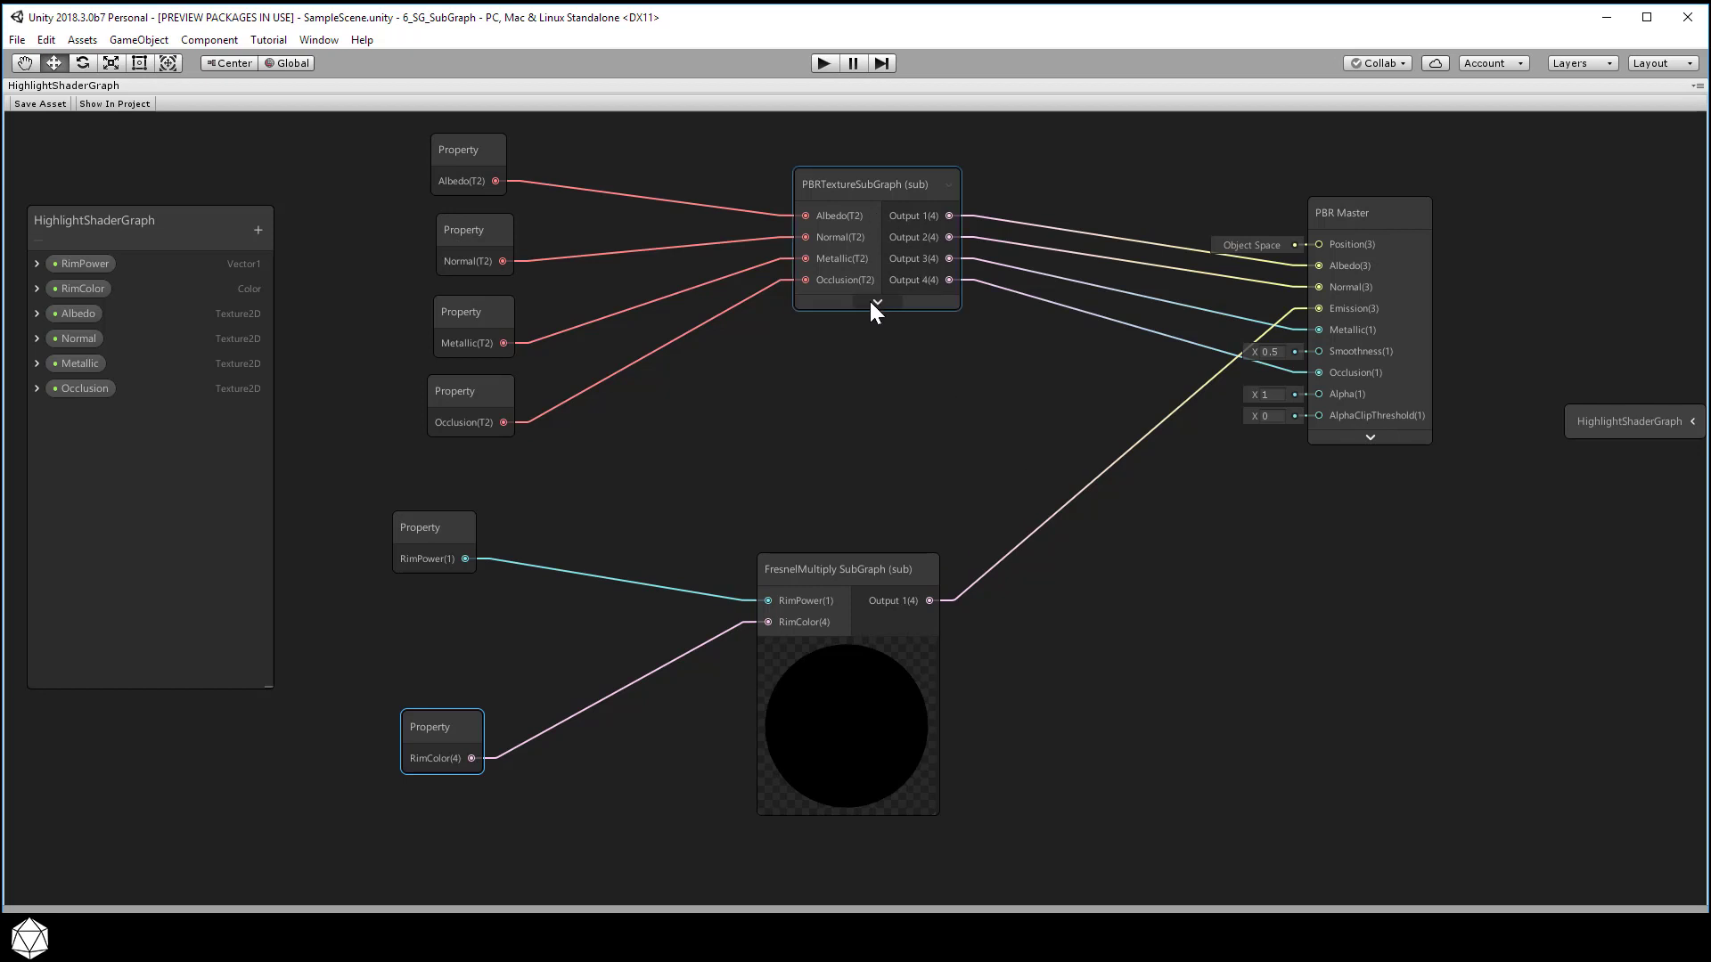
{"action": "left_click", "coordinate": [877, 187]}
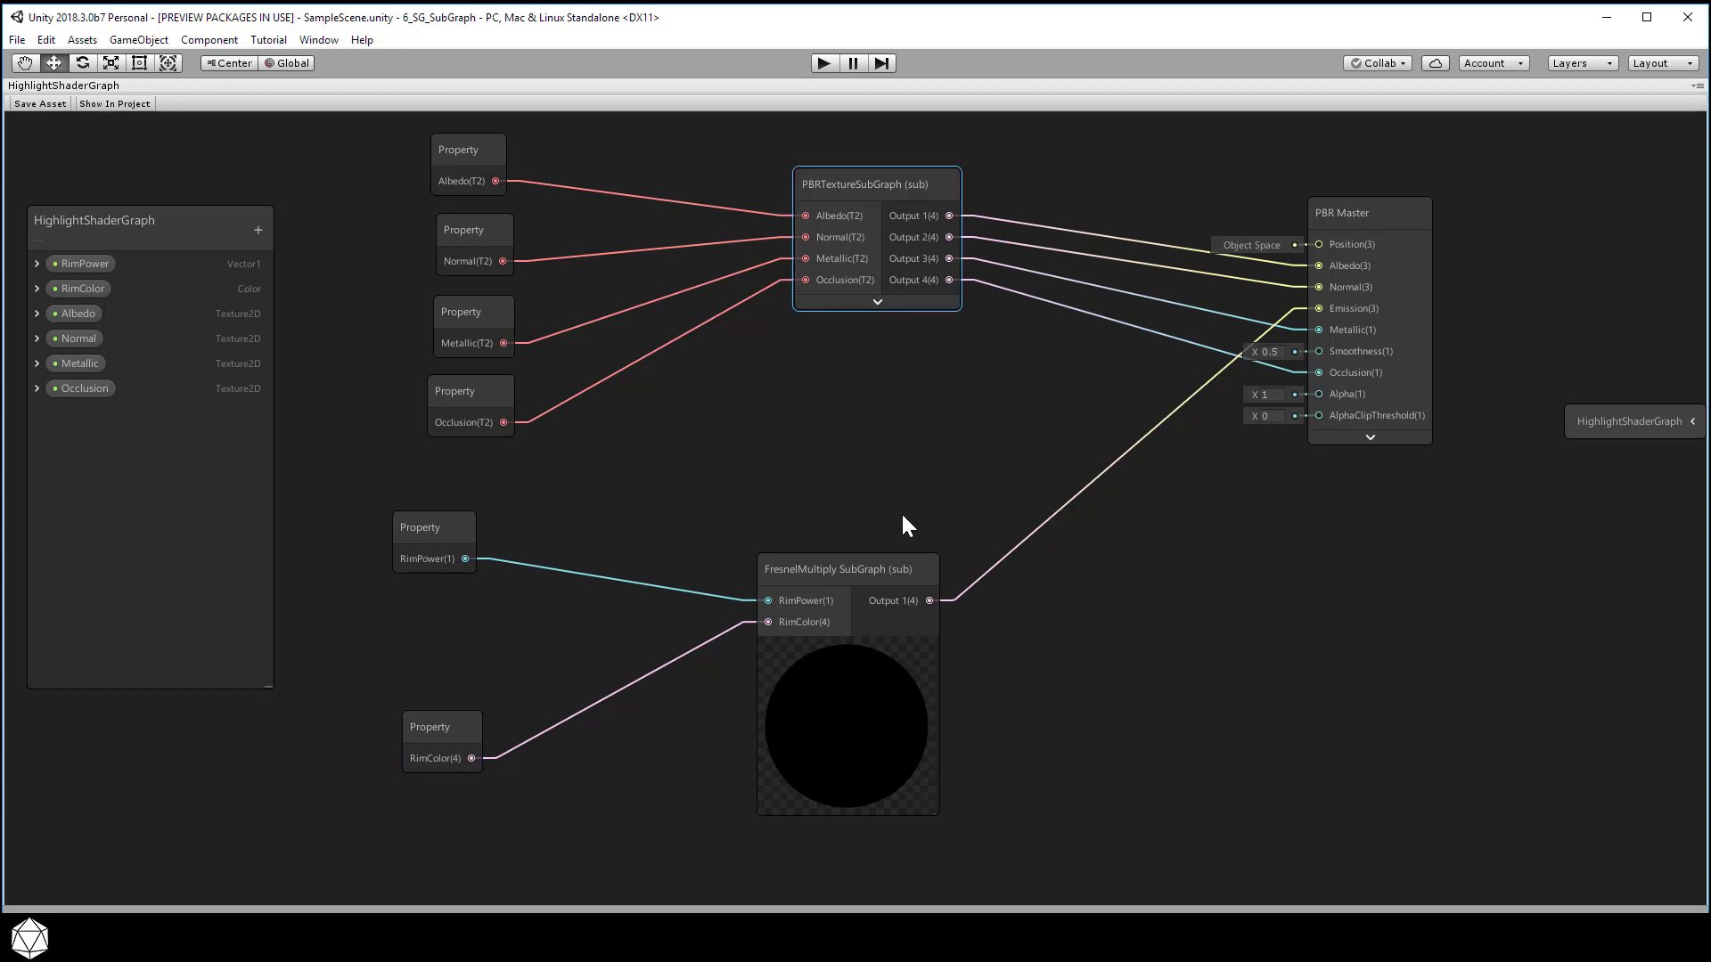
Step: Spread the Fresnel Effect, RimPower and RimColor nodes apart inside the FresnelMultiply SubGraph, collapse its main preview, and save and close it
{"action": "double_click", "coordinate": [862, 562]}
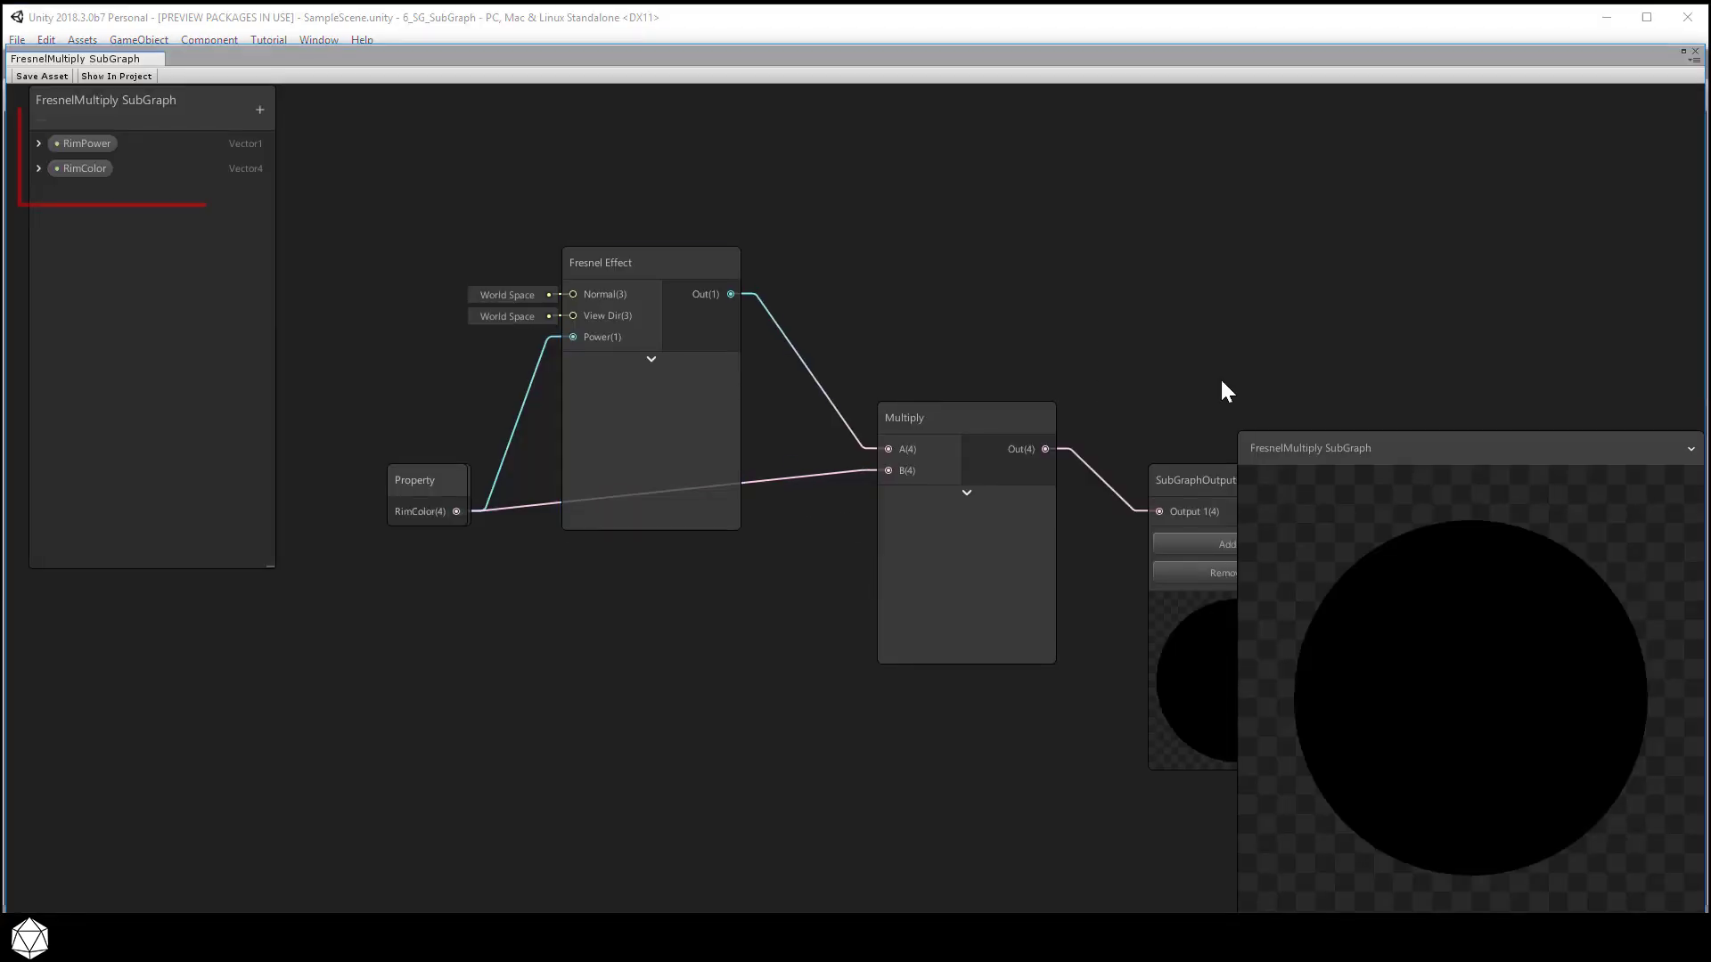
{"action": "left_click_drag", "start_coordinate": [684, 316], "coordinate": [738, 273]}
{"action": "left_click_drag", "start_coordinate": [419, 513], "coordinate": [479, 394]}
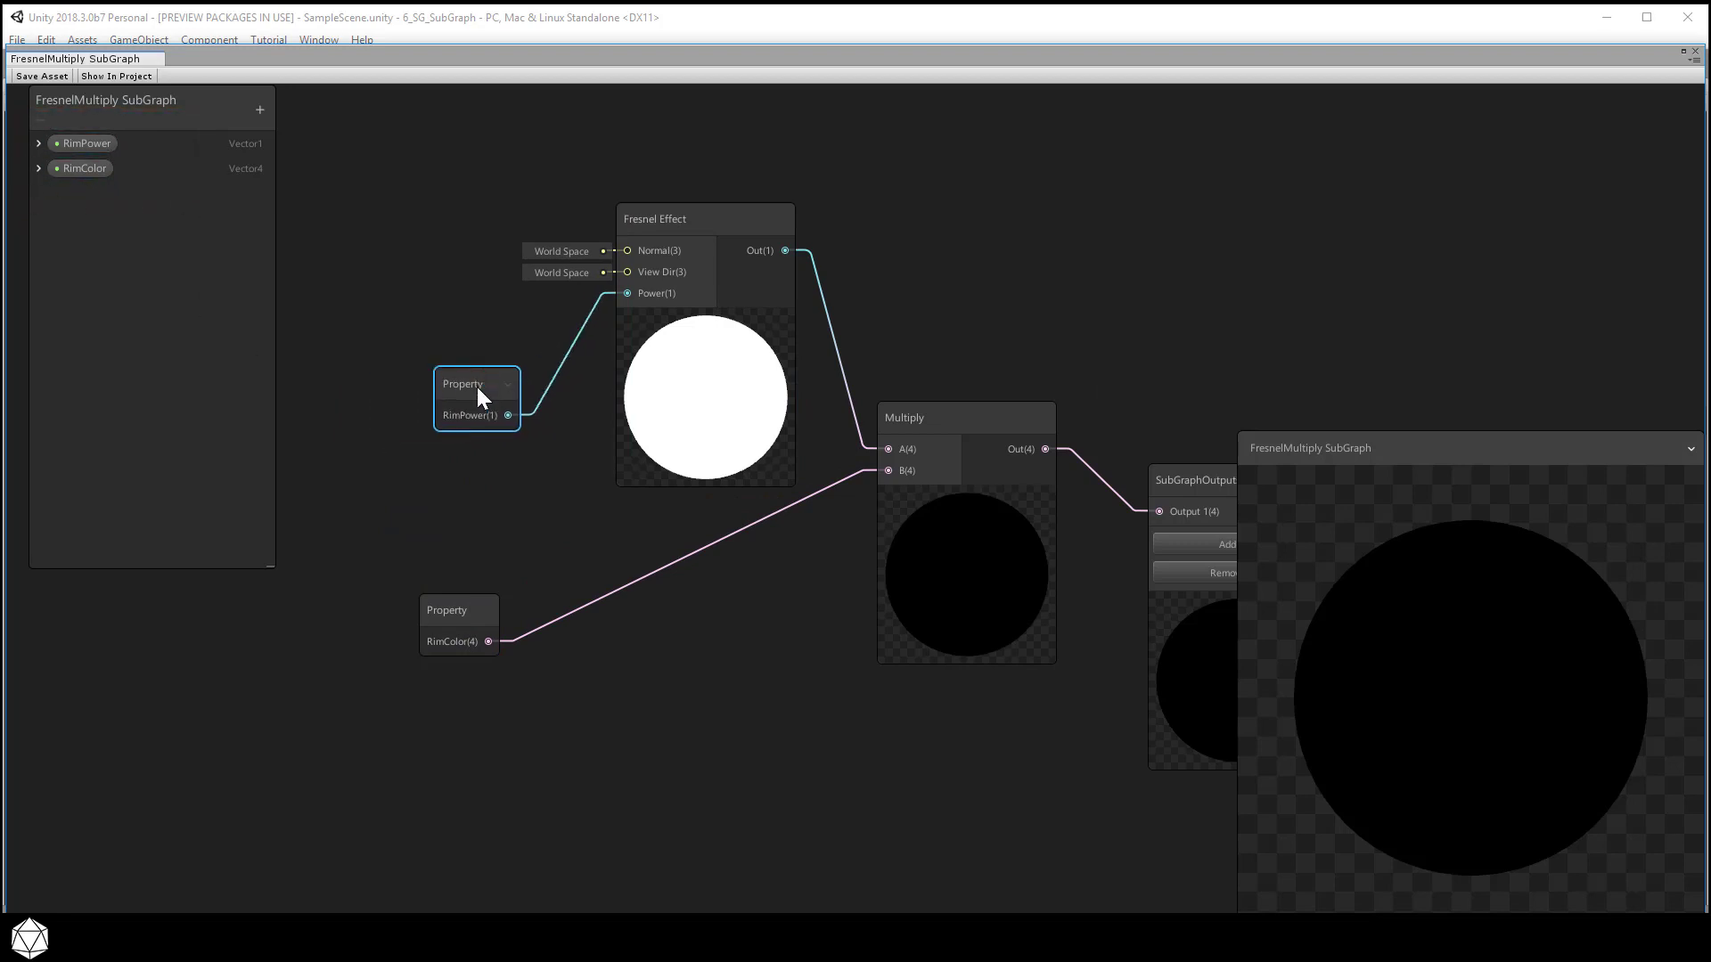
{"action": "left_click_drag", "start_coordinate": [469, 611], "coordinate": [428, 624]}
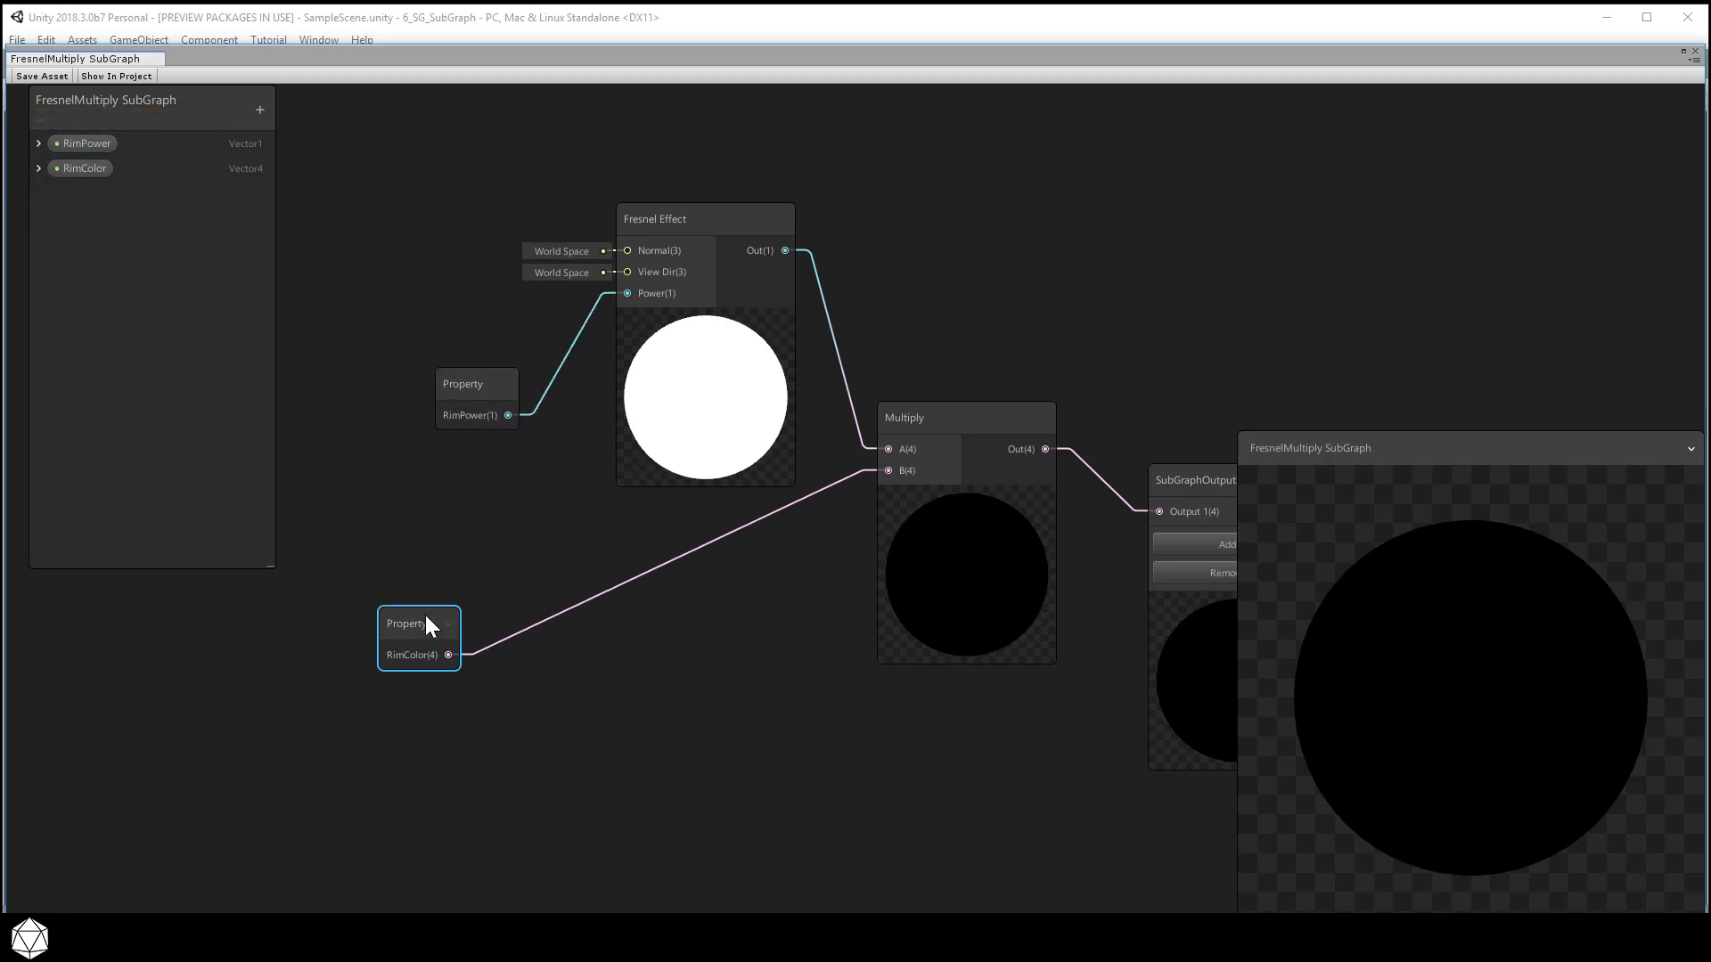
{"action": "left_click", "coordinate": [1691, 450]}
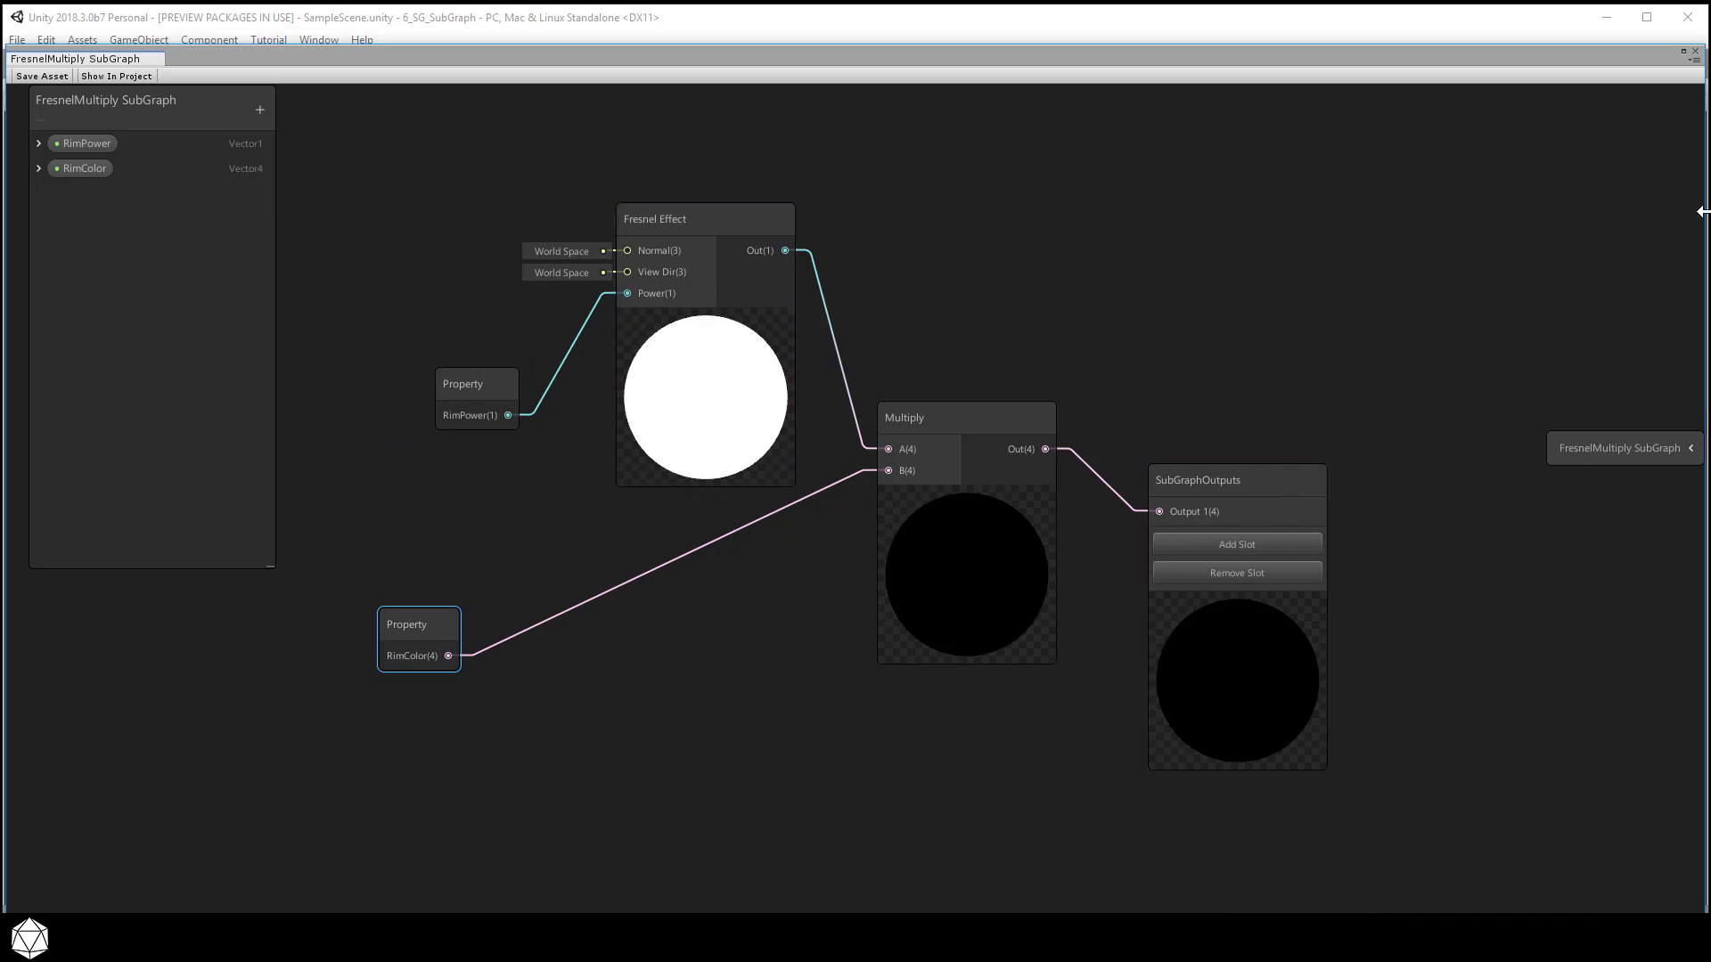
{"action": "left_click", "coordinate": [1695, 51]}
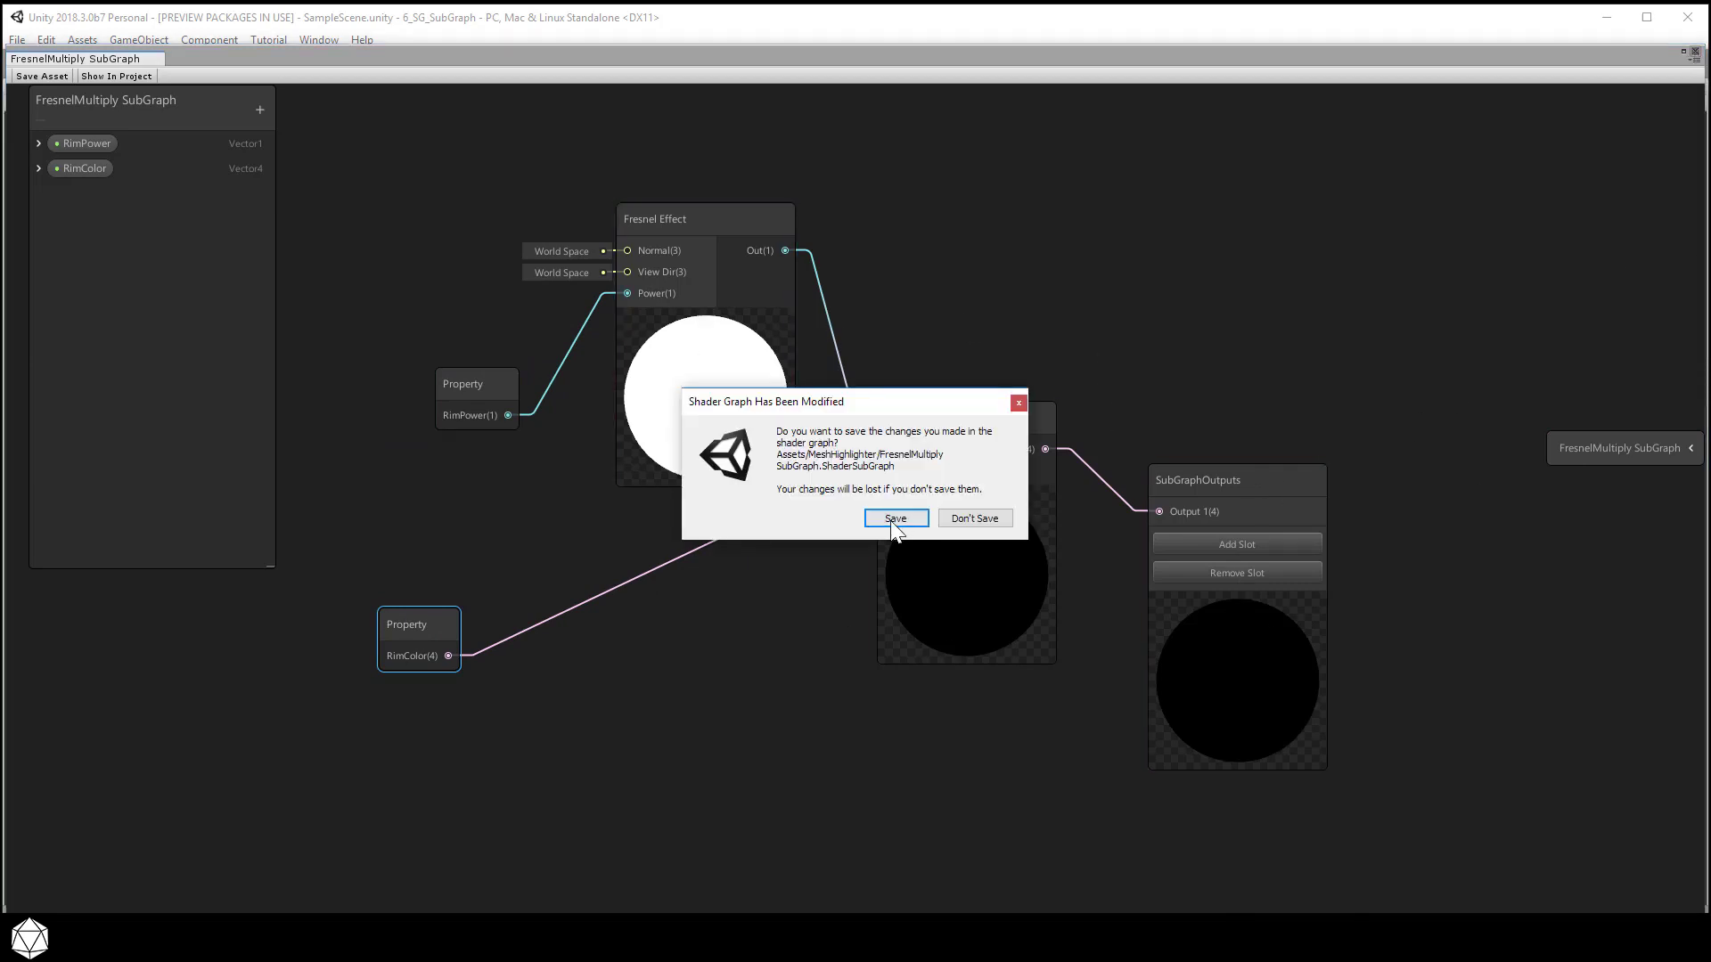
{"action": "left_click", "coordinate": [898, 518]}
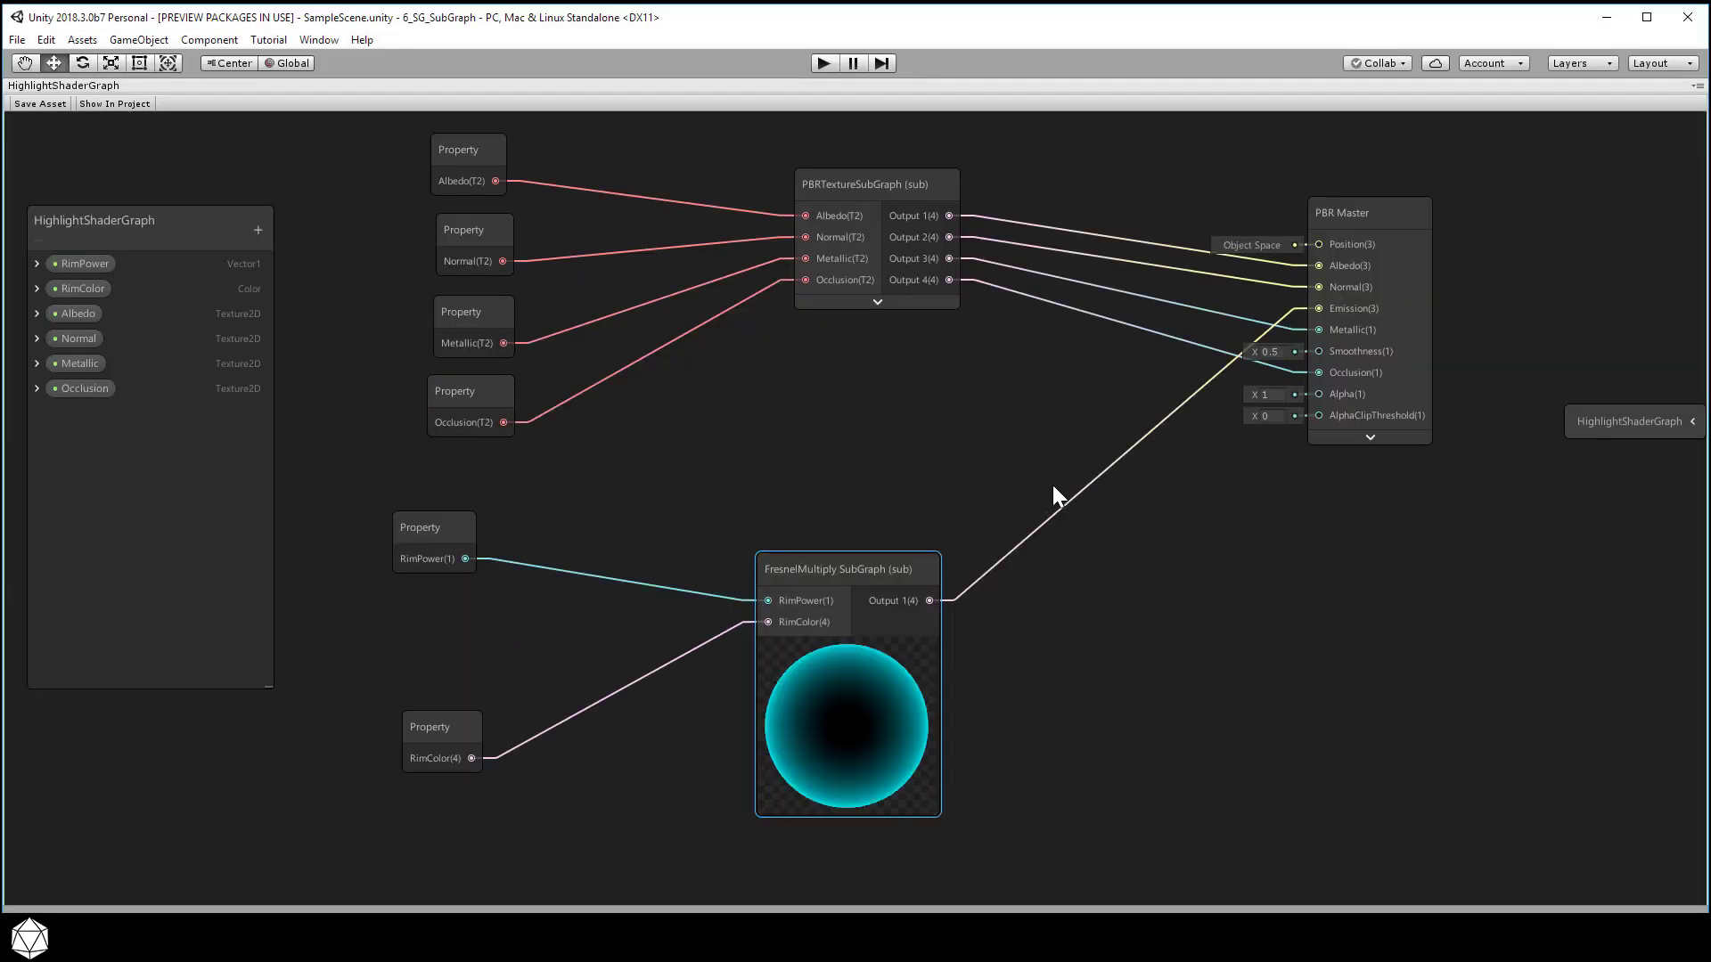
Step: Shift the FresnelMultiply SubGraph node towards PBR Master and move the RimPower property node under the Occlusion node
{"action": "left_click_drag", "start_coordinate": [869, 568], "coordinate": [953, 563]}
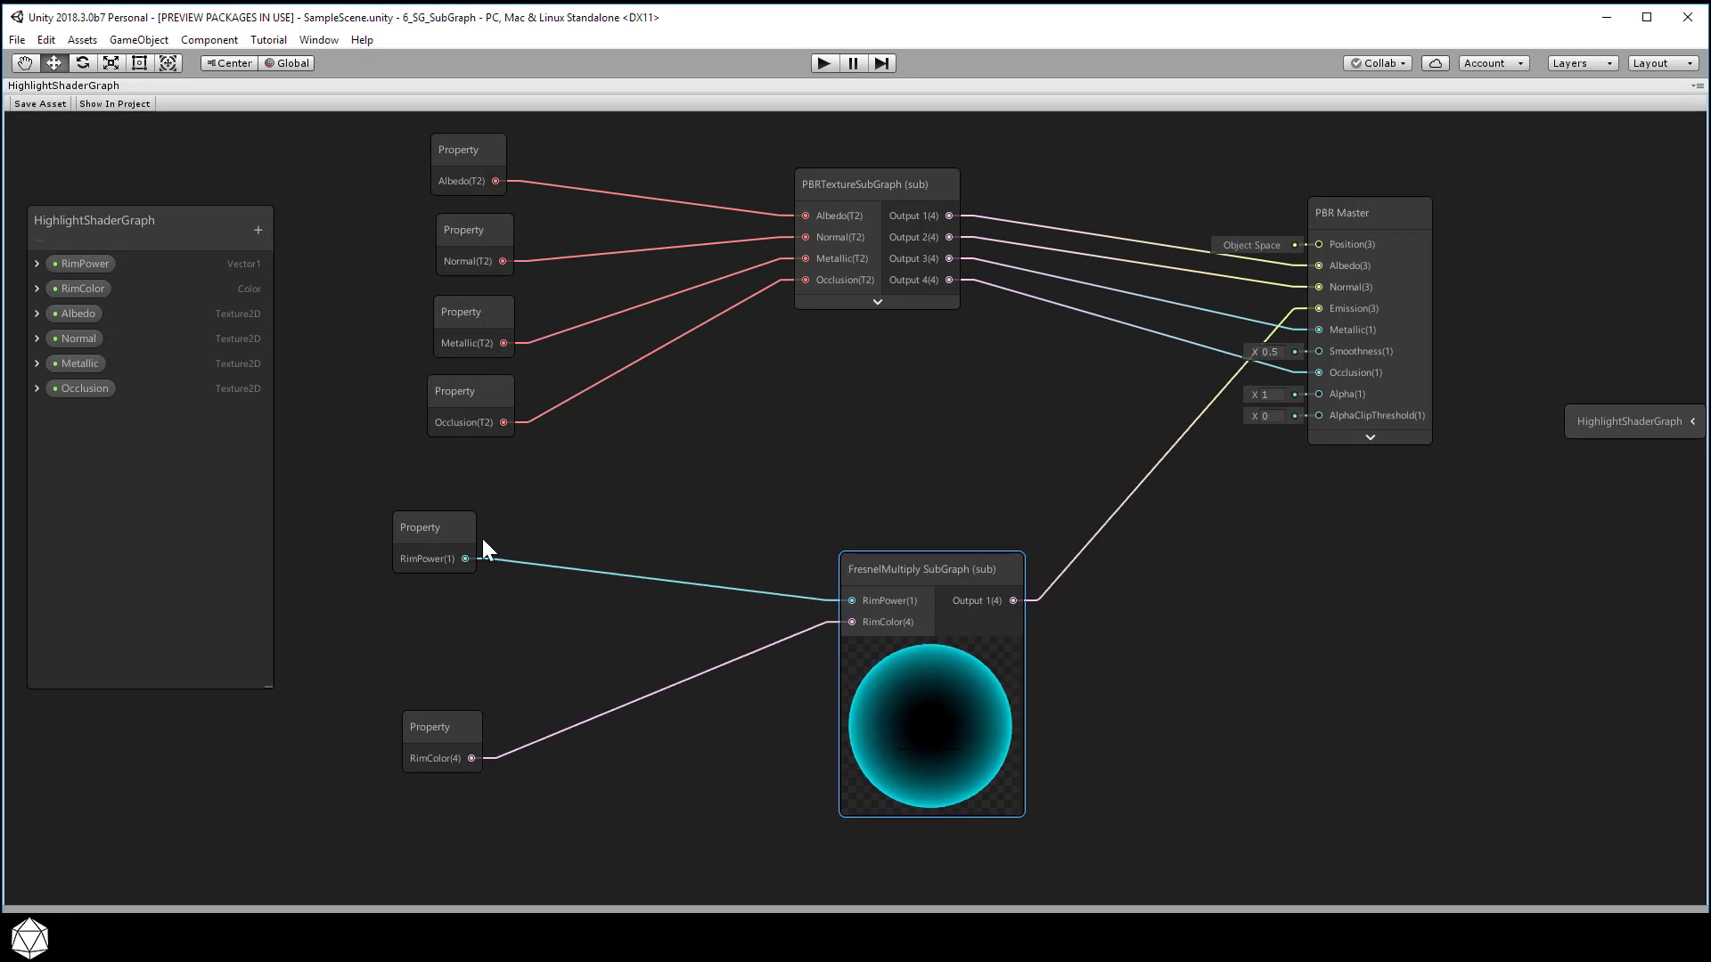
{"action": "left_click", "coordinate": [450, 532]}
{"action": "left_click_drag", "start_coordinate": [449, 532], "coordinate": [503, 542]}
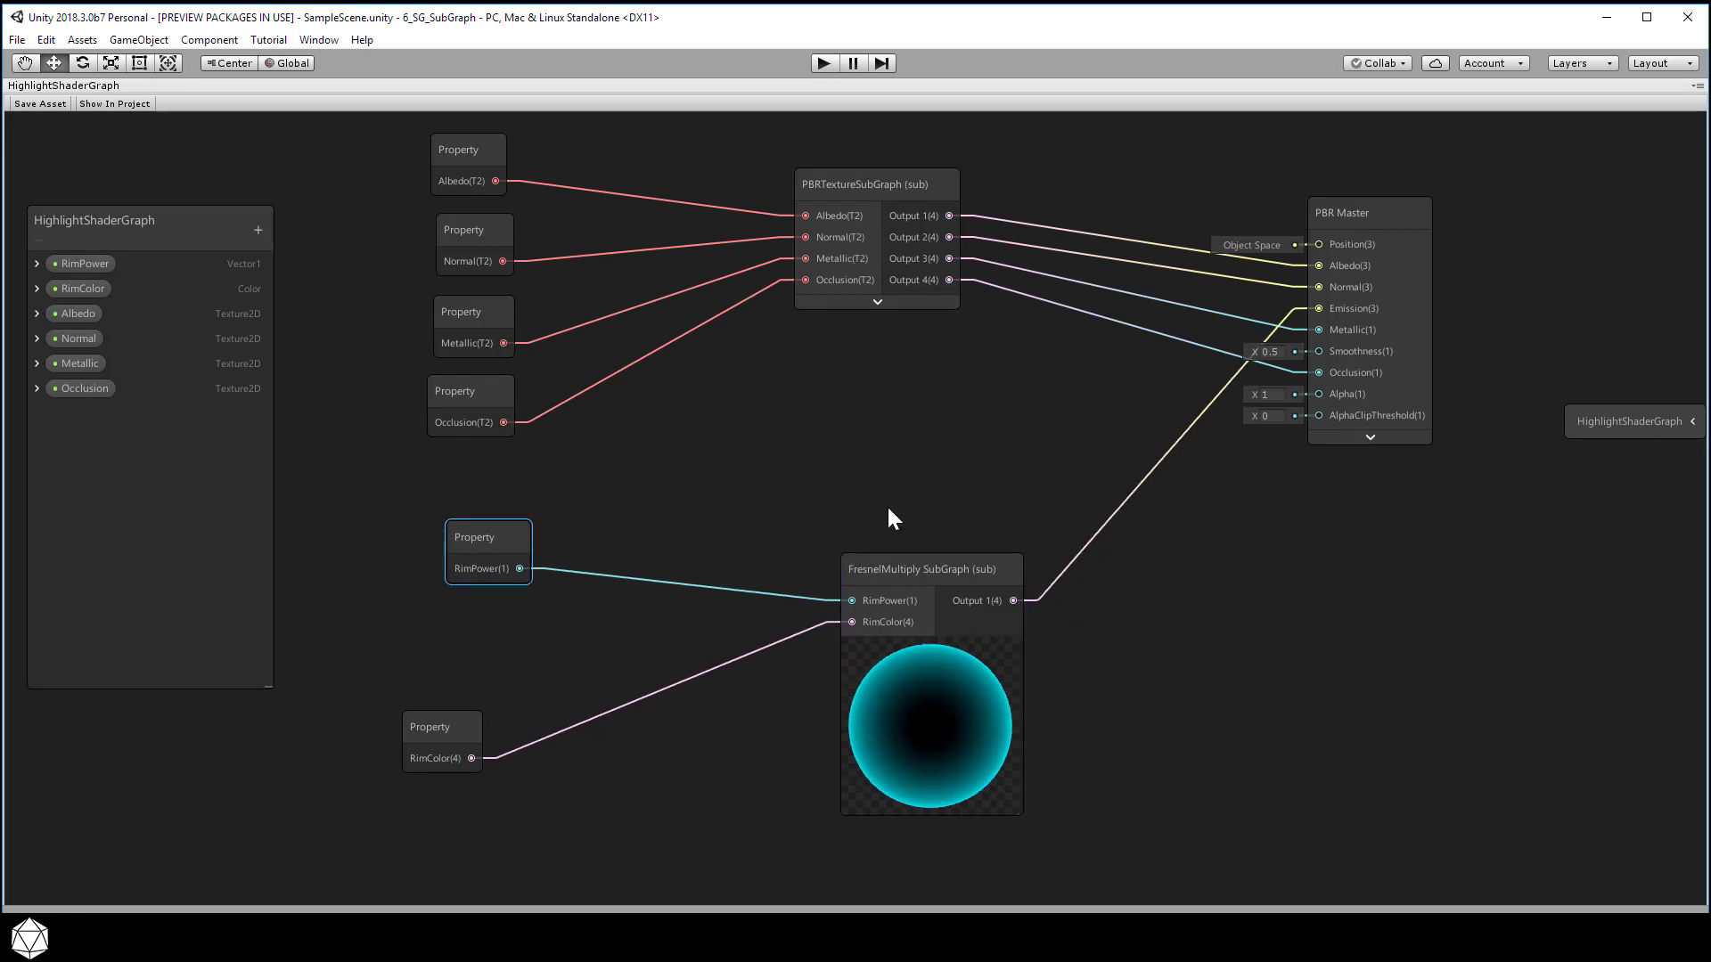